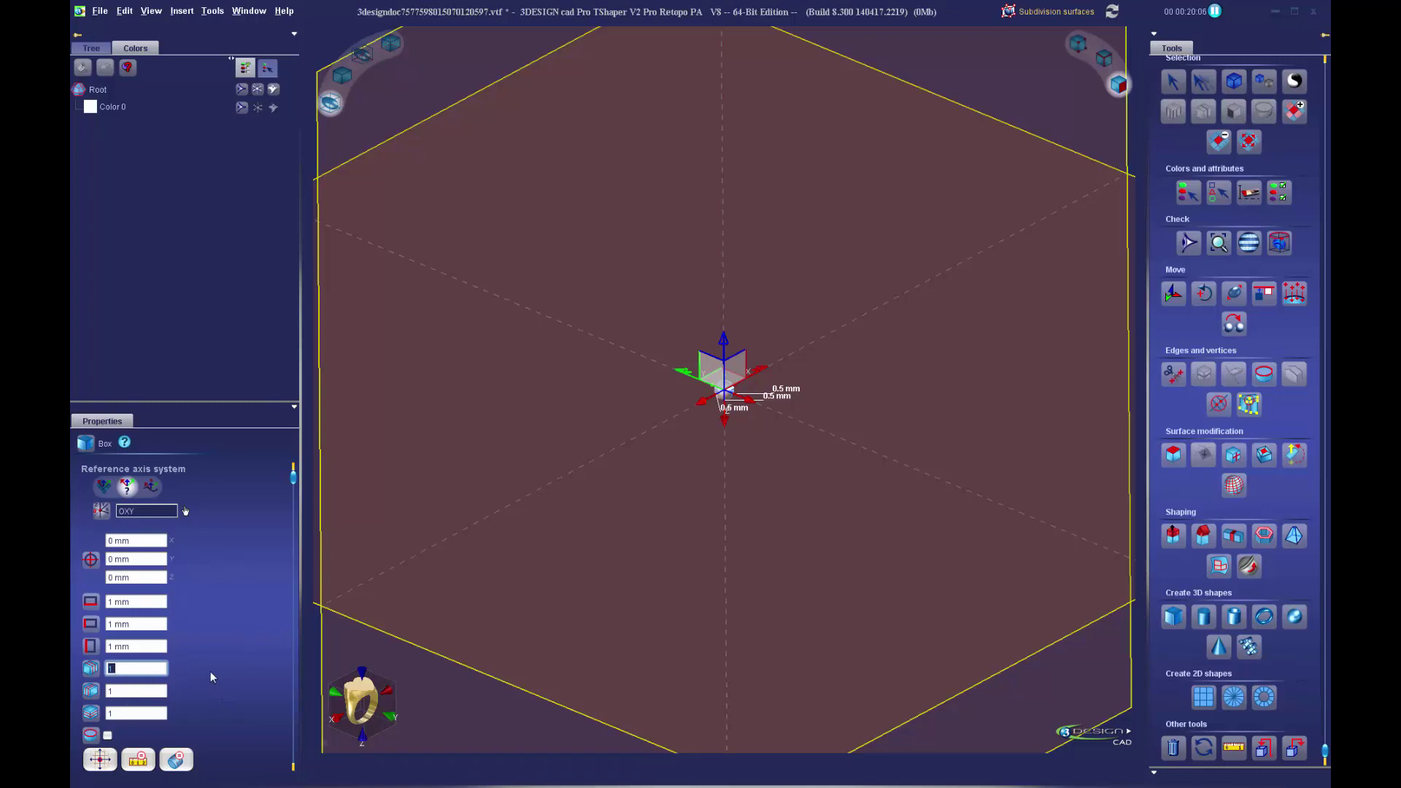
- Create a 1 x 1 x 1 mm box at the origin with one division per direction and display it as an unsmoothed cage
click(799, 465)
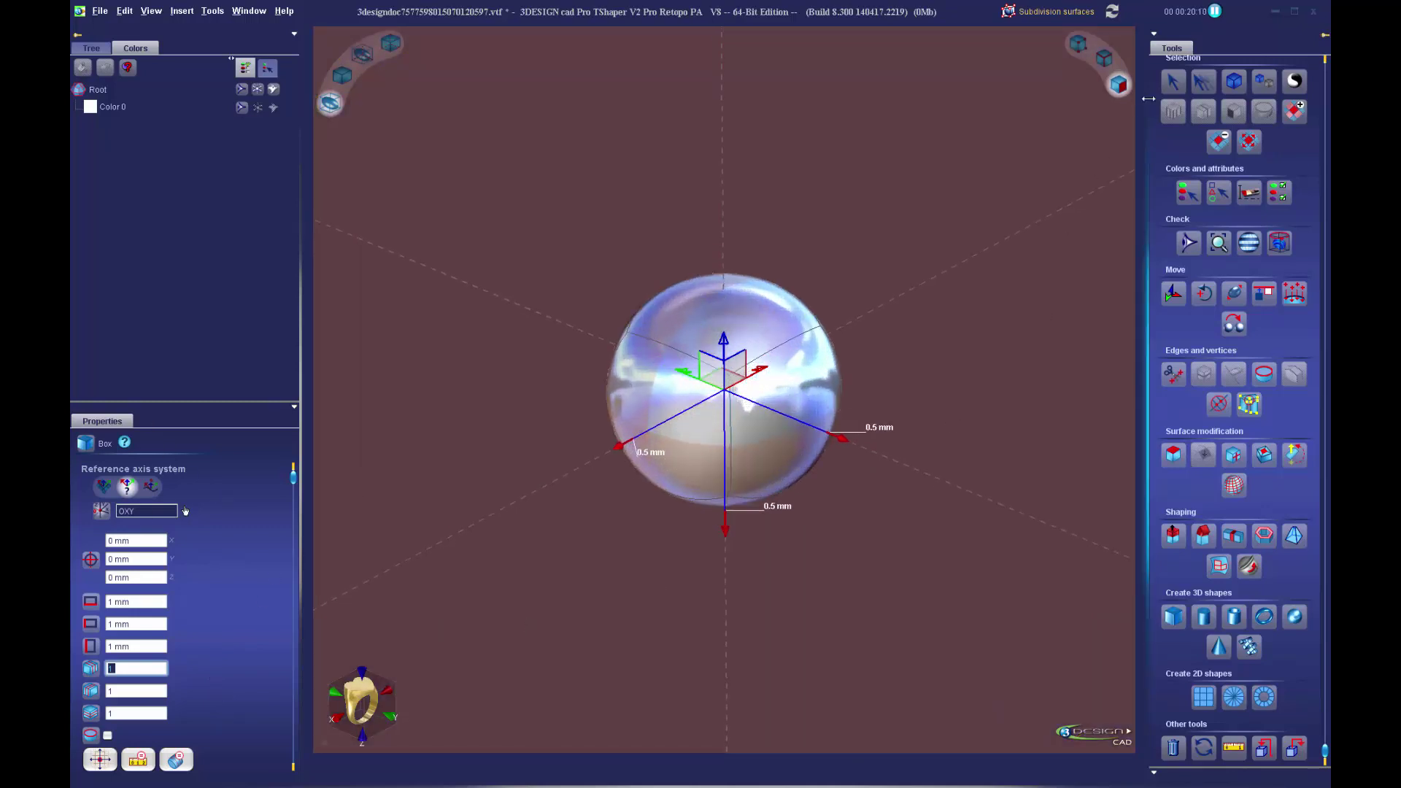
click(1173, 81)
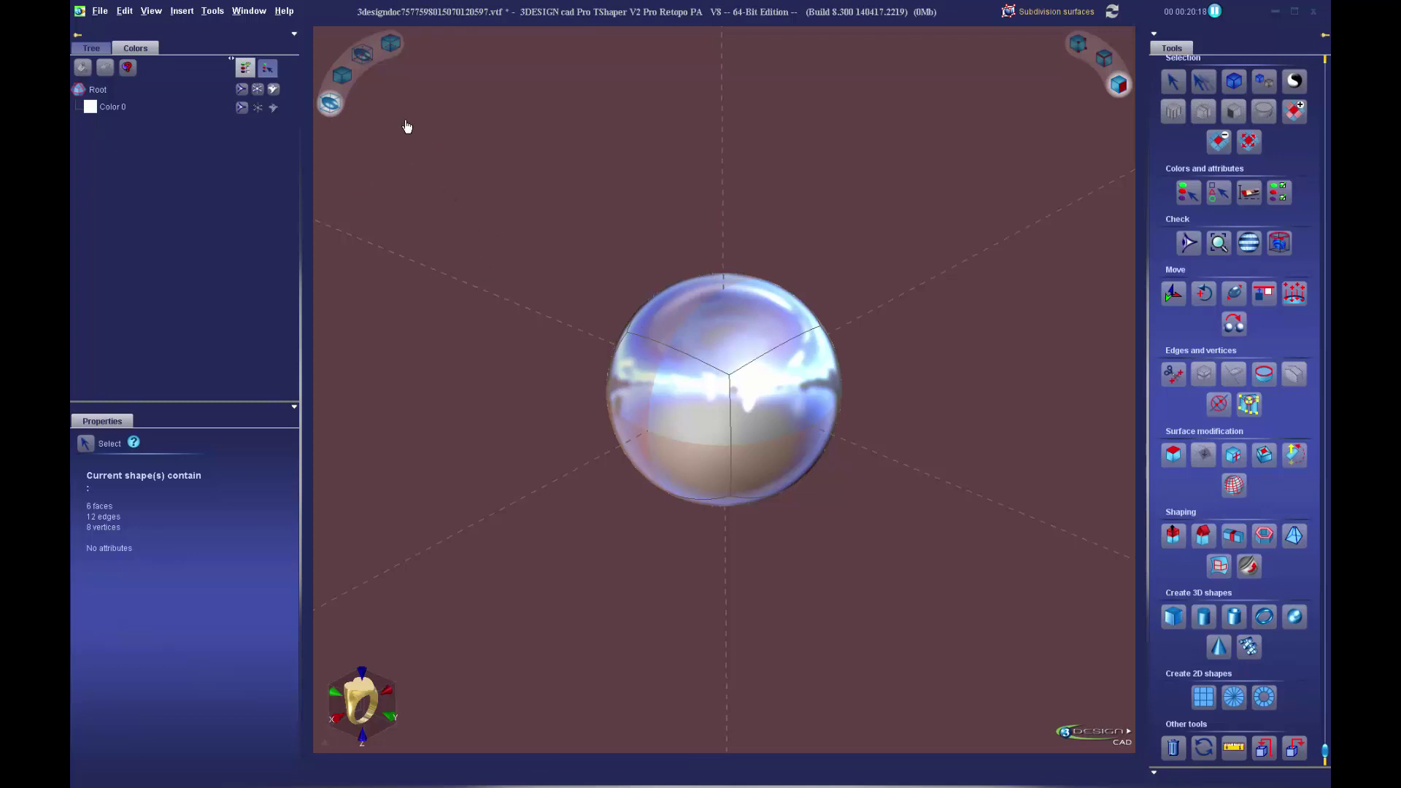
click(347, 88)
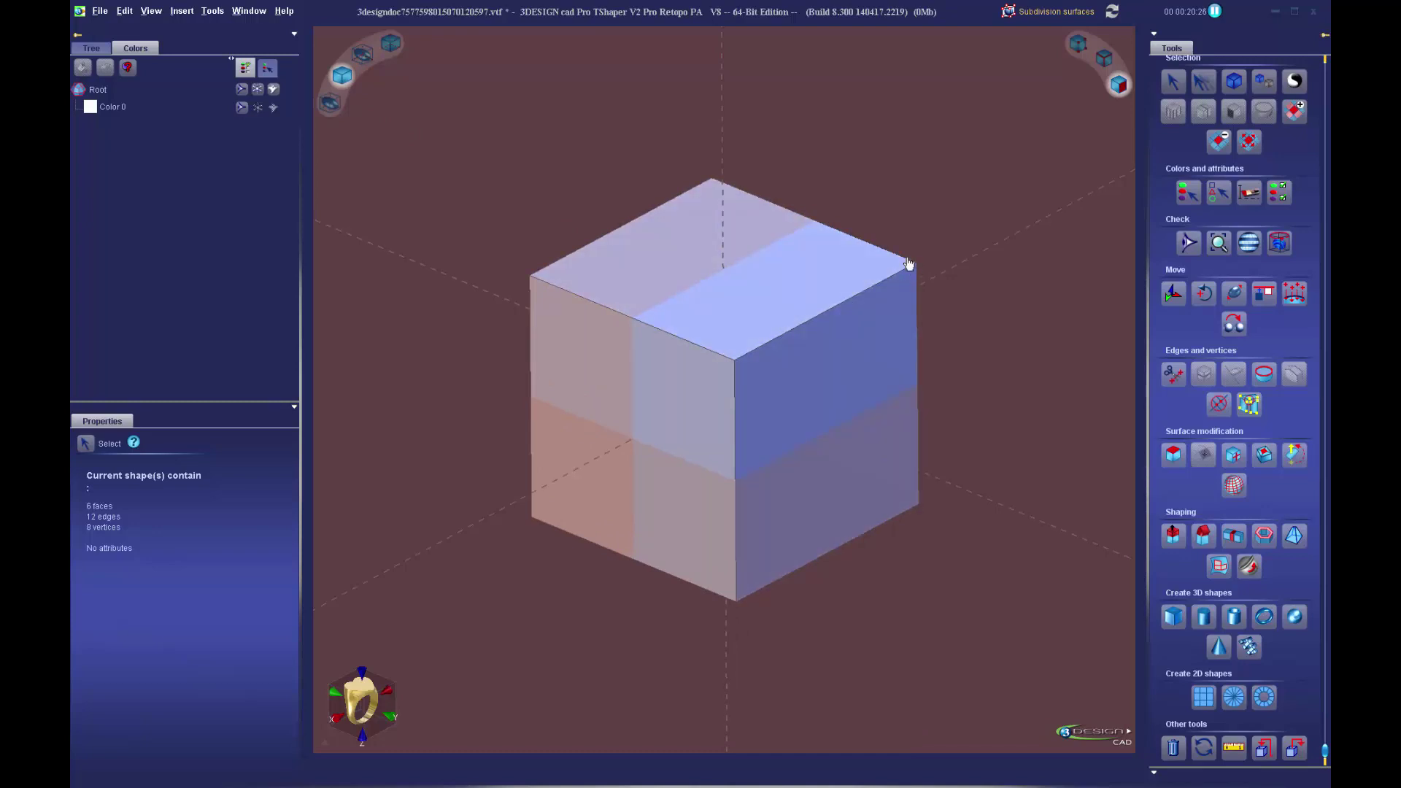
click(342, 119)
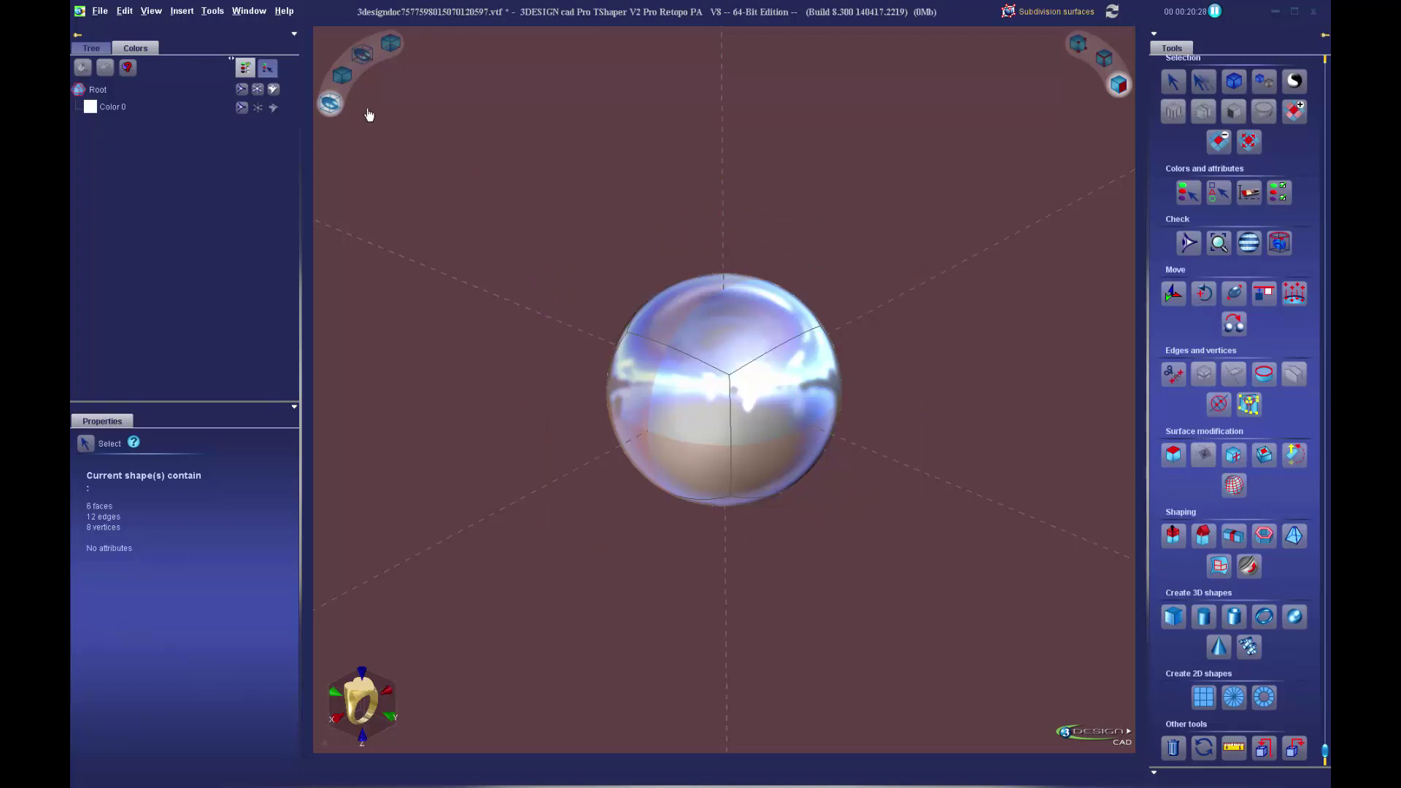
click(352, 82)
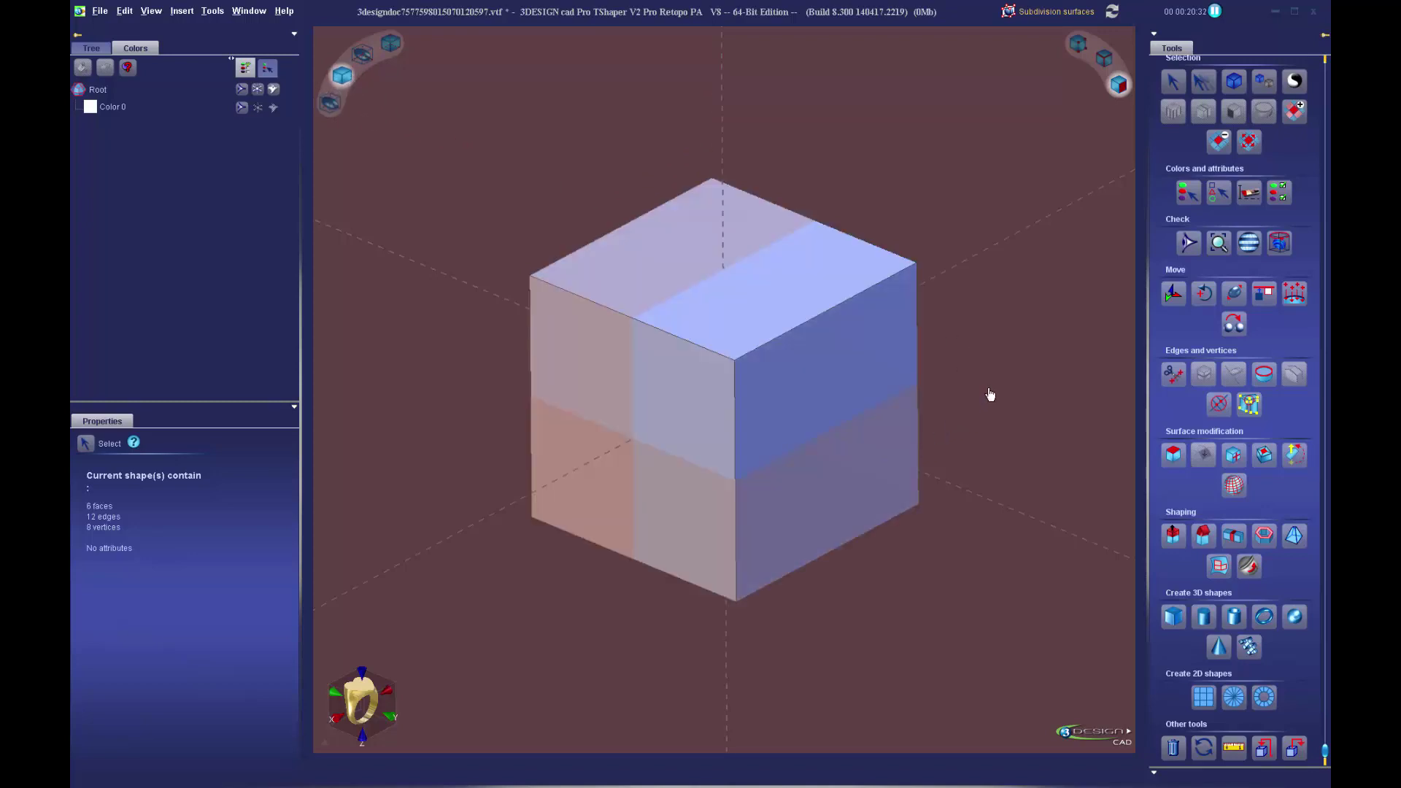
- Split the edge ring through the box's front-right upper edge with Split and pull, placing the new loop close to the far corner
click(1104, 59)
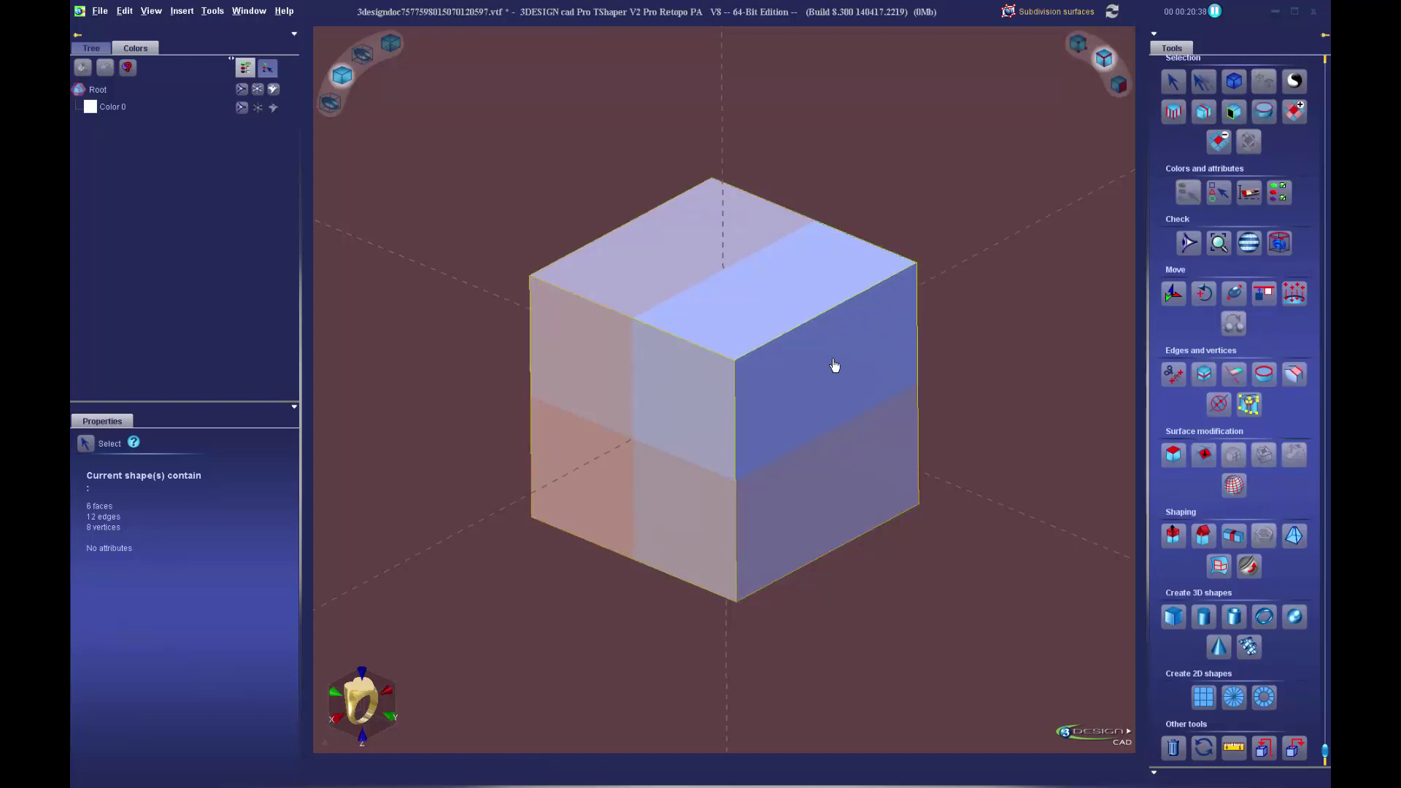
click(818, 321)
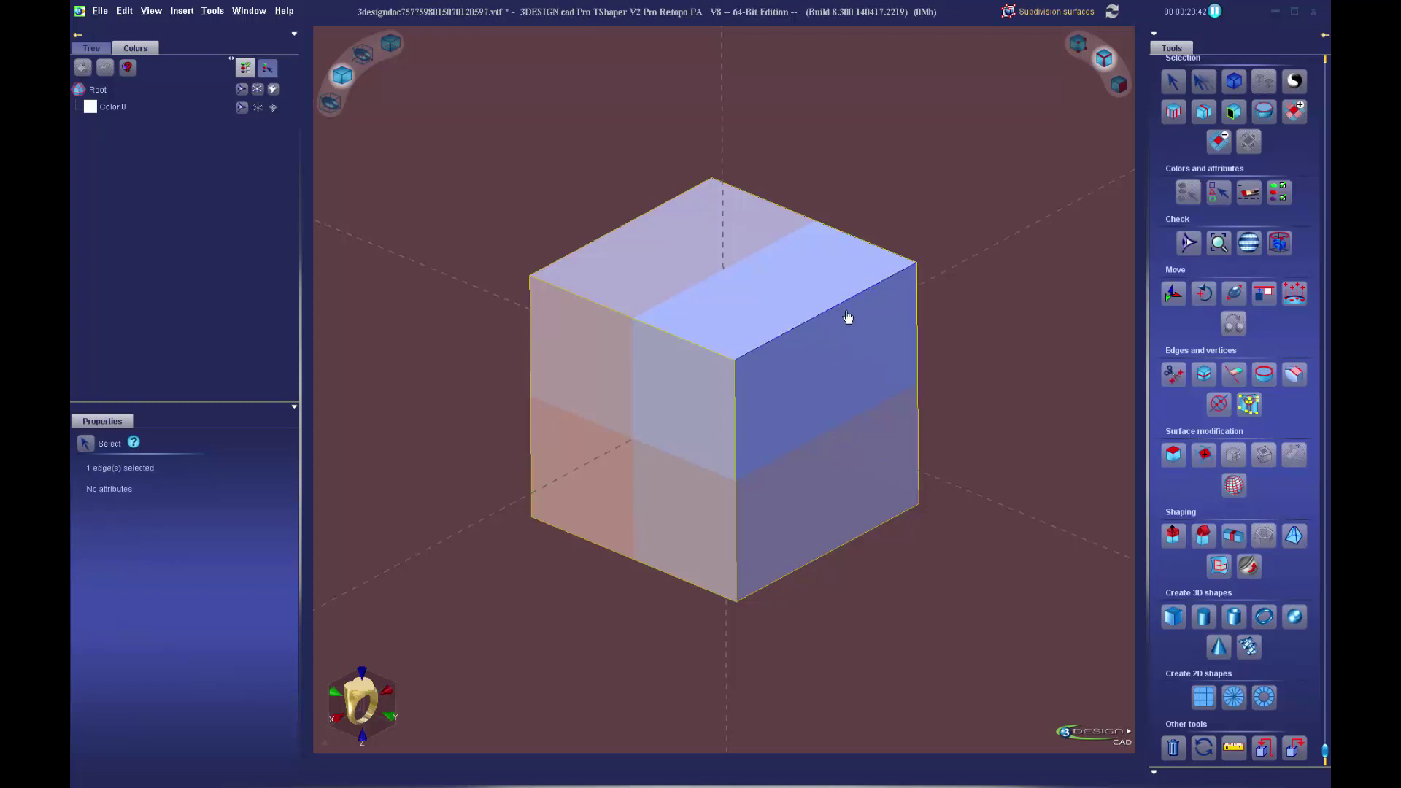
click(1173, 112)
click(1206, 376)
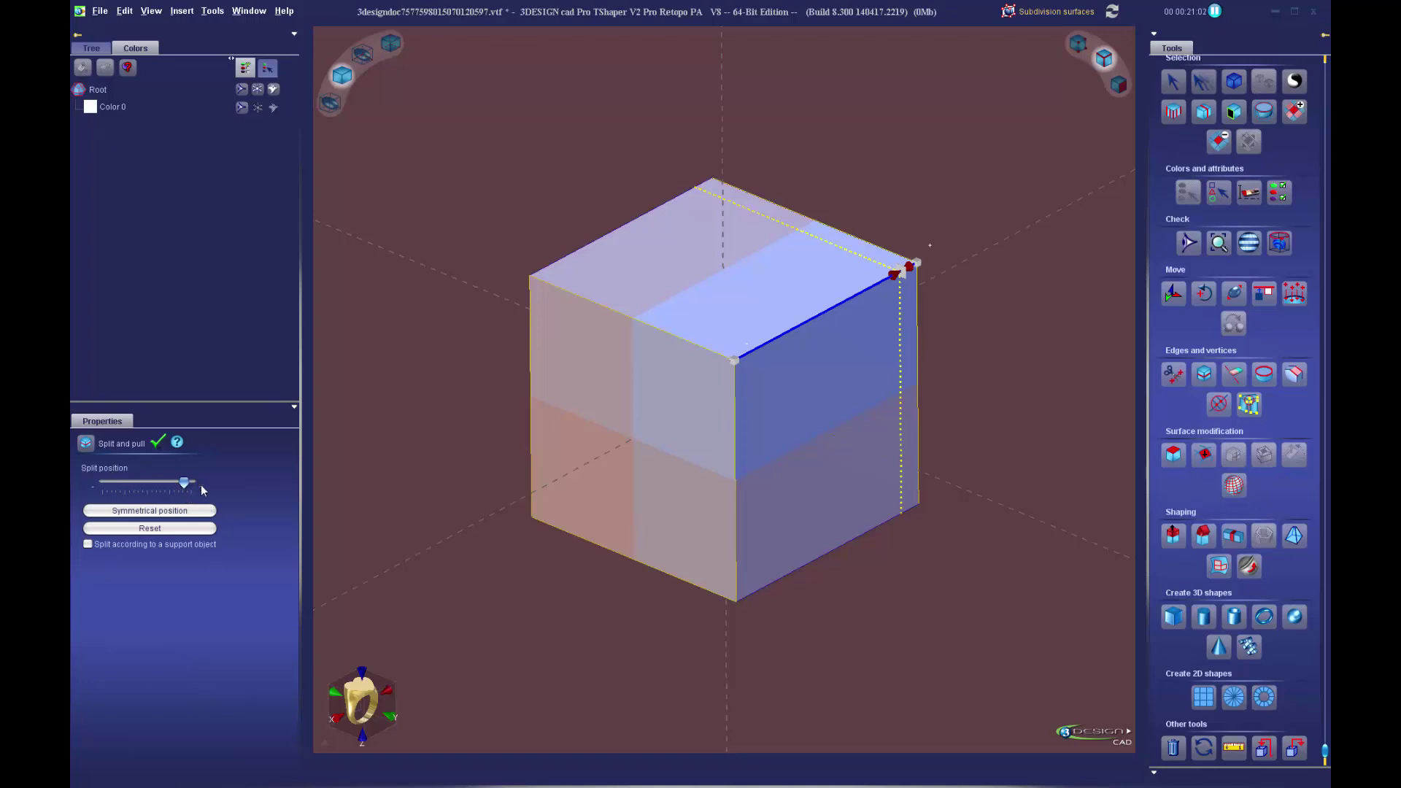
click(157, 445)
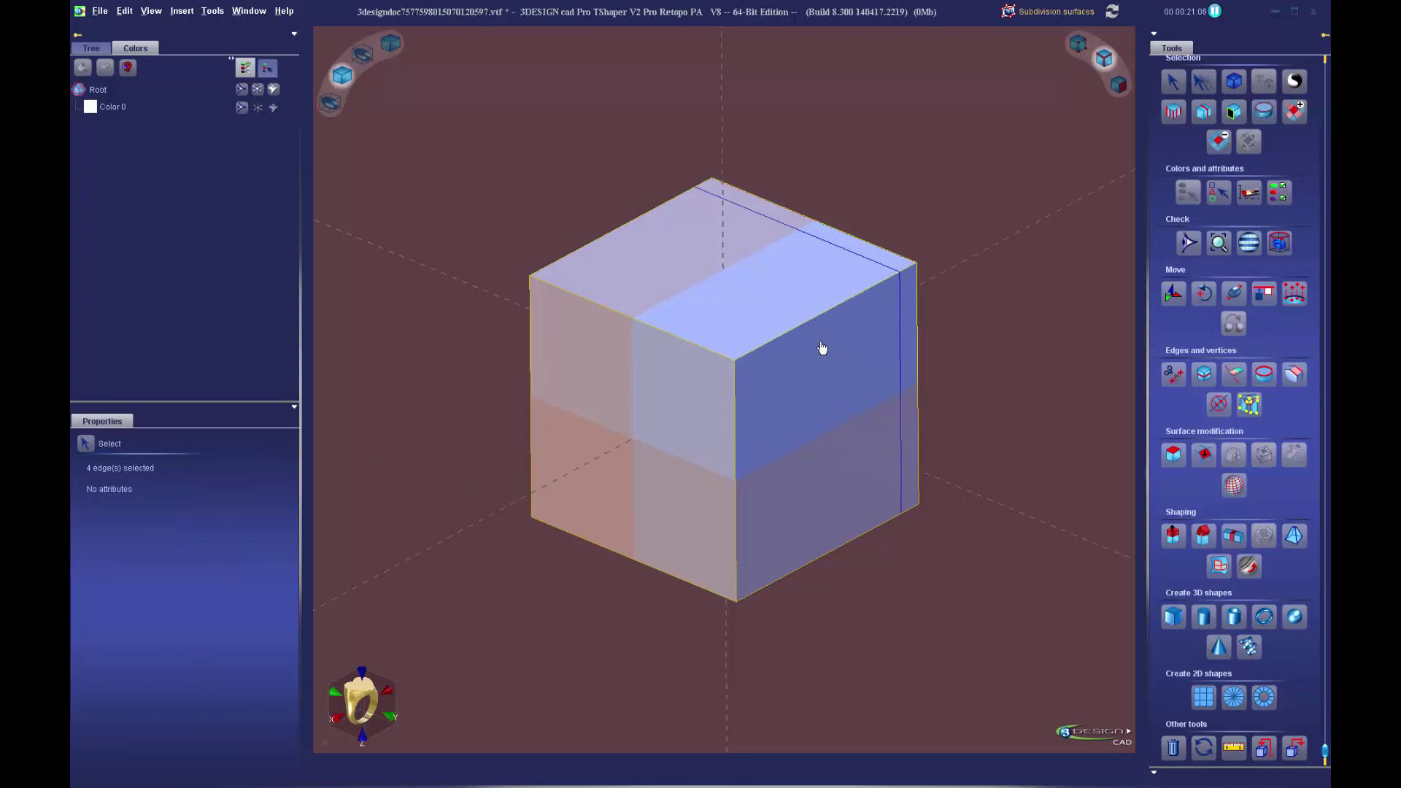
- Split the same edge ring again at the symmetrical position, adding a loop close to the front corner
click(819, 325)
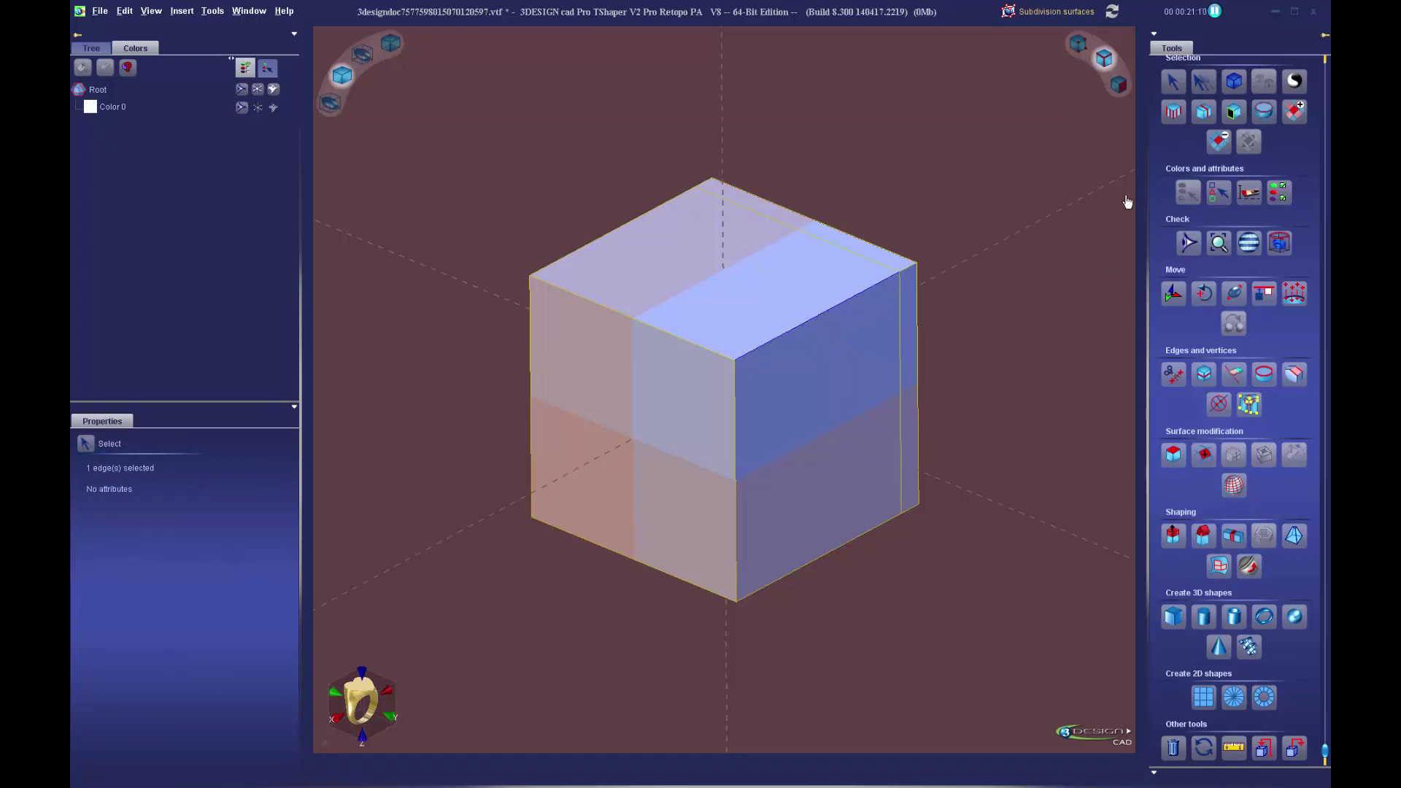
click(1174, 113)
click(1204, 375)
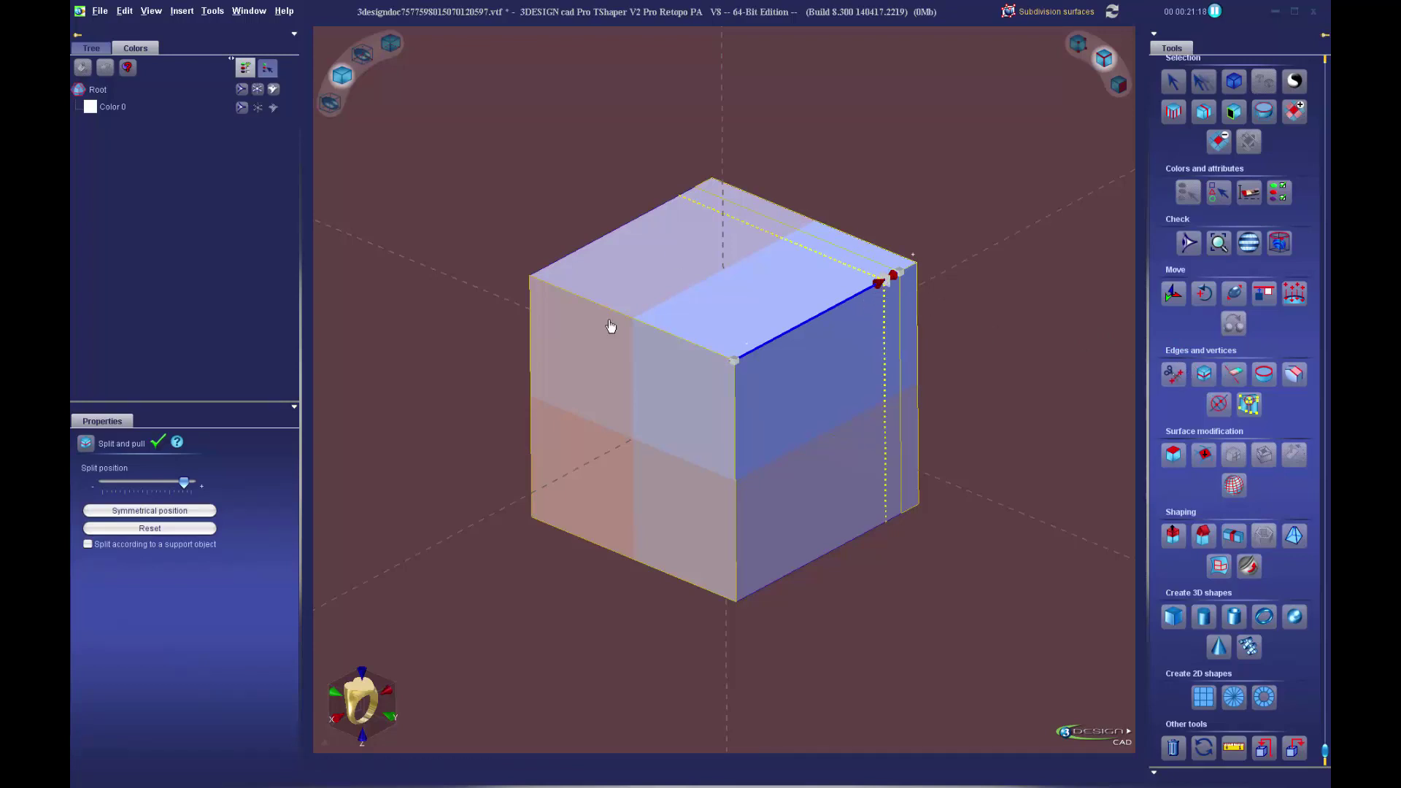
click(148, 511)
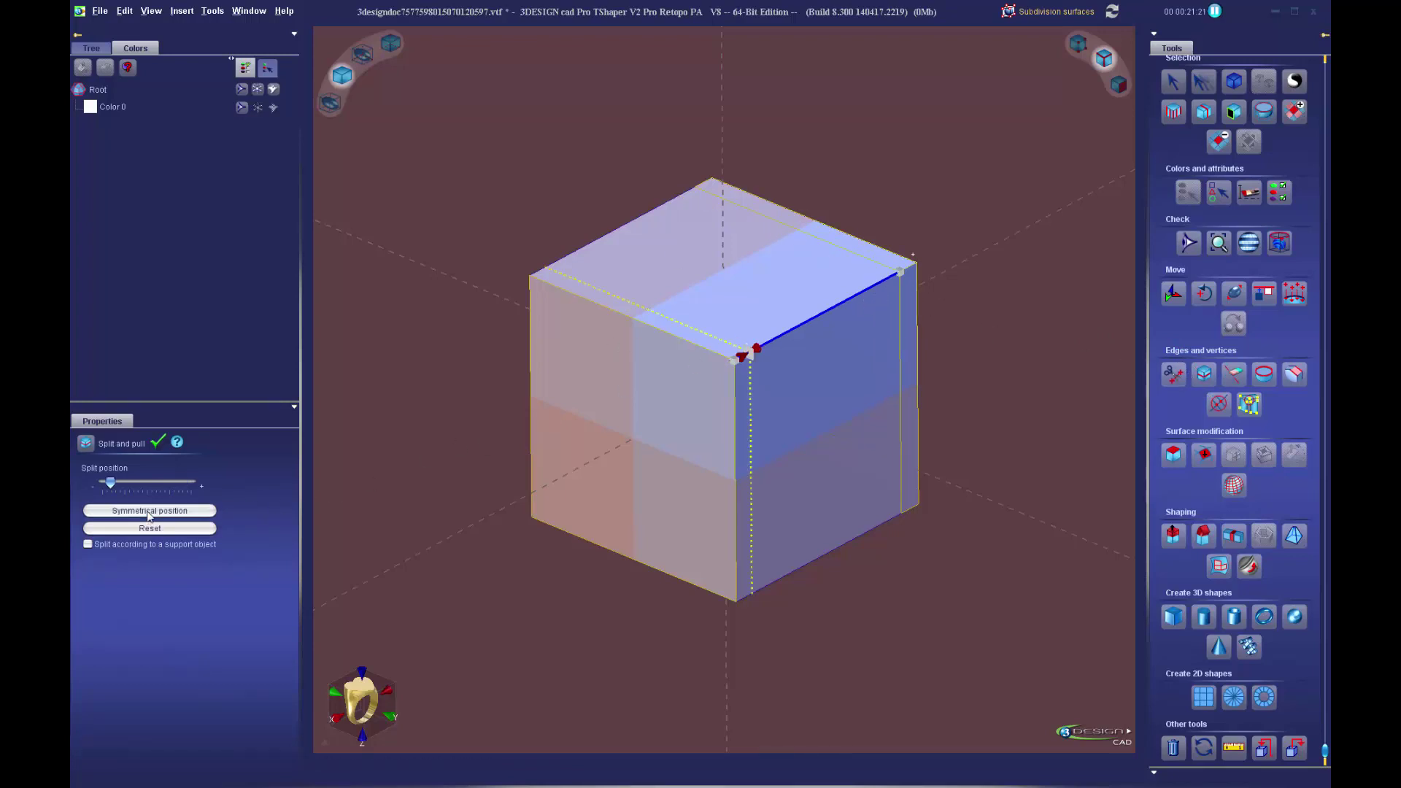
click(156, 445)
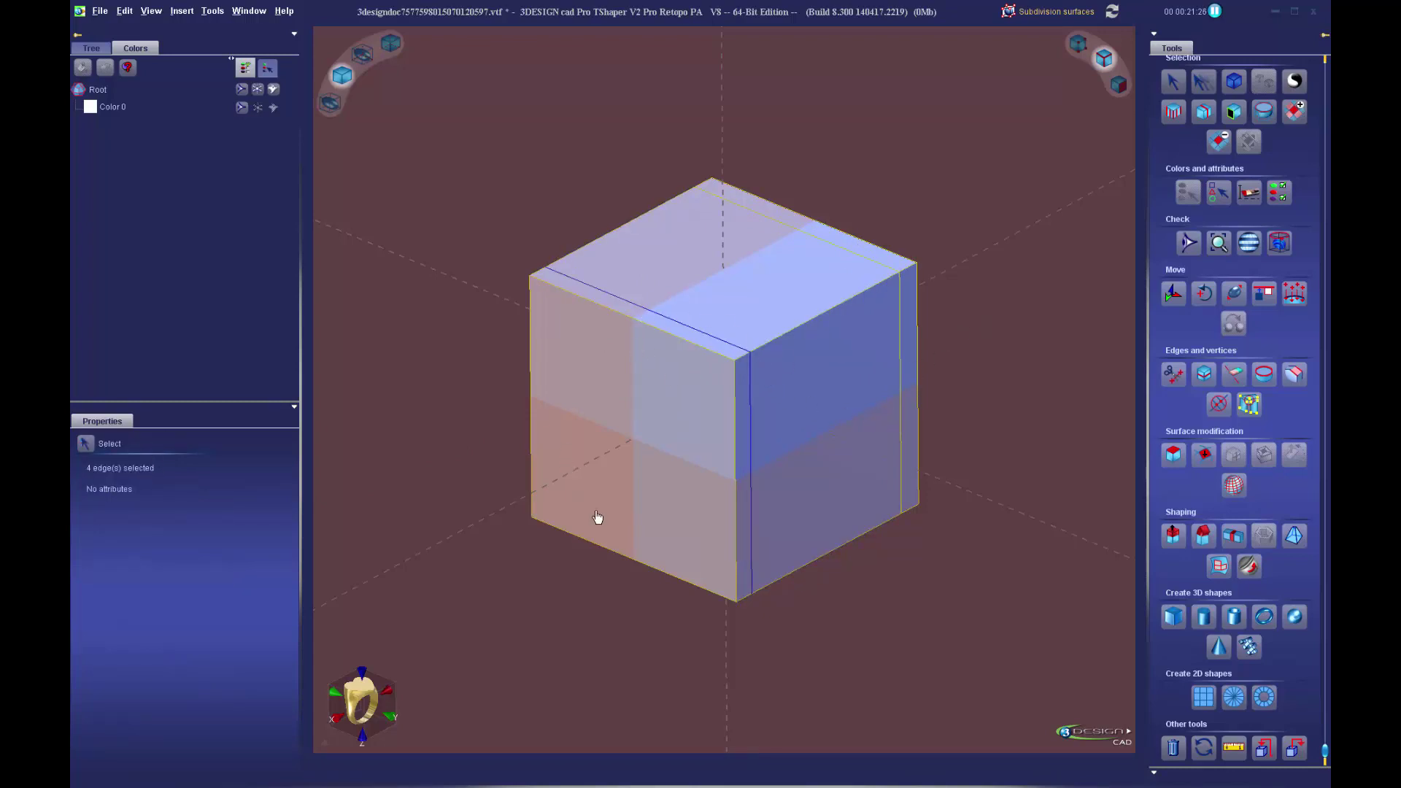
- Split the edge ring through the box's front-left upper edge, placing the new loop close to the front corner
click(646, 327)
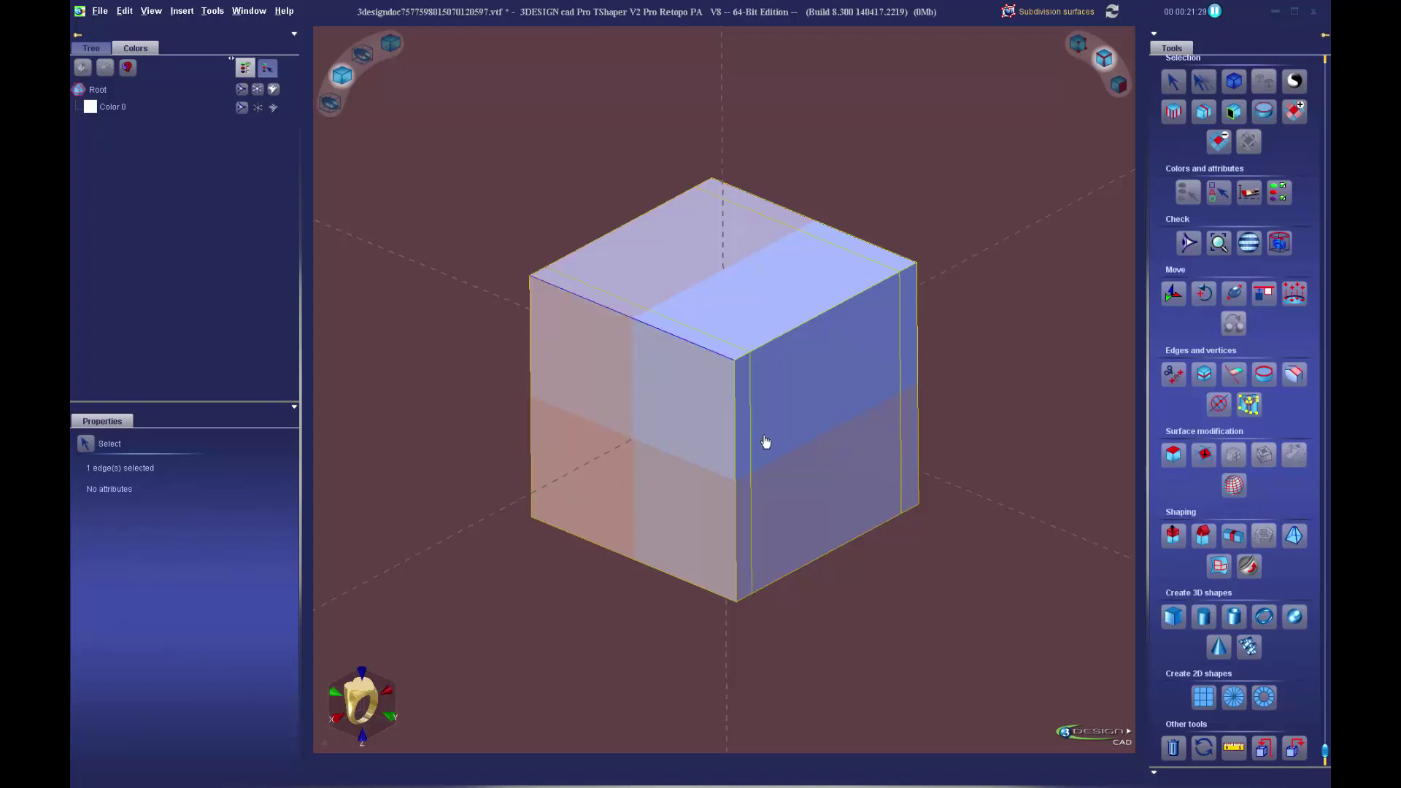
click(1175, 117)
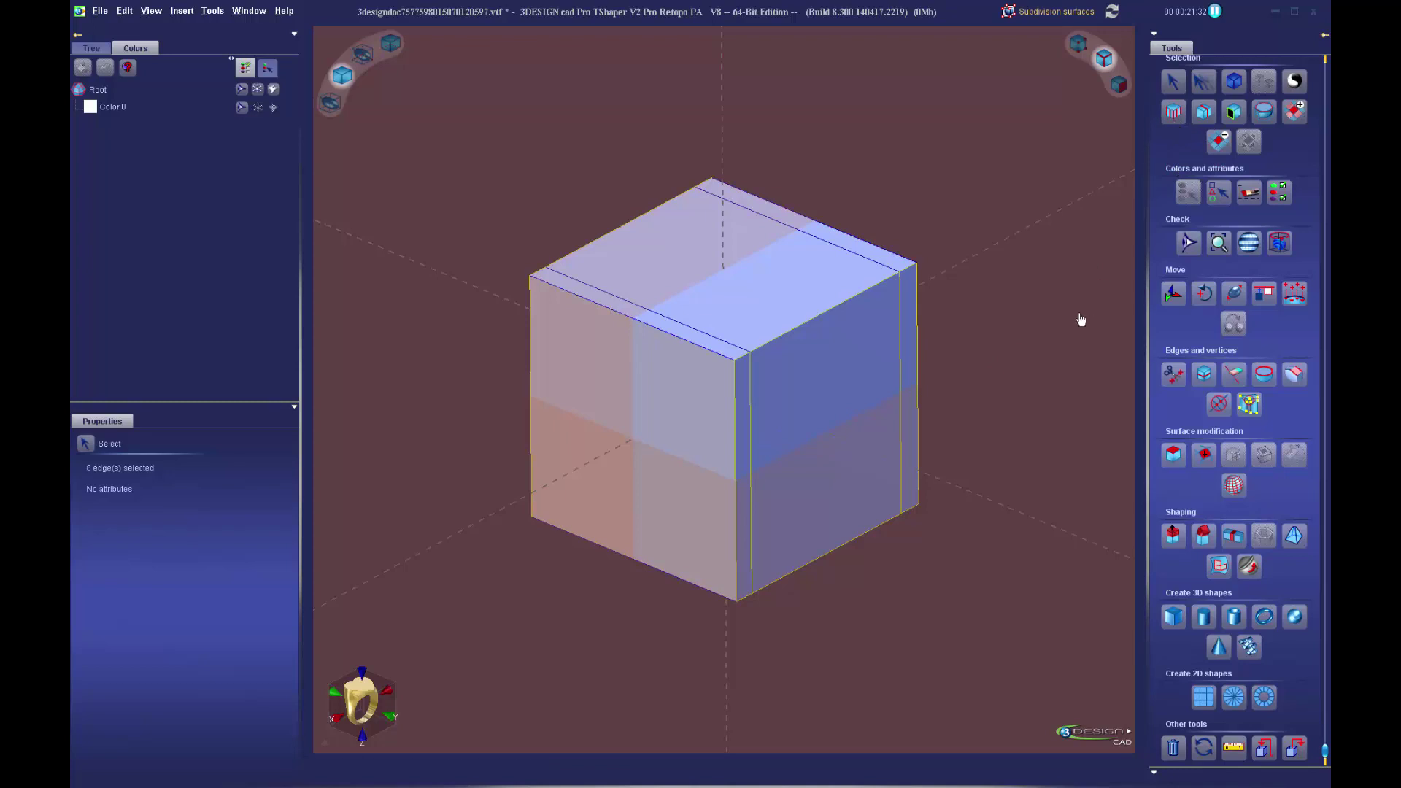
click(1176, 374)
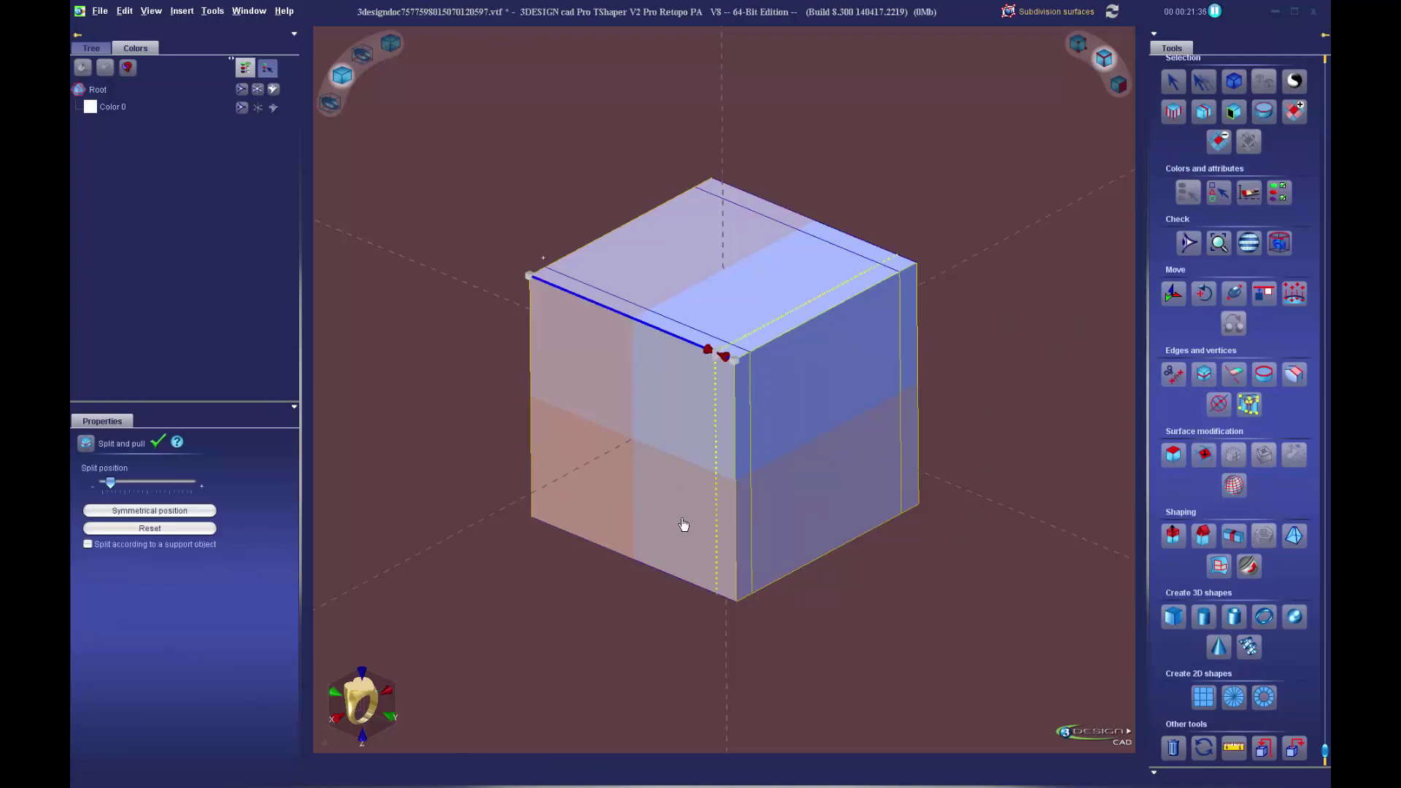
click(159, 443)
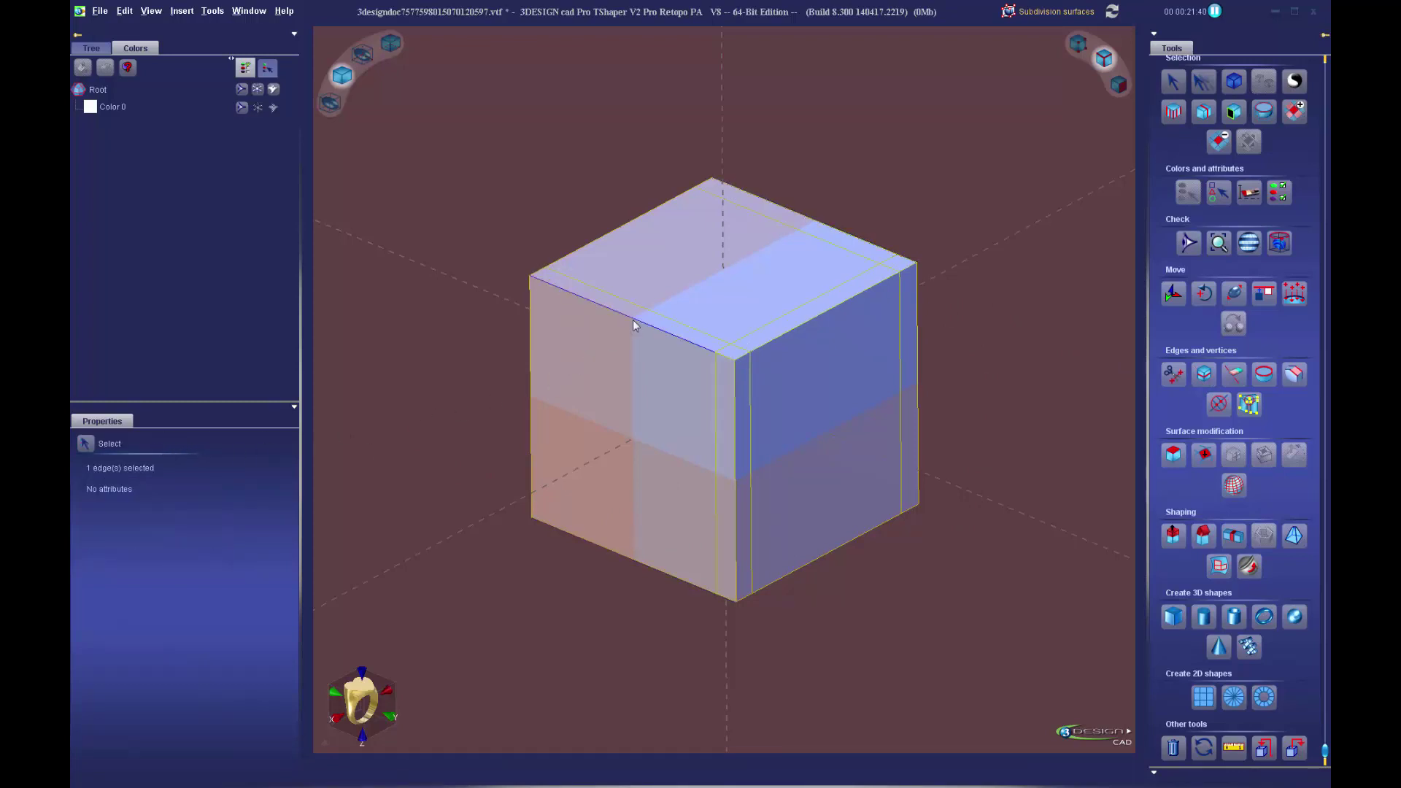
- Split the front-left upper edge's ring again to add a loop close to its far left corner
click(1172, 114)
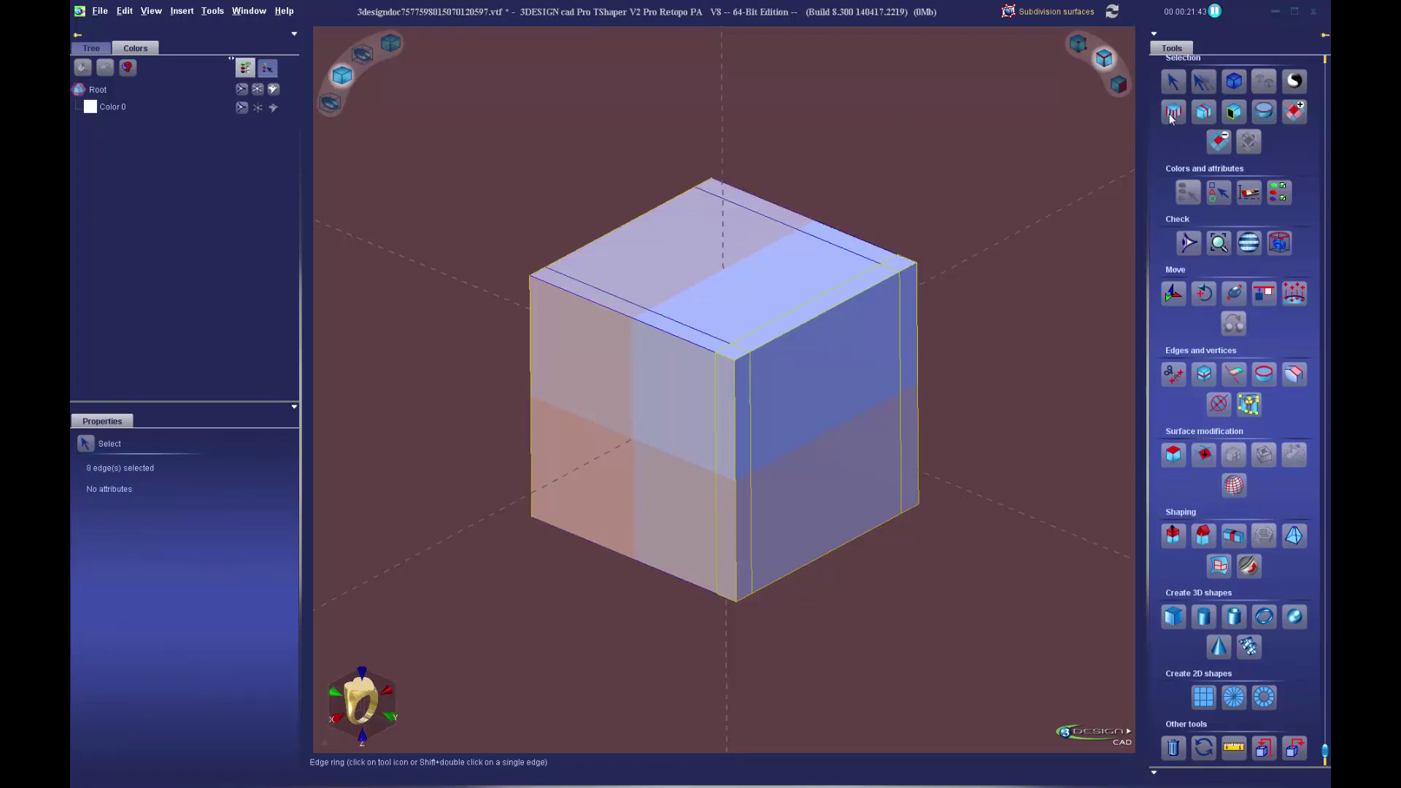
click(1204, 375)
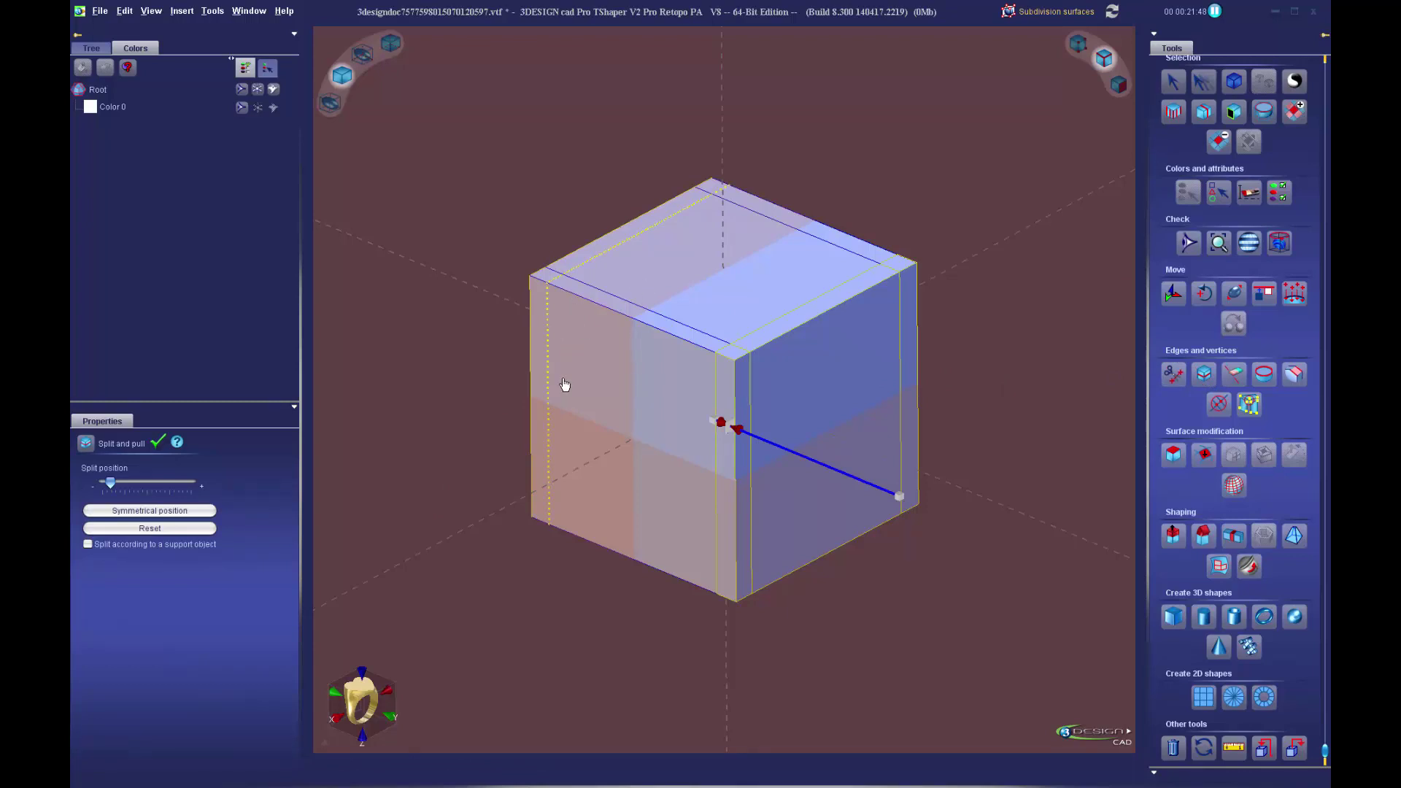
click(170, 512)
click(170, 513)
click(158, 442)
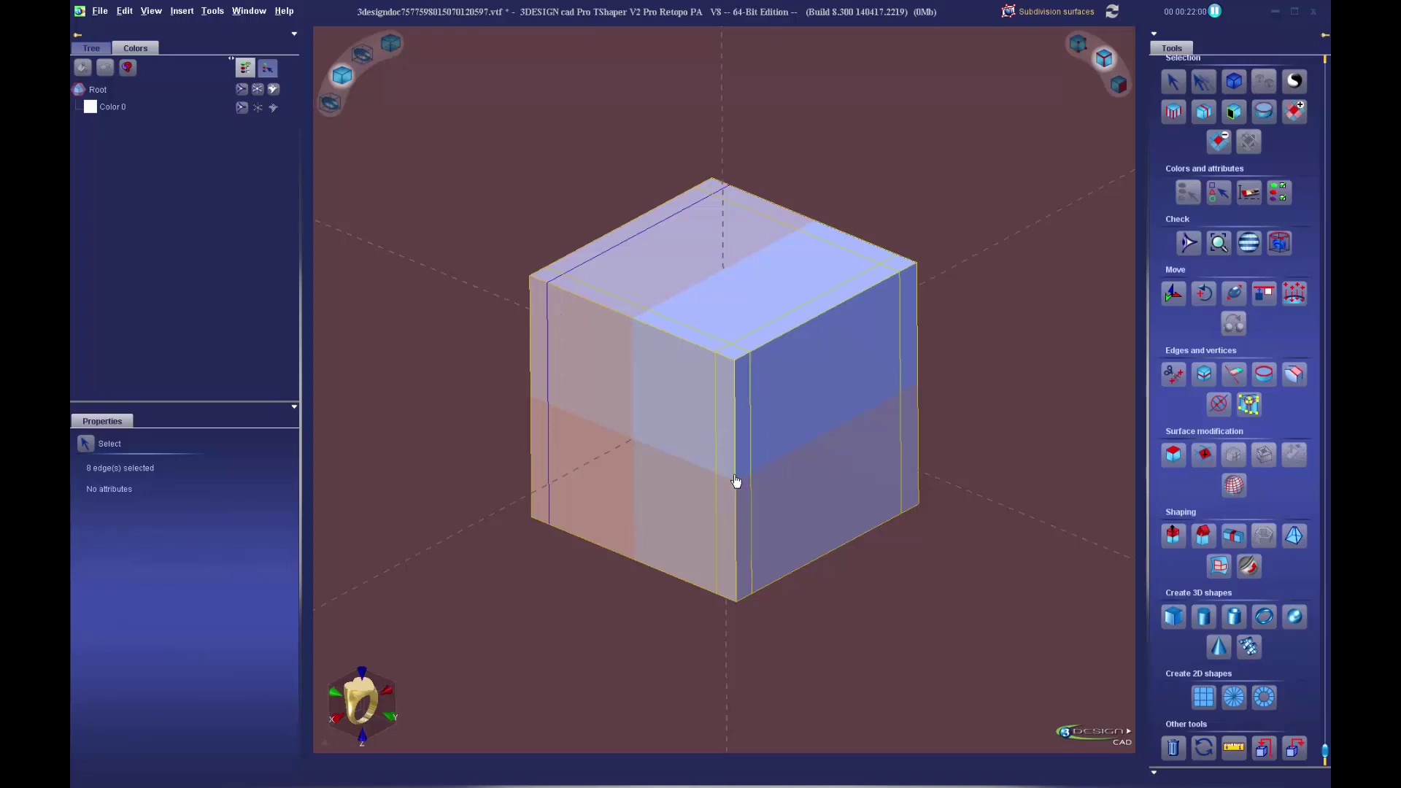
- Split the ring of vertical edges with Split and pull, placing the new loop close to the box's top face
click(1175, 117)
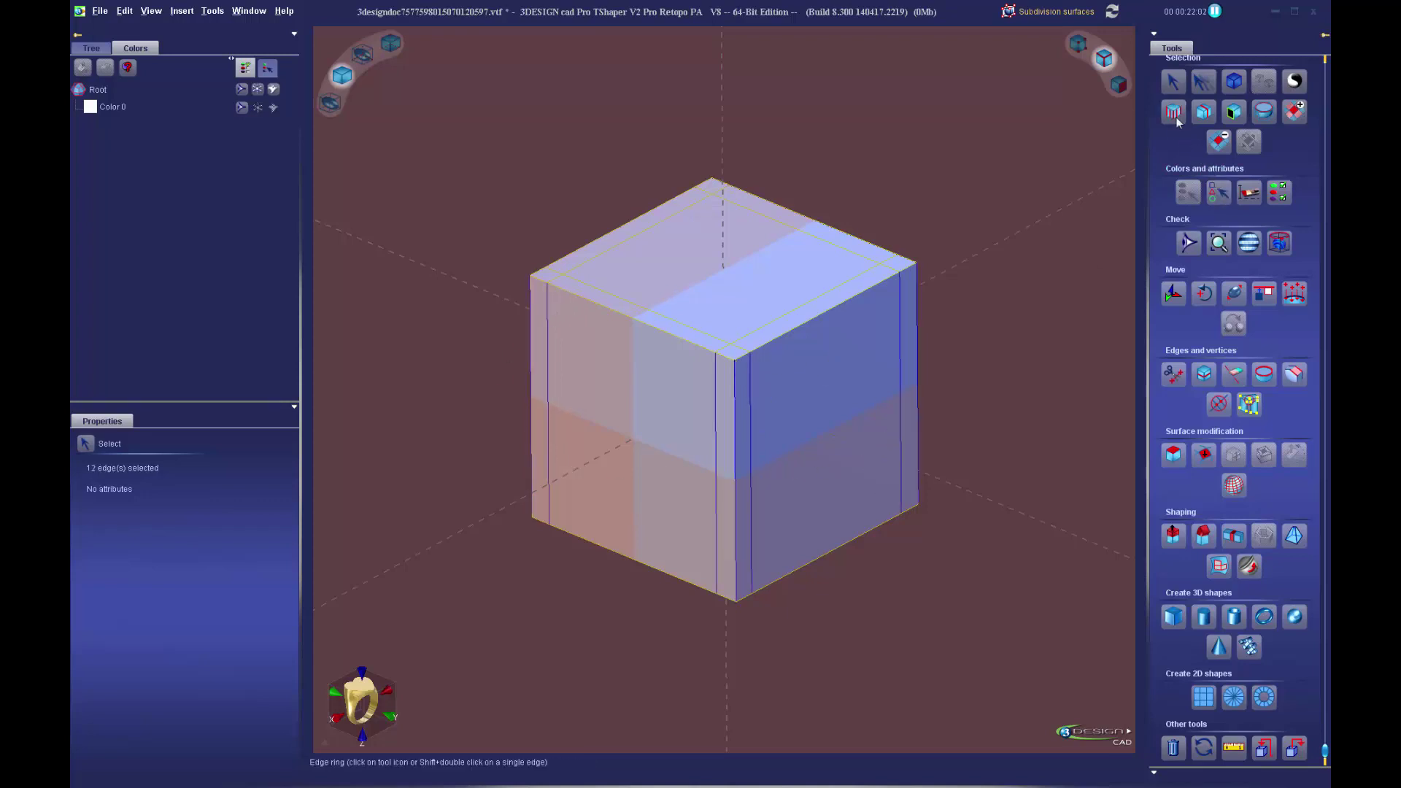
click(1204, 374)
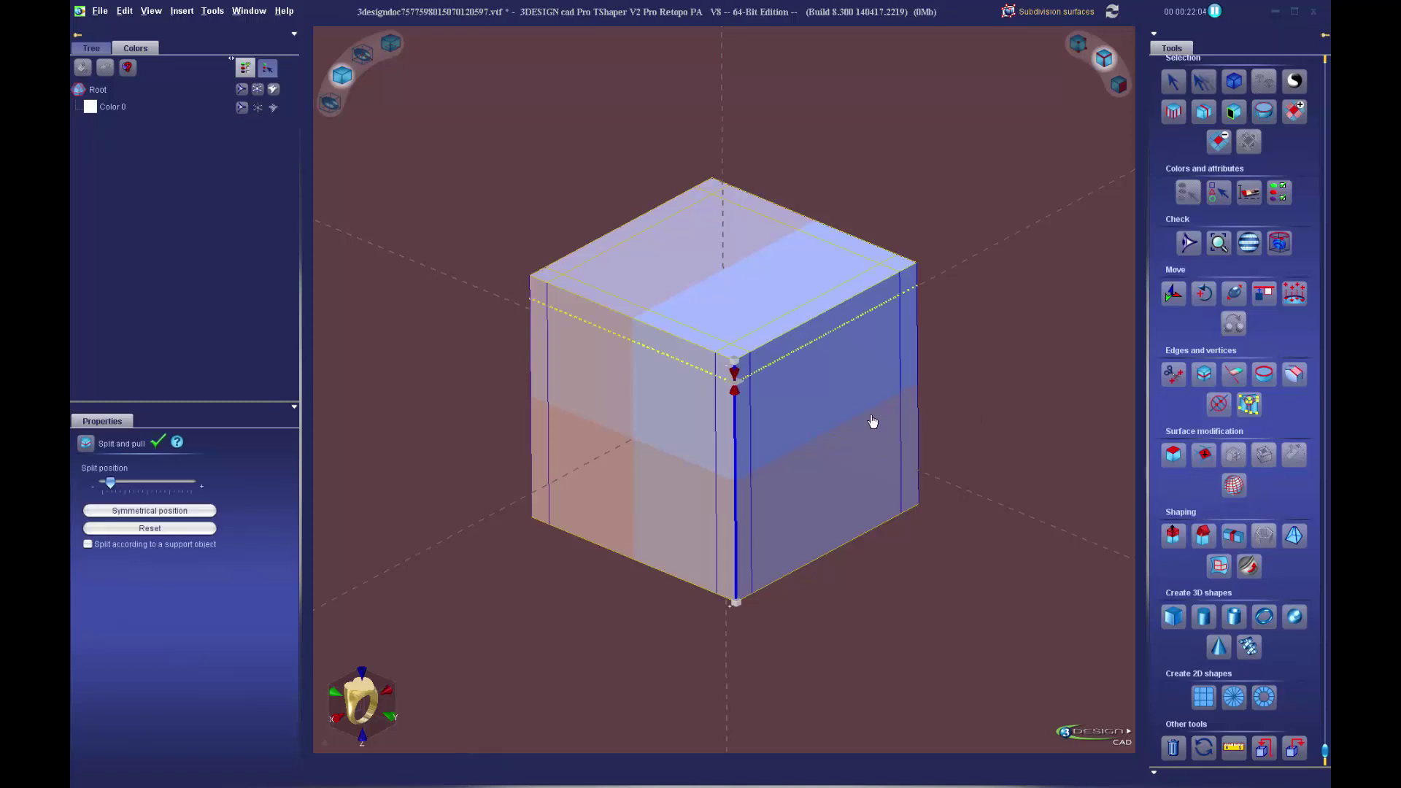
click(158, 442)
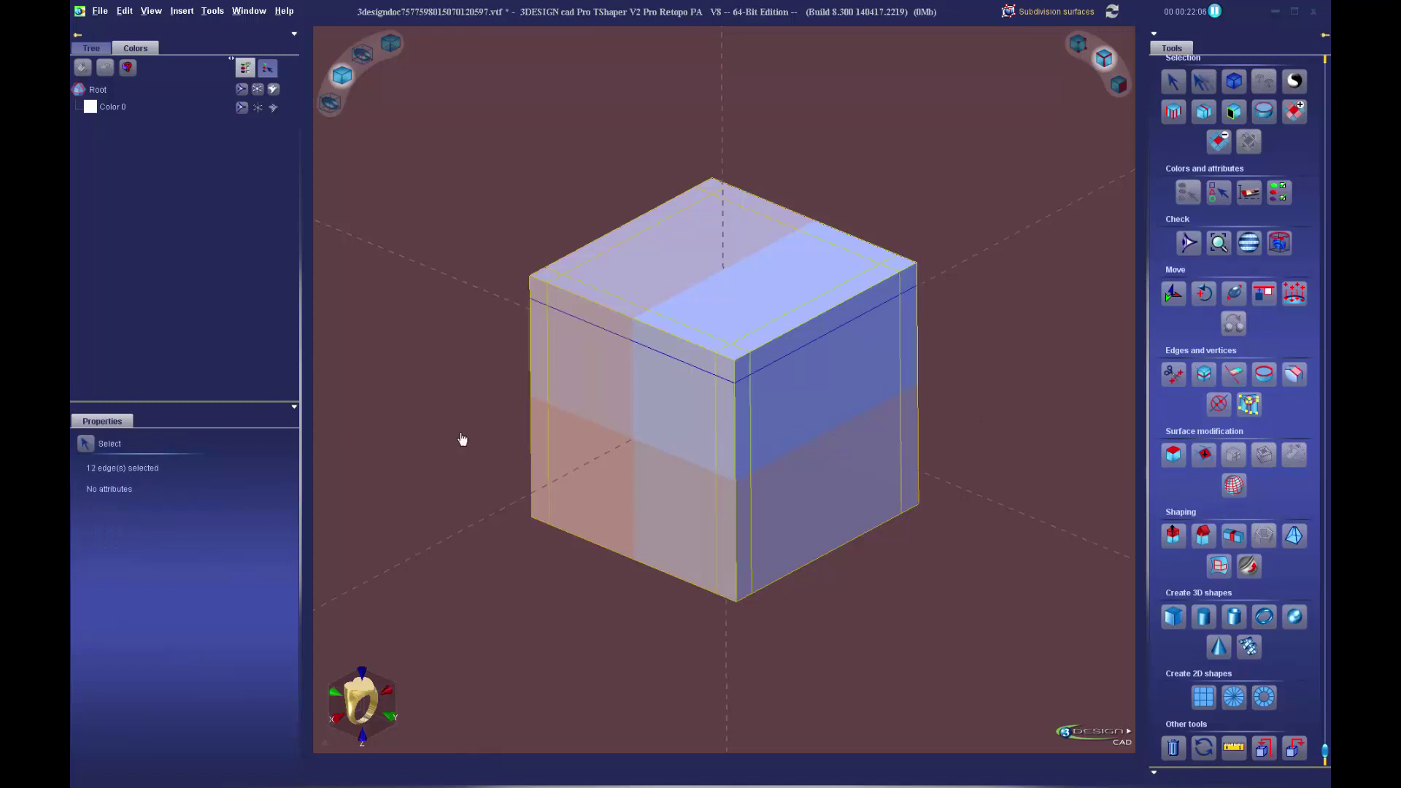
- Split the vertical edge ring again at the symmetrical position, adding a loop close to the box's bottom face
click(736, 468)
click(1175, 116)
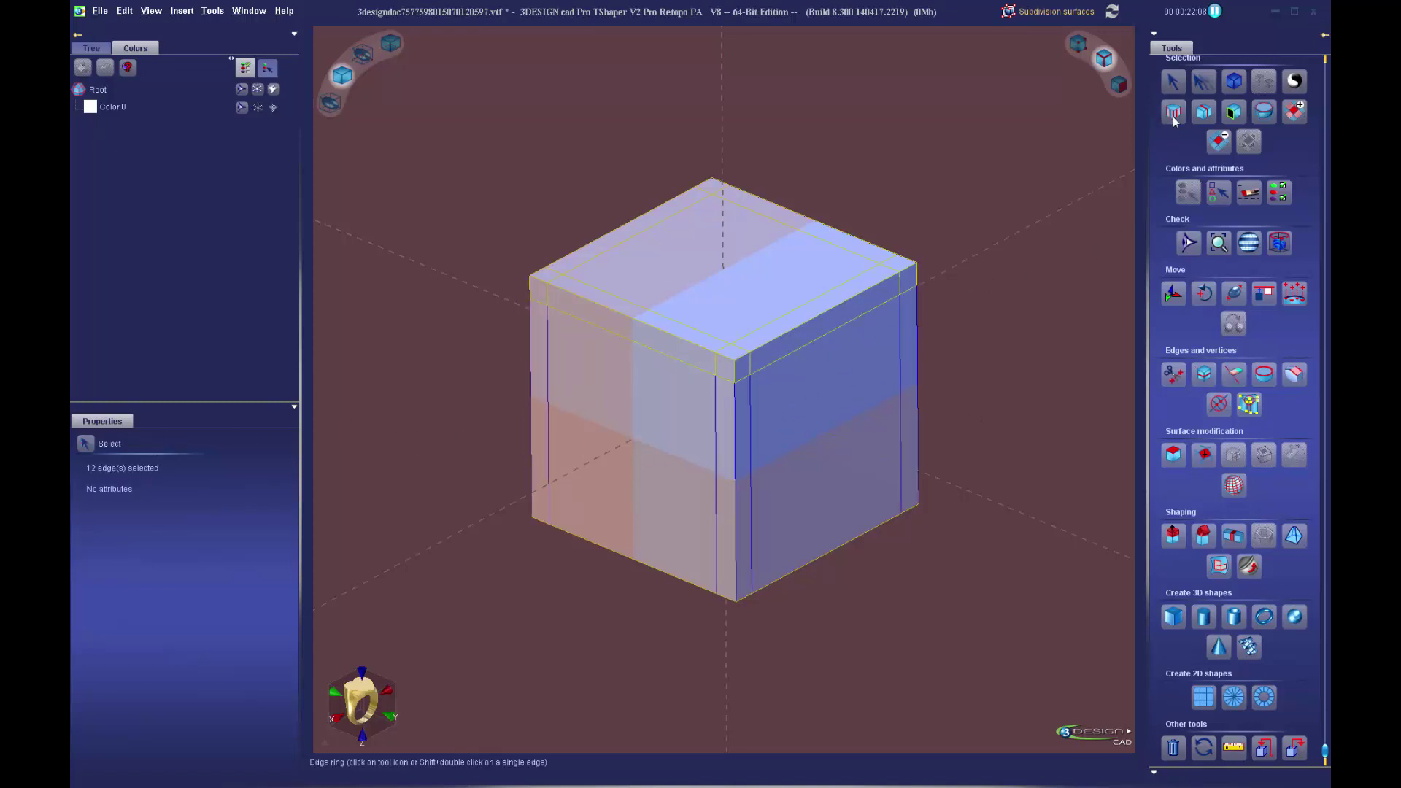
click(1205, 378)
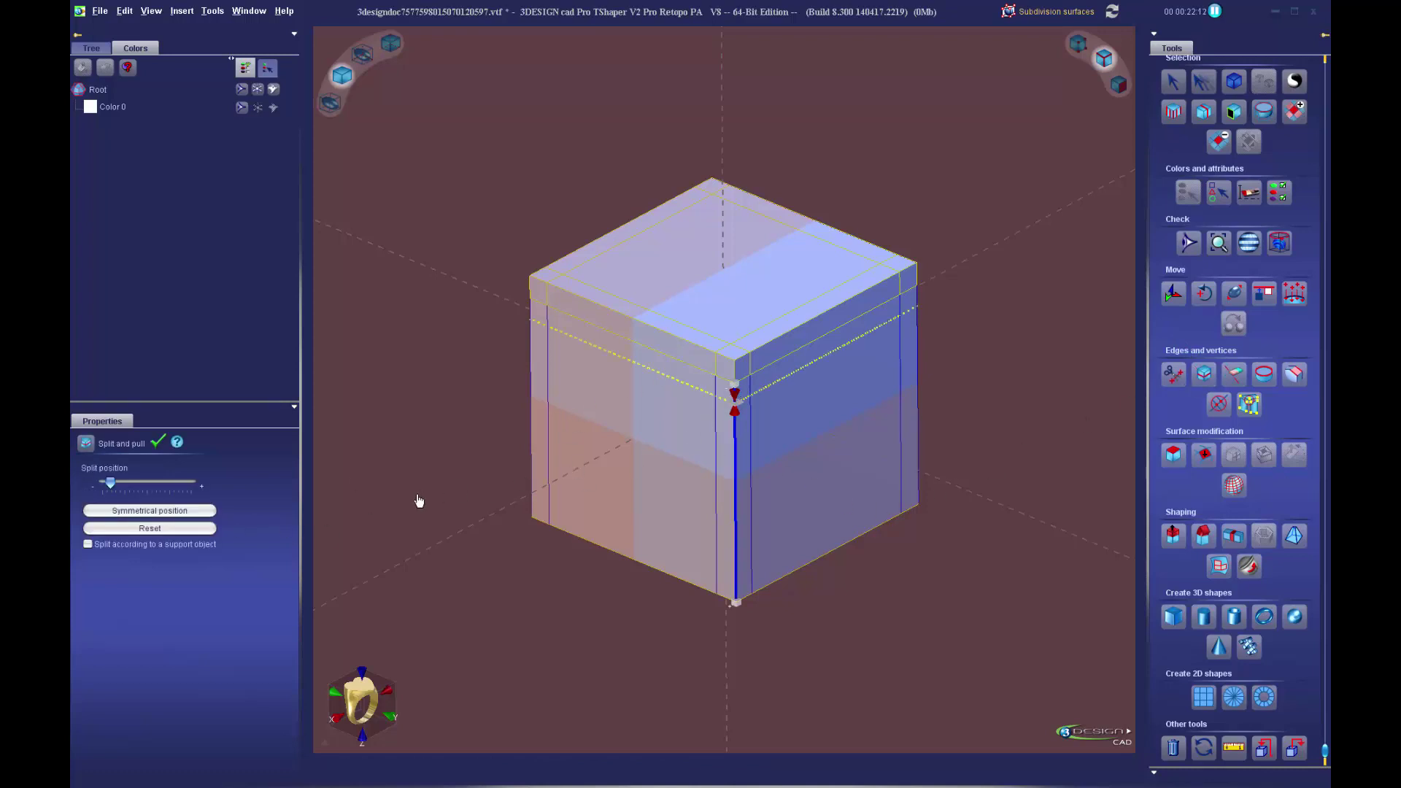
click(182, 511)
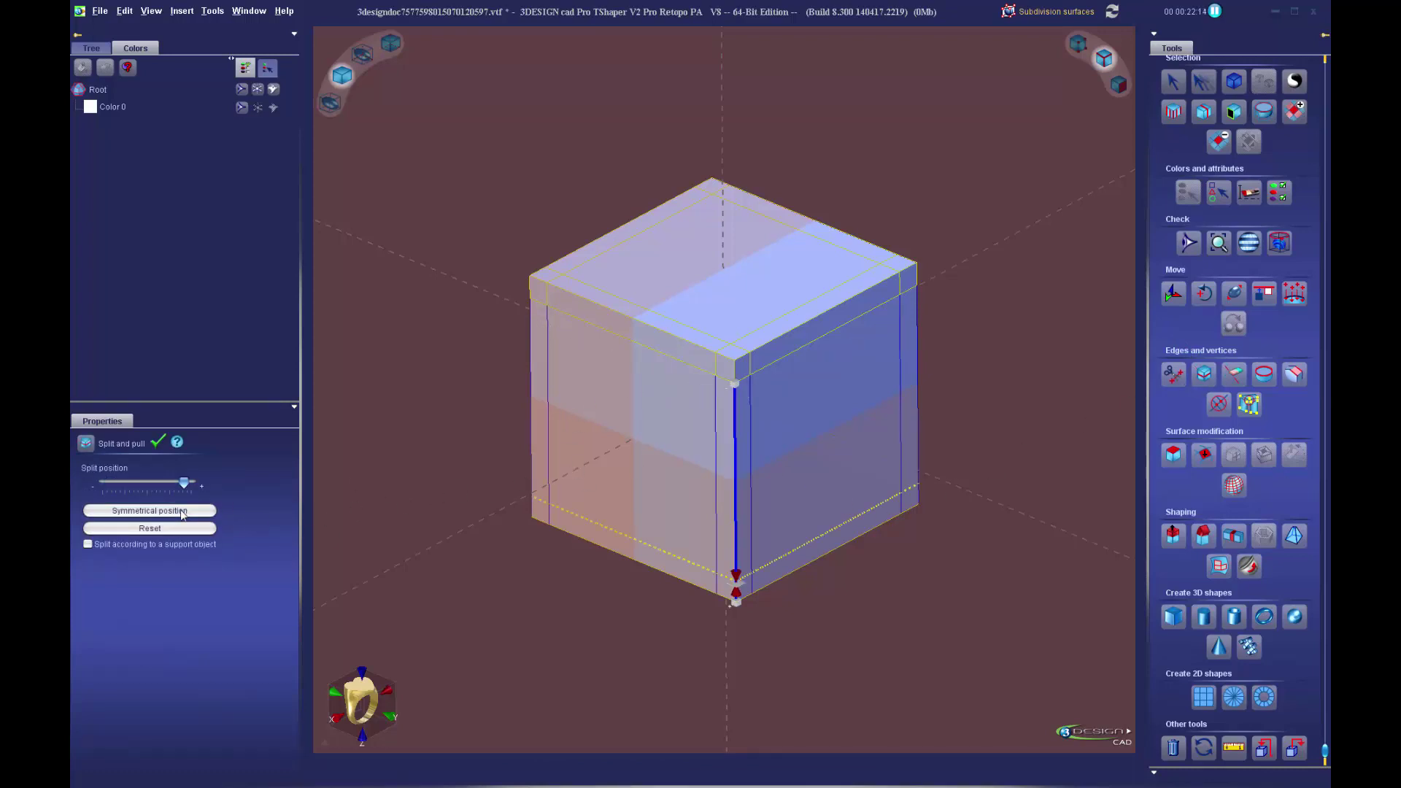
click(158, 443)
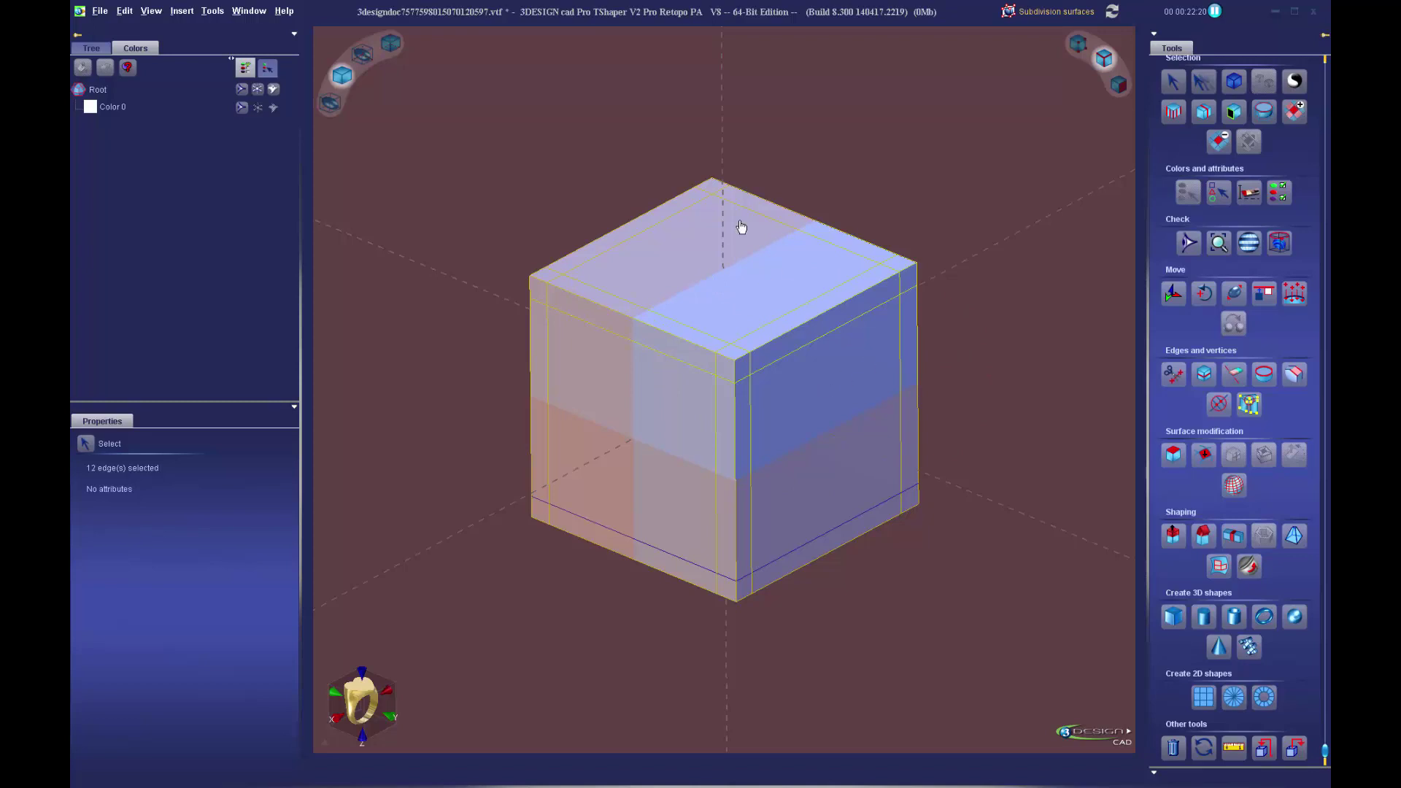
- Display the box as a smoothed surface and inspect its tightened, rounded edges from several angles
middle_drag(865, 452, 817, 503)
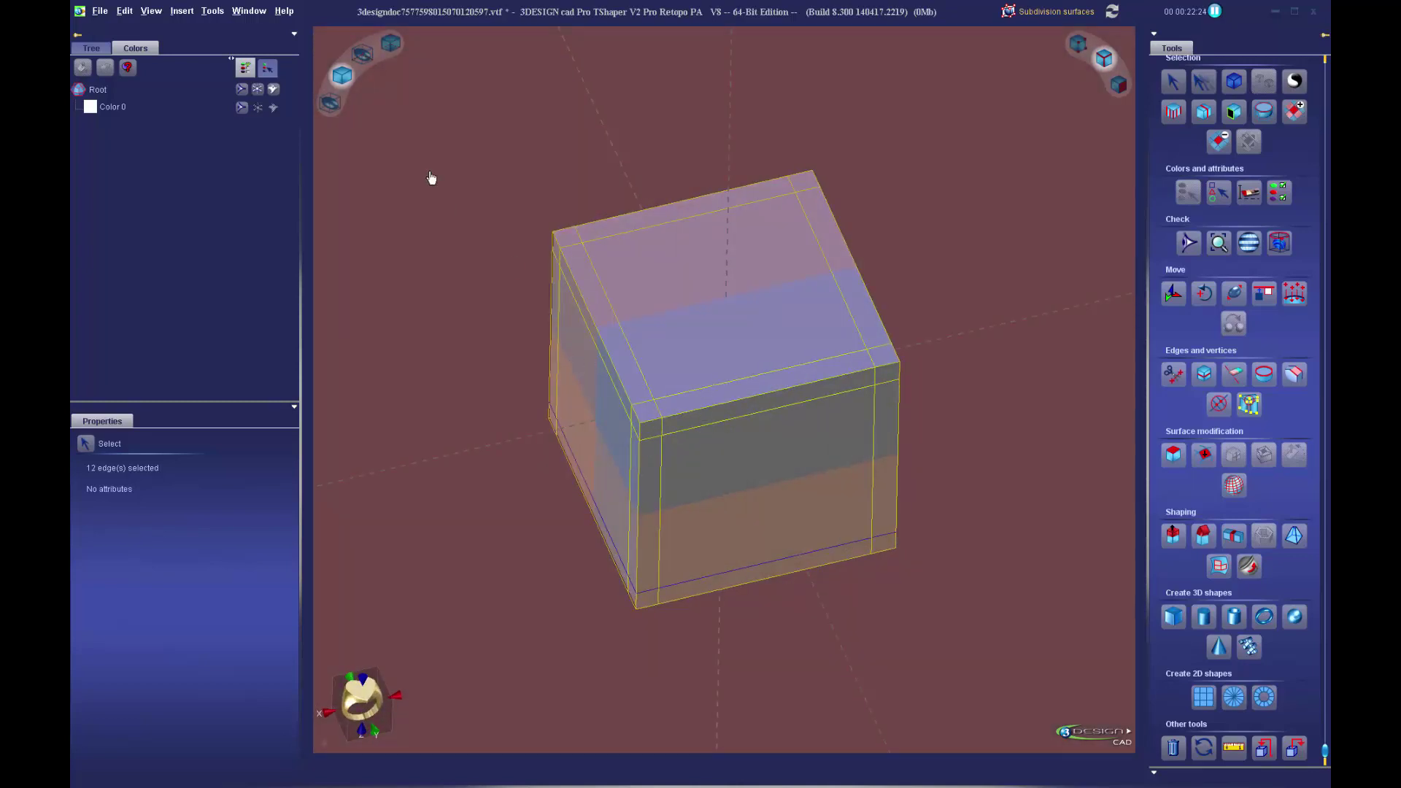
click(338, 114)
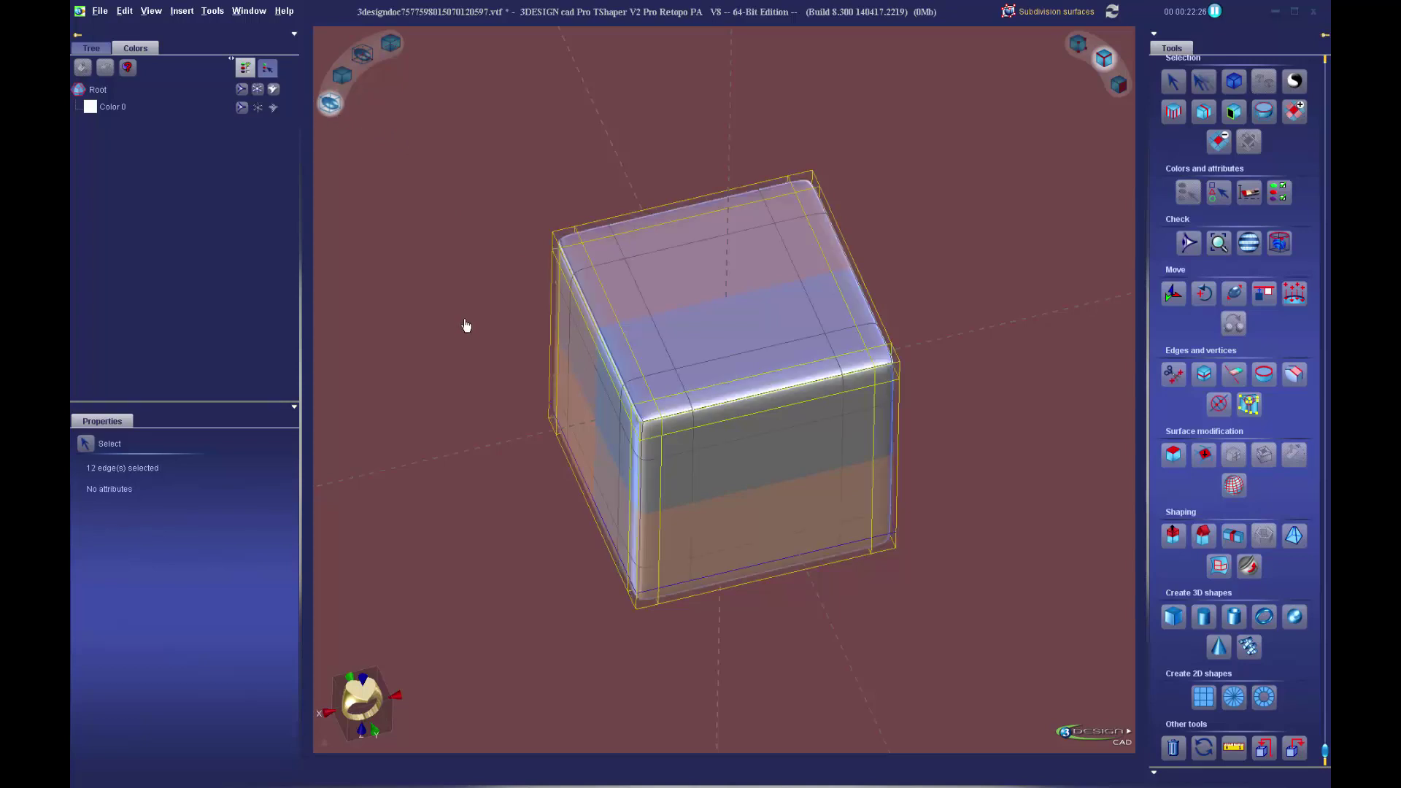
middle_drag(846, 544, 888, 450)
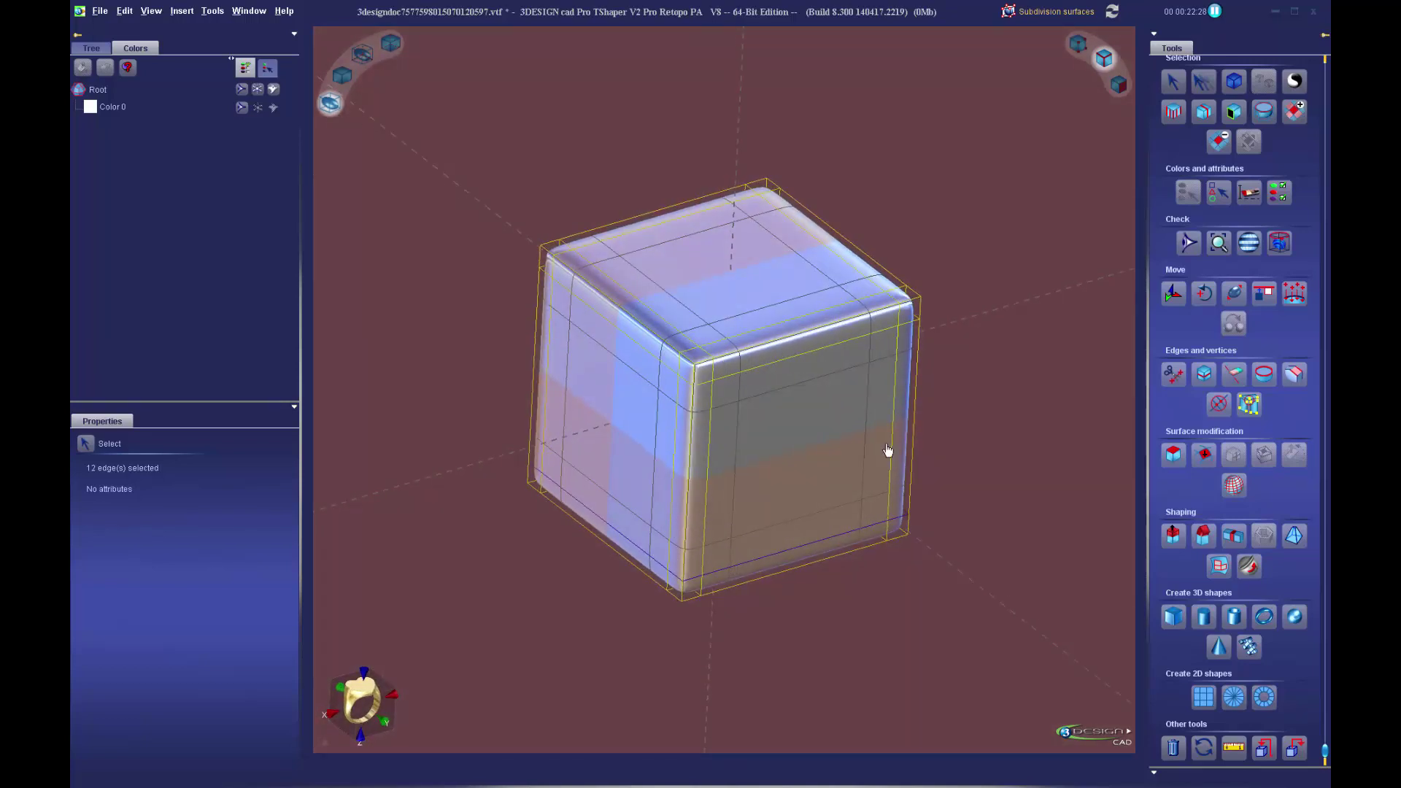
scroll(857, 447, down, 2)
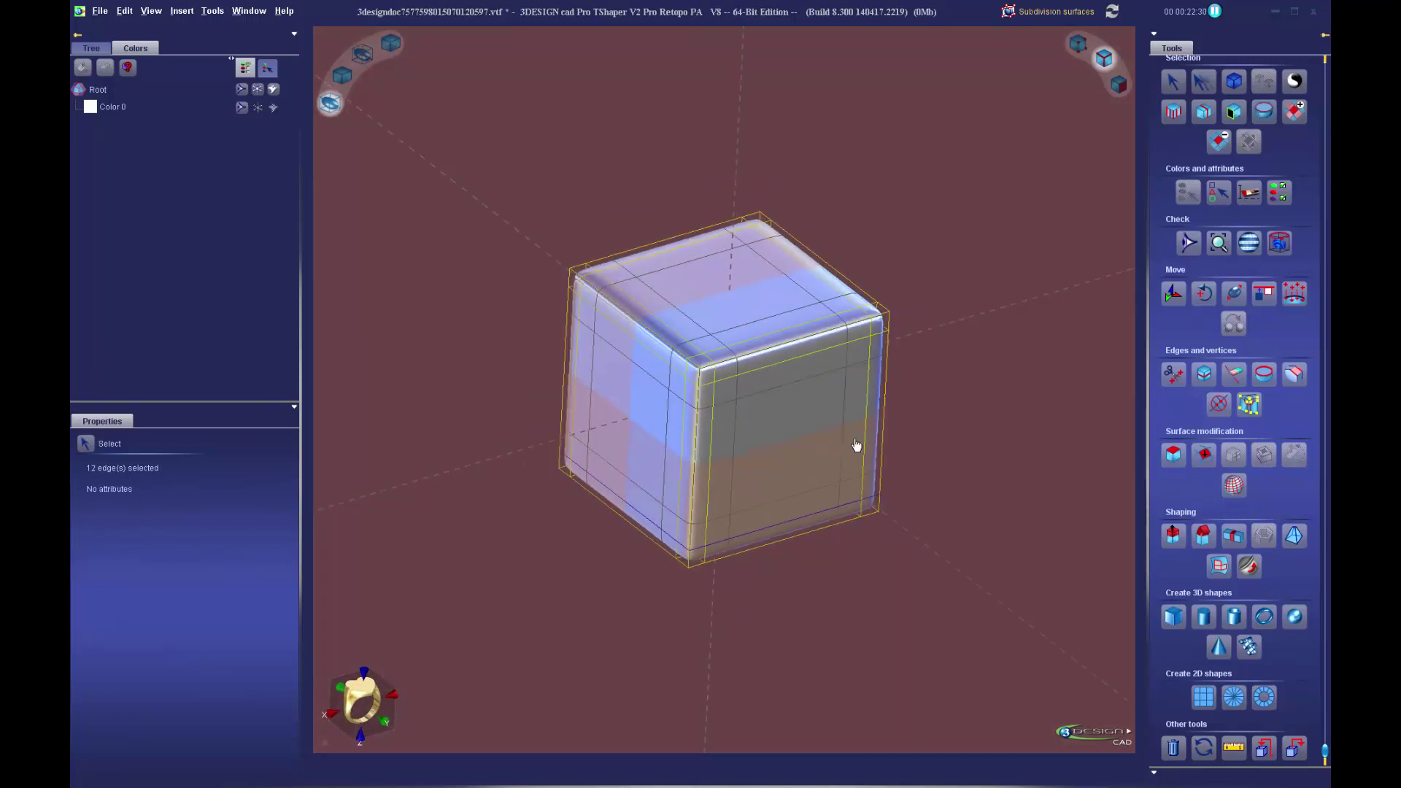
middle_drag(887, 432, 851, 422)
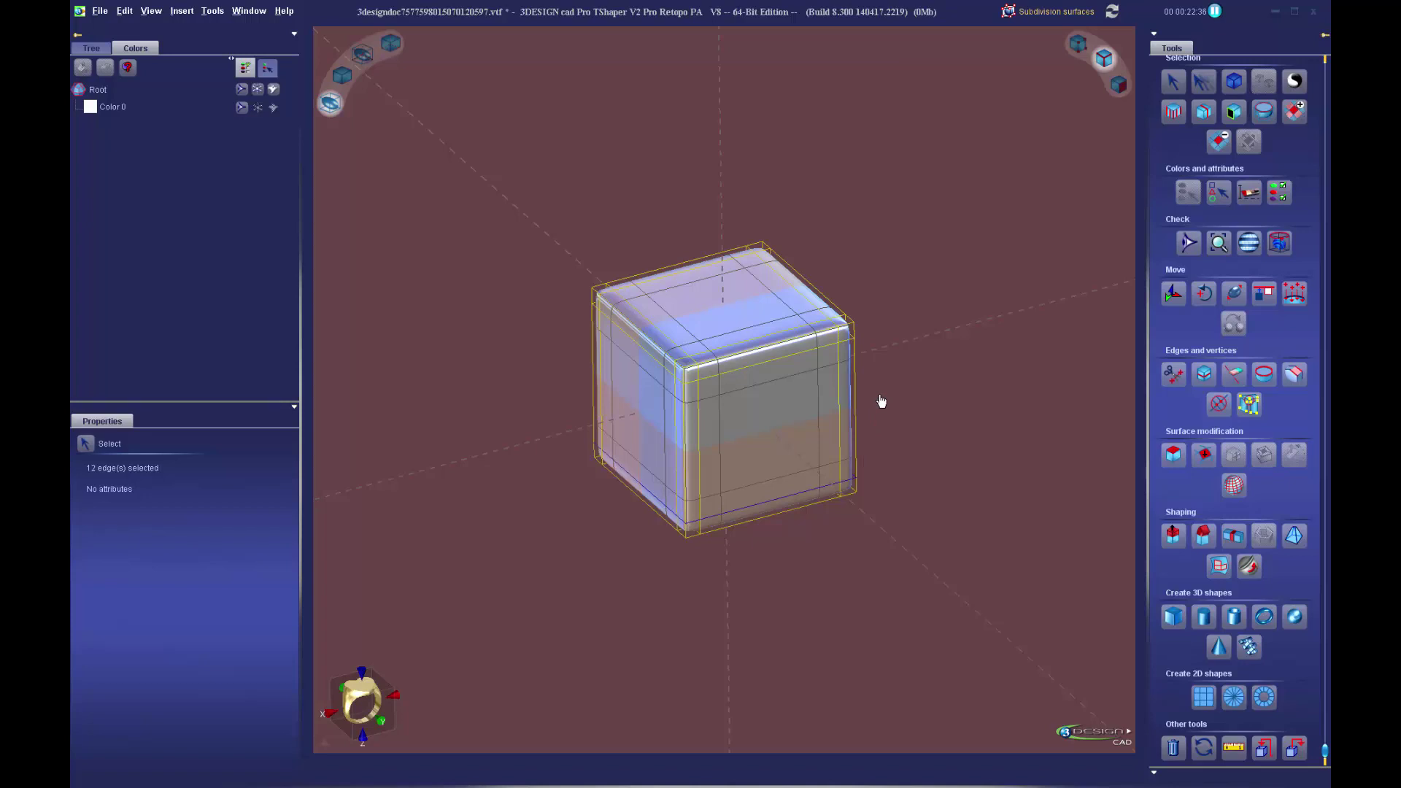
- Switch to face selection and select all faces of the box by enclosing it in the top view
click(1119, 85)
click(760, 441)
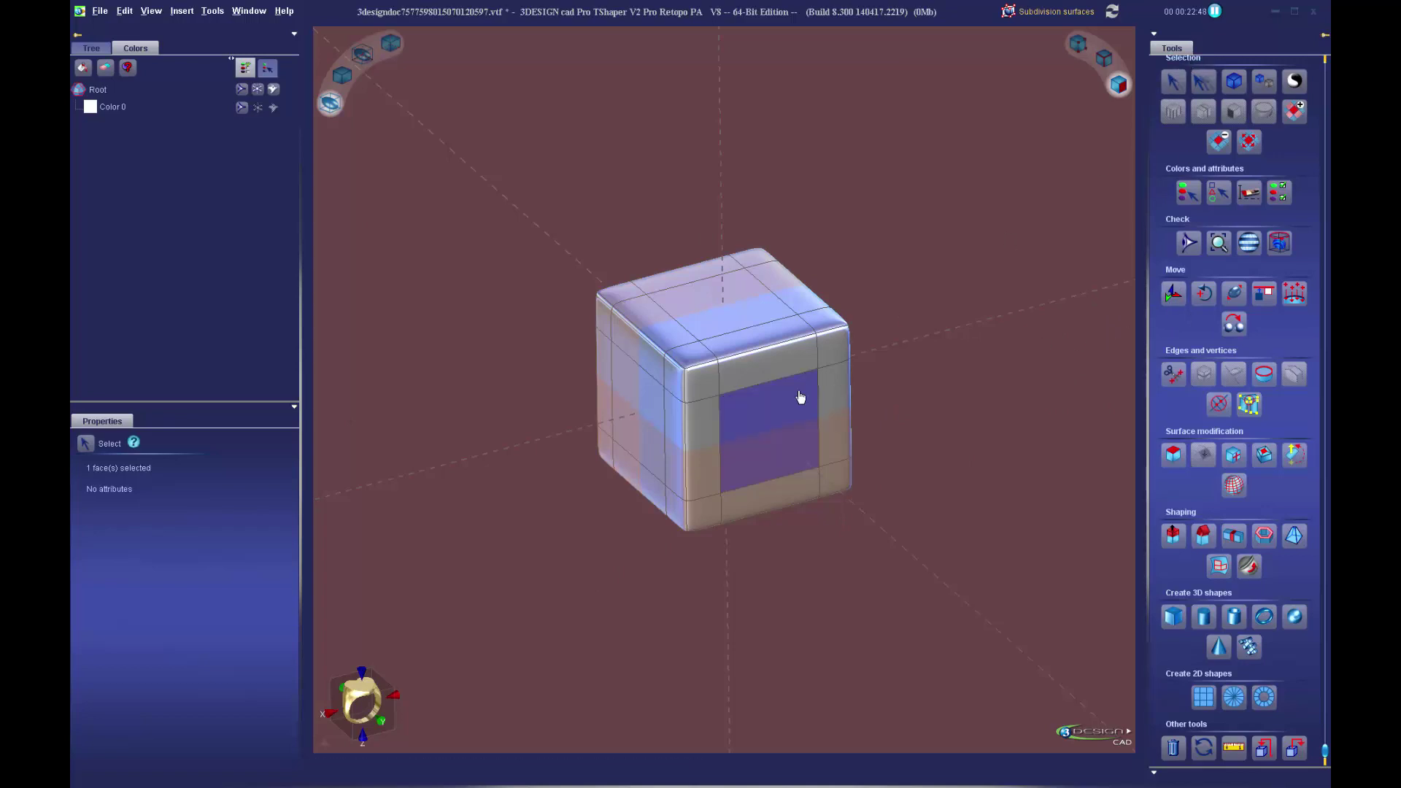
drag(367, 682, 378, 679)
click(378, 678)
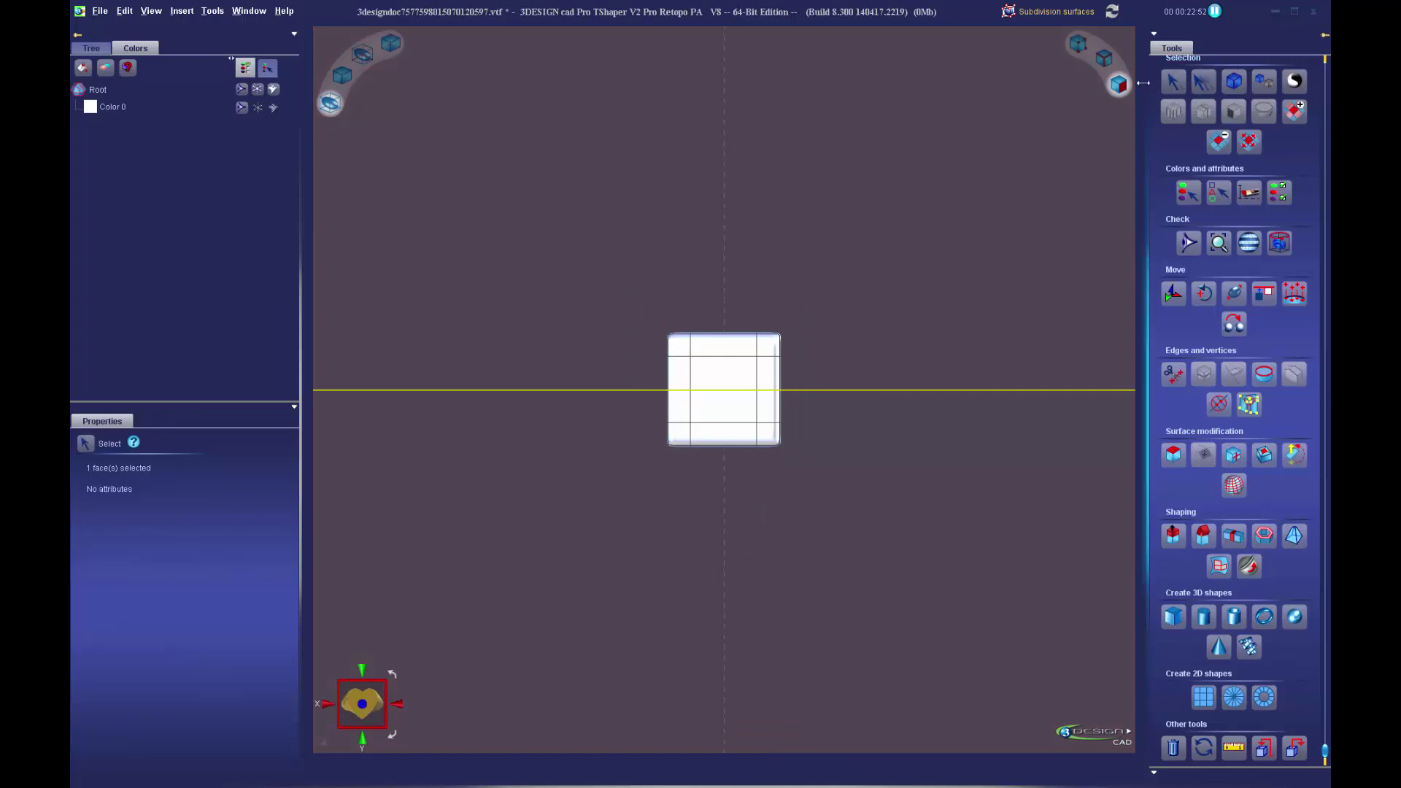
drag(621, 275, 825, 494)
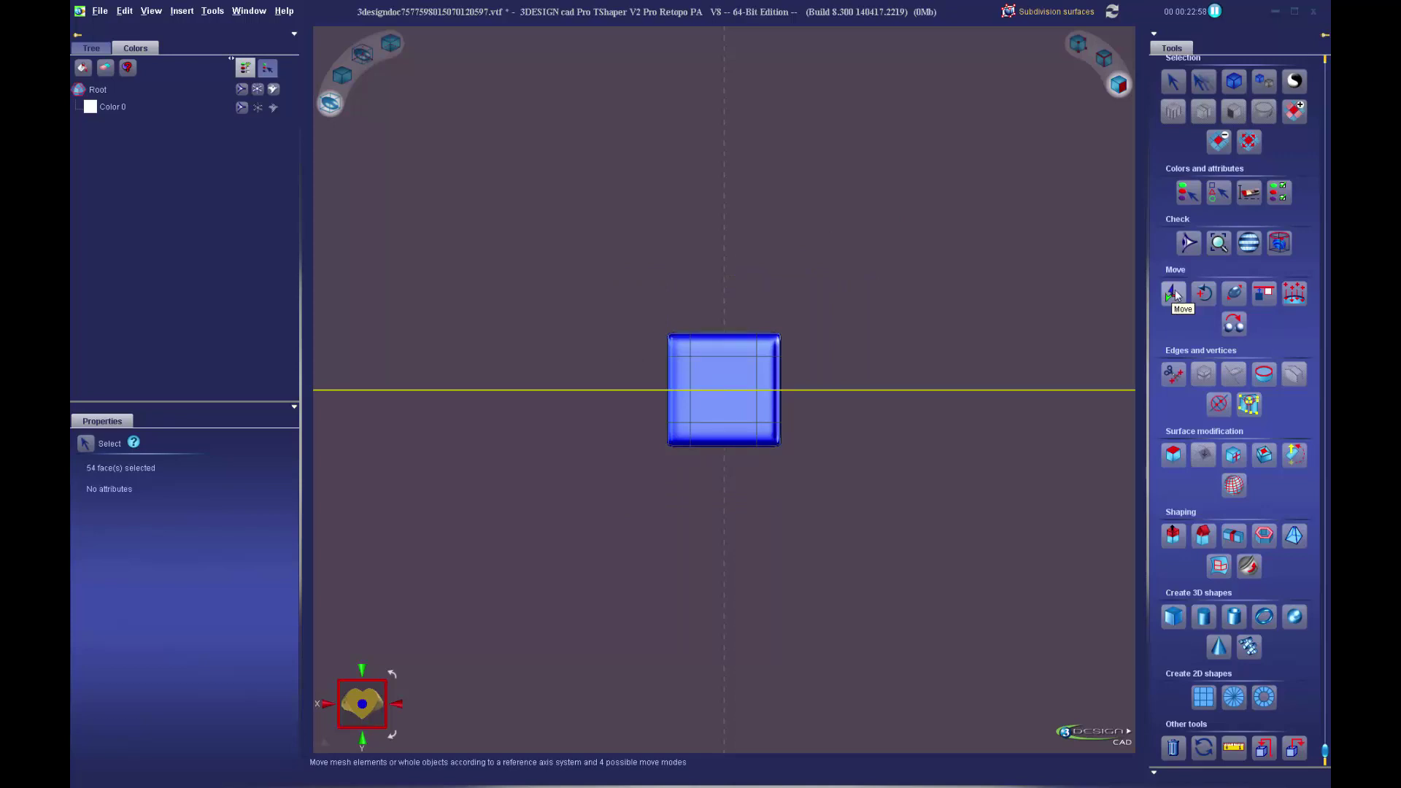
- Move the selected box numerically by 1.5 mm along Y, with 0 mm in X
click(1174, 293)
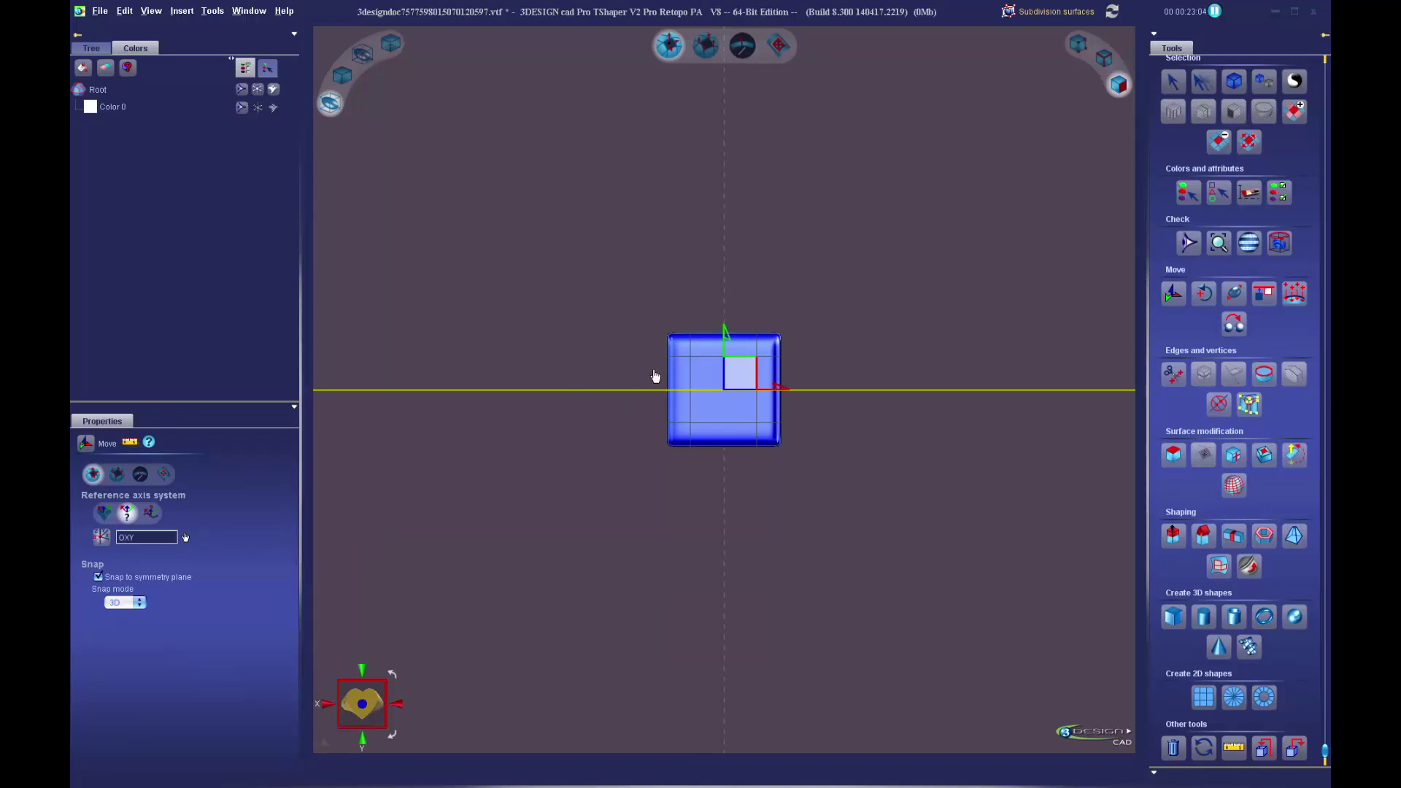
click(131, 443)
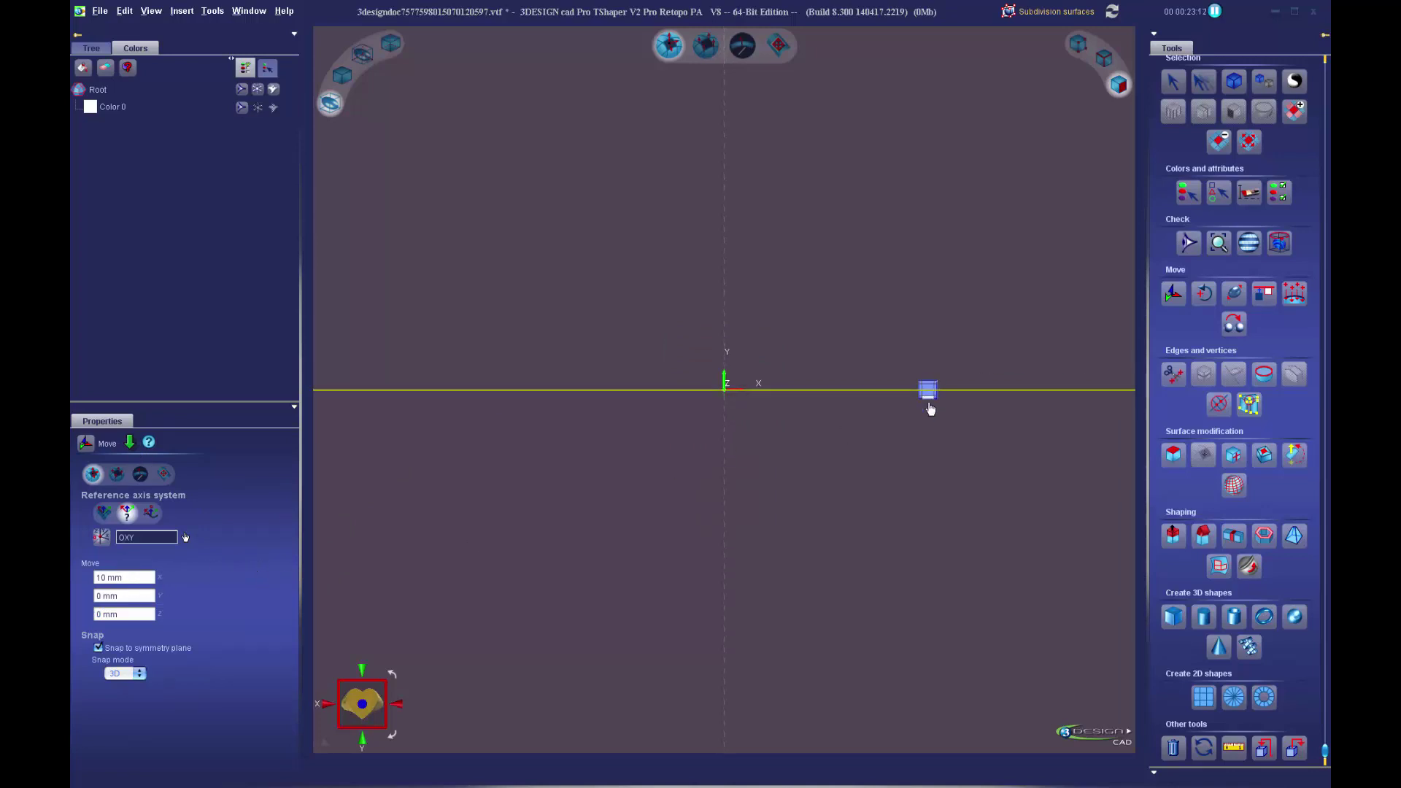
click(139, 578)
text(0)
key(Tab)
text(1)
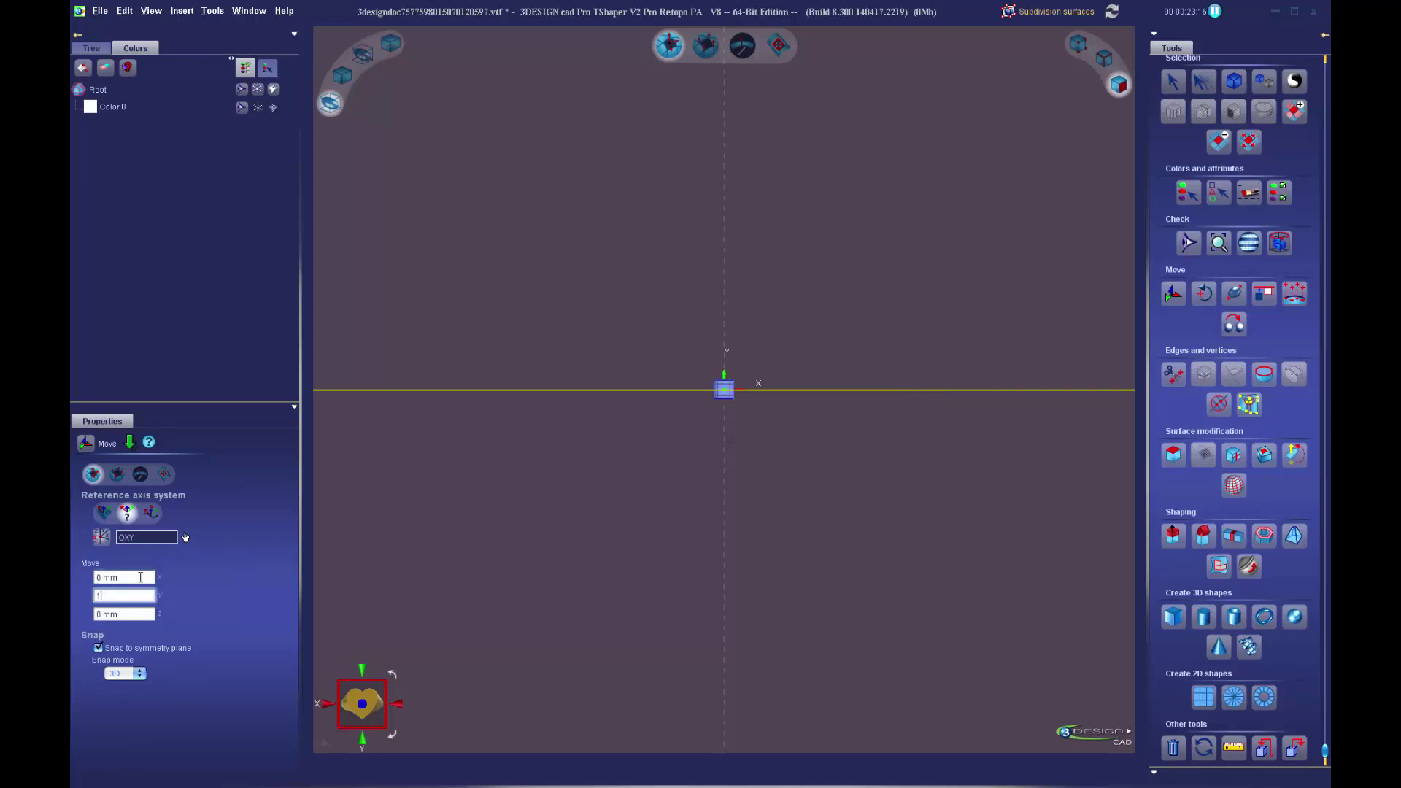
key(Tab)
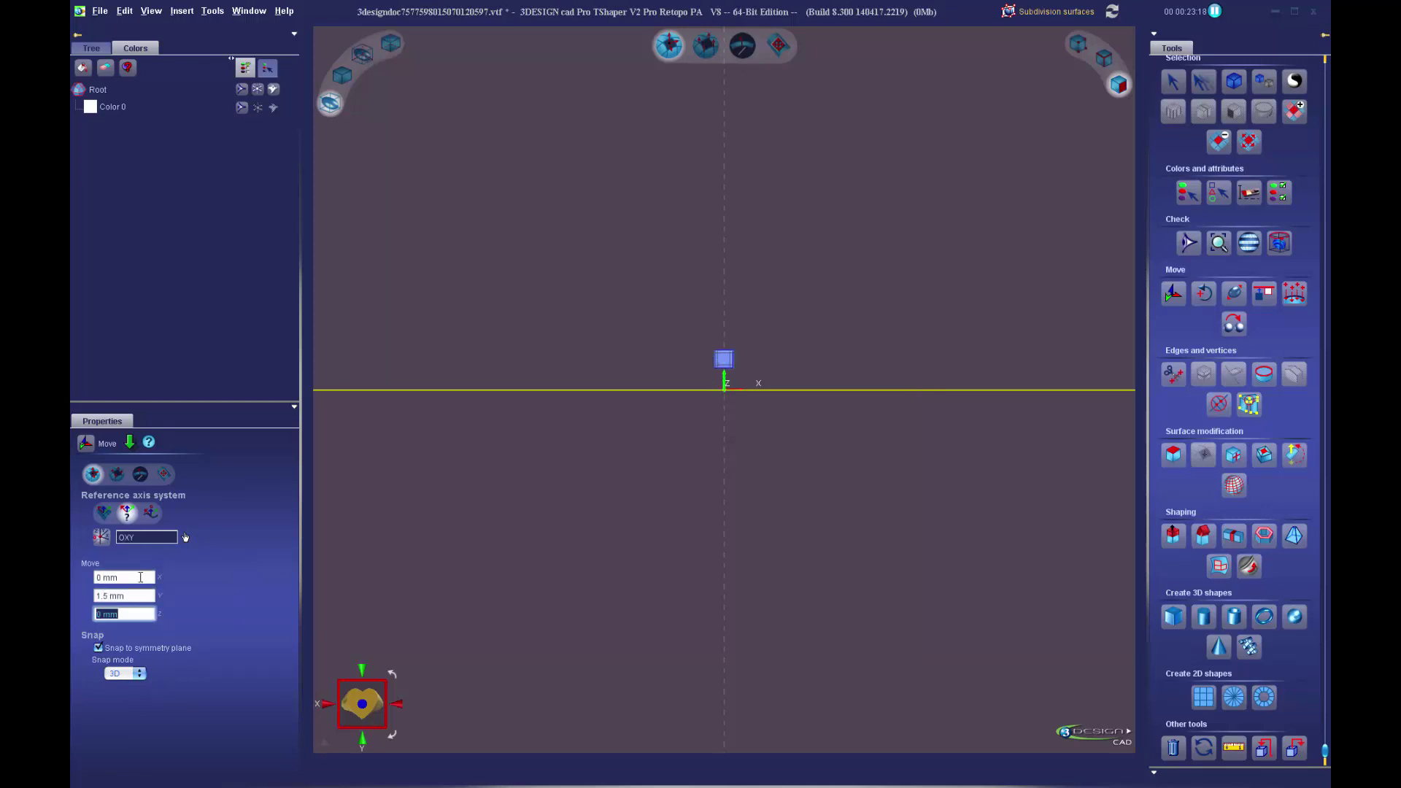
scroll(689, 495, up, 2)
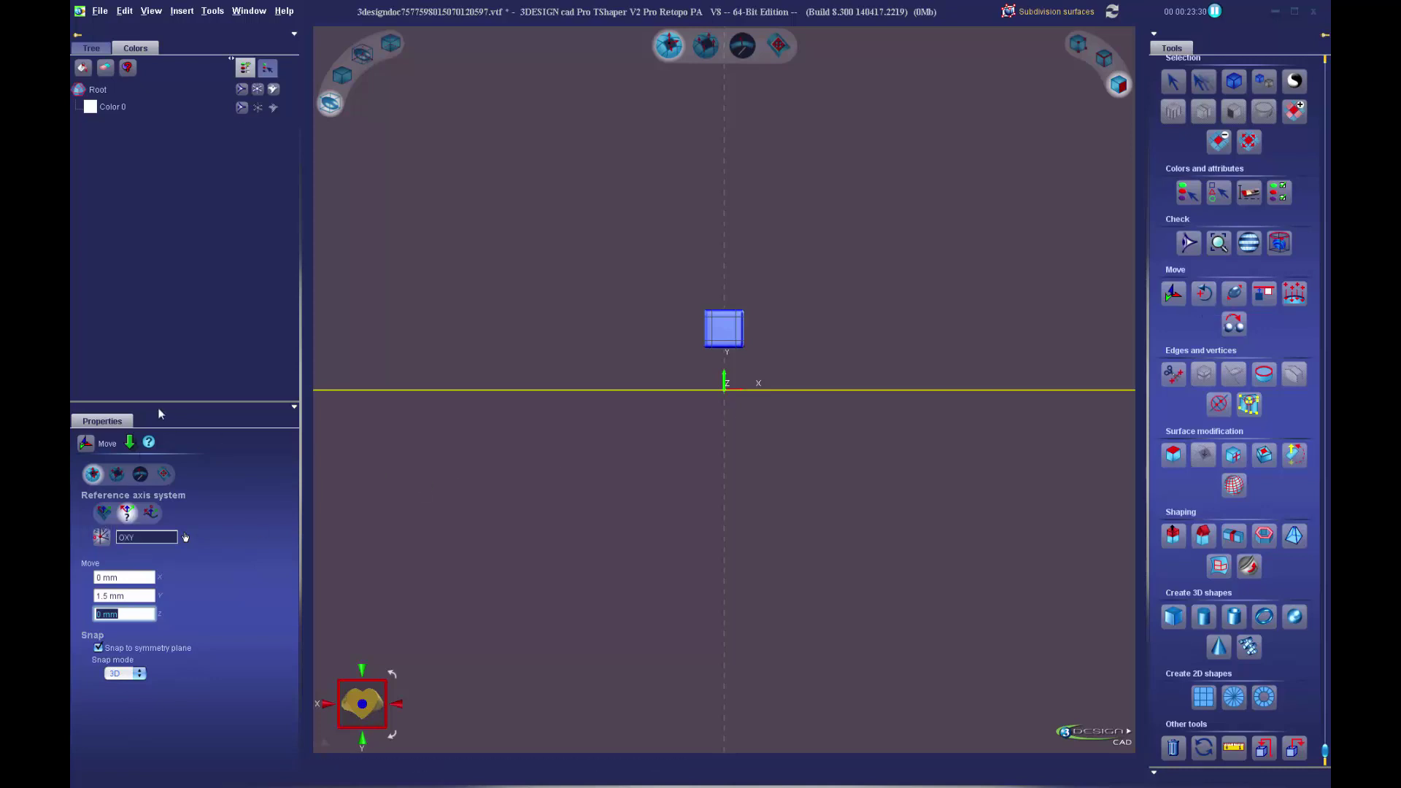
- Rotate the box 45° about the global OZ axis, centred on the selection's center point
click(1205, 295)
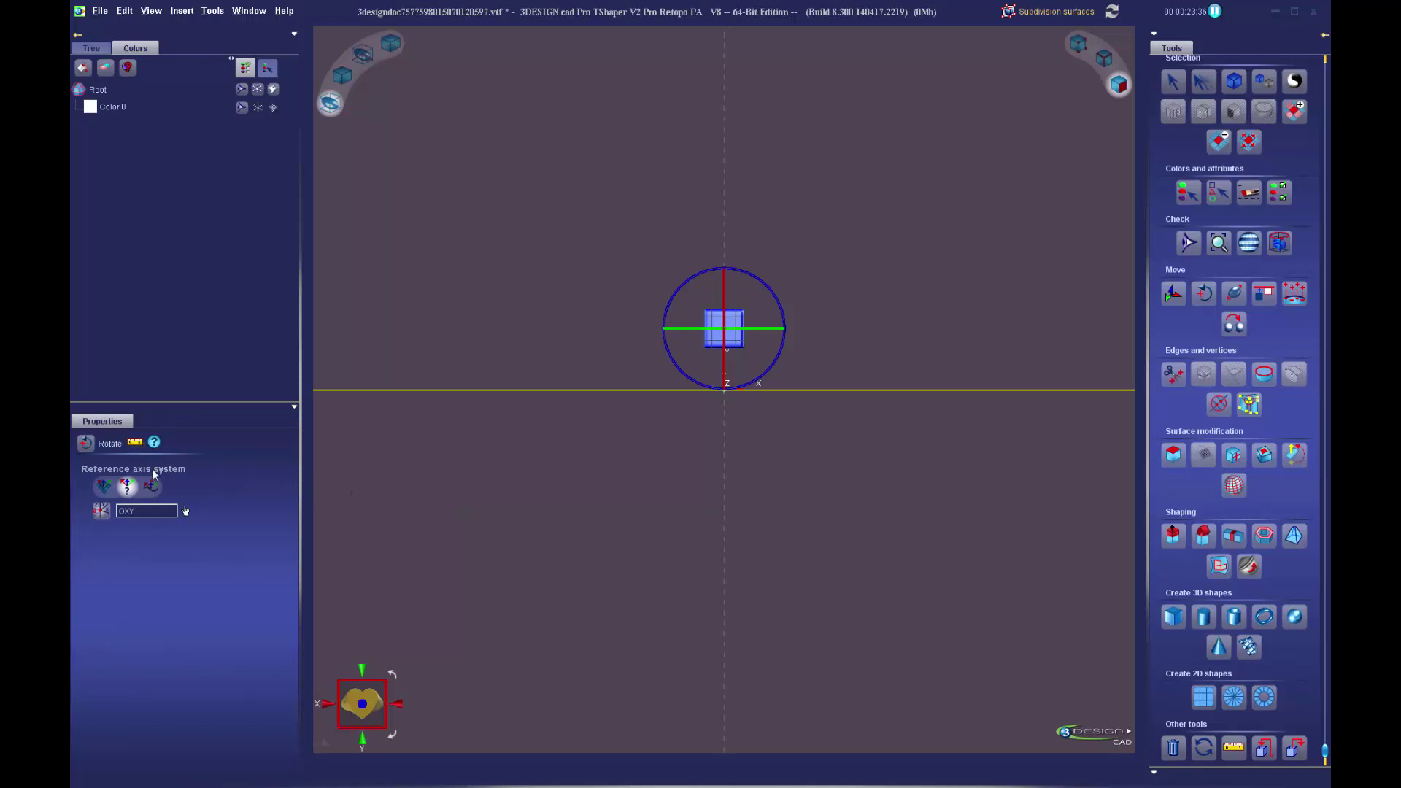
click(135, 444)
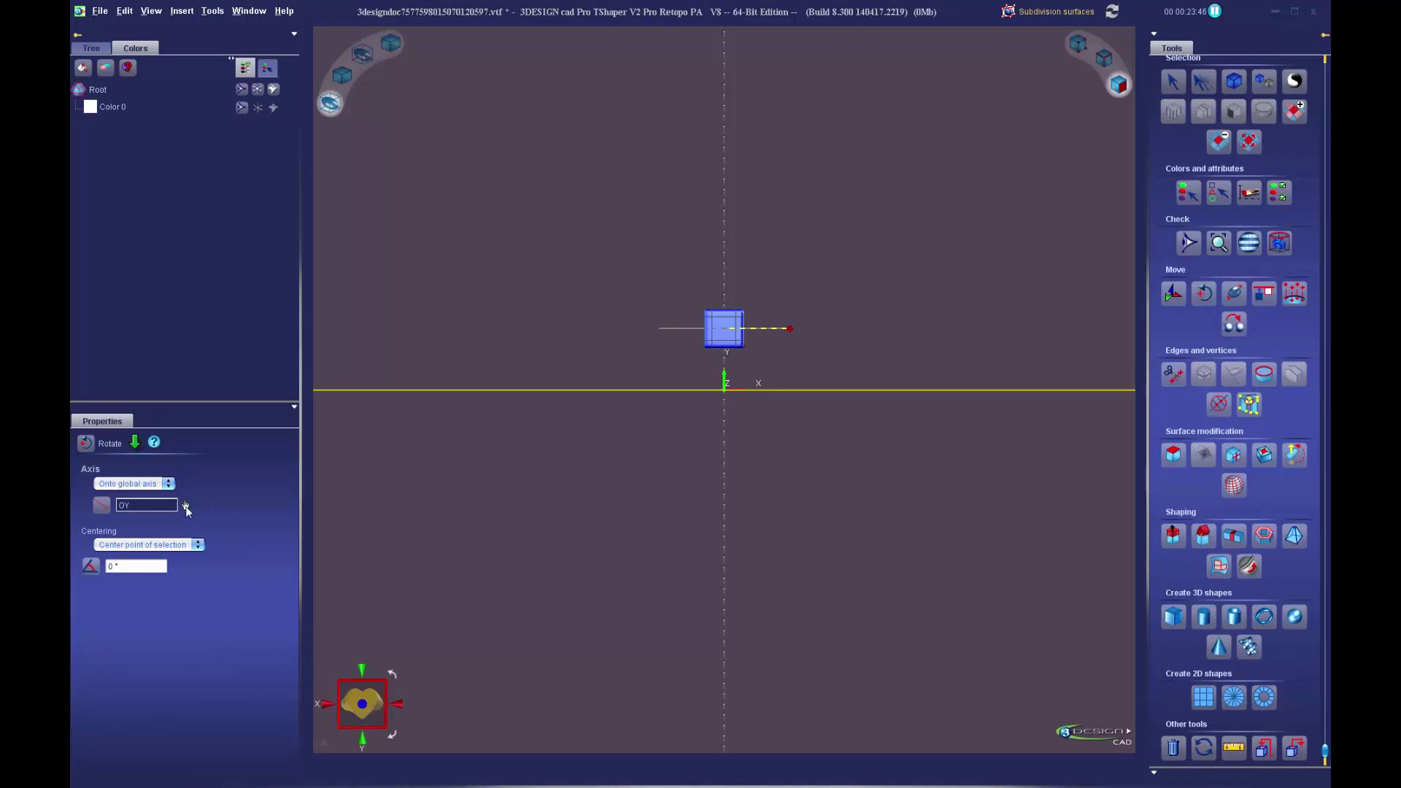
click(88, 48)
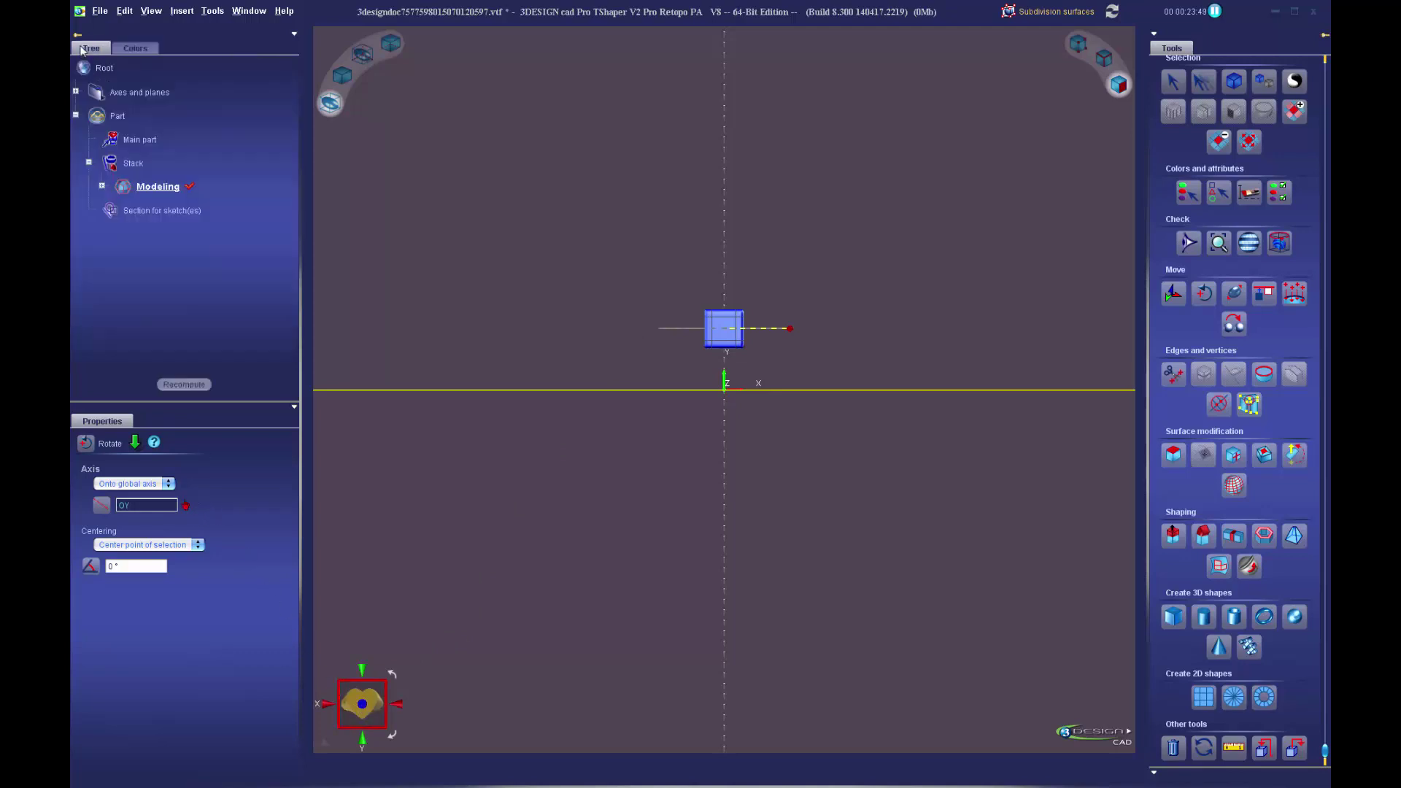
click(76, 92)
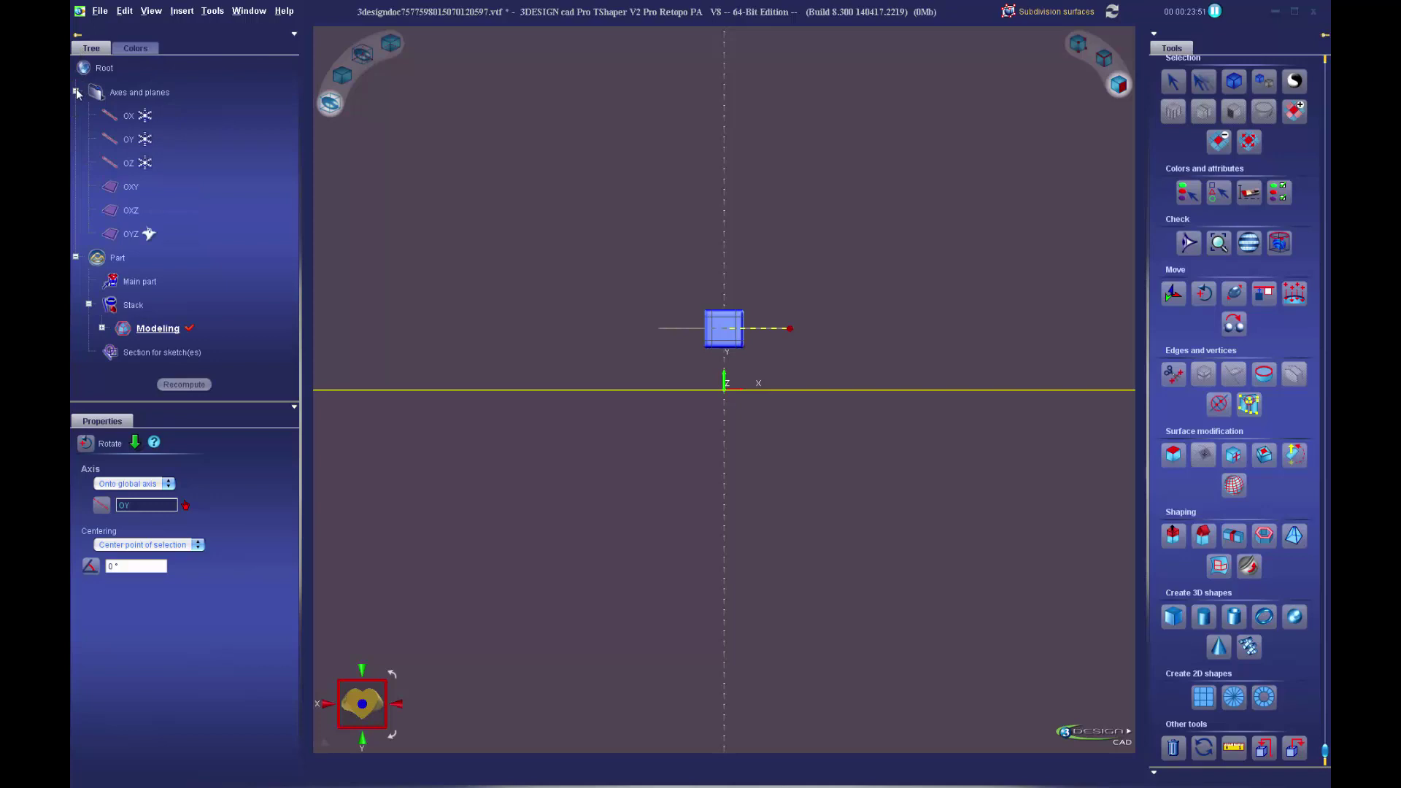
click(127, 166)
click(147, 566)
key(Return)
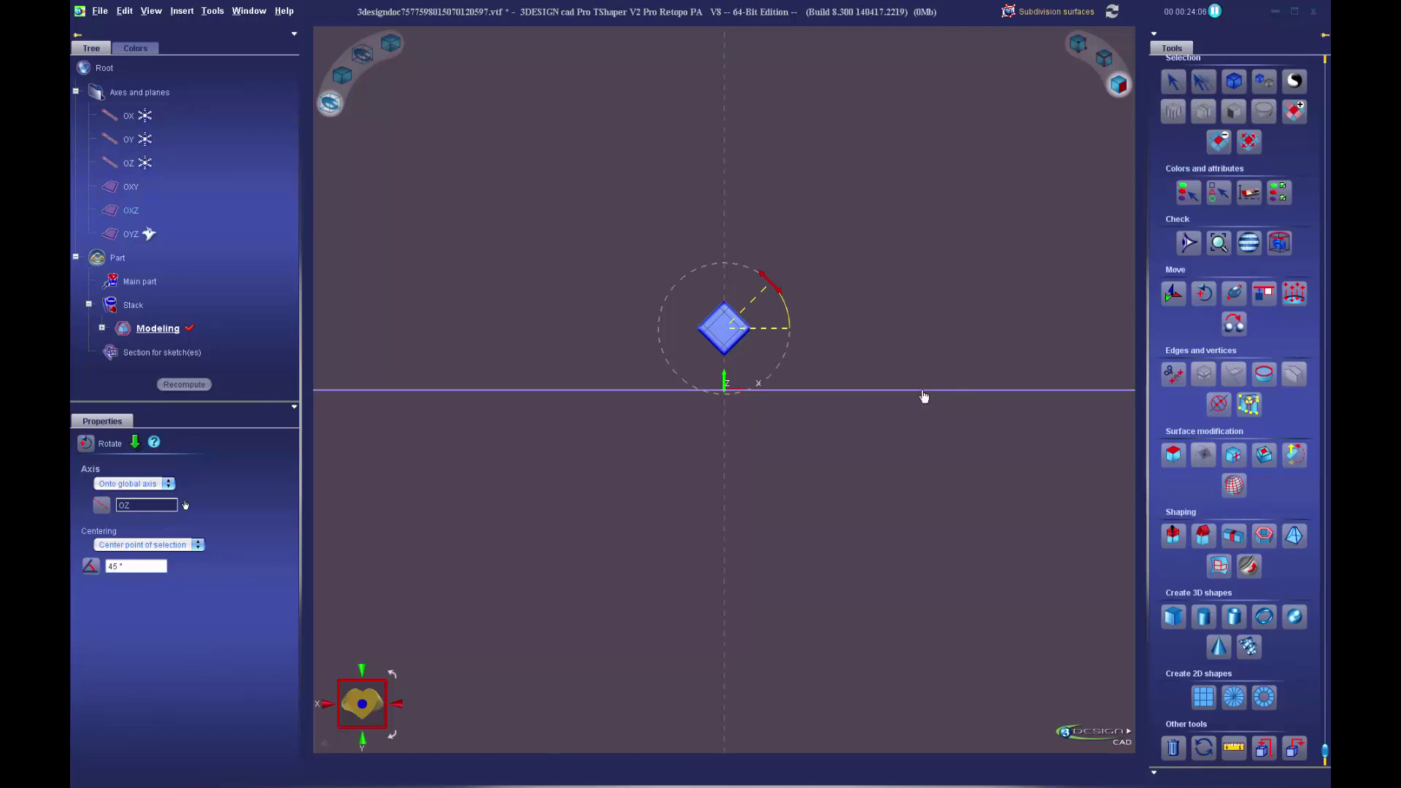
click(1173, 83)
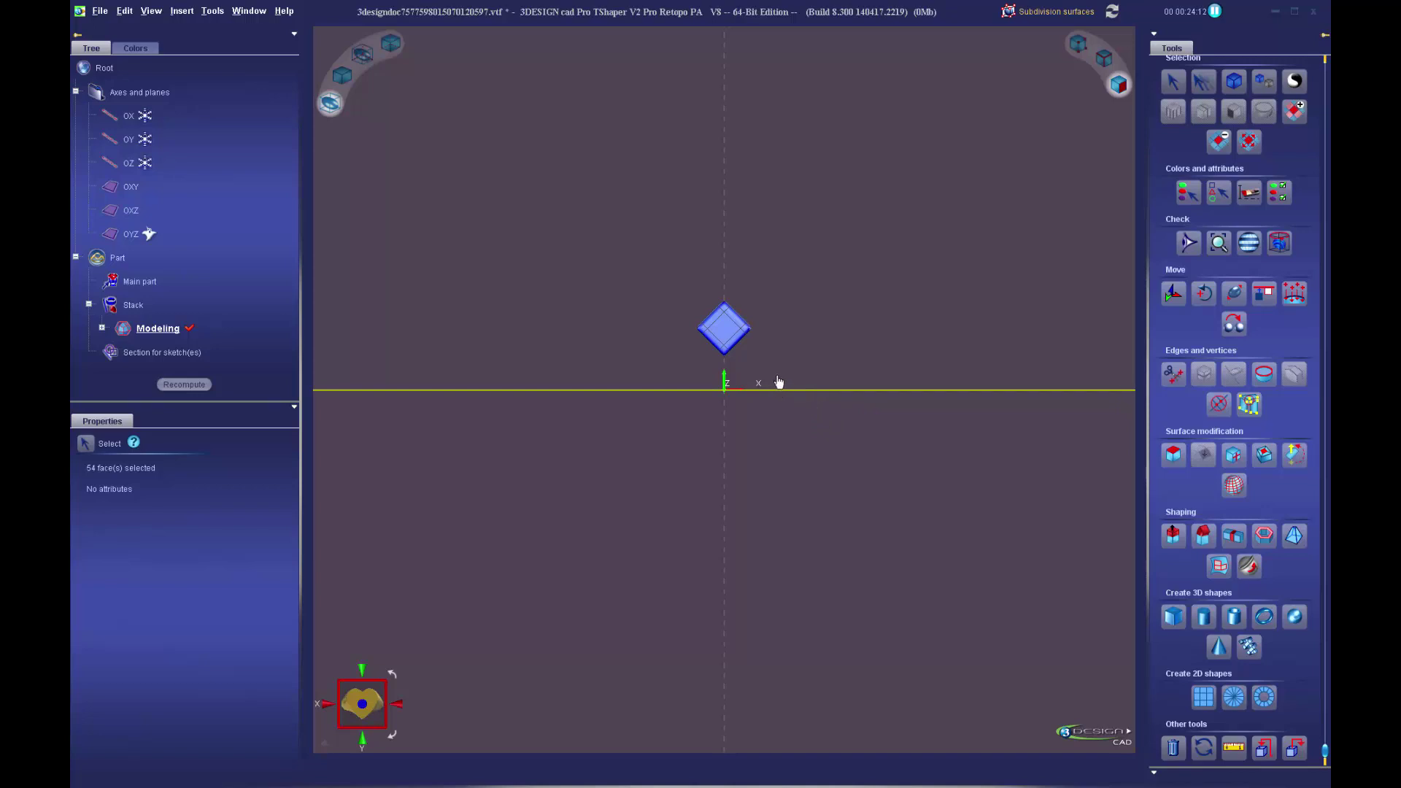
- View the rotated box from several angles and exit subdivision mesh editing
scroll(770, 397, up, 2)
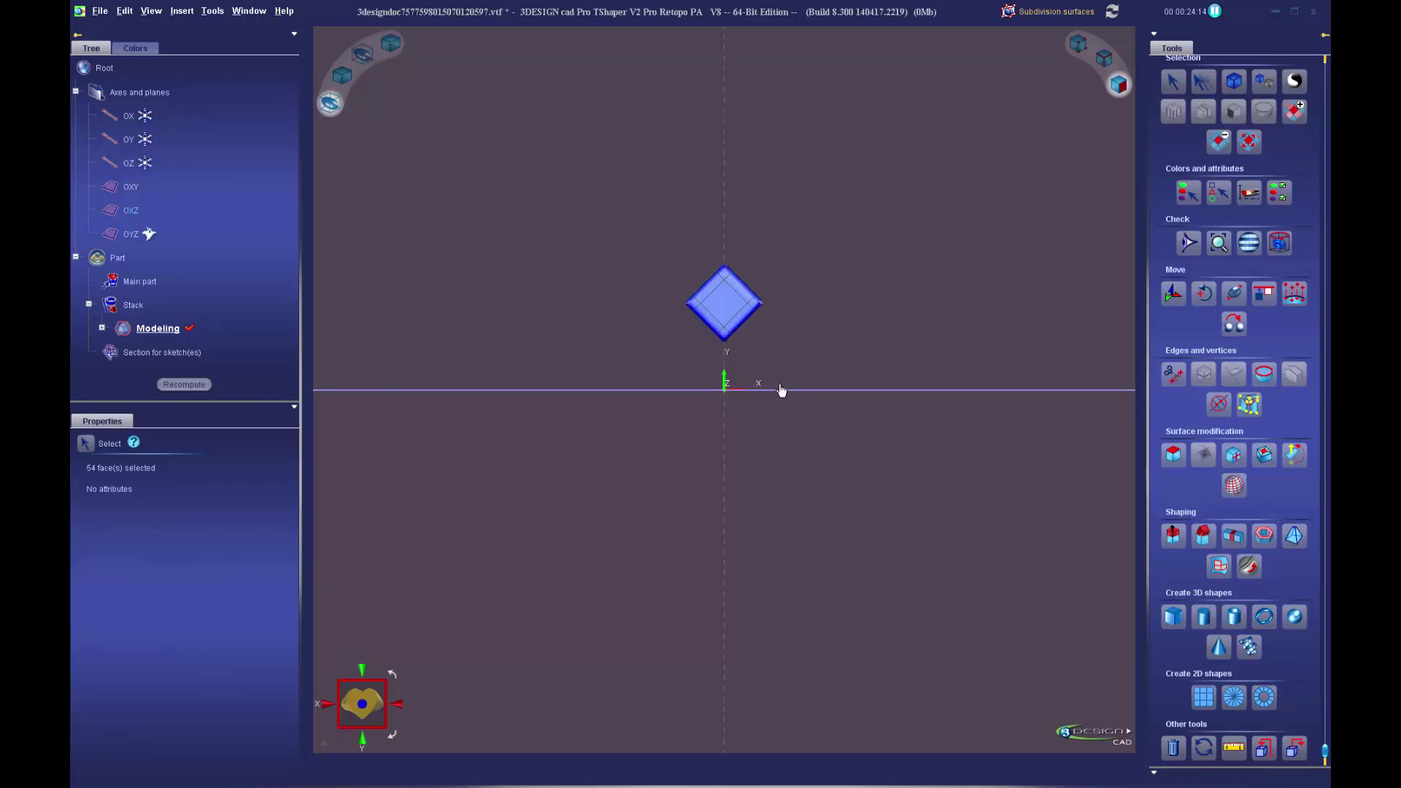
middle_drag(780, 389, 834, 292)
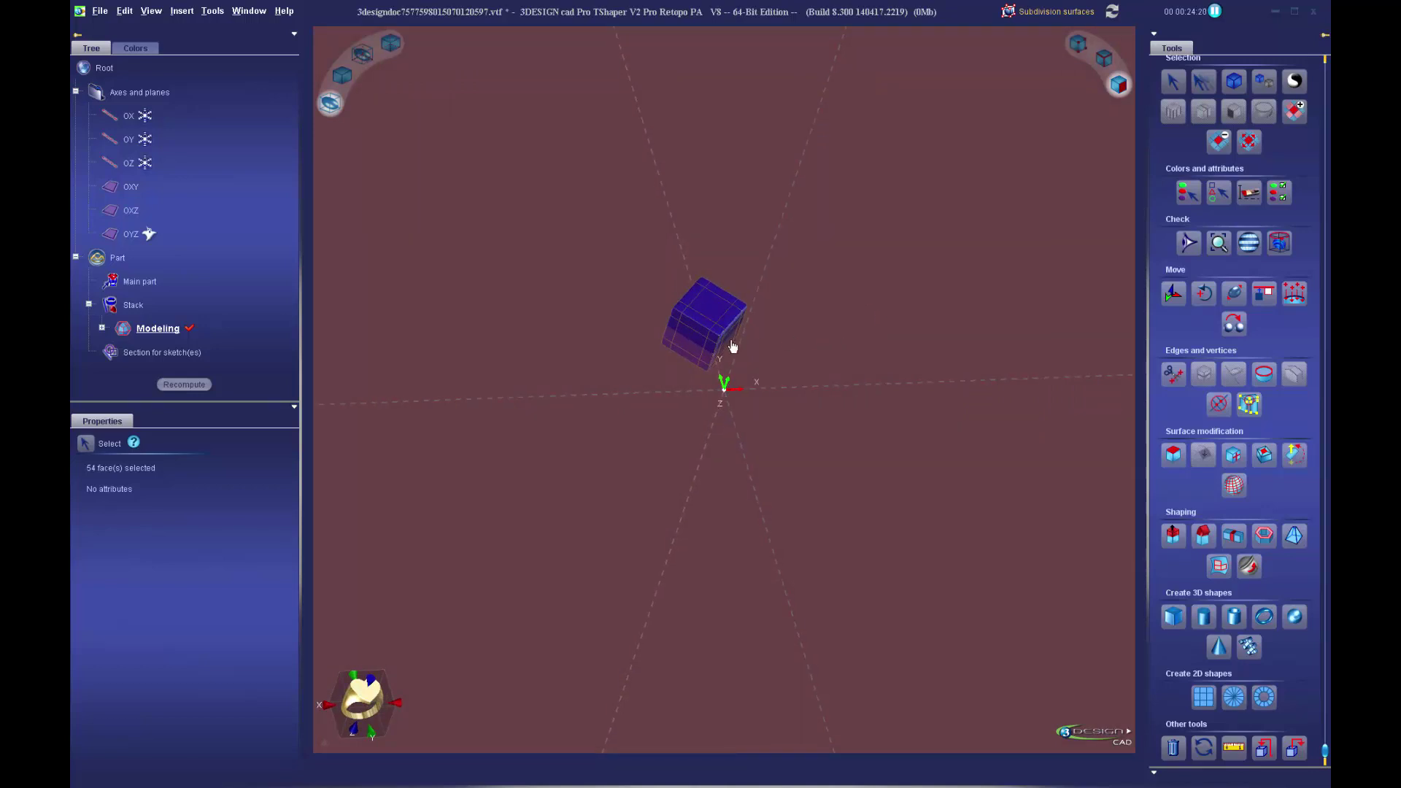
middle_drag(731, 342, 830, 444)
scroll(784, 387, up, 4)
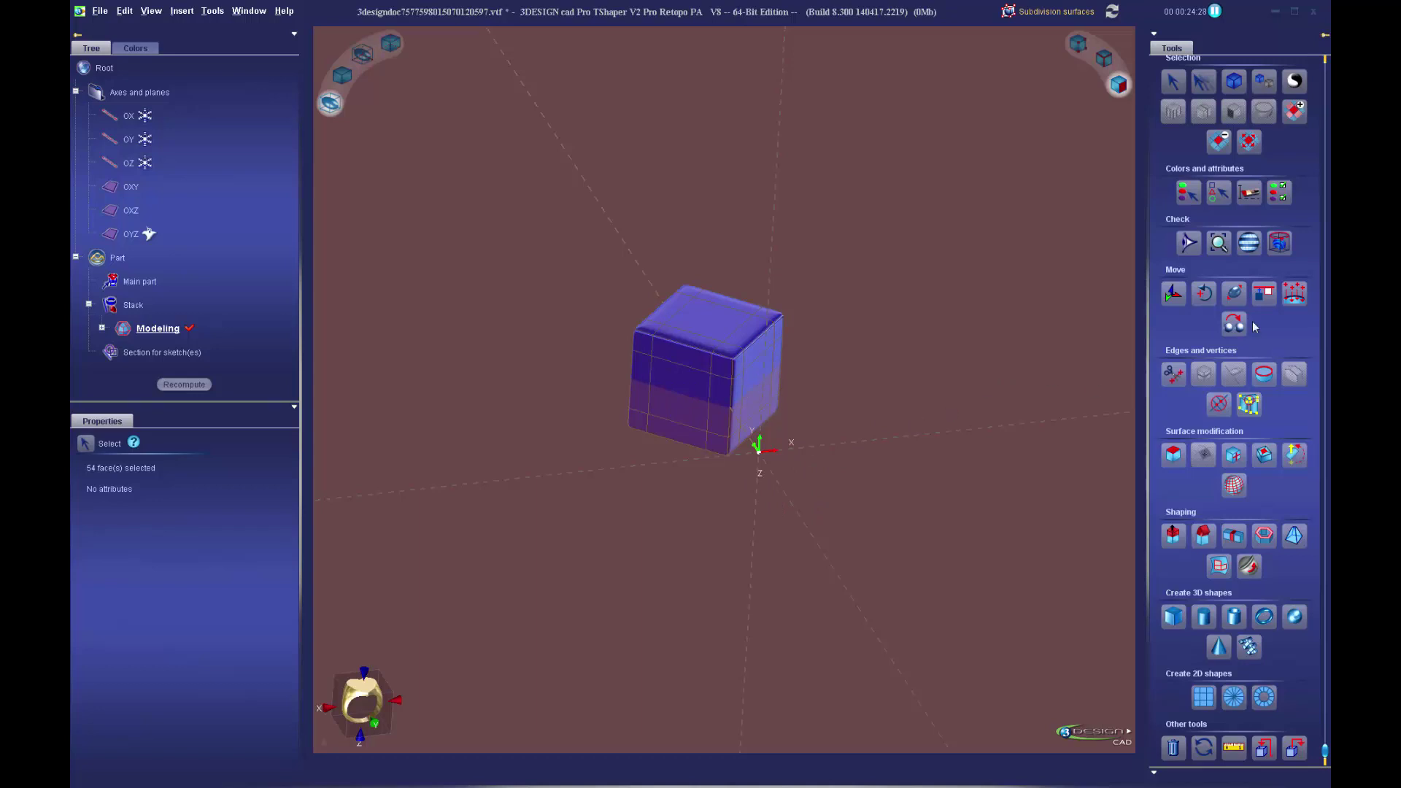
scroll(1183, 319, up, 2)
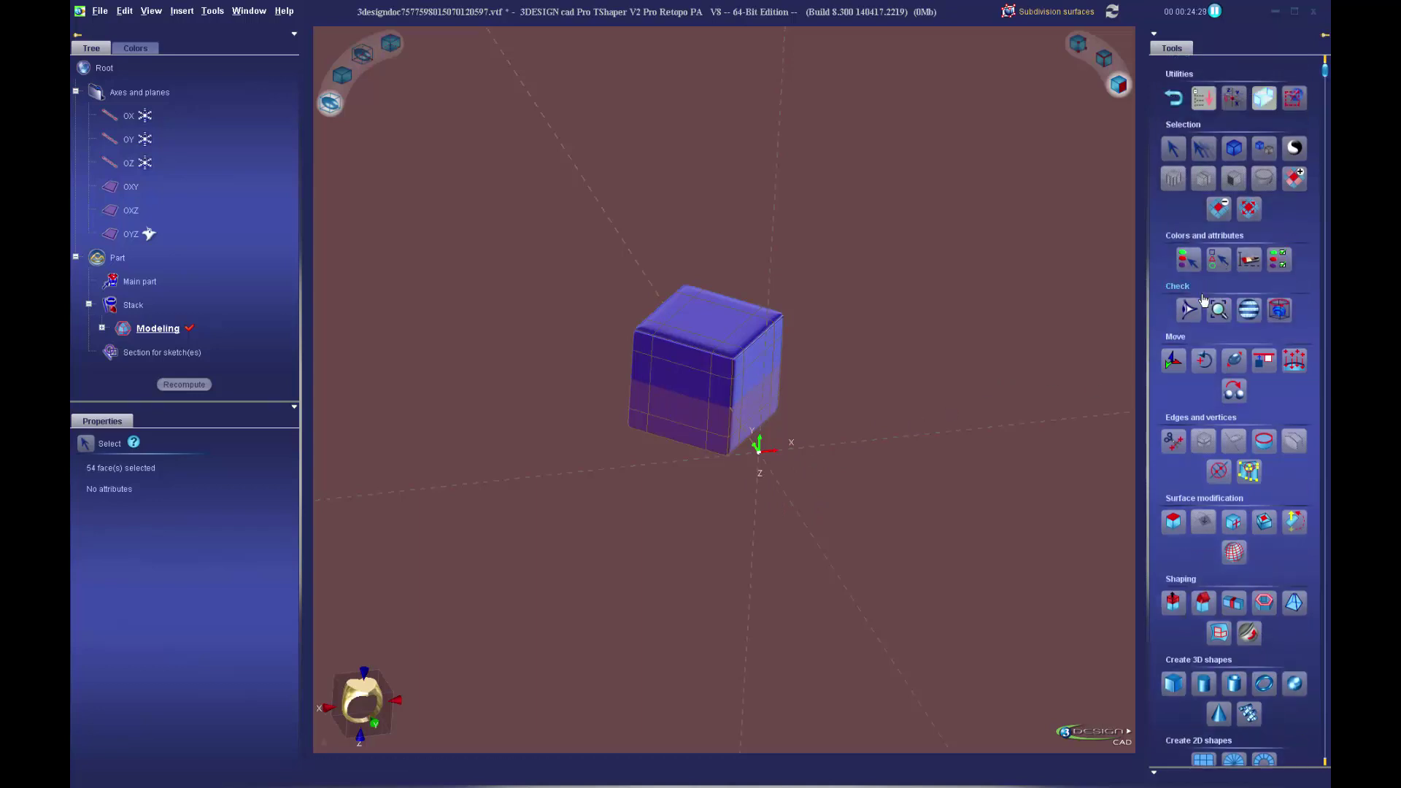
click(1175, 101)
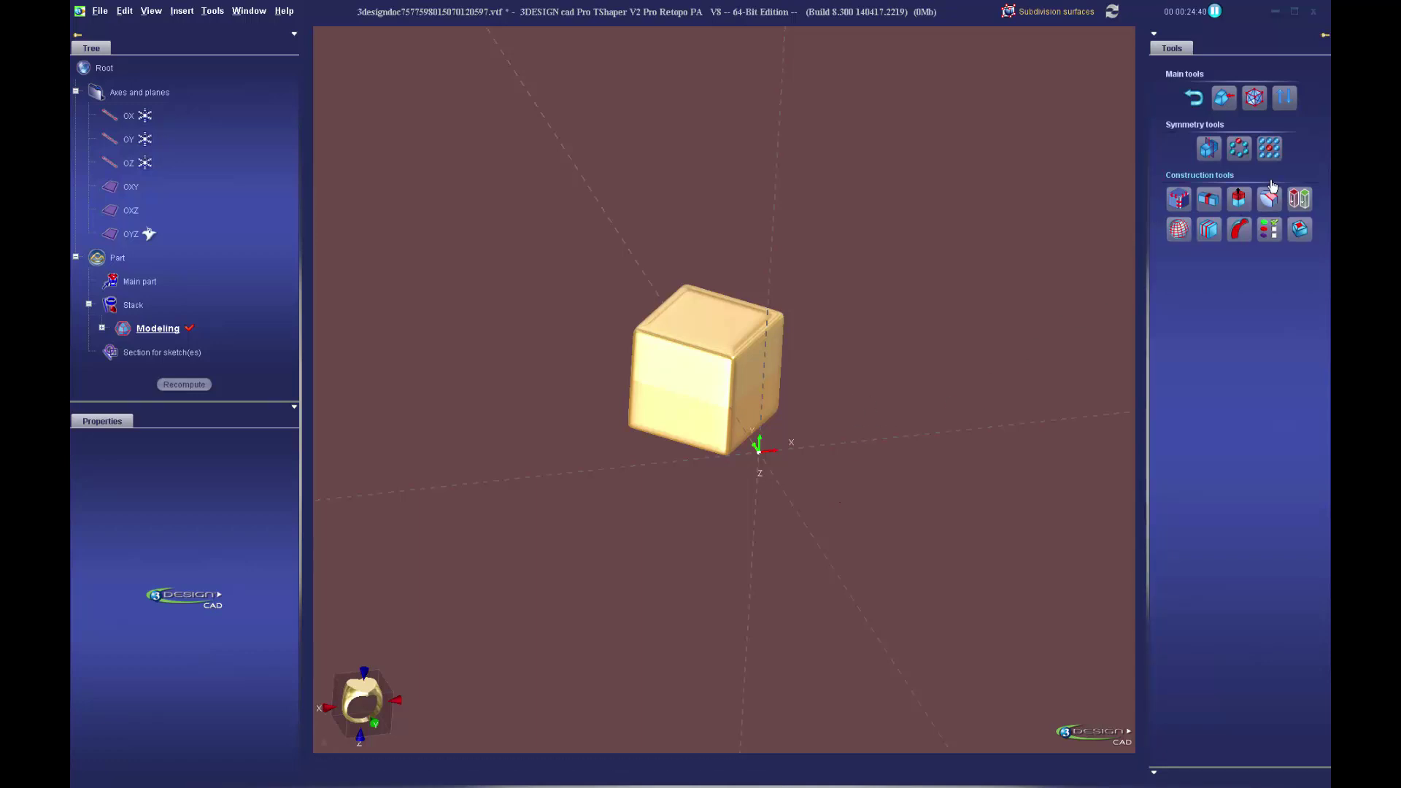
- Duplicate the box circularly around the OZ axis over 360° with 4 instances
click(1240, 150)
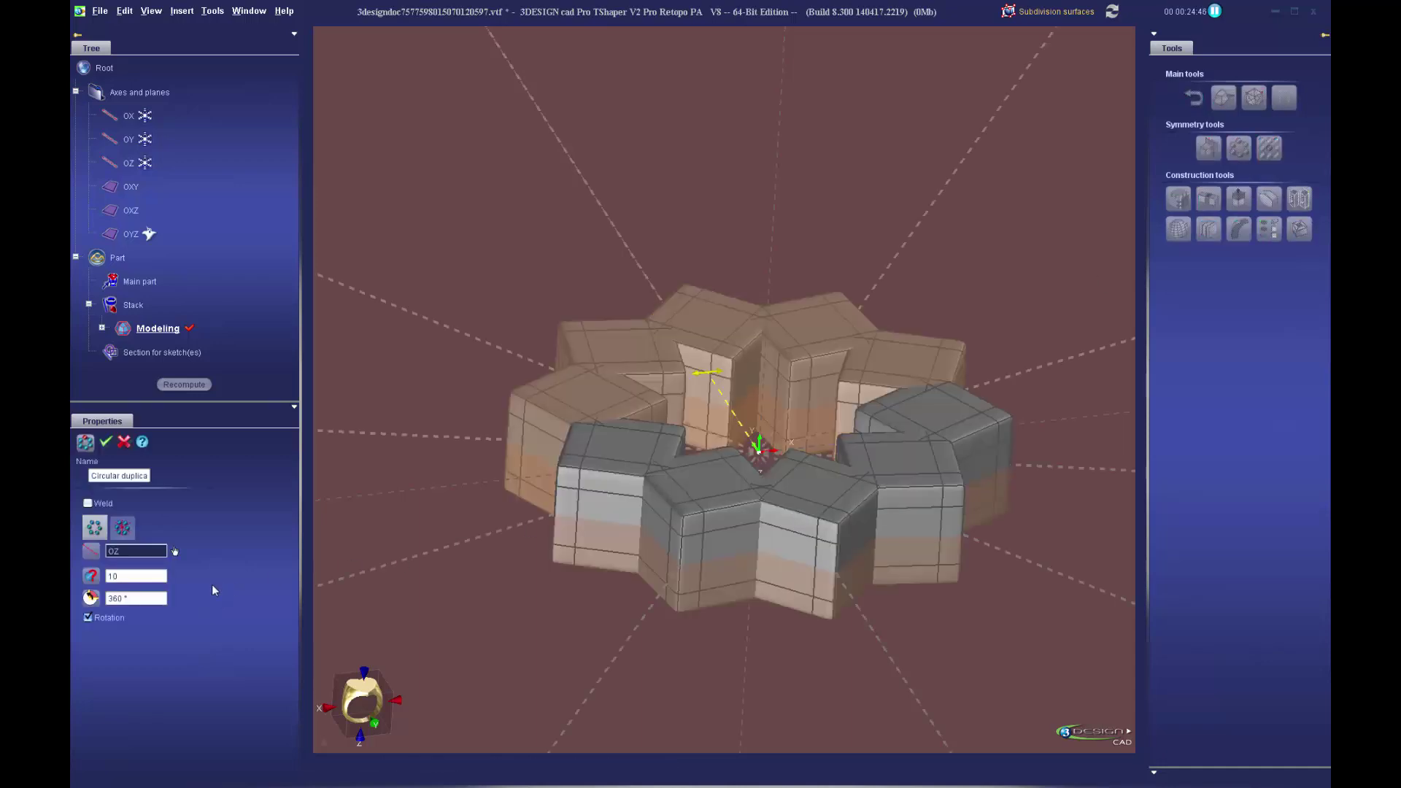
double_click(154, 577)
text(4)
key(Tab)
middle_drag(778, 345, 784, 429)
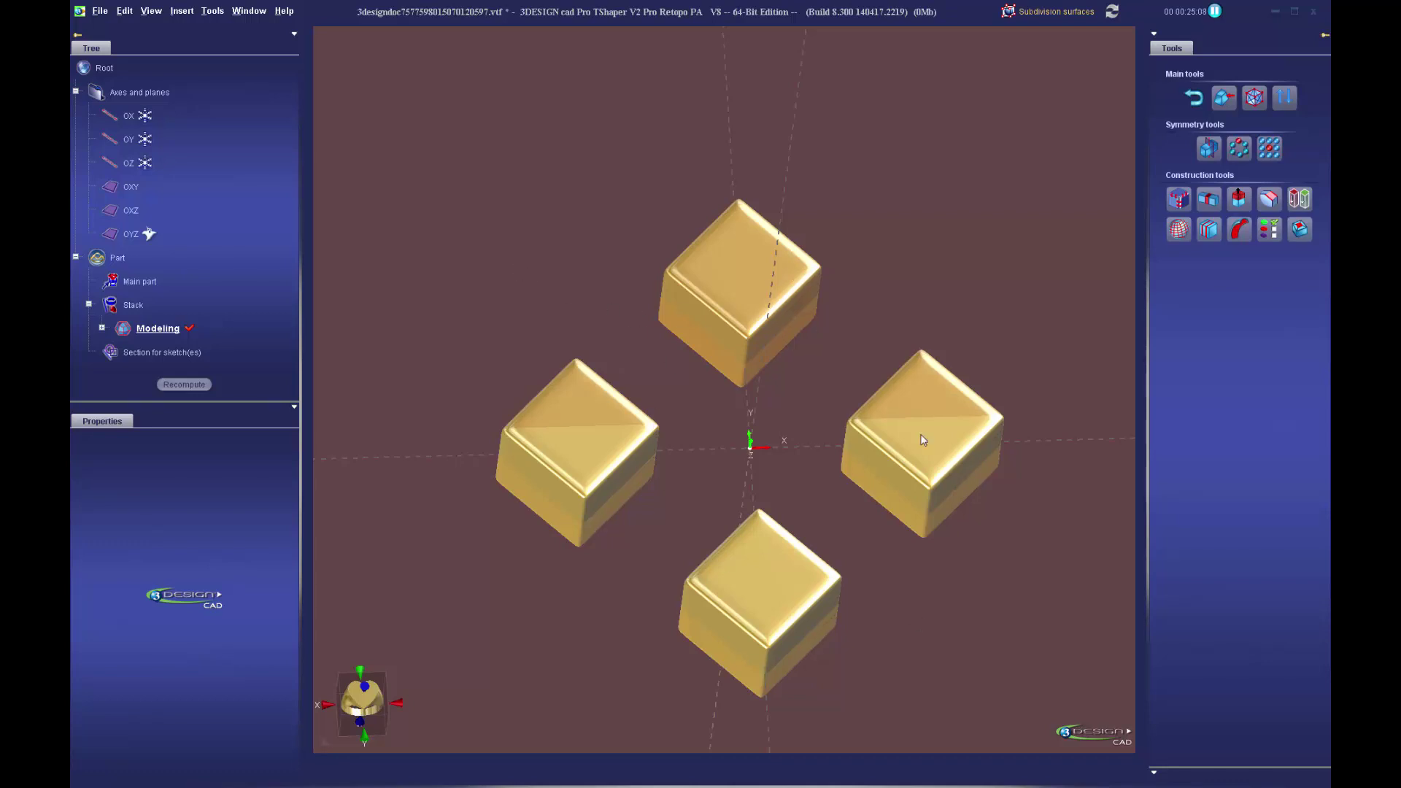
- Expand the Modeling entry's contents and reopen the duplicated boxes for subdivision mesh editing
click(166, 330)
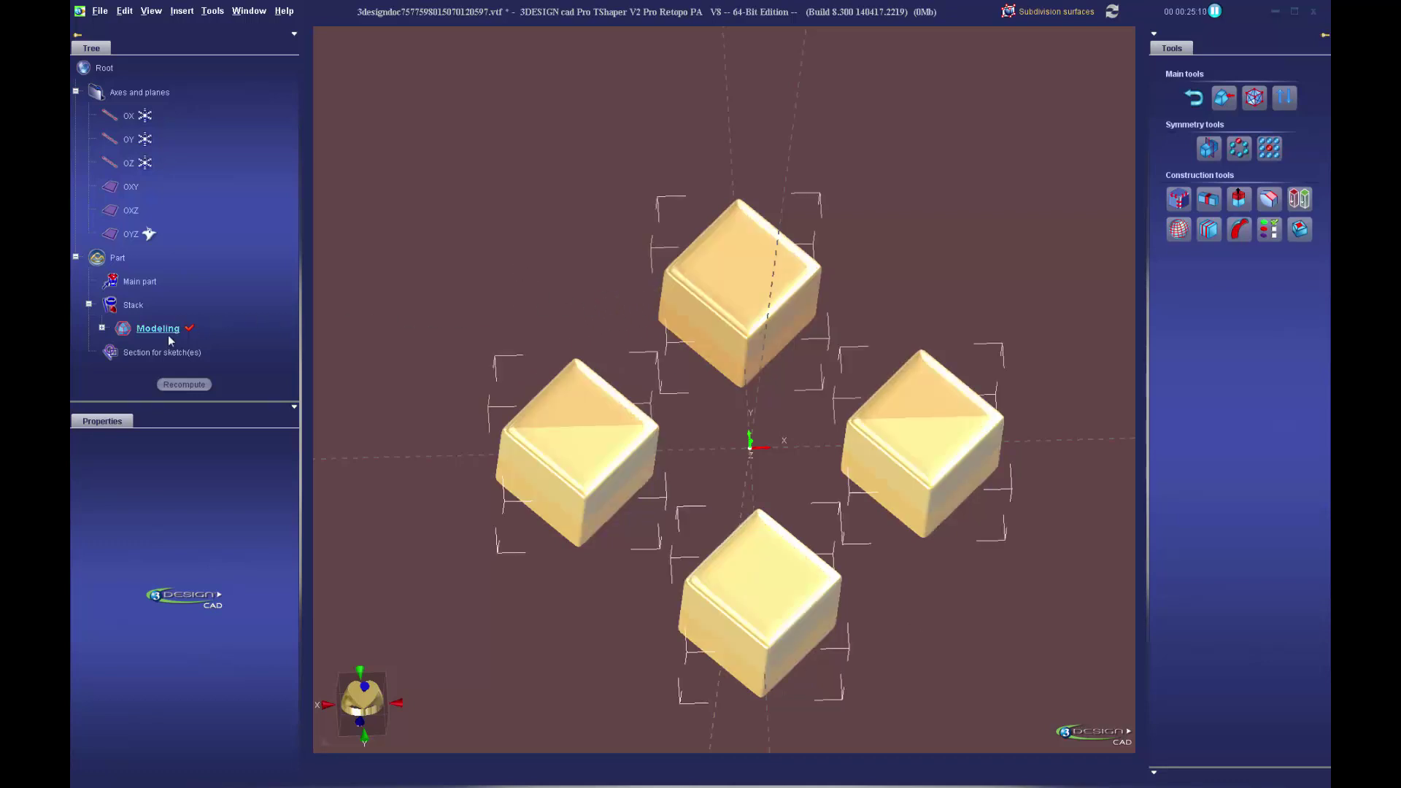
click(102, 328)
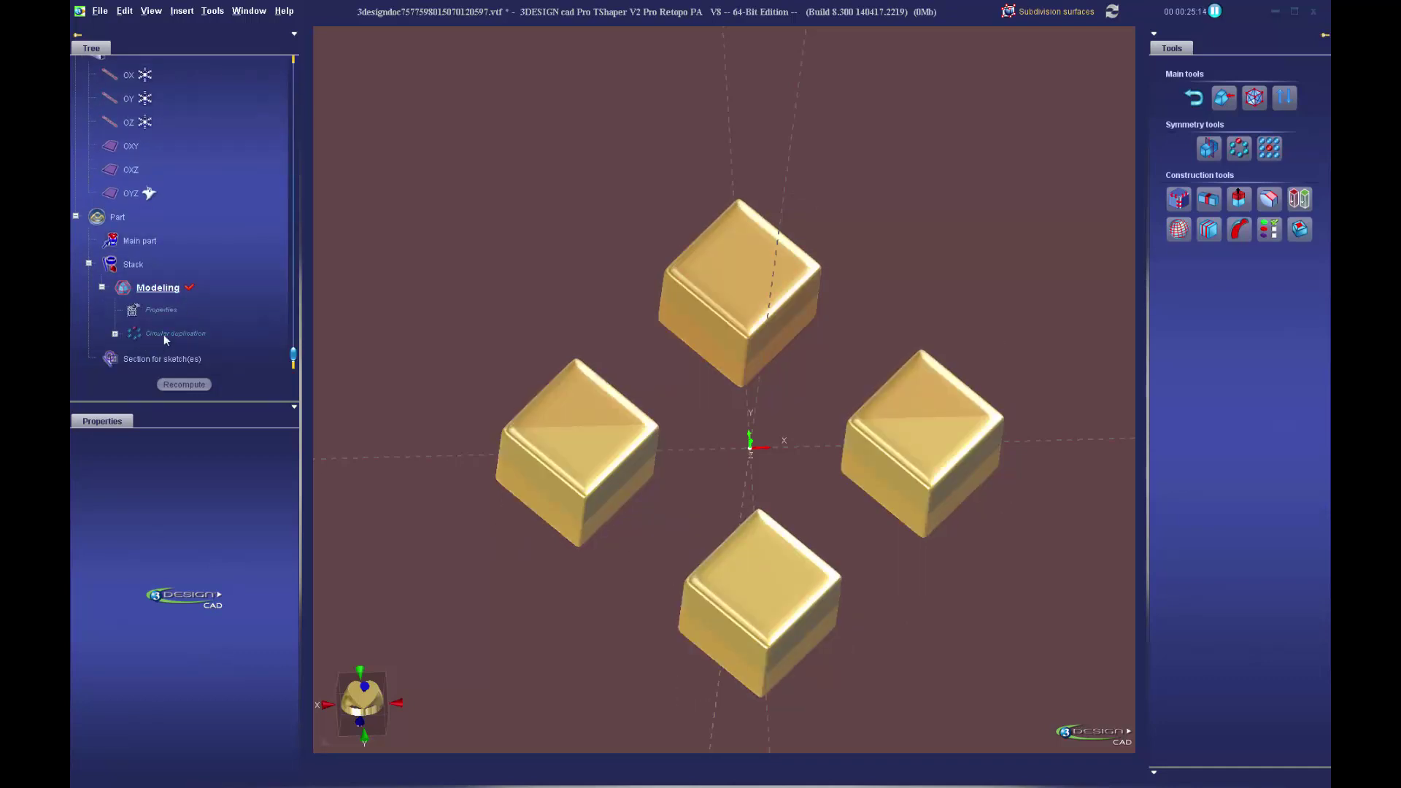
click(1254, 99)
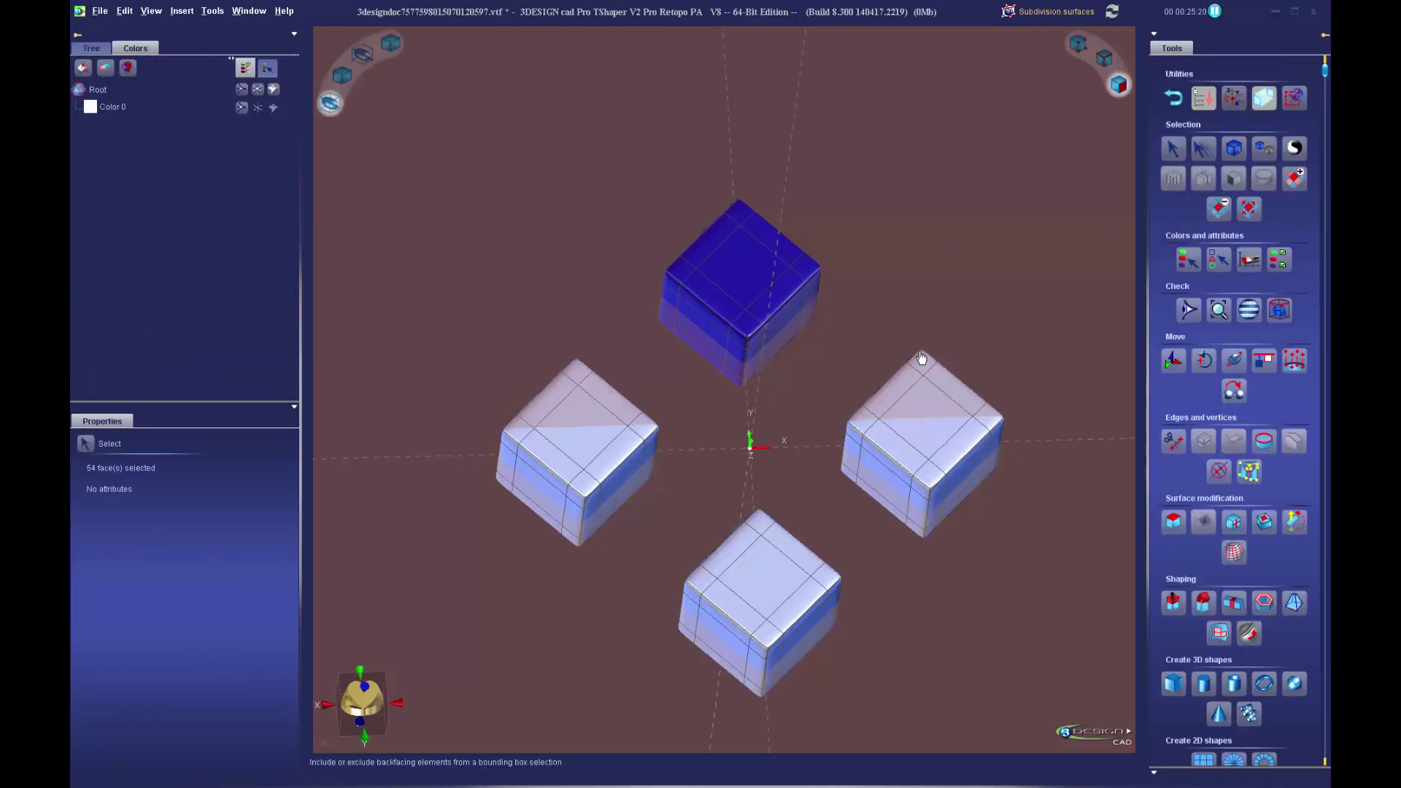
- Select the central top face of each box in turn to check that every copy is individually editable
click(616, 410)
click(924, 418)
click(773, 588)
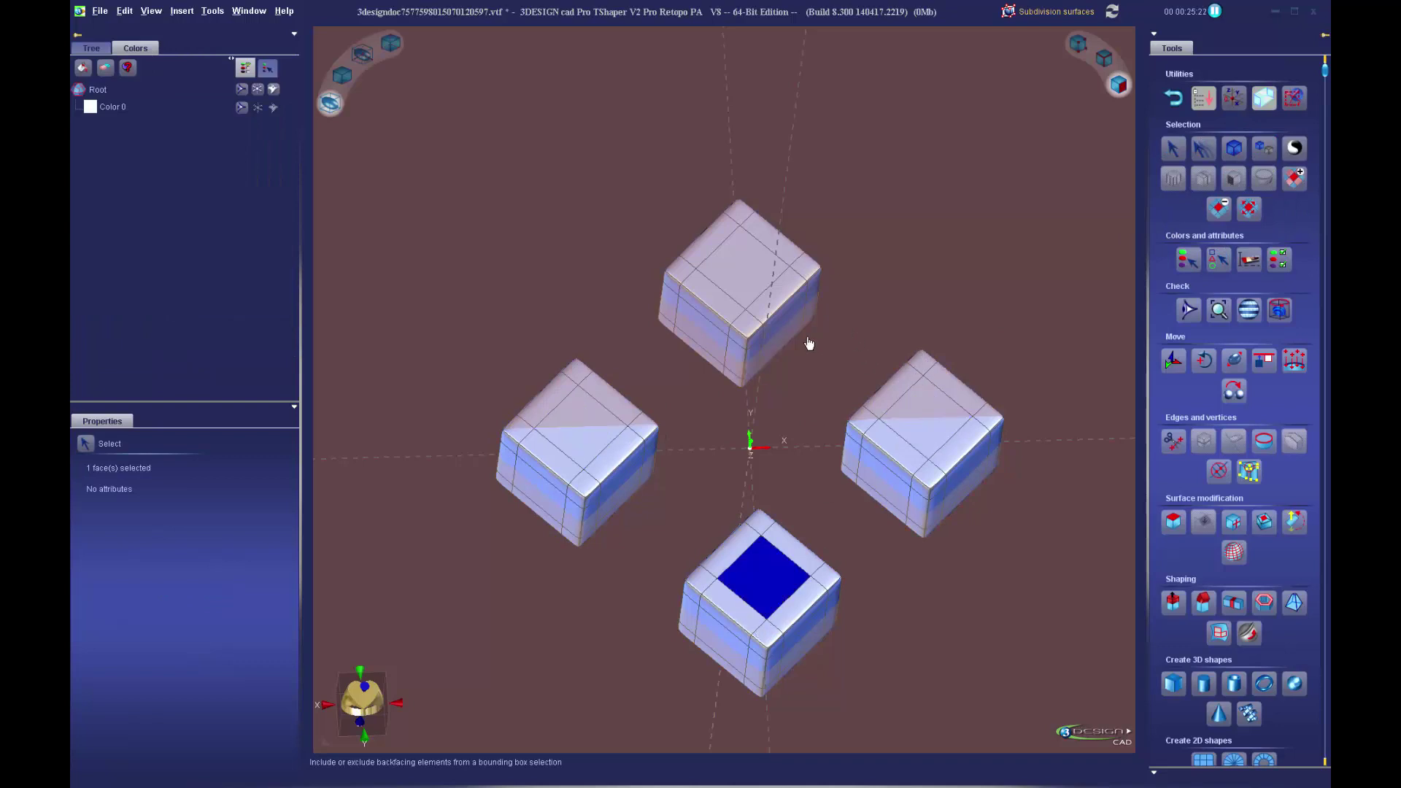
click(742, 286)
- Bridge the facing central side faces of the boxes on the positive Y and negative X sides
mouse_move(820, 479)
middle_down()
mouse_move(833, 400)
mouse_move(795, 427)
mouse_move(851, 470)
mouse_move(838, 469)
middle_up()
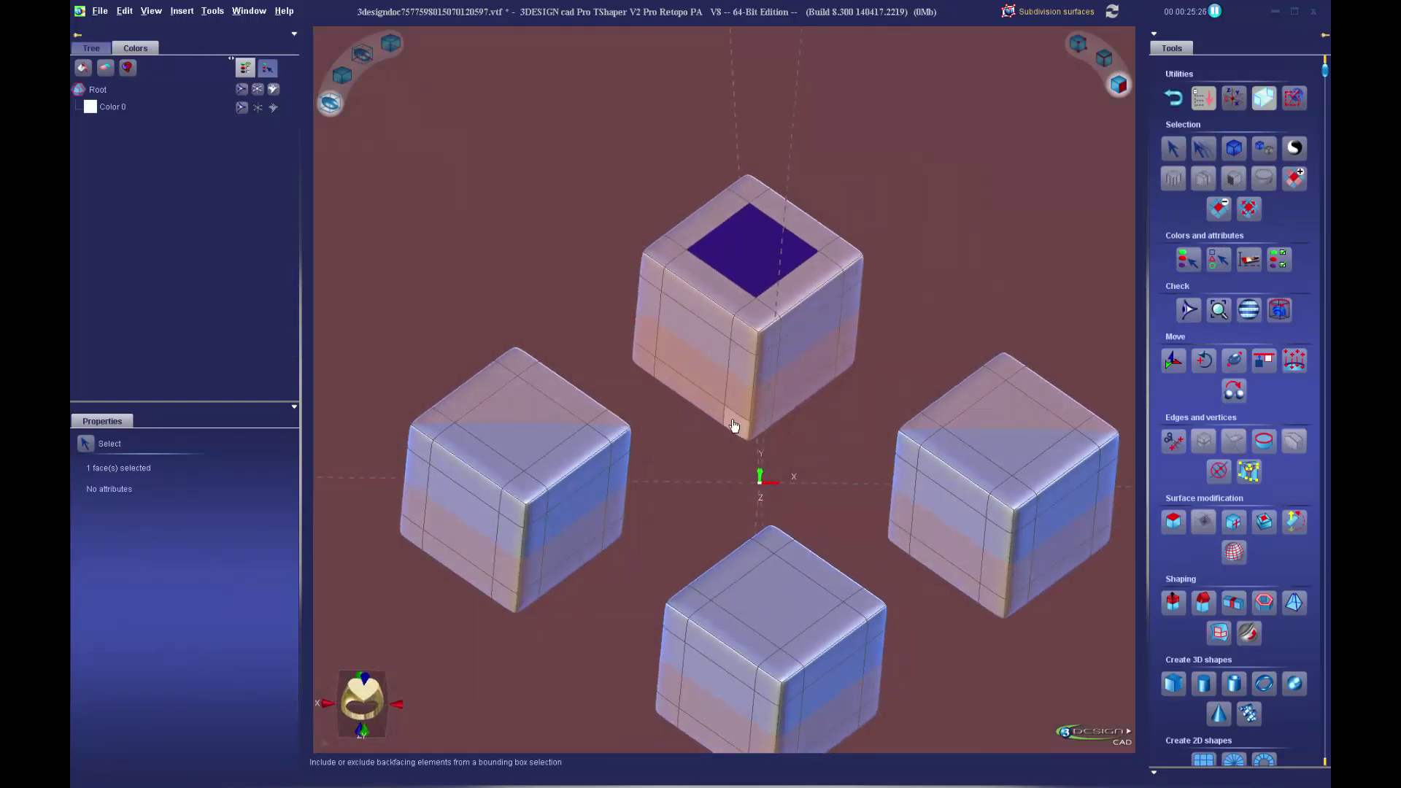
middle_drag(707, 363, 686, 398)
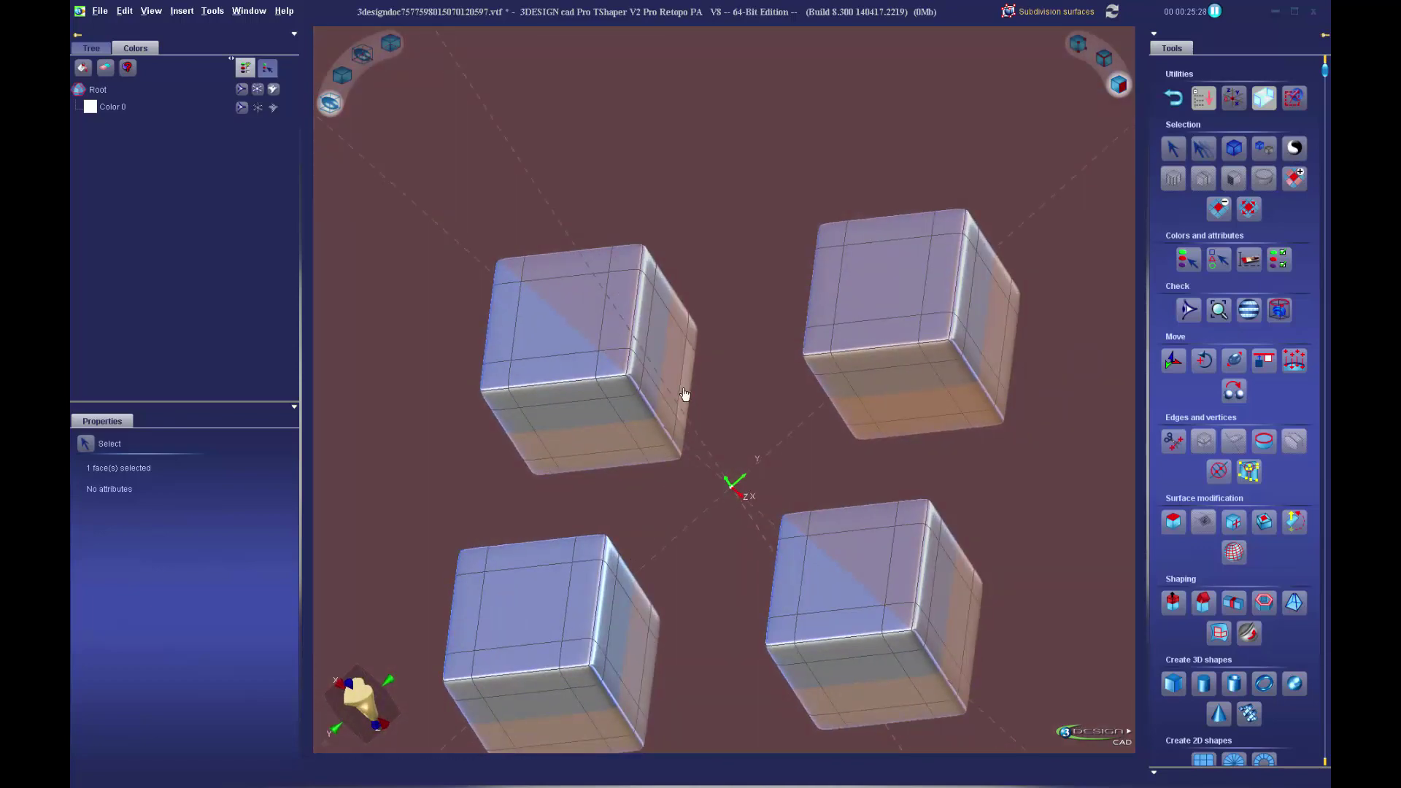
shift+click(667, 369)
middle_drag(752, 479, 949, 449)
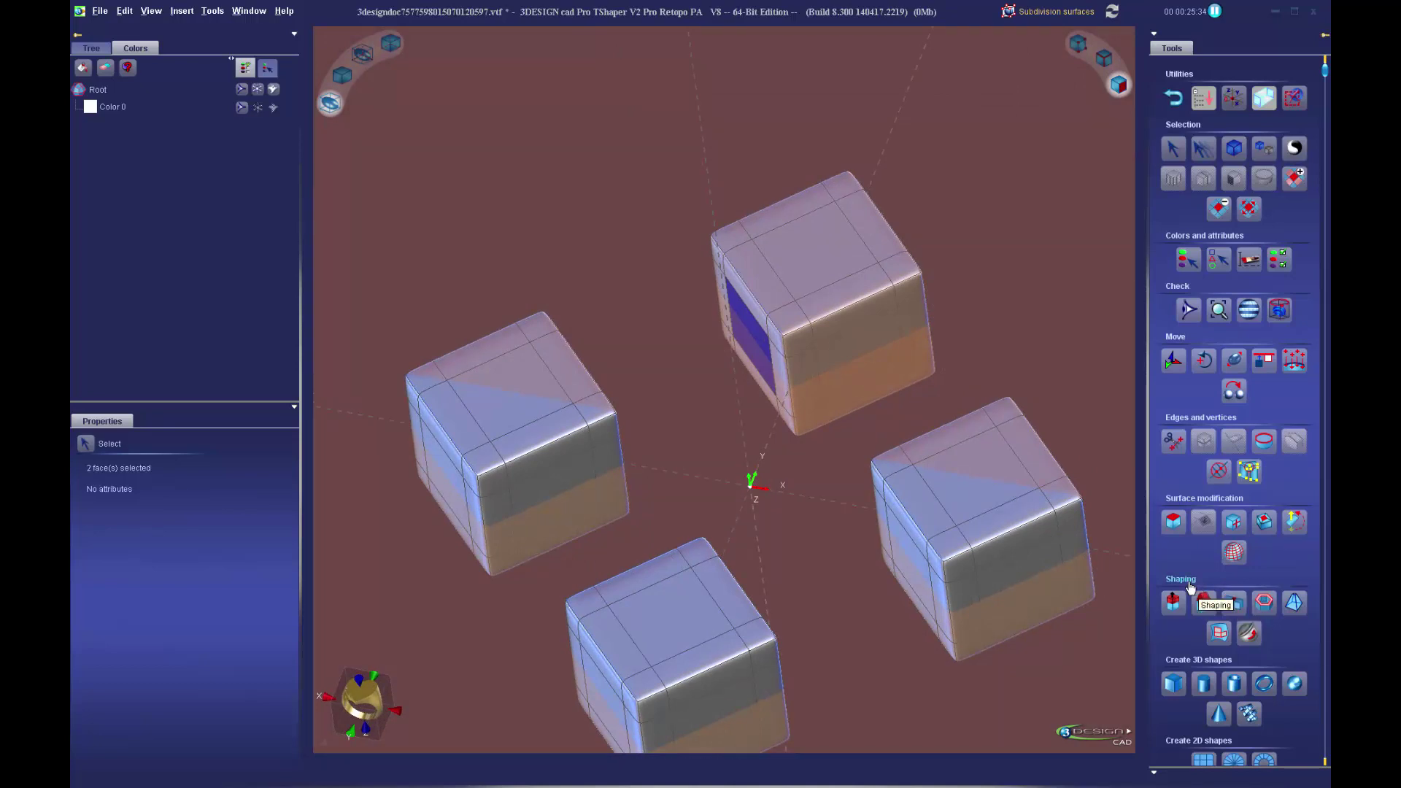
click(1234, 603)
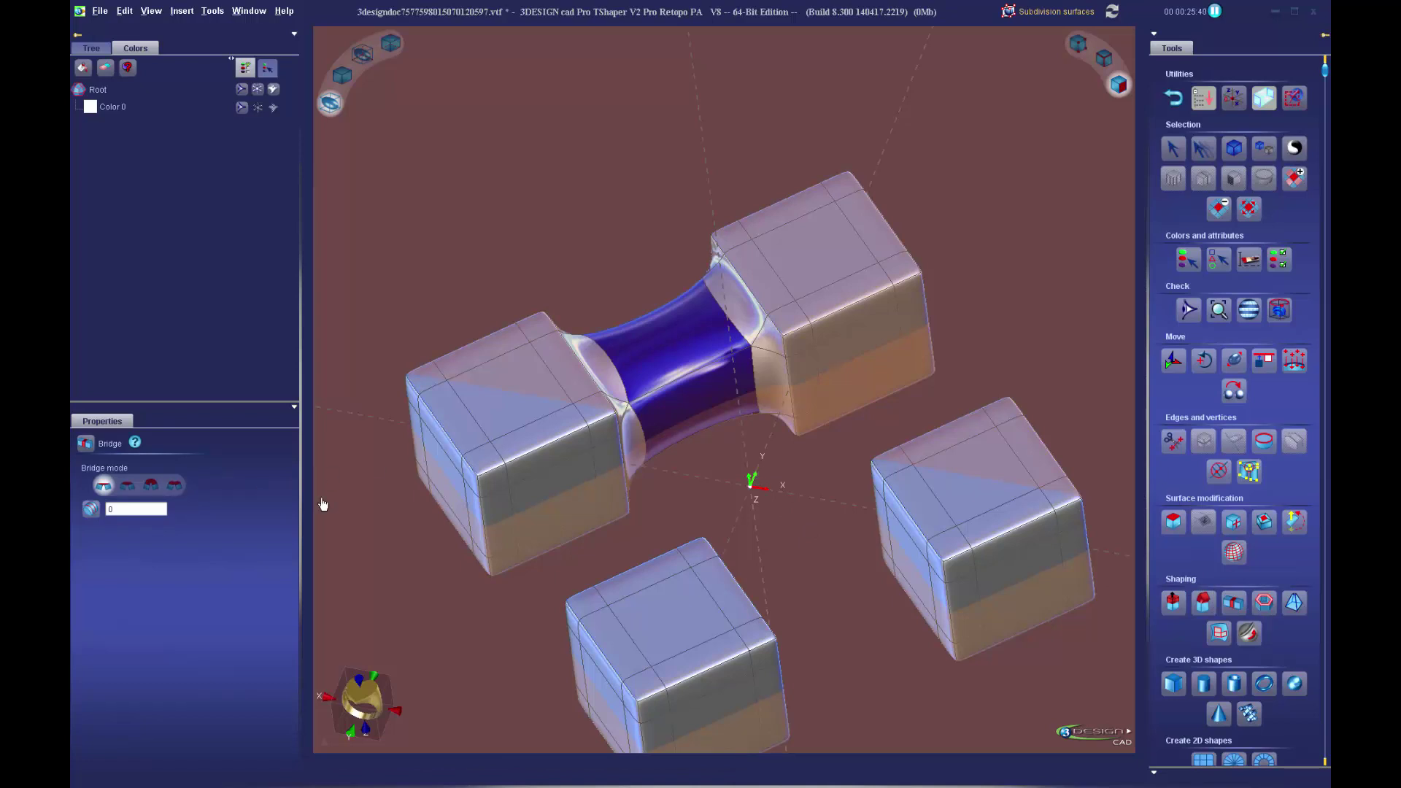
- Try 2 and 3 subdivisions on the first bridge, and set the subdivision count to 4
click(146, 511)
text(2)
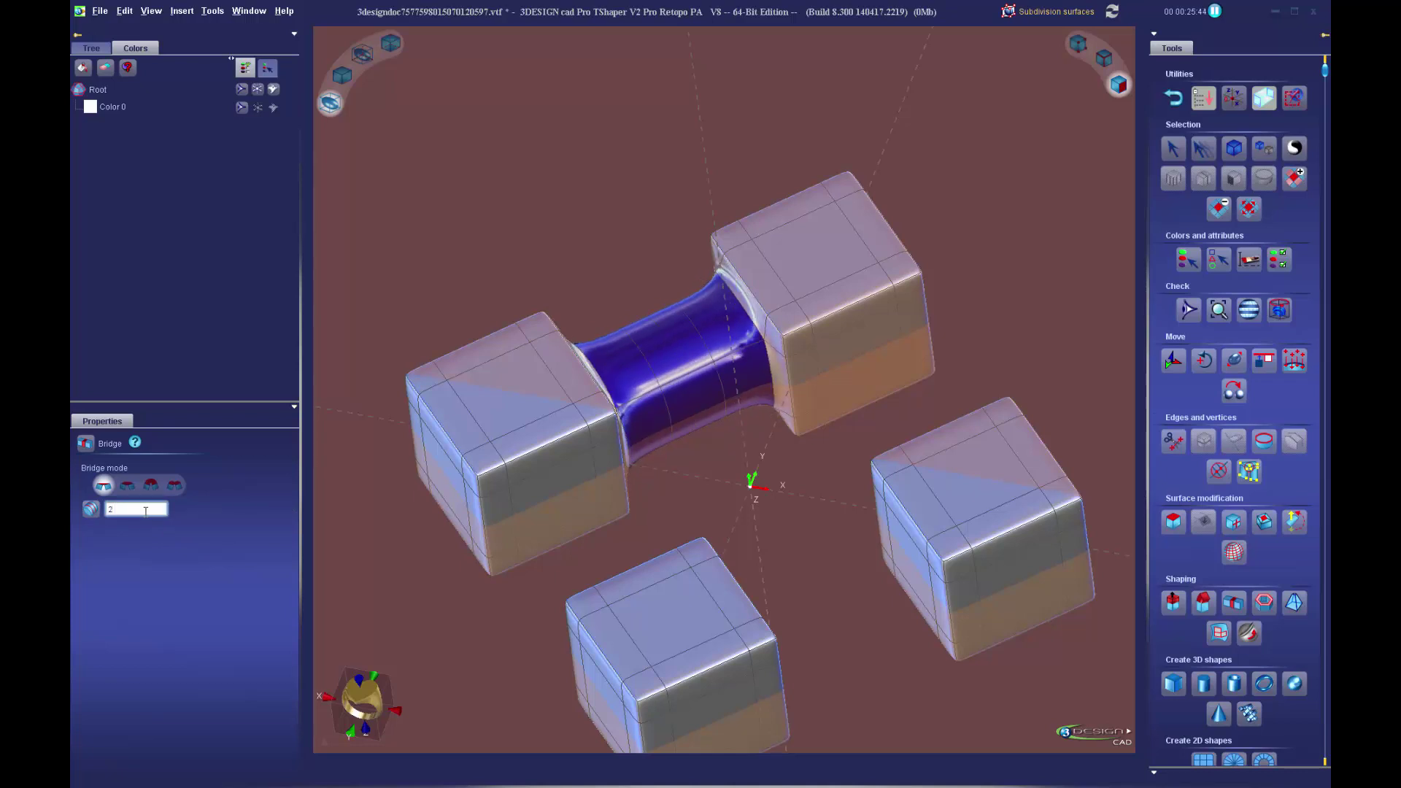
key(BackSpace)
text(3)
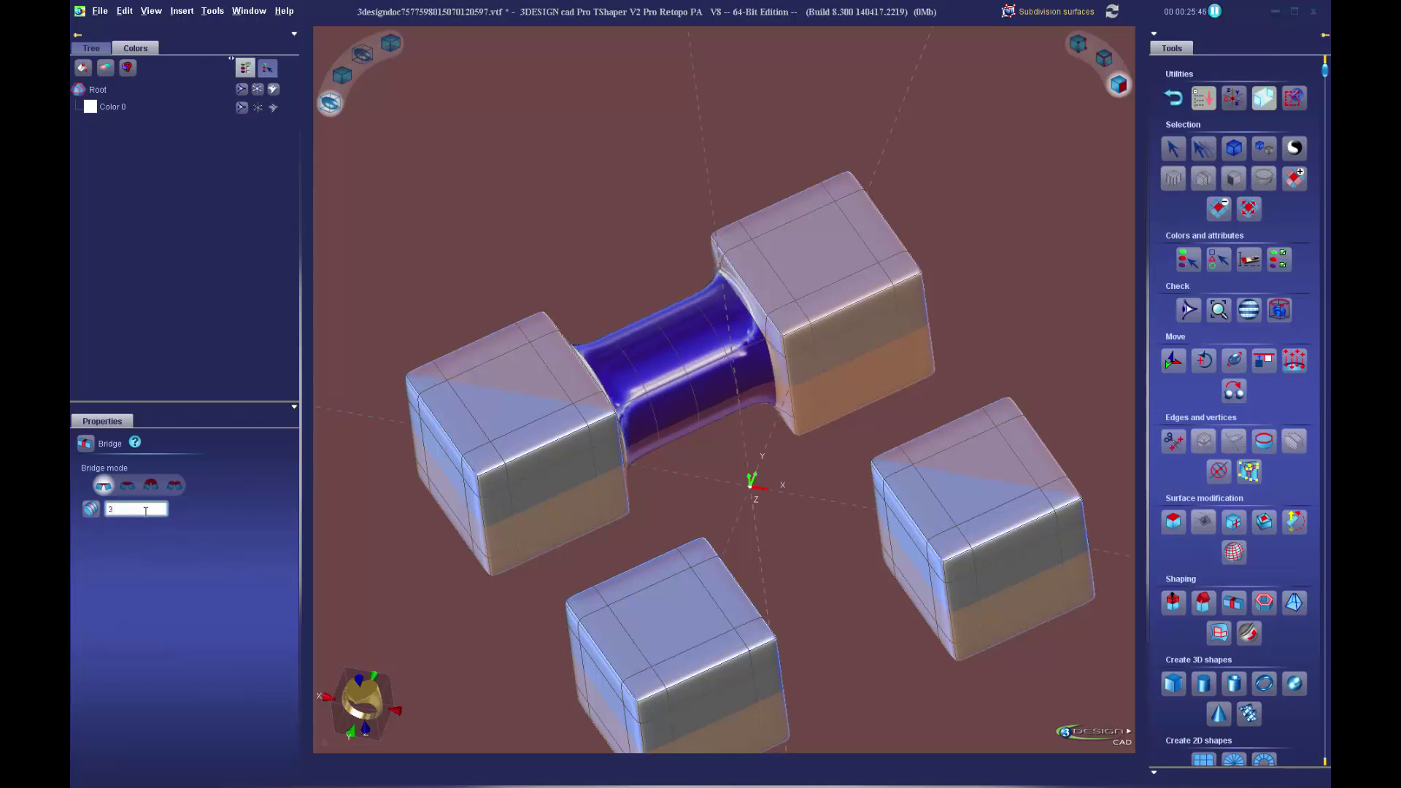
key(BackSpace)
text(4)
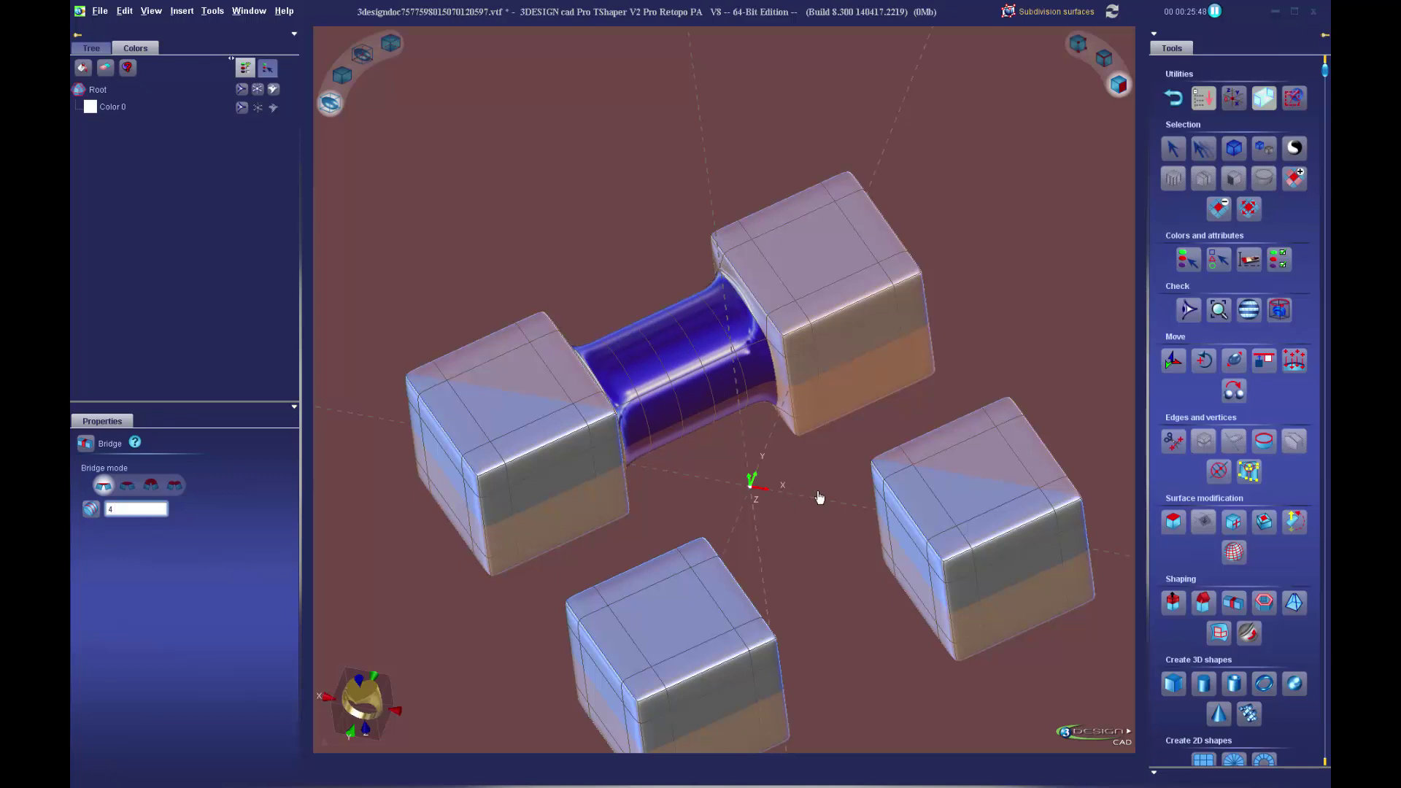
- Bridge the facing side faces of the positive Y and positive X boxes with 4 subdivisions
click(845, 383)
middle_drag(812, 516, 1023, 449)
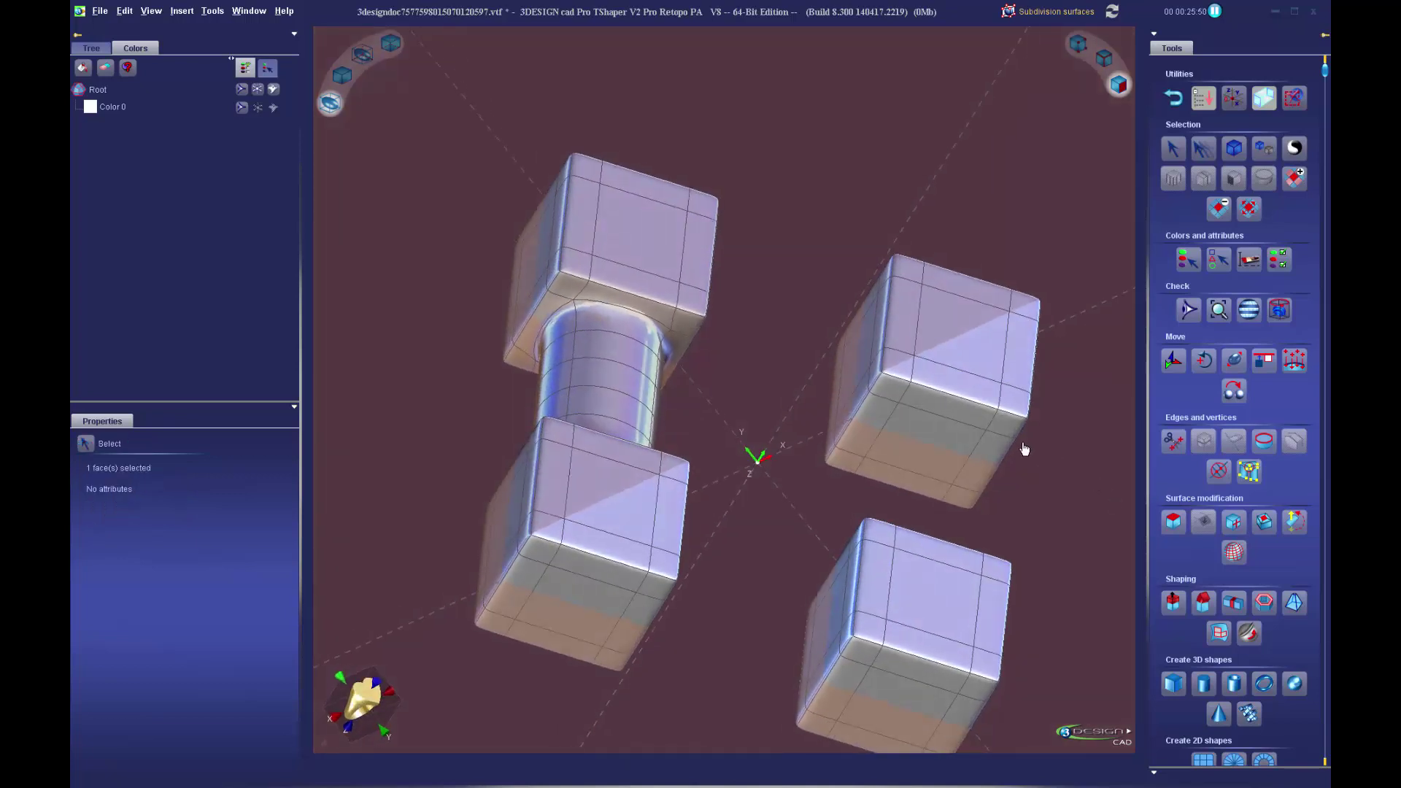
click(857, 377)
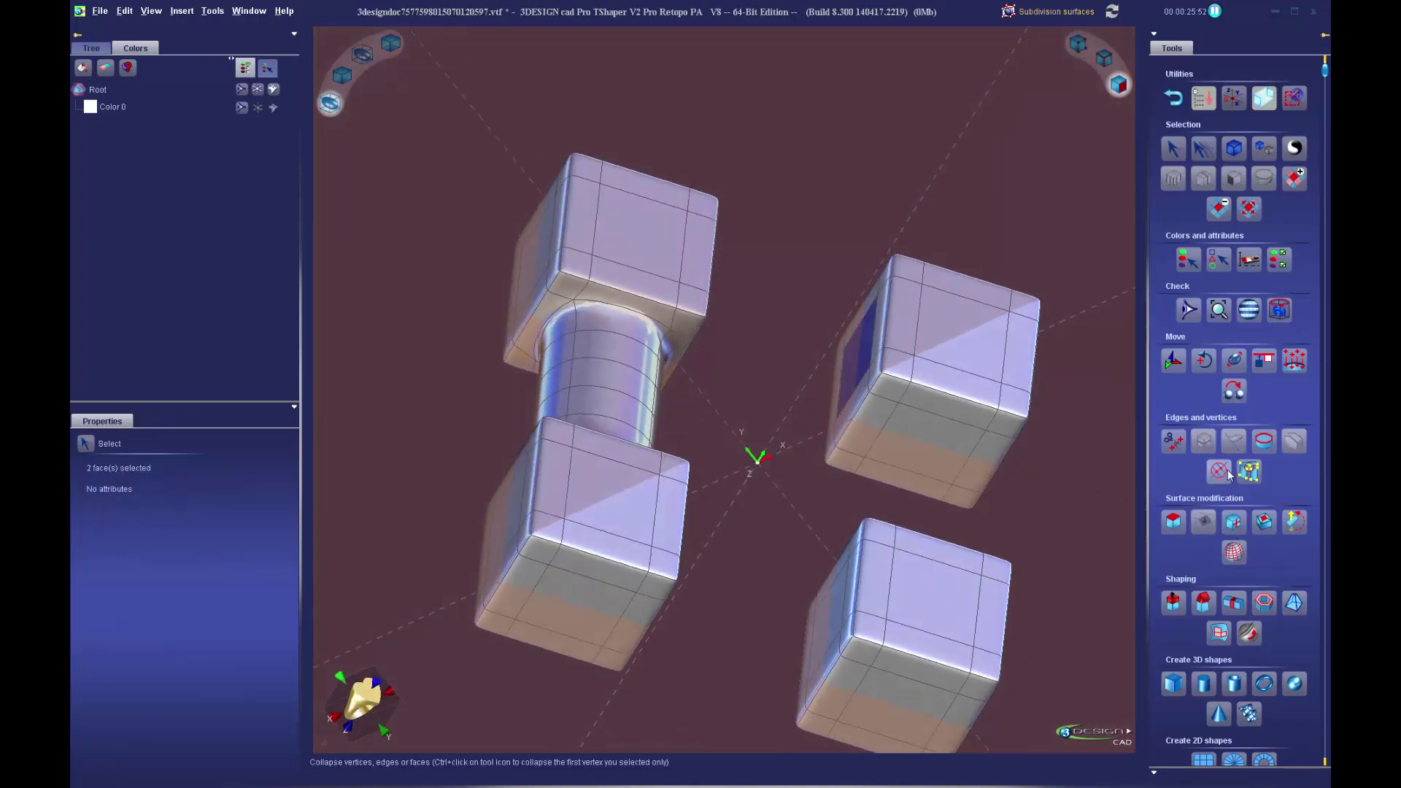
click(1233, 605)
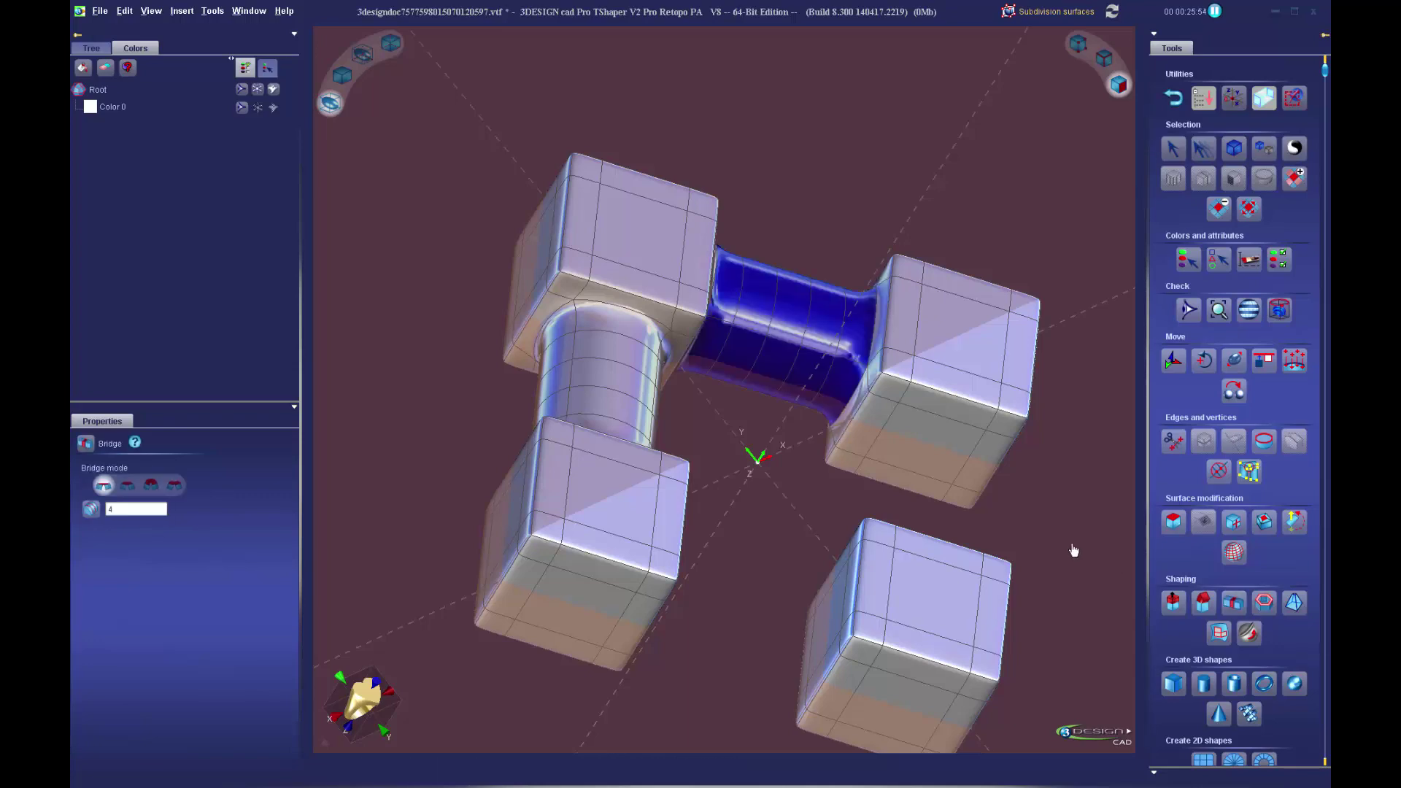
- Bridge the facing side faces of the positive X and negative Y boxes with 4 subdivisions
middle_drag(1073, 550, 773, 520)
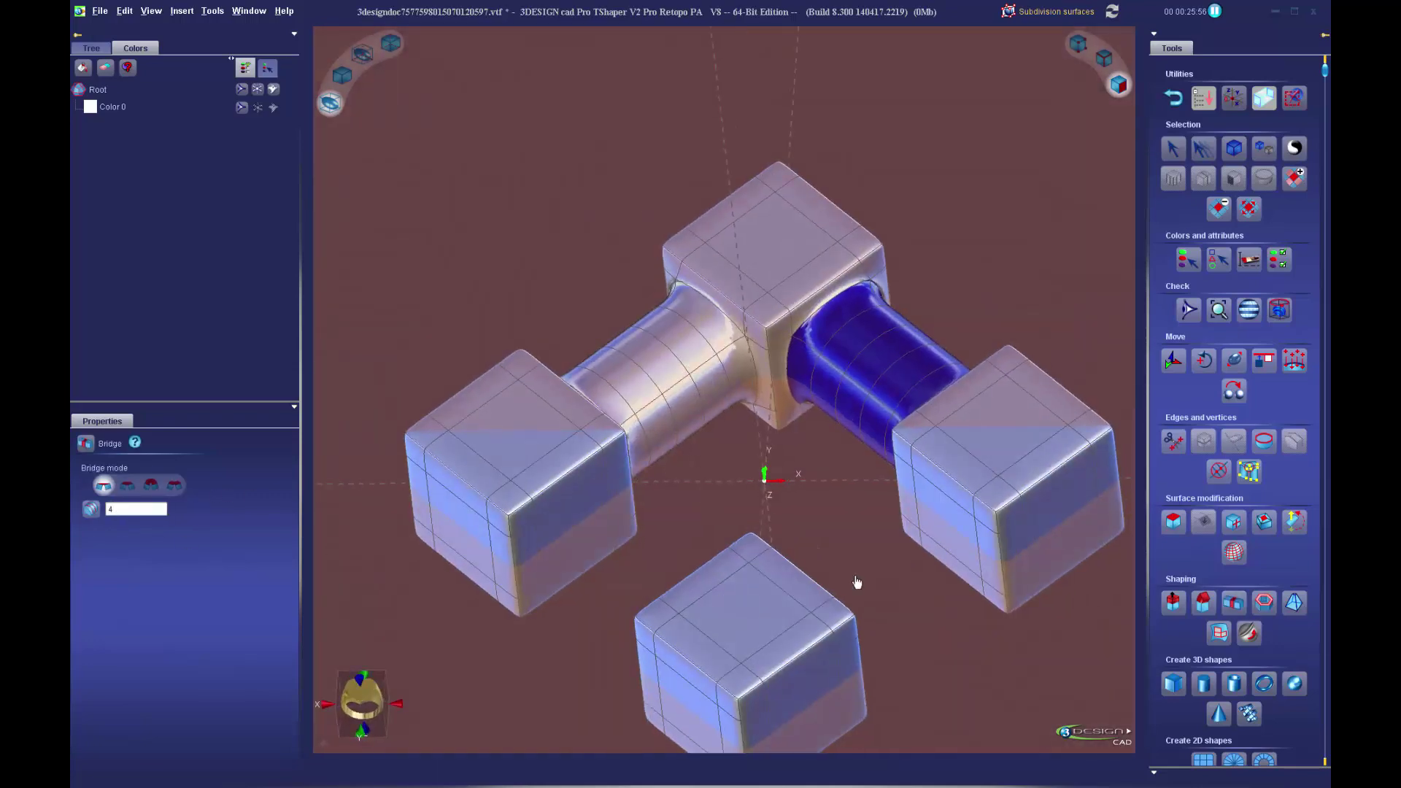
click(932, 538)
middle_drag(1005, 615, 559, 577)
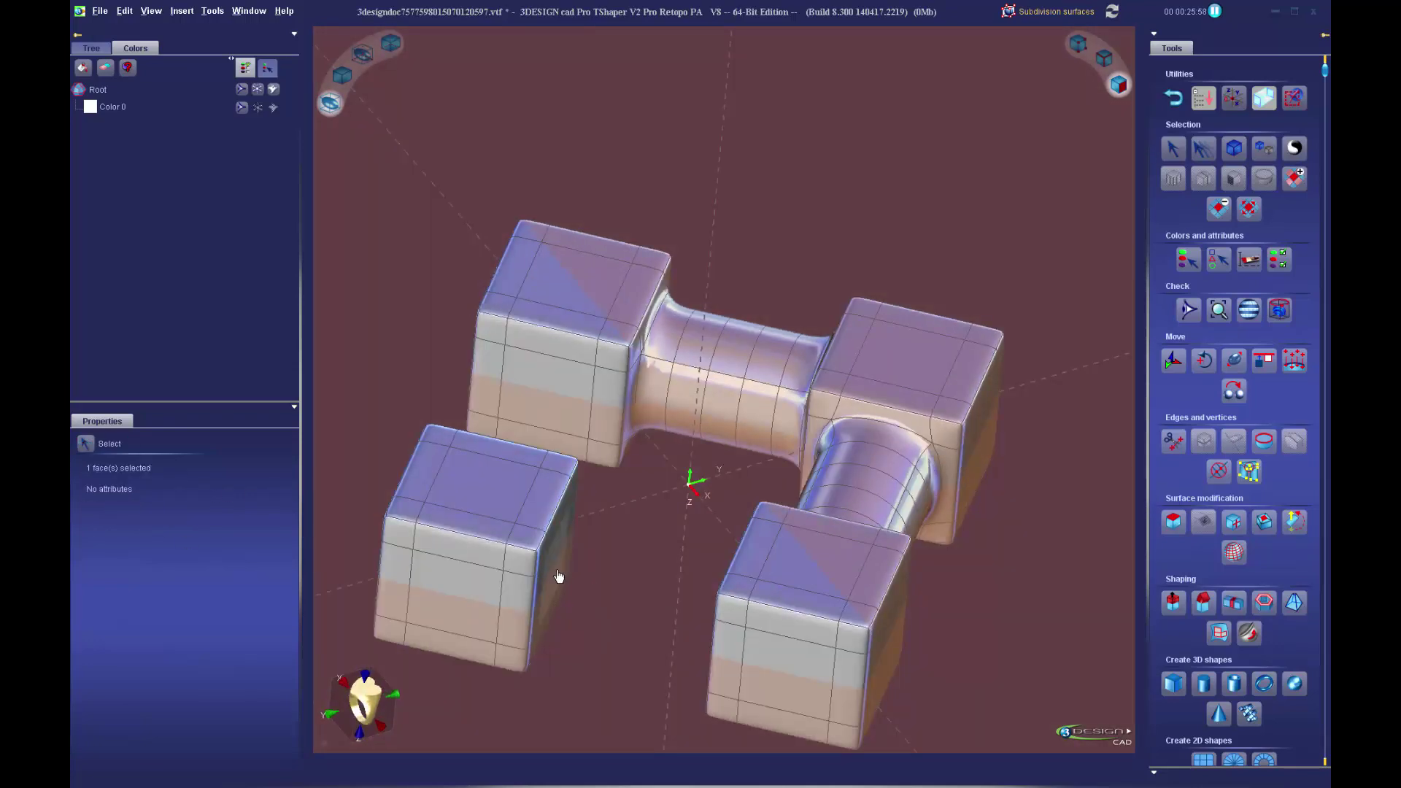
shift+click(559, 576)
click(1234, 604)
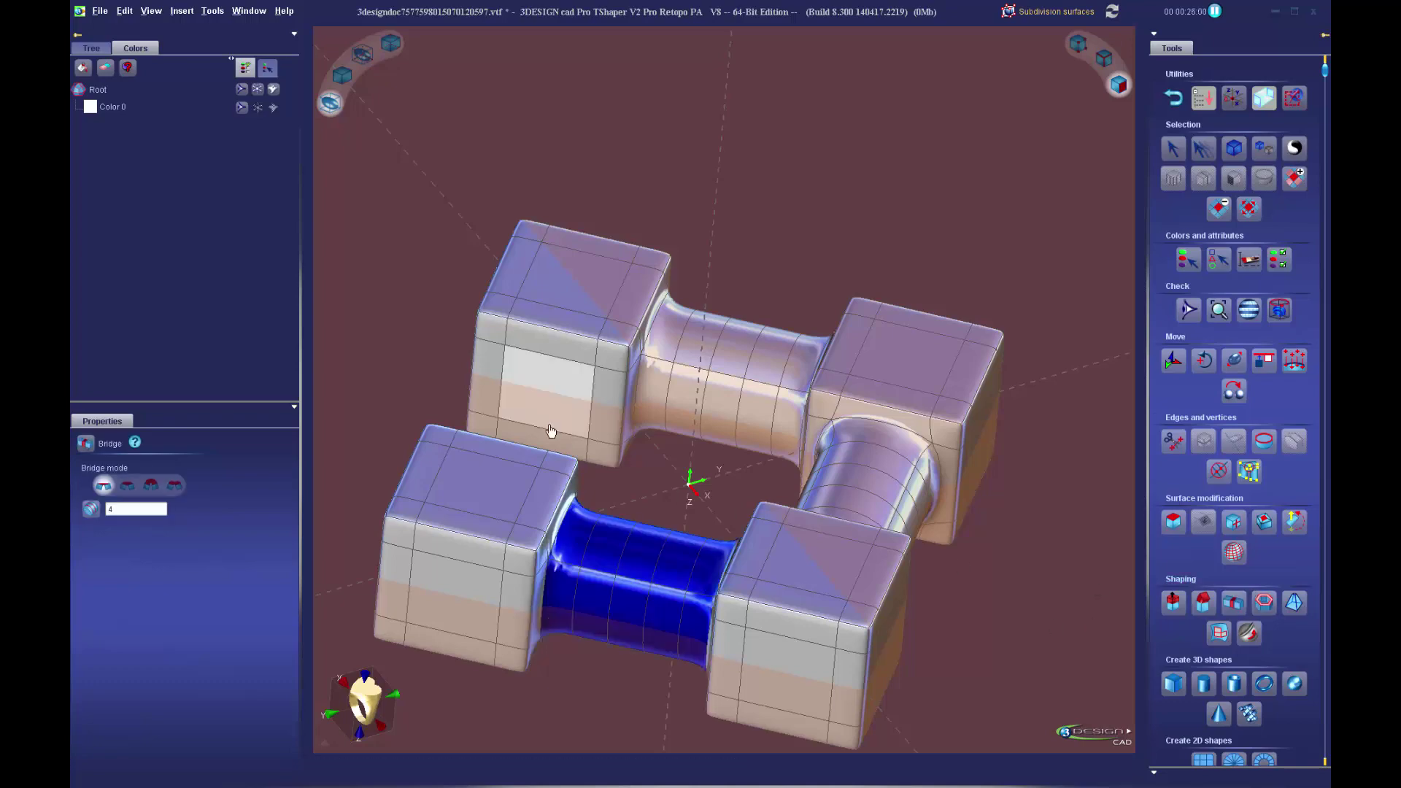
- Bridge the facing side faces of the negative Y and negative X boxes with 4 subdivisions to close the ring
middle_drag(551, 432, 975, 482)
click(615, 535)
middle_drag(615, 534, 962, 537)
shift+click(956, 533)
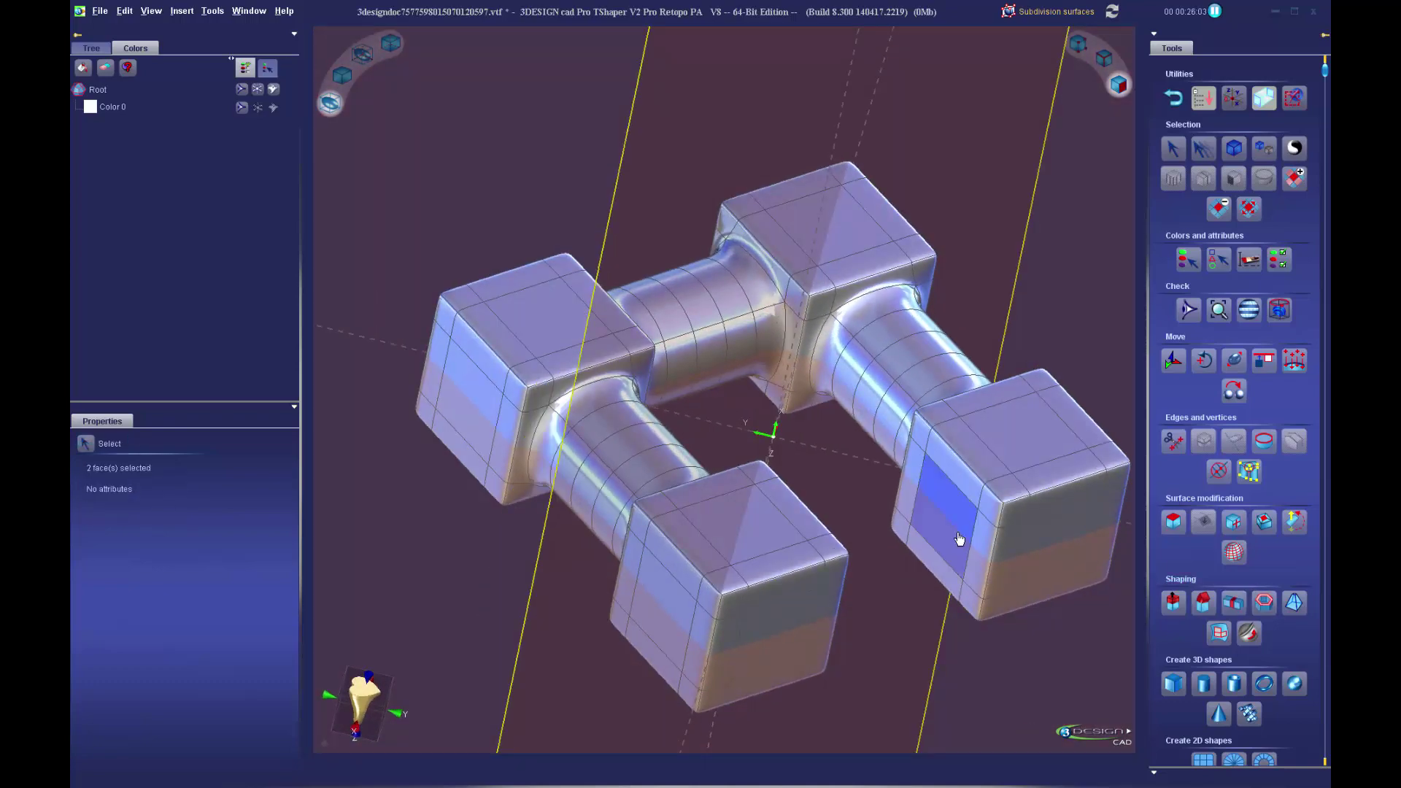
click(1234, 603)
scroll(866, 453, down, 3)
middle_drag(866, 454, 785, 553)
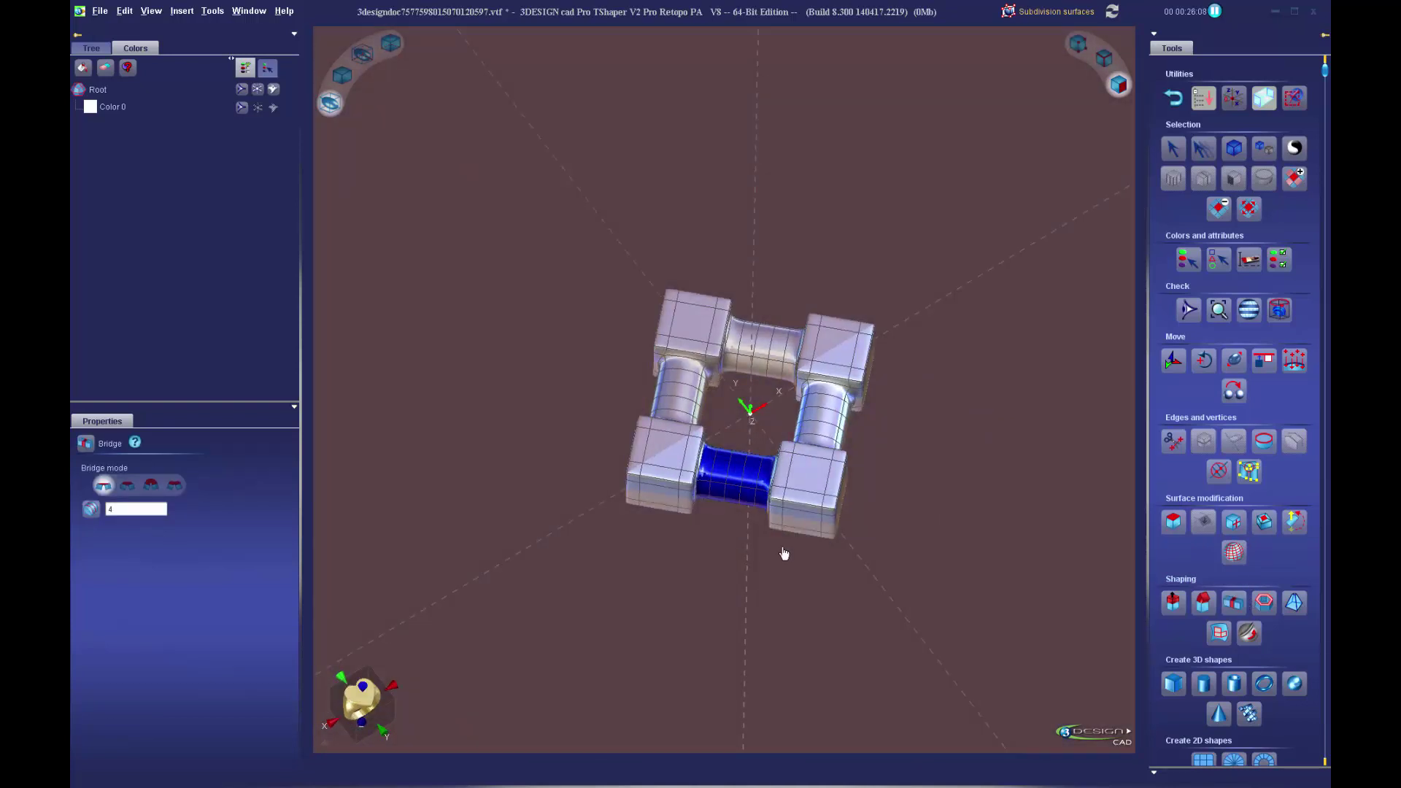
- Exit the subdivision surfaces module and the Modeling feature to return to solid creation
scroll(784, 554, down, 3)
middle_drag(835, 551, 738, 525)
scroll(774, 506, up, 4)
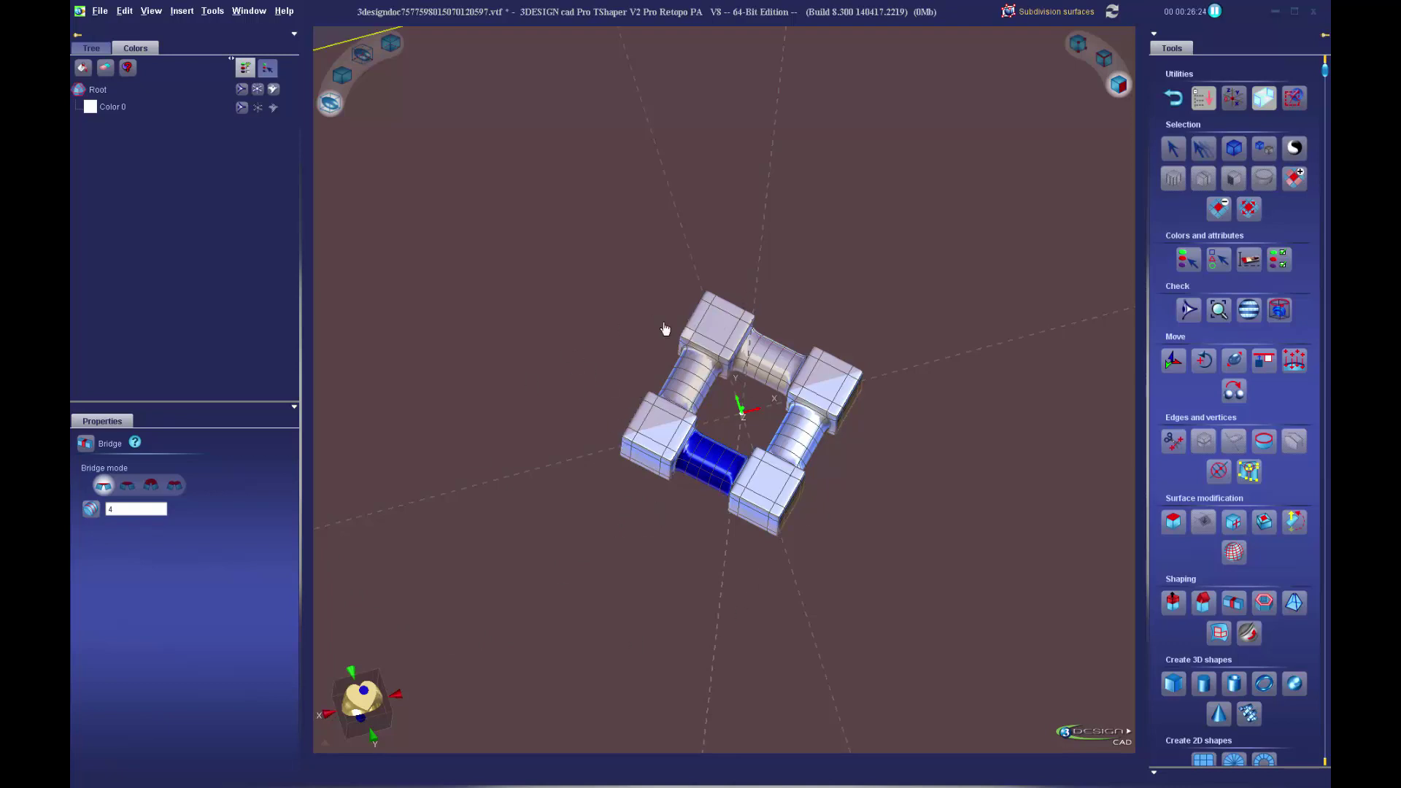
click(1173, 99)
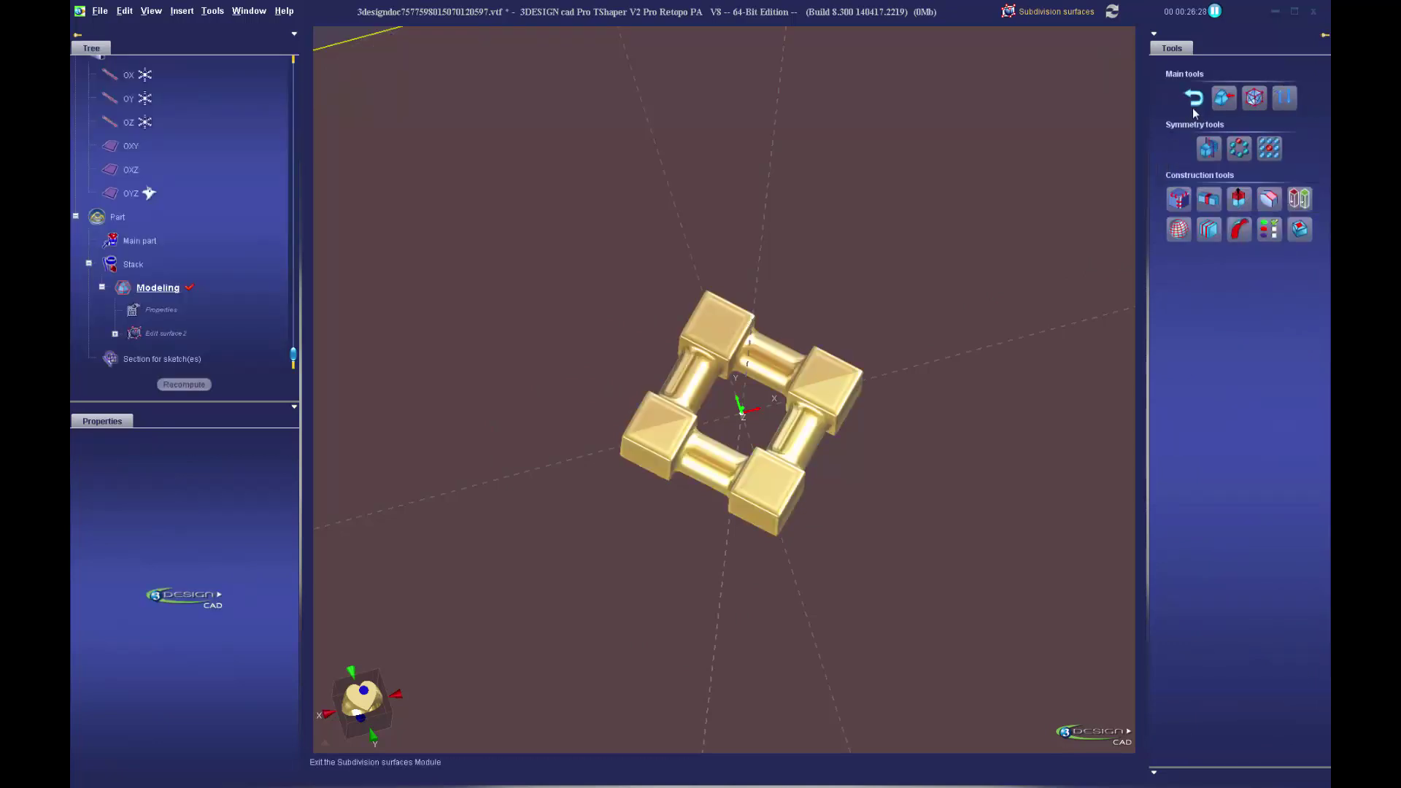
click(1194, 98)
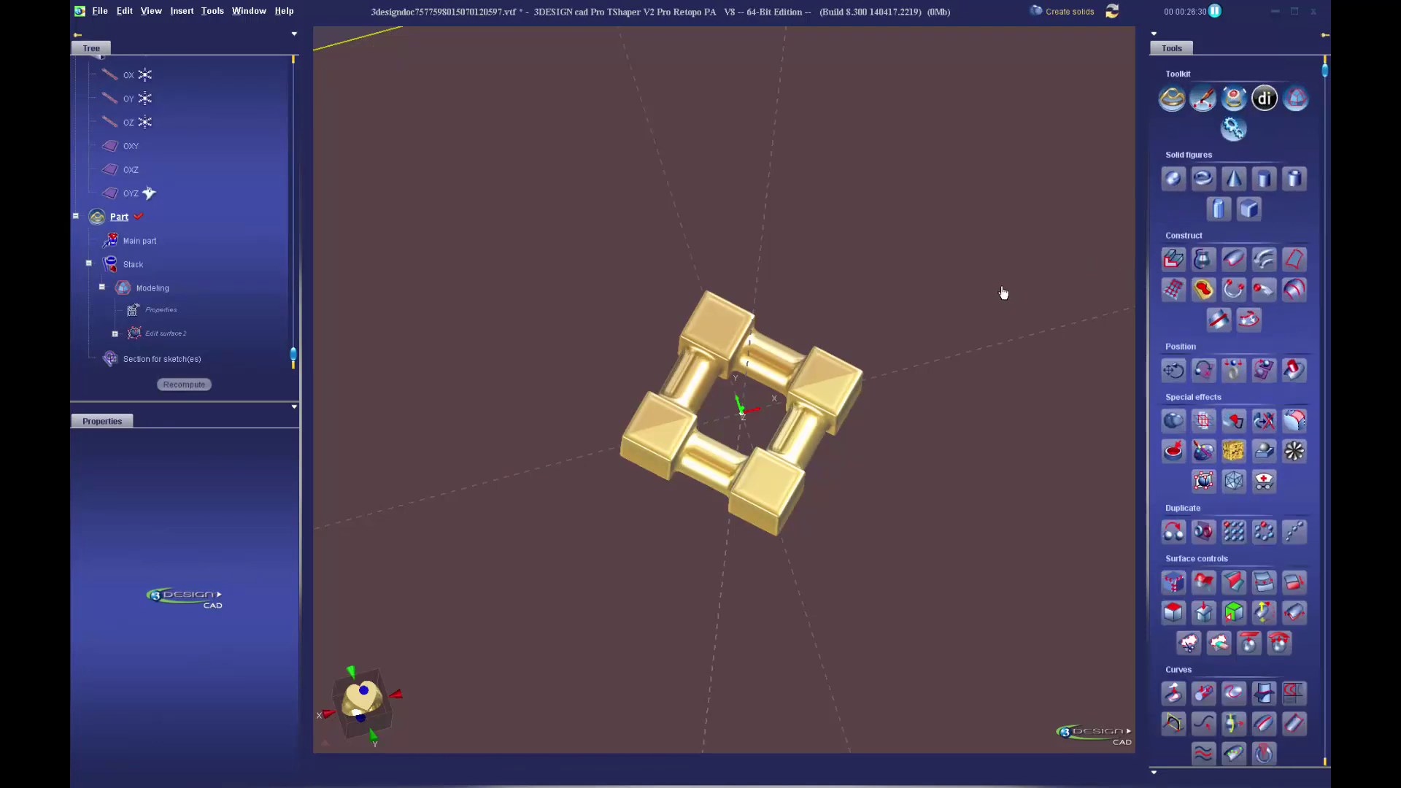
- Sketch an open curve mirrored about the X axis on the OXY plane, forming a teardrop loop outward from the negative X box
scroll(787, 357, down, 6)
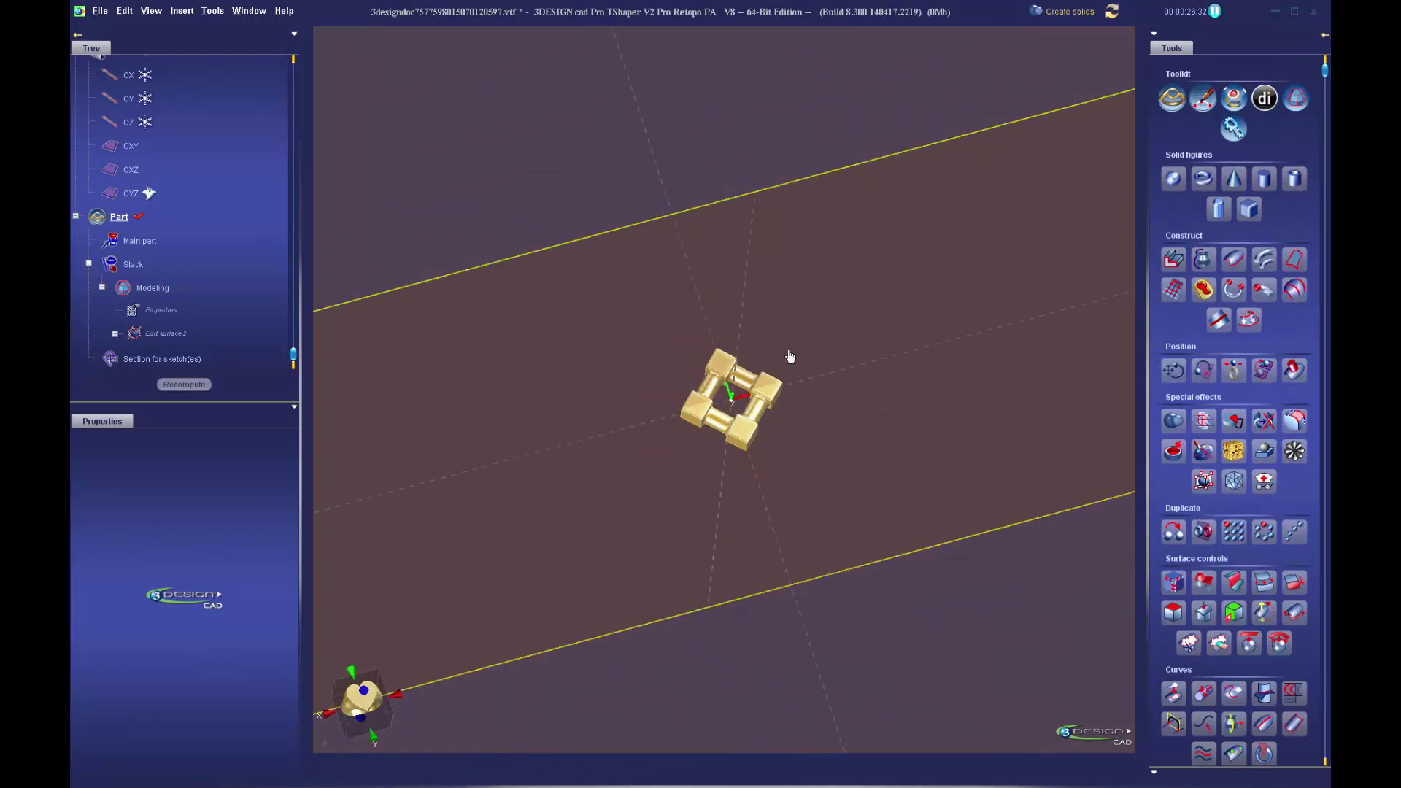
scroll(793, 357, down, 1)
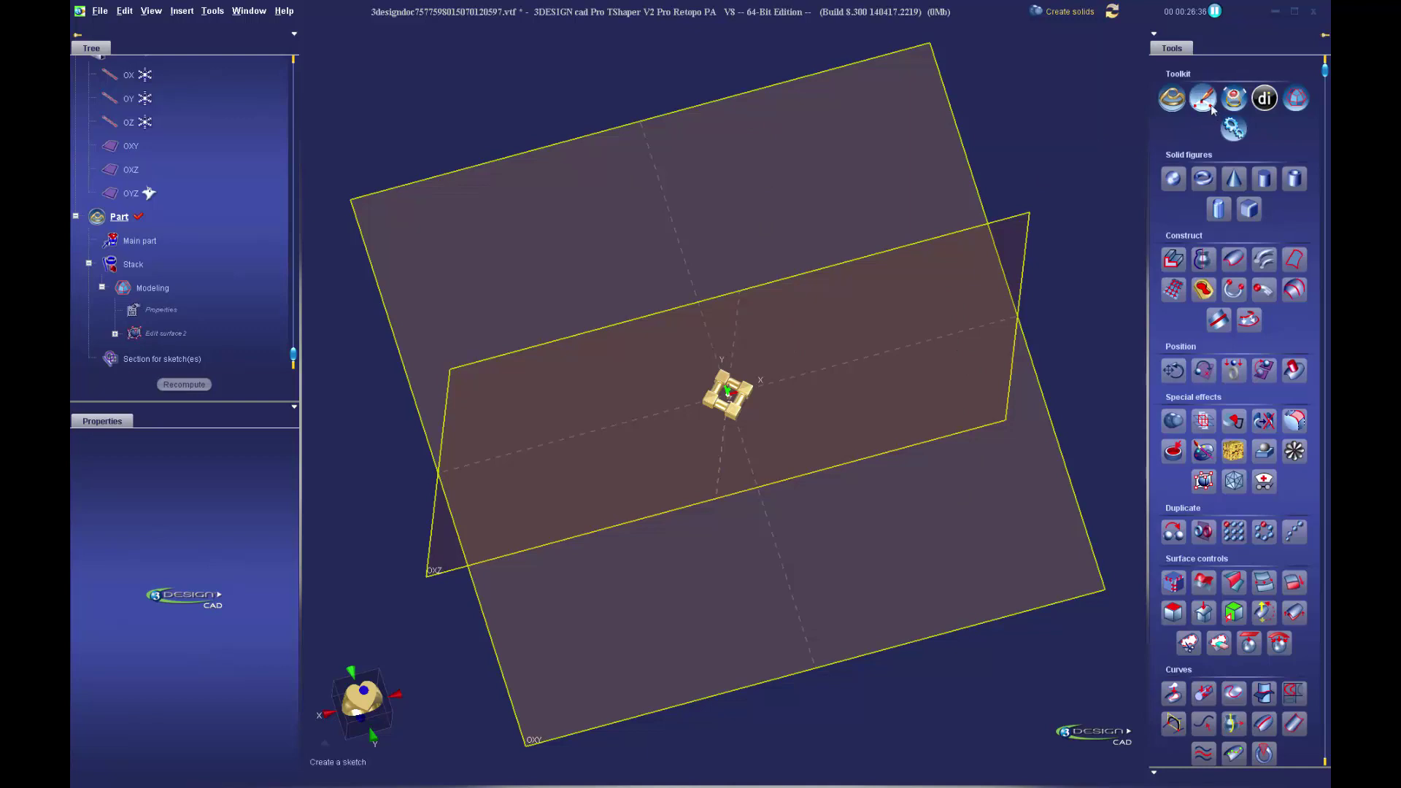
click(867, 67)
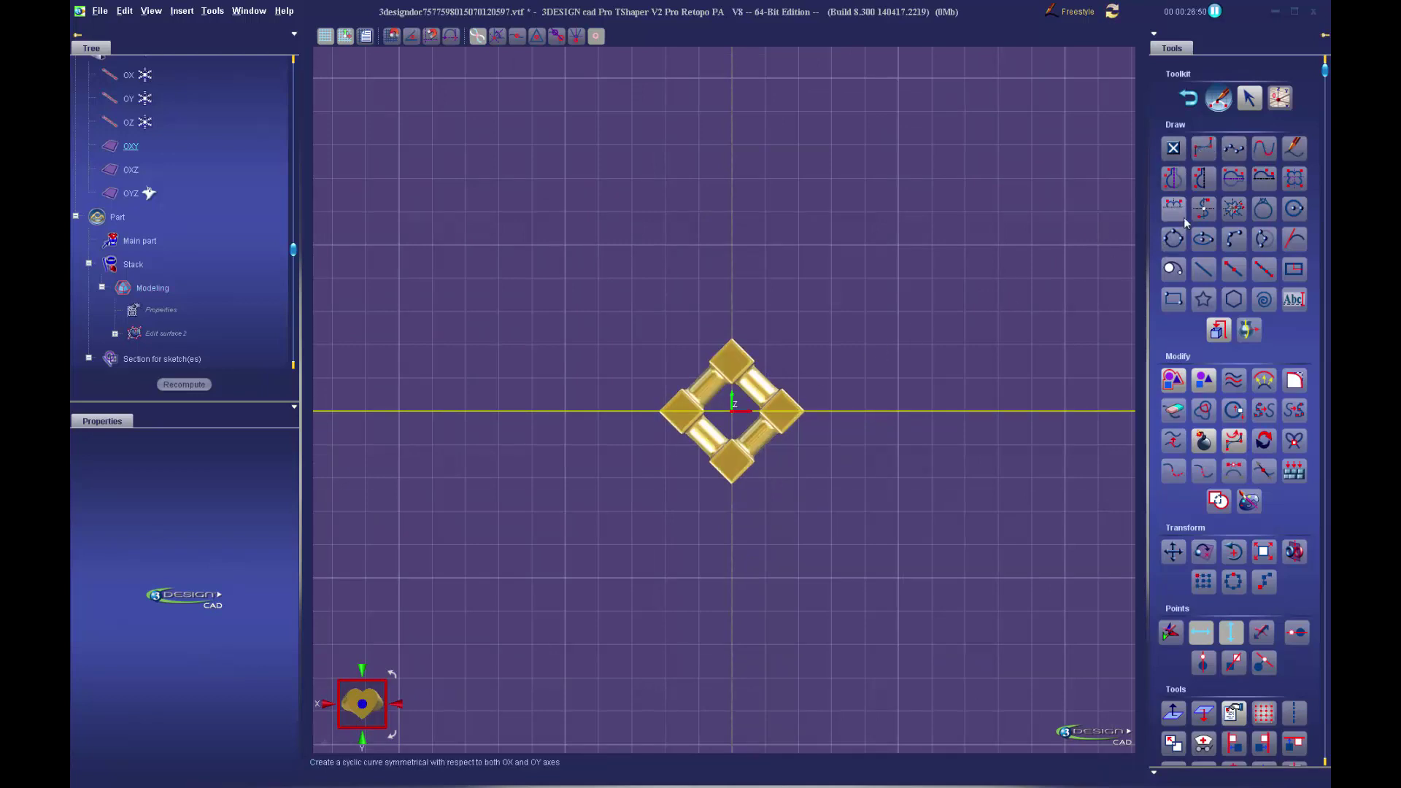
click(1238, 178)
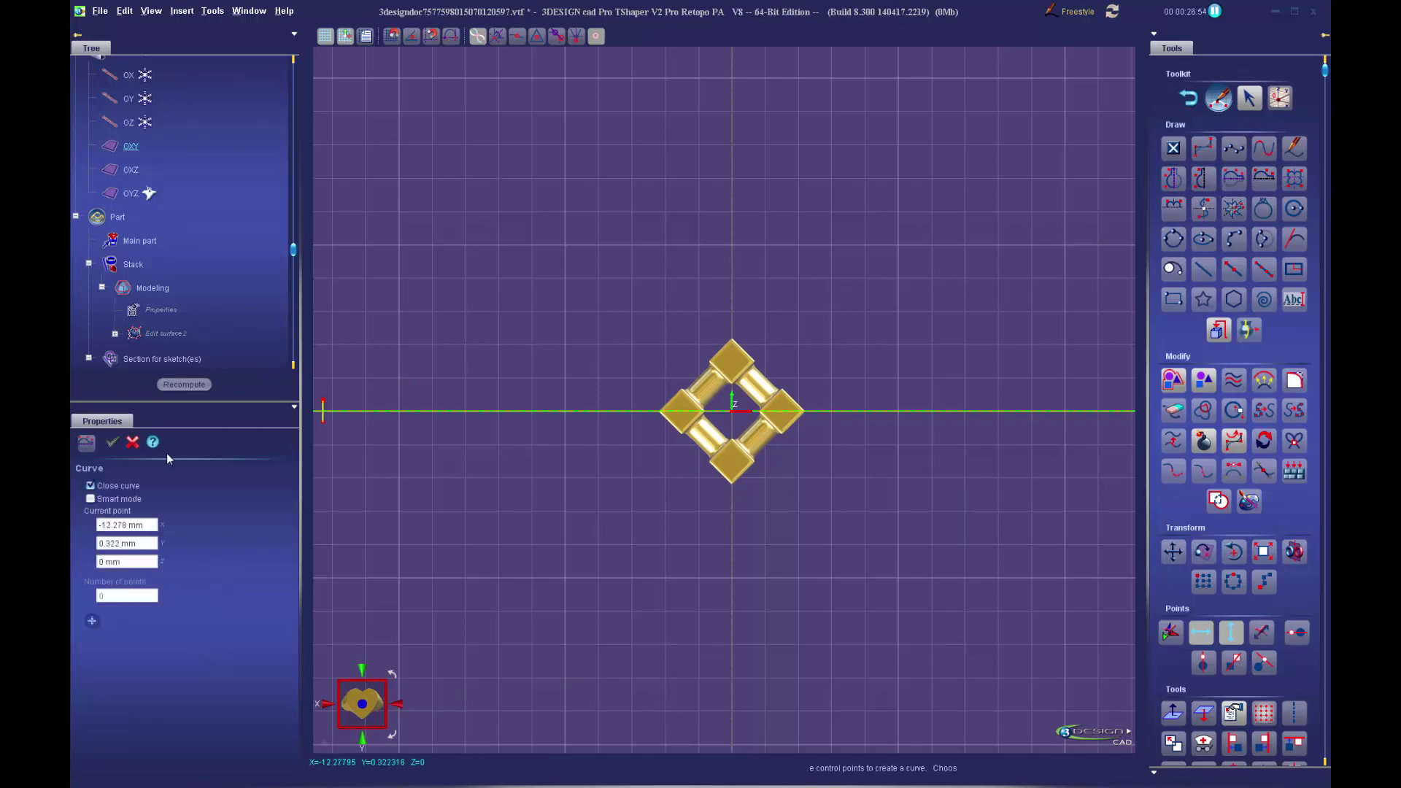
click(91, 486)
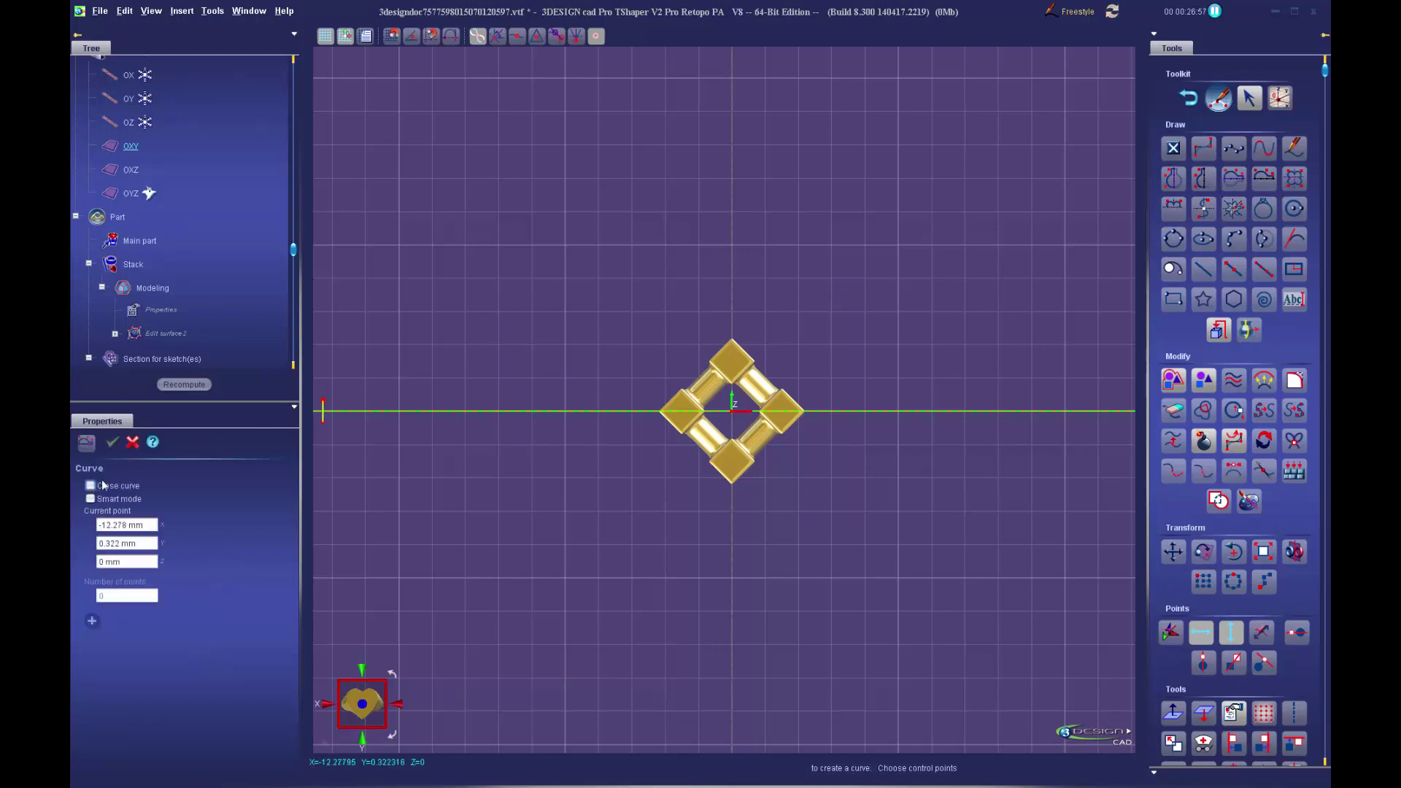
click(668, 391)
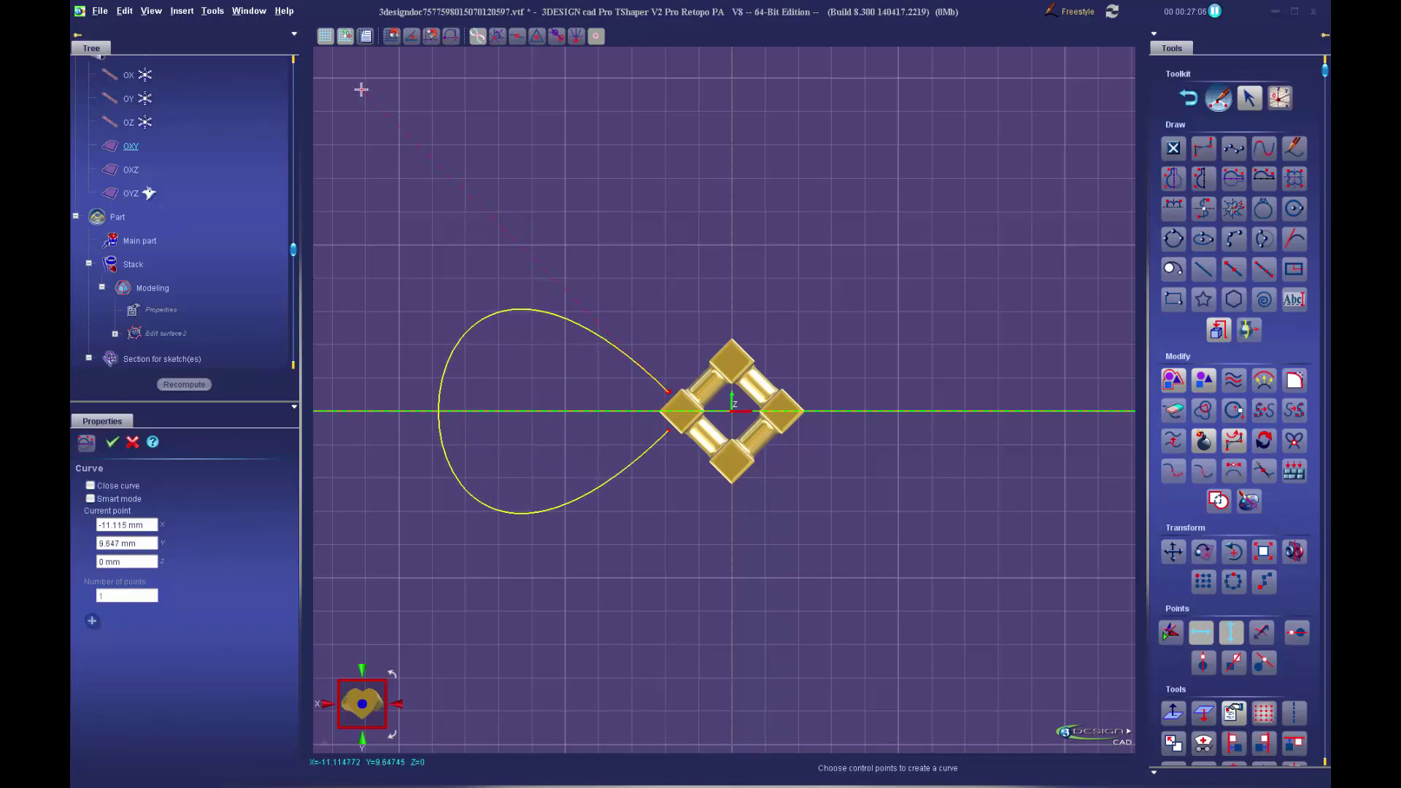
scroll(438, 59, down, 1)
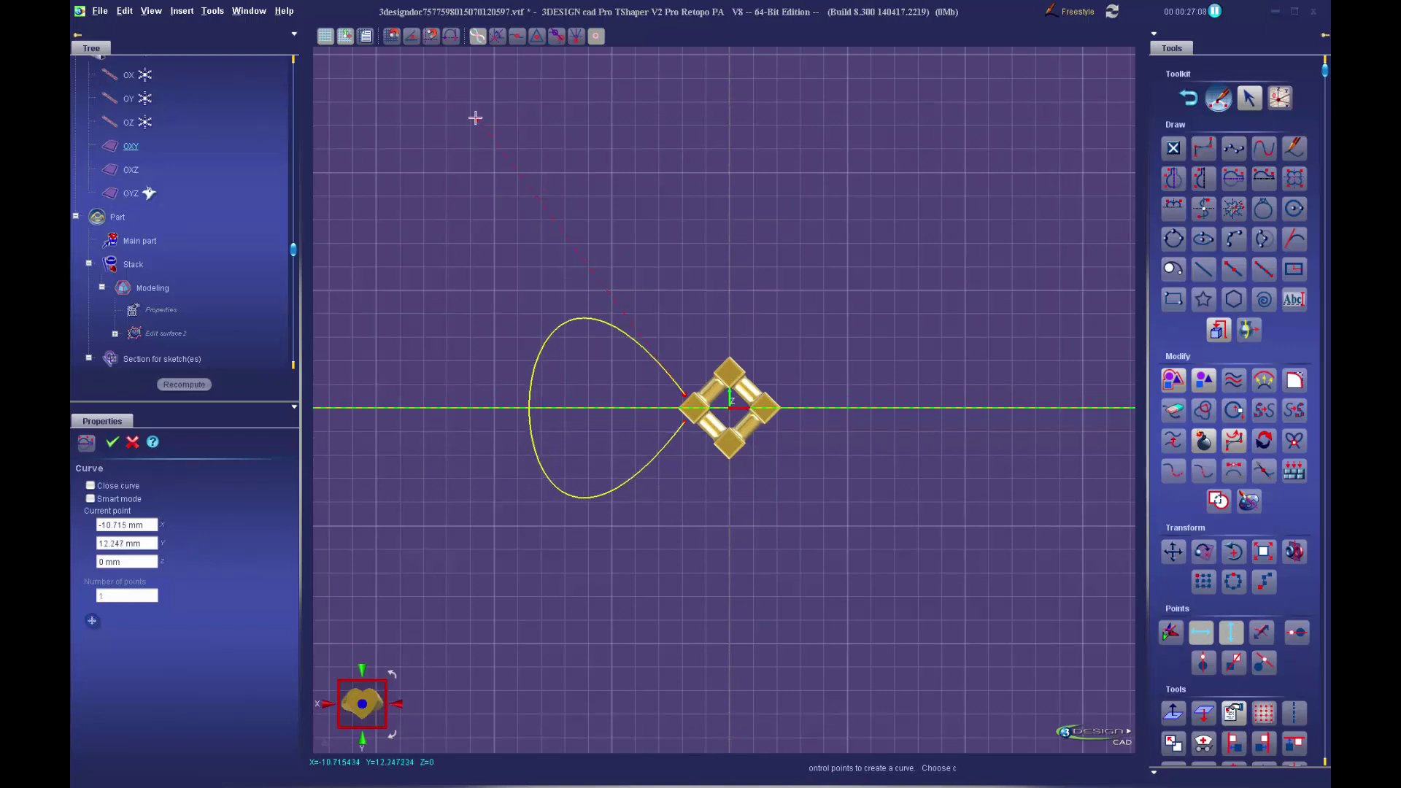
click(369, 69)
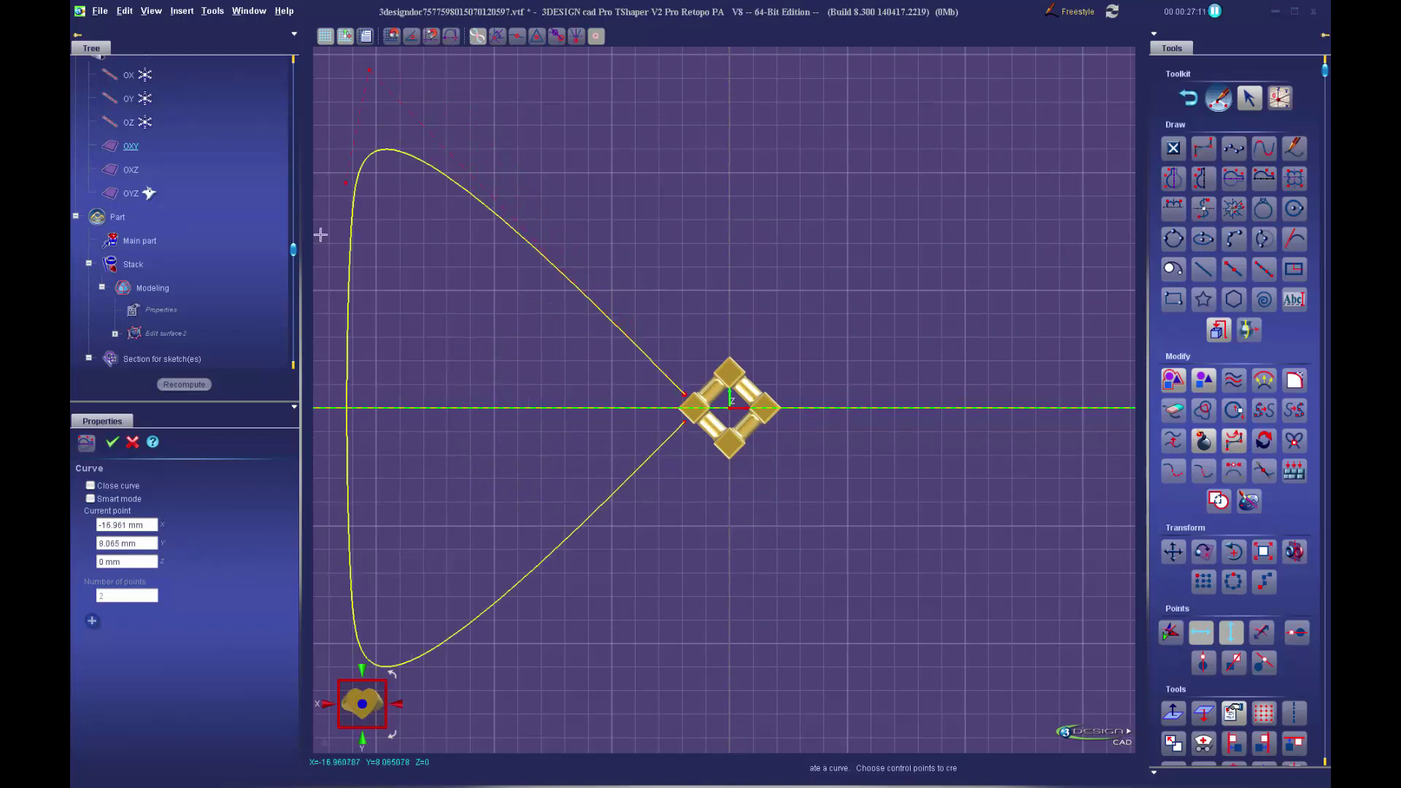
click(113, 443)
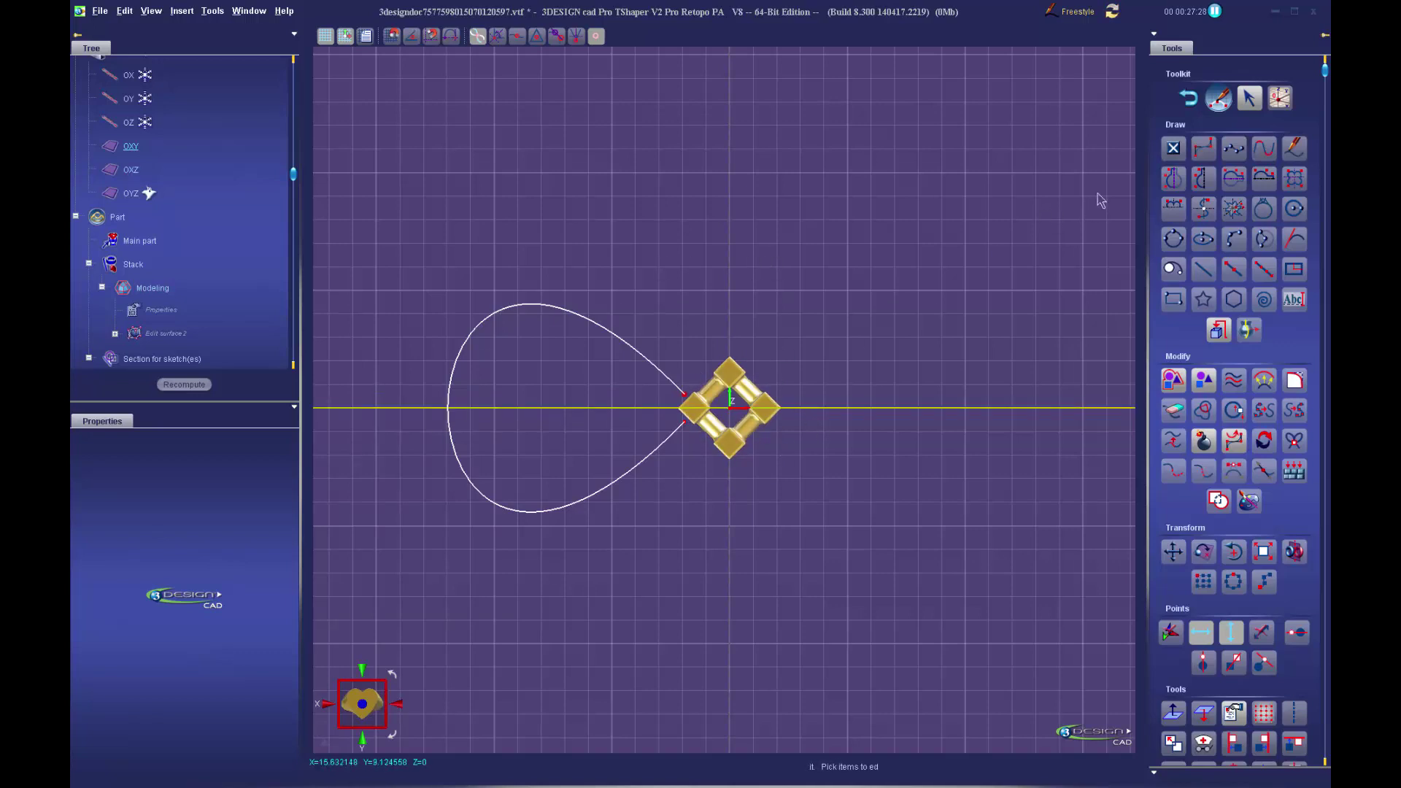
click(1187, 100)
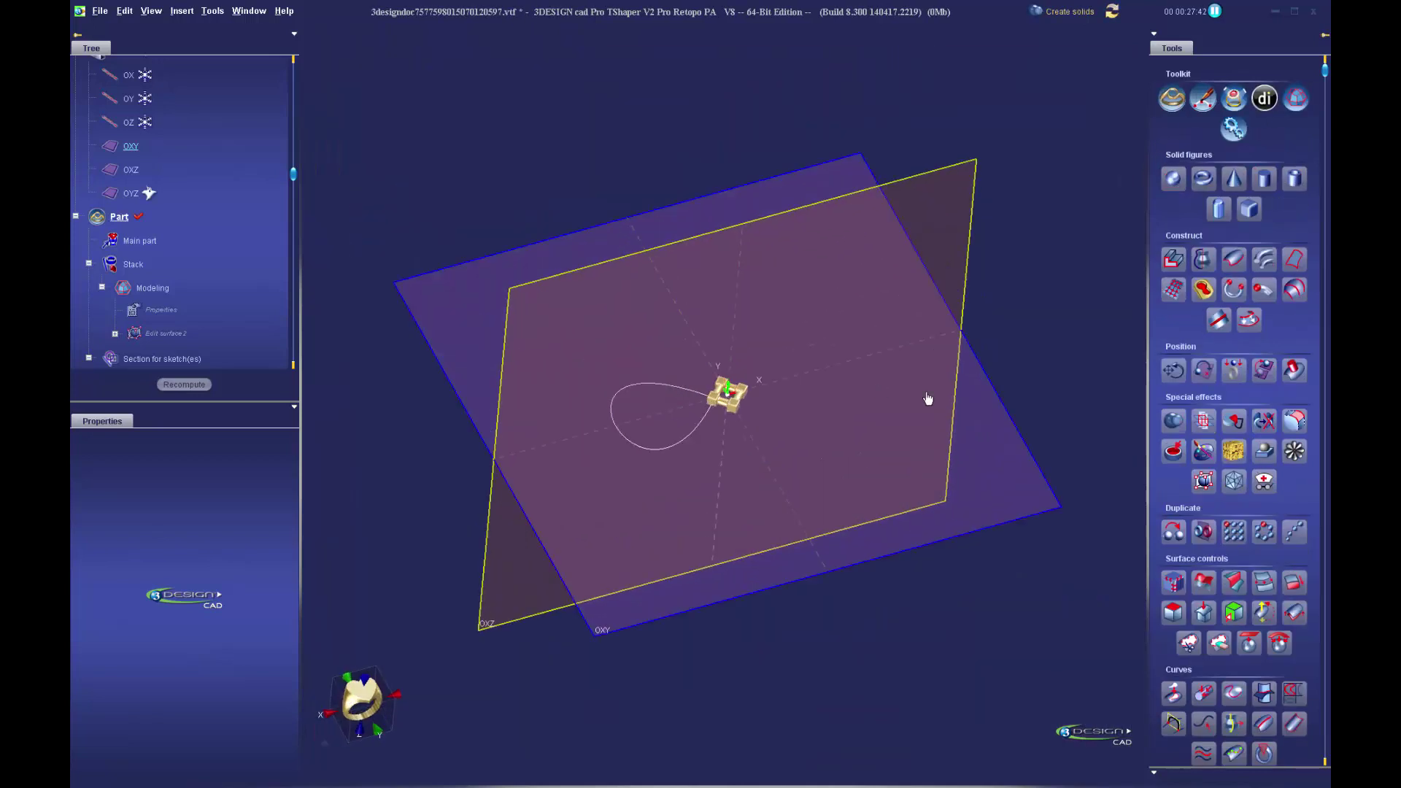
- Create a stone on the OXY plane in the Jeweler's bench module and set its shape to Oval
click(1060, 12)
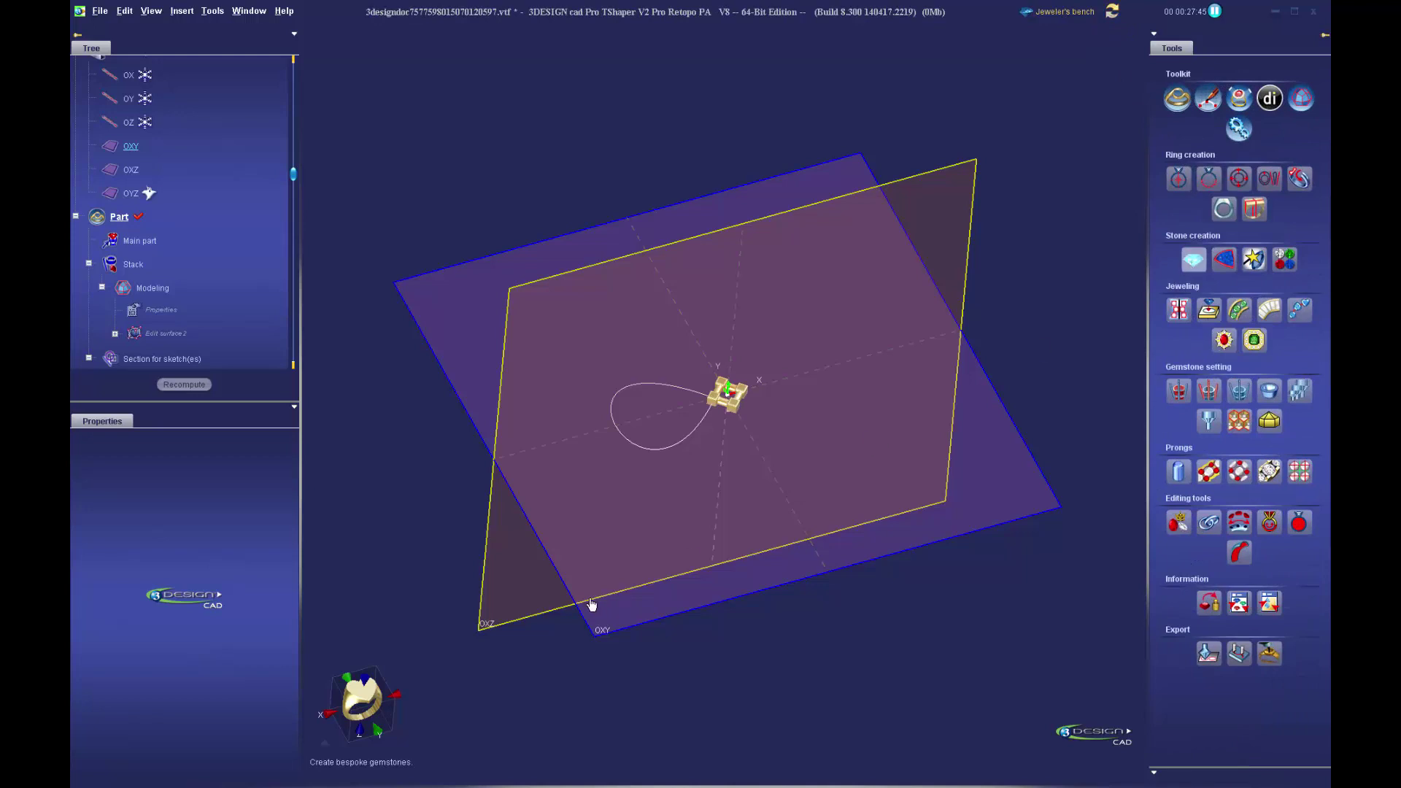
scroll(227, 594, down, 1)
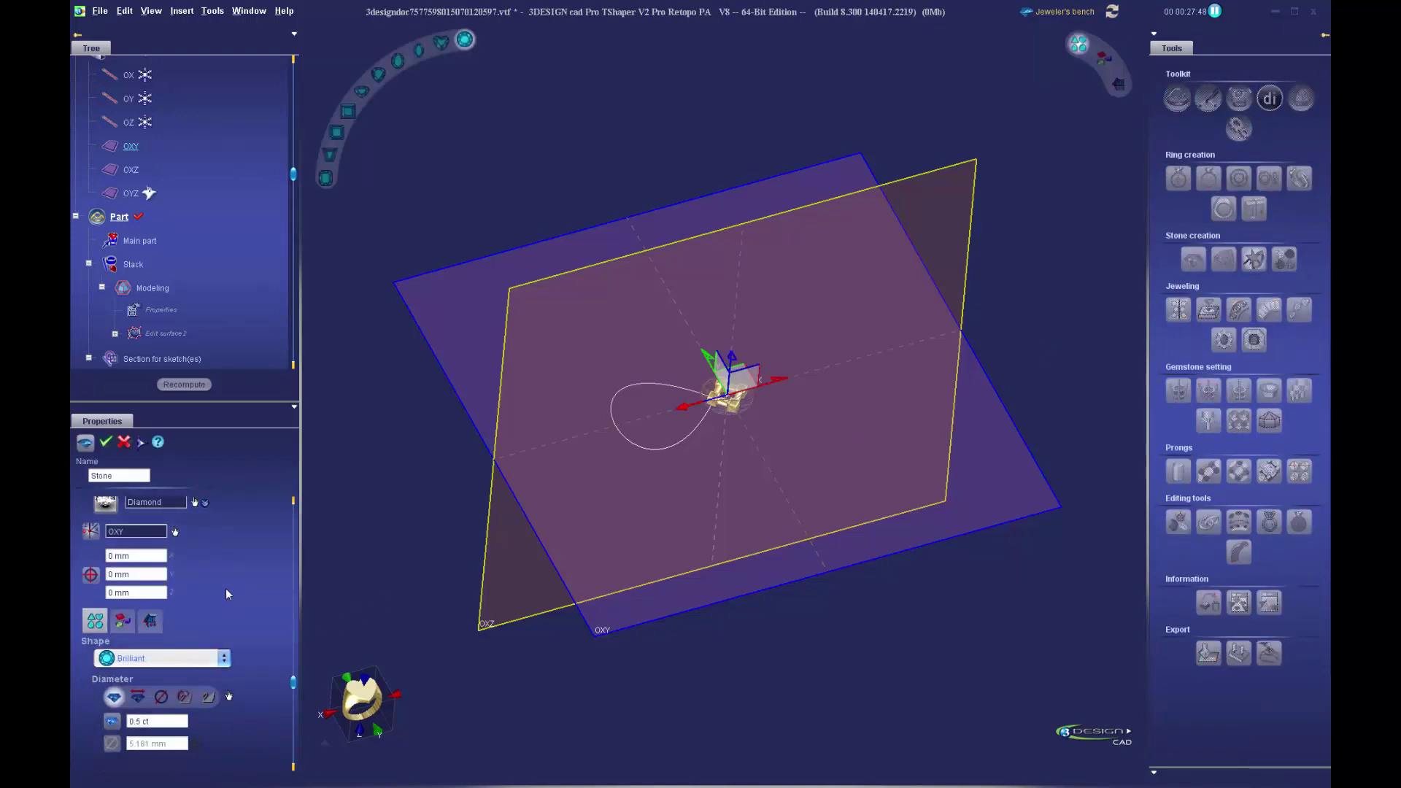
click(139, 661)
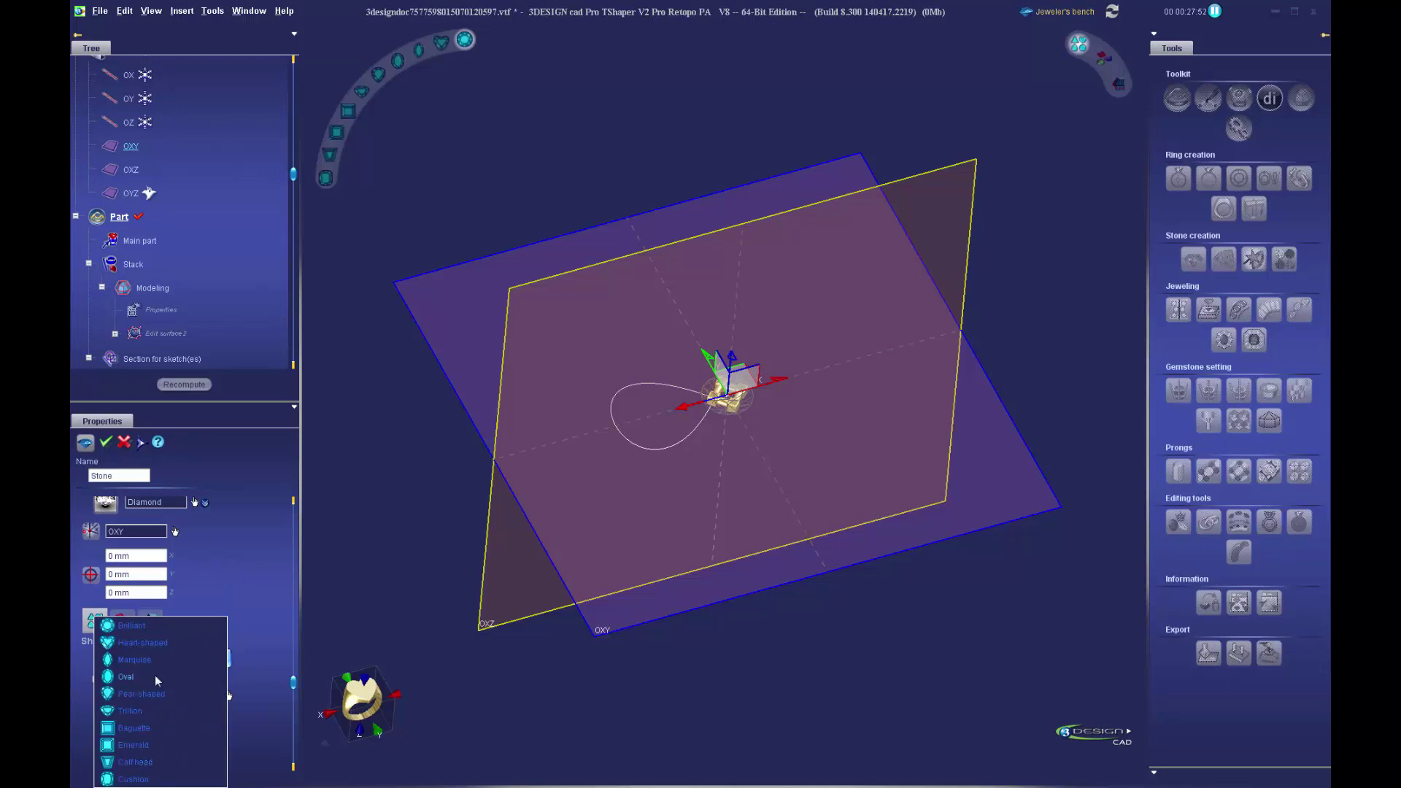
click(128, 676)
- Set the oval stone's size to 5 mm in X and 7 mm in Y with its ratio unlocked
click(164, 720)
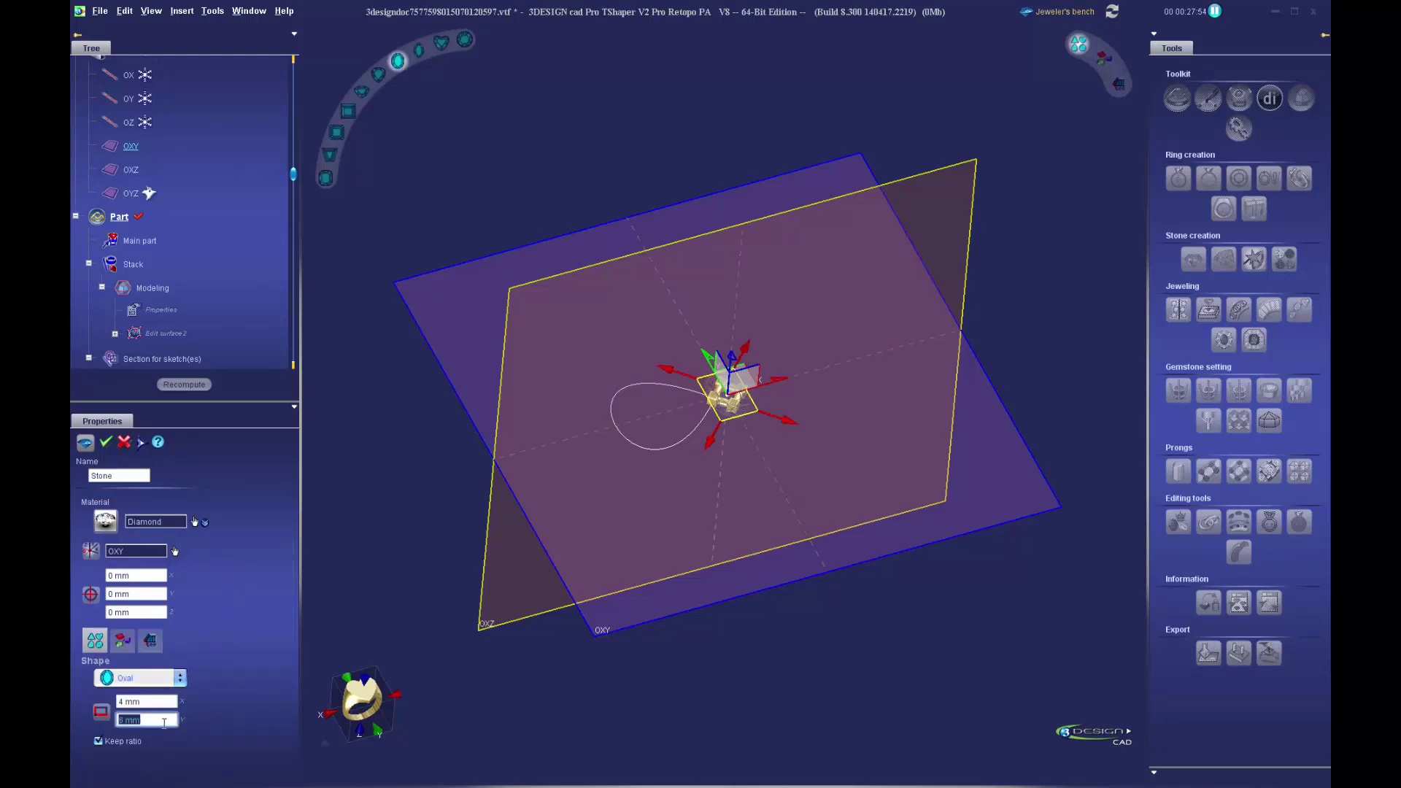
text(7)
key(Return)
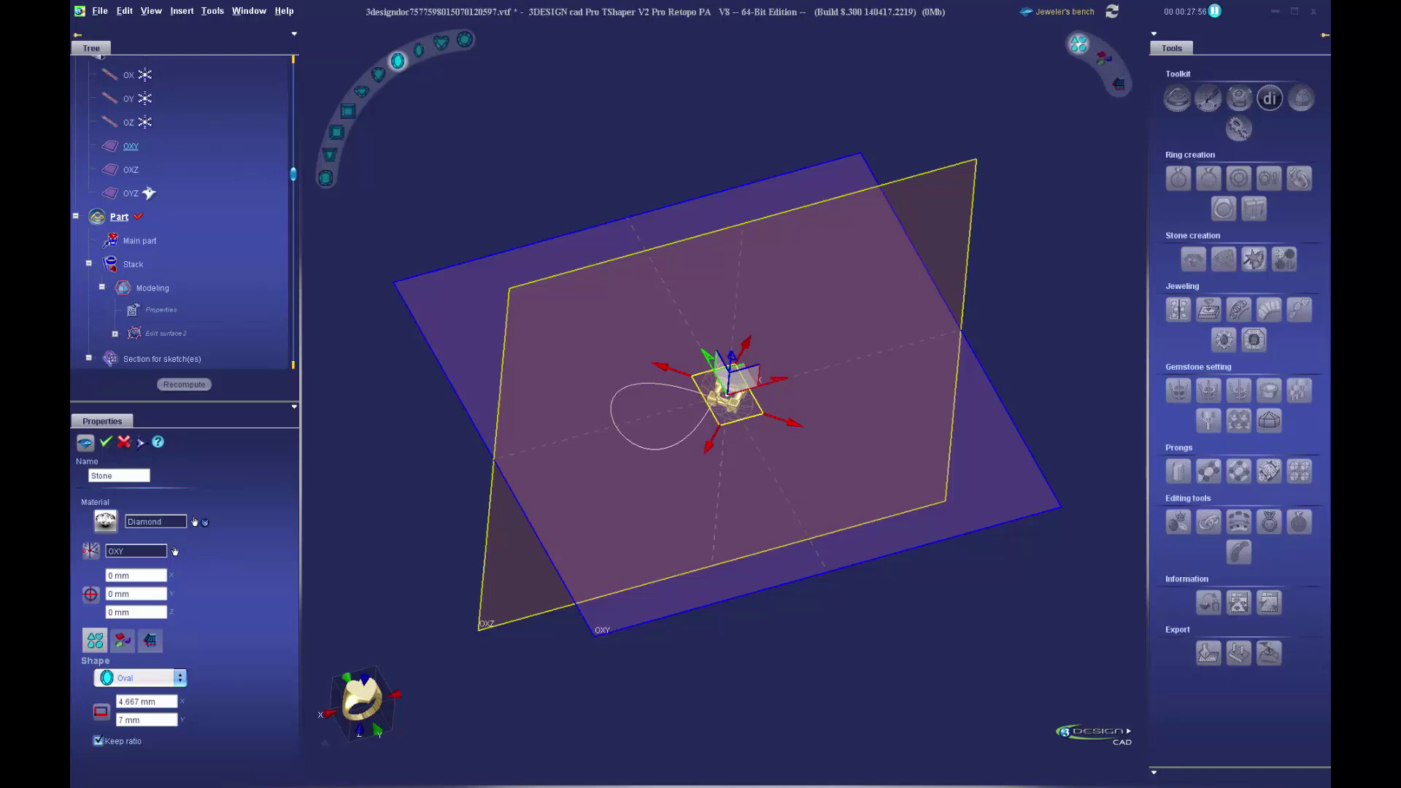
click(113, 739)
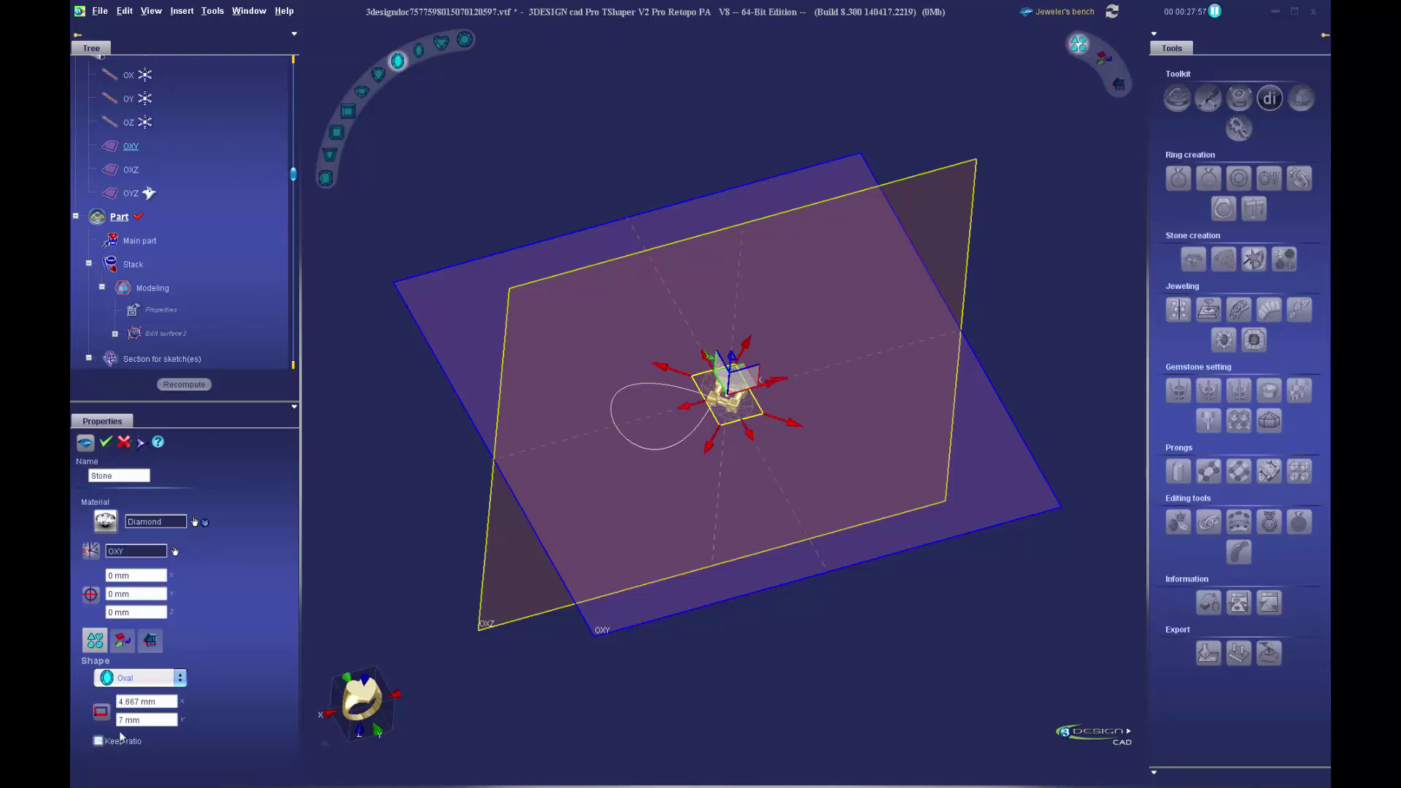
triple_click(155, 702)
text(5)
key(Tab)
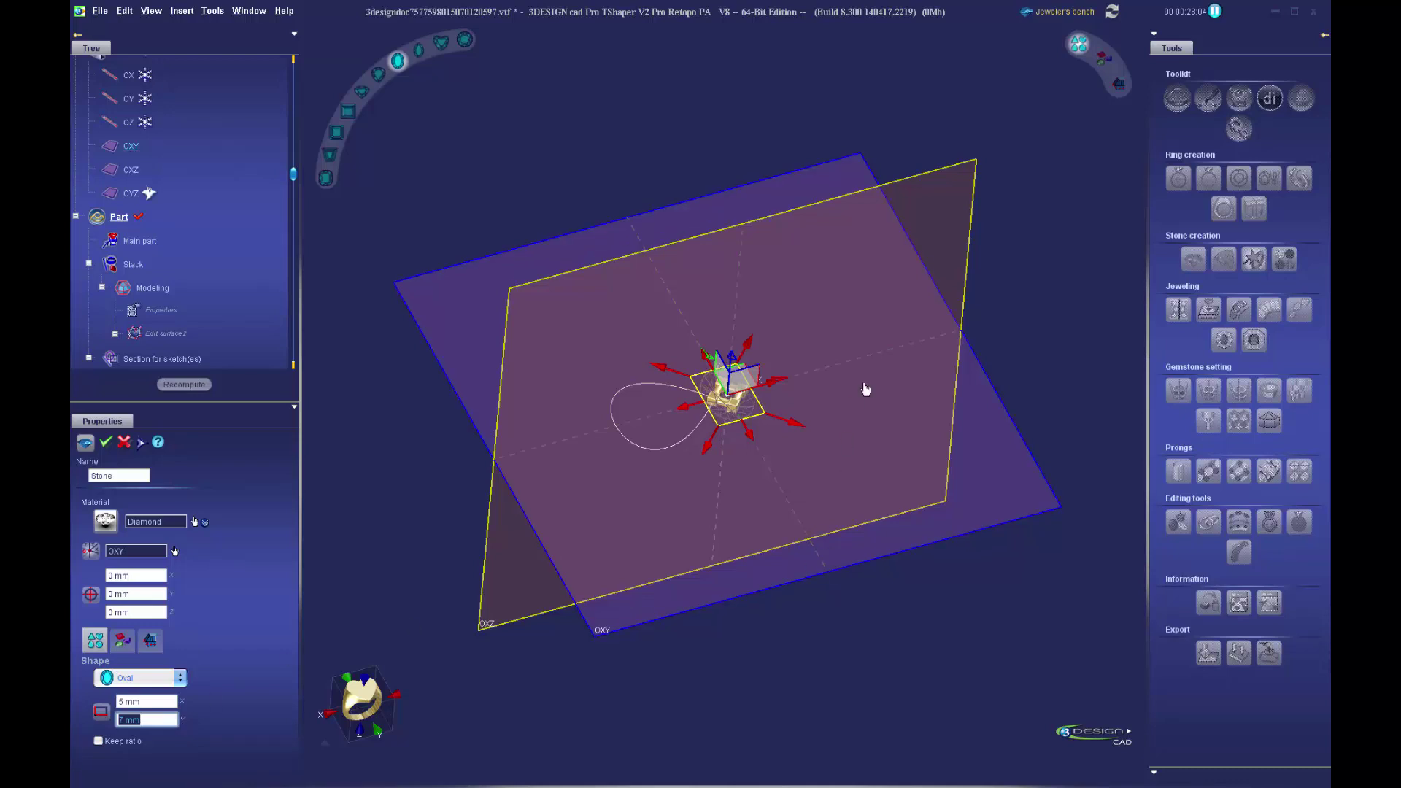
- Change the stone cut to the domed cabochon type
click(124, 642)
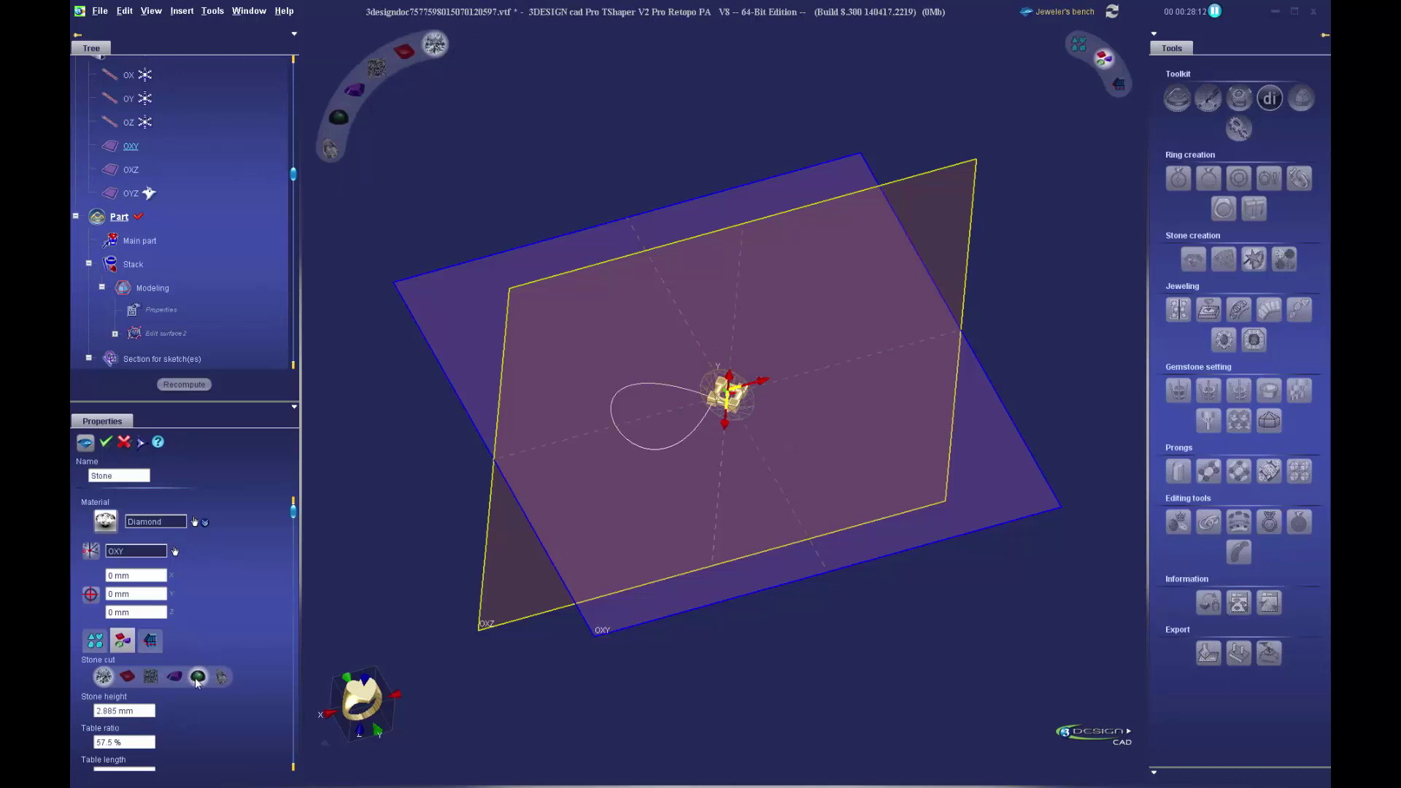
click(198, 678)
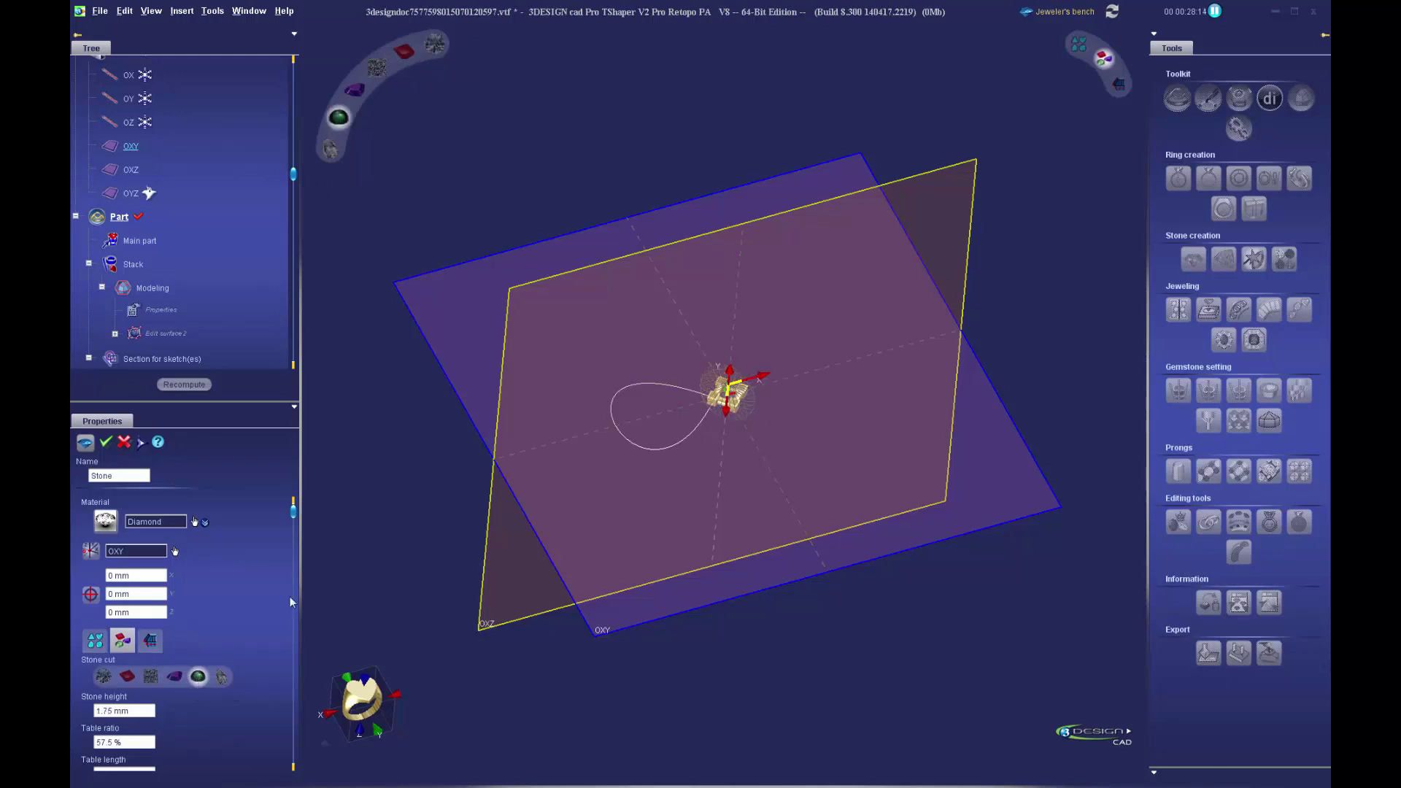
scroll(244, 632, down, 2)
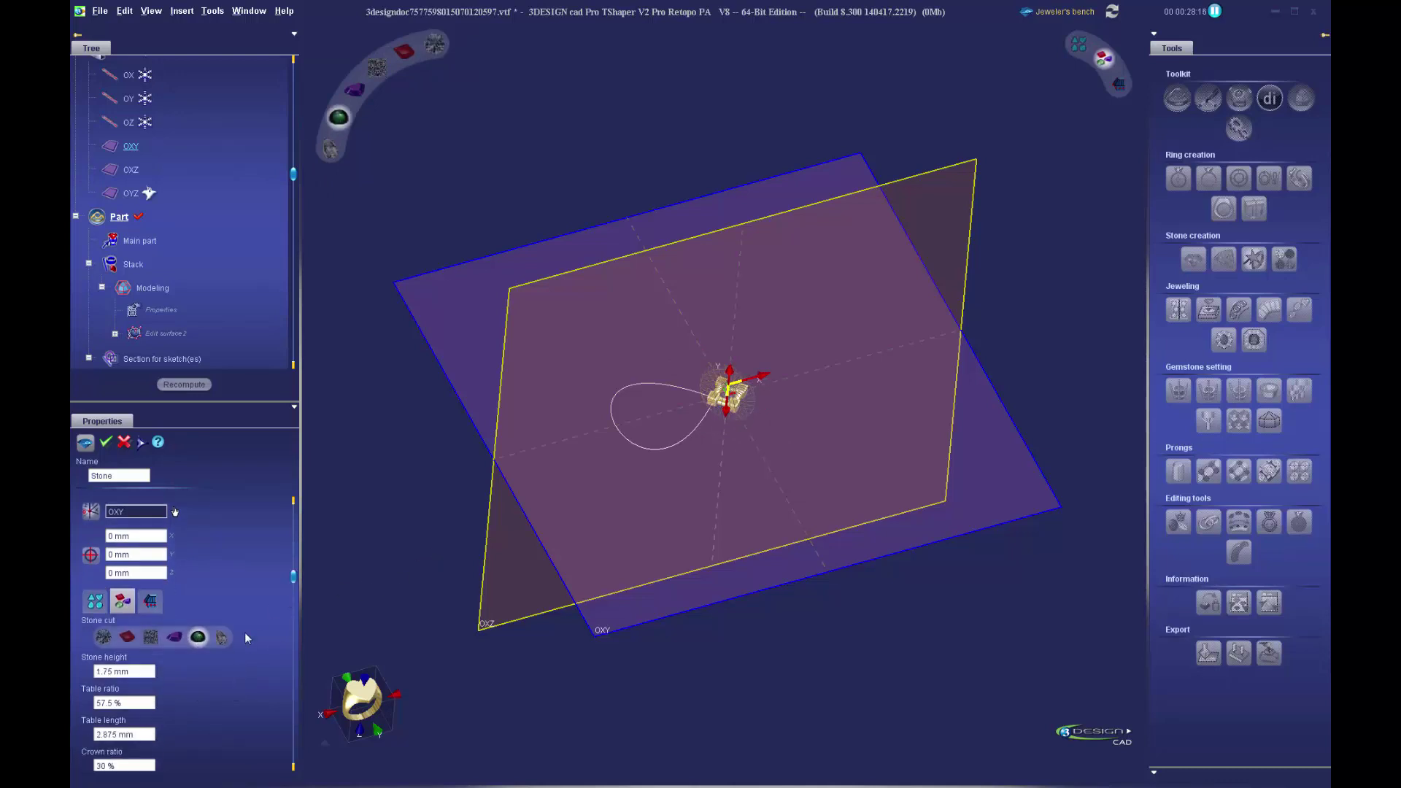
scroll(244, 632, up, 2)
- Assign the Star Sapphire material from the ornamental stones to the stone and confirm its creation
click(195, 521)
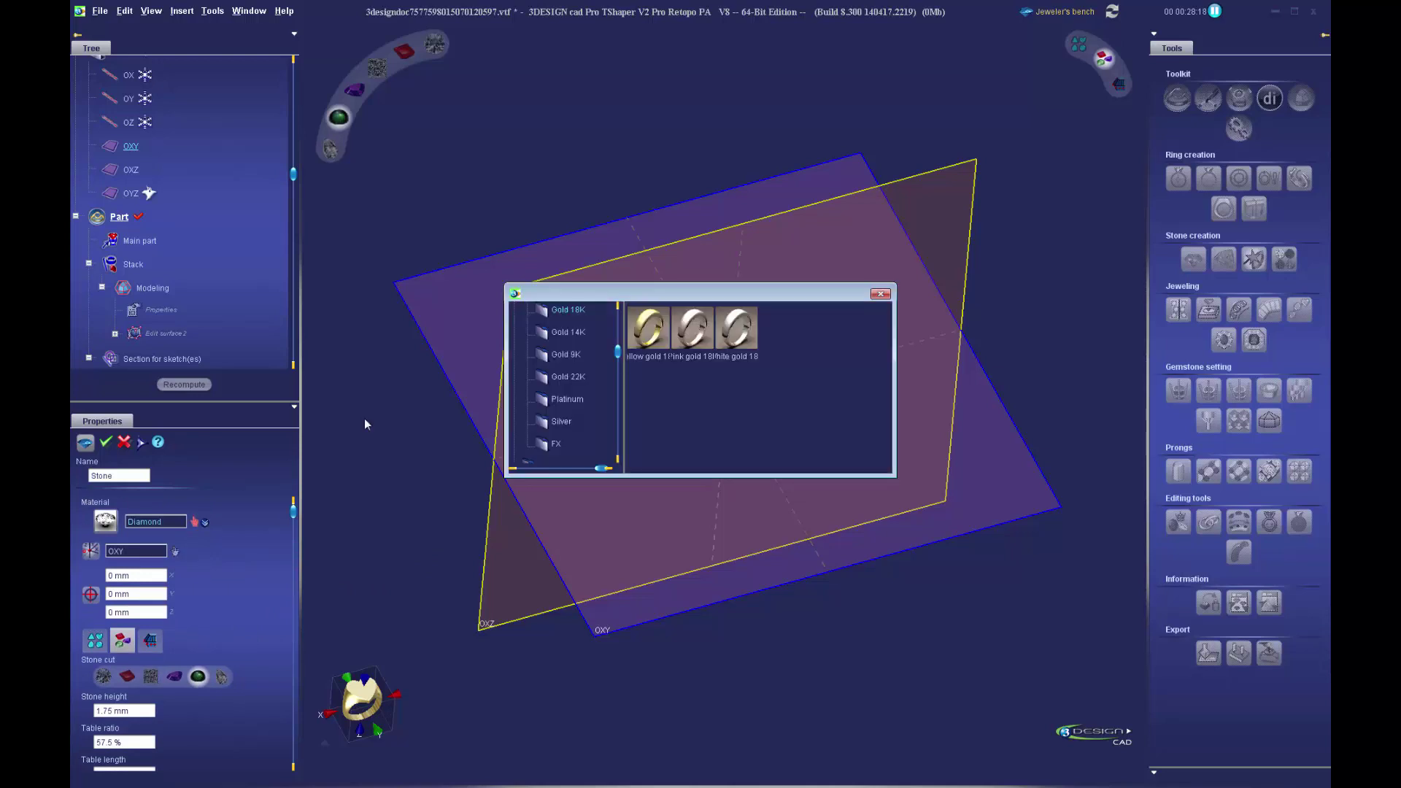
scroll(581, 423, down, 5)
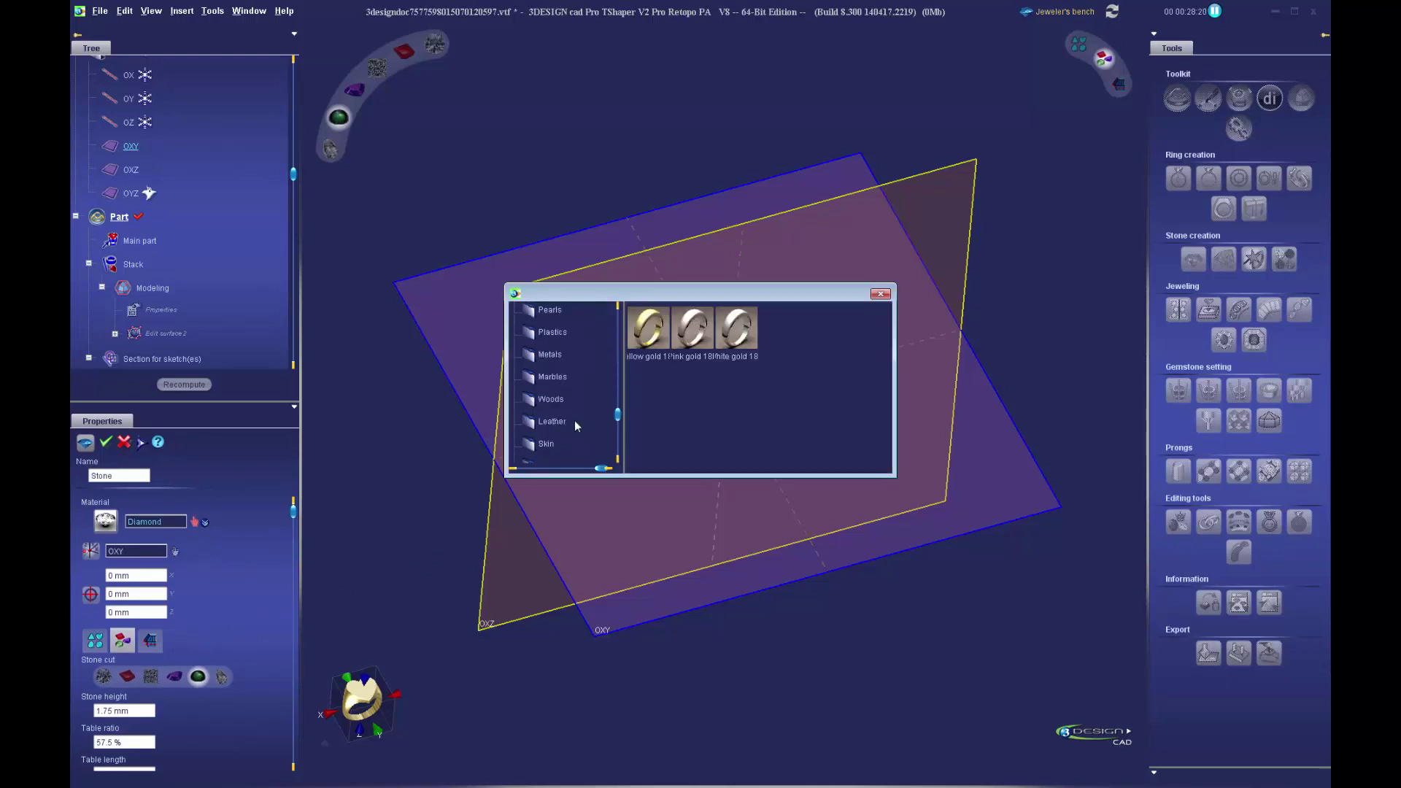
scroll(581, 404, down, 3)
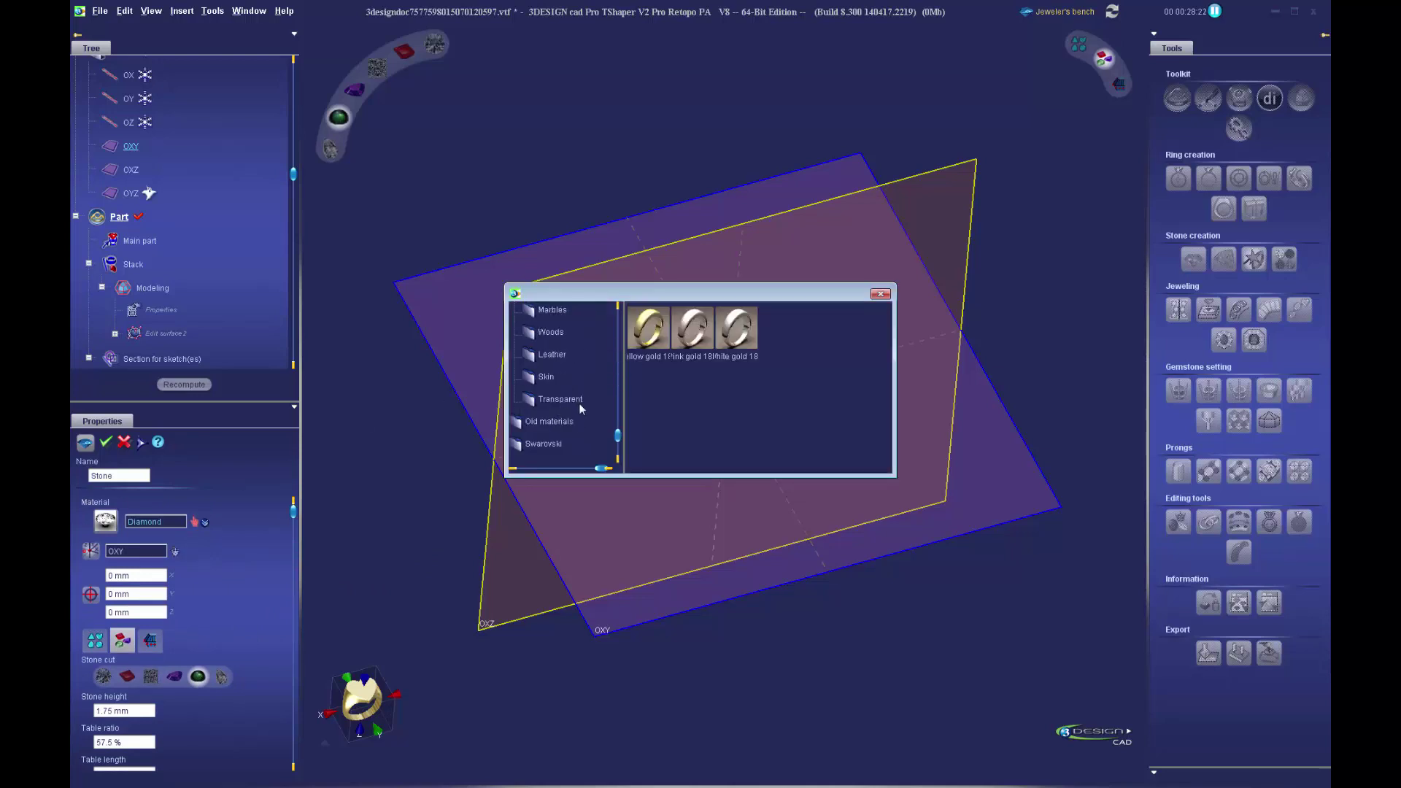
scroll(579, 403, up, 6)
click(564, 355)
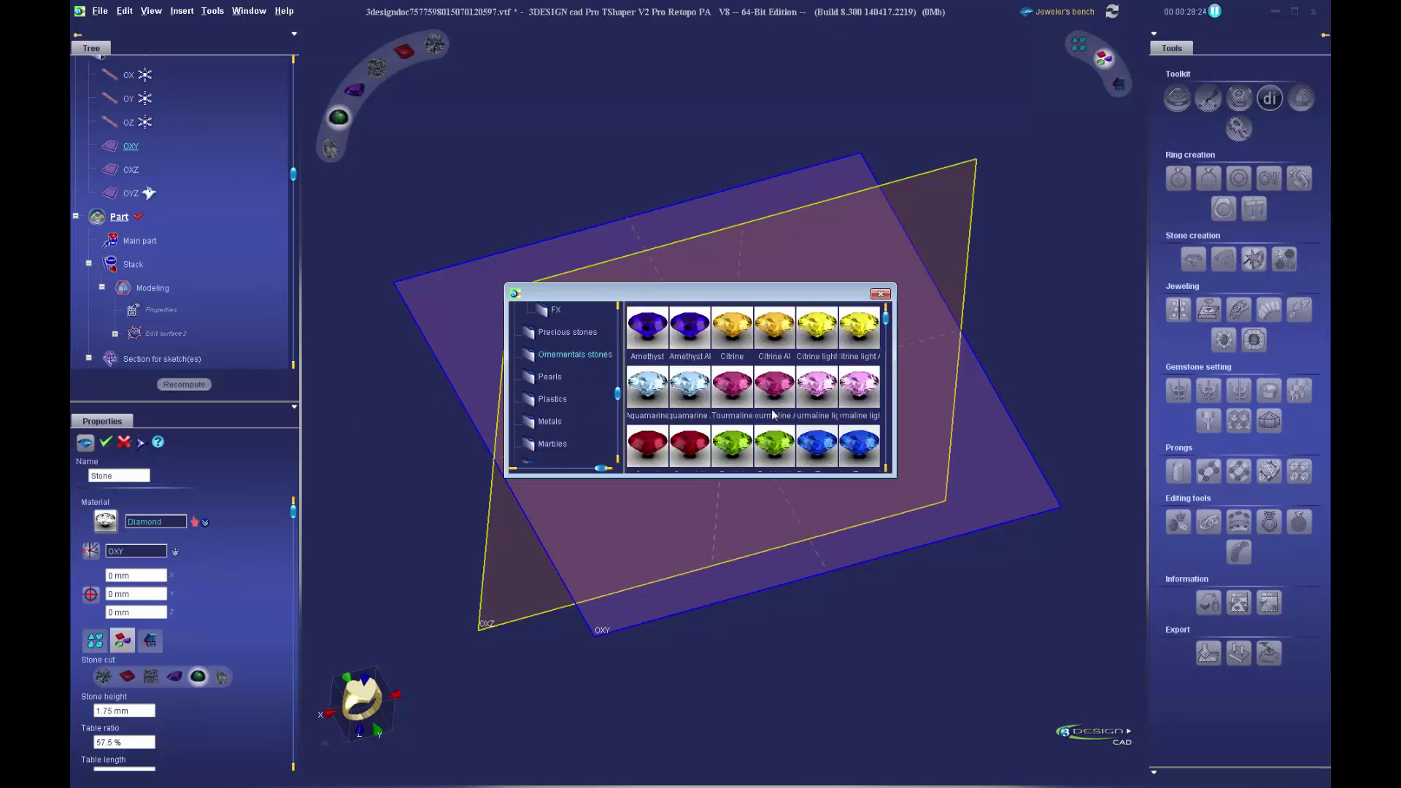
scroll(720, 385, down, 8)
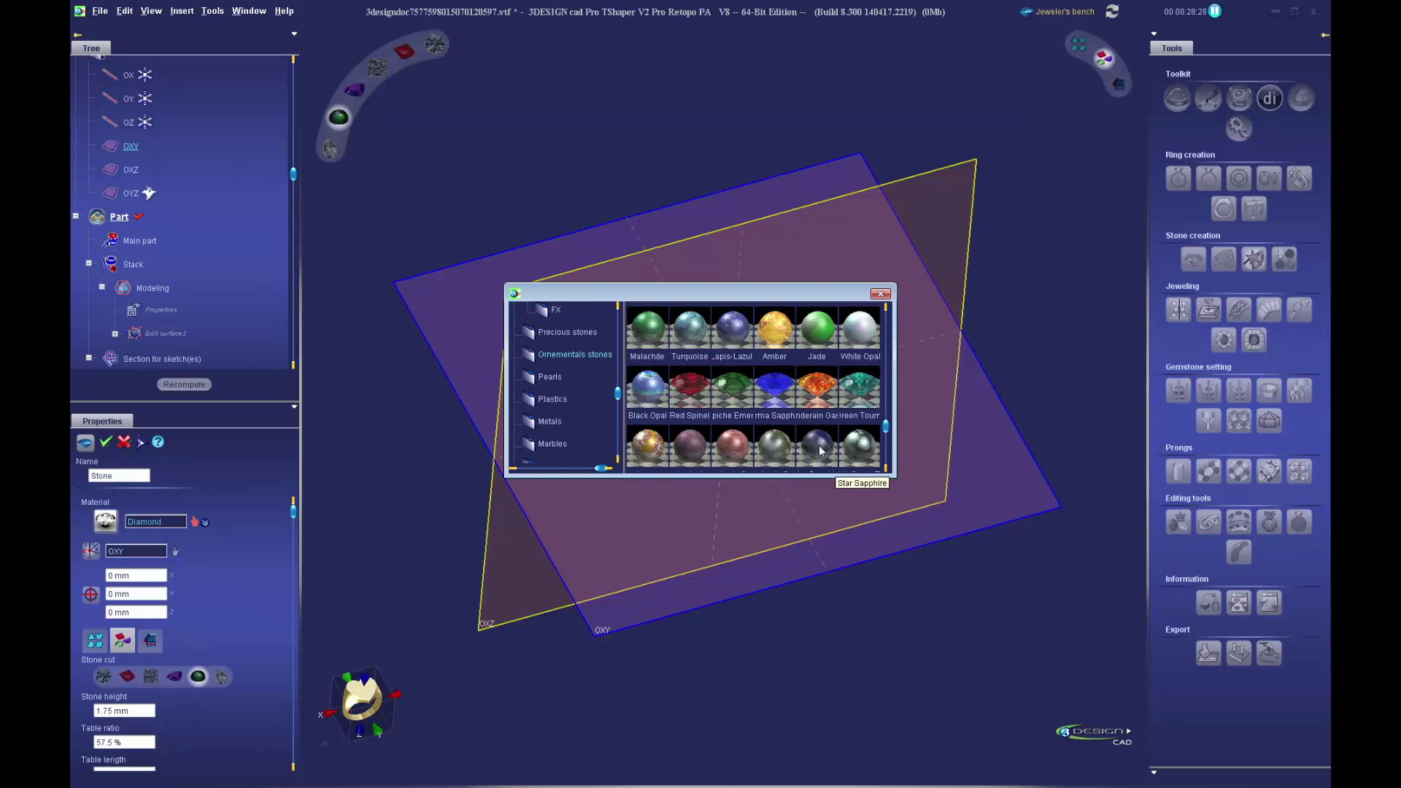
click(820, 450)
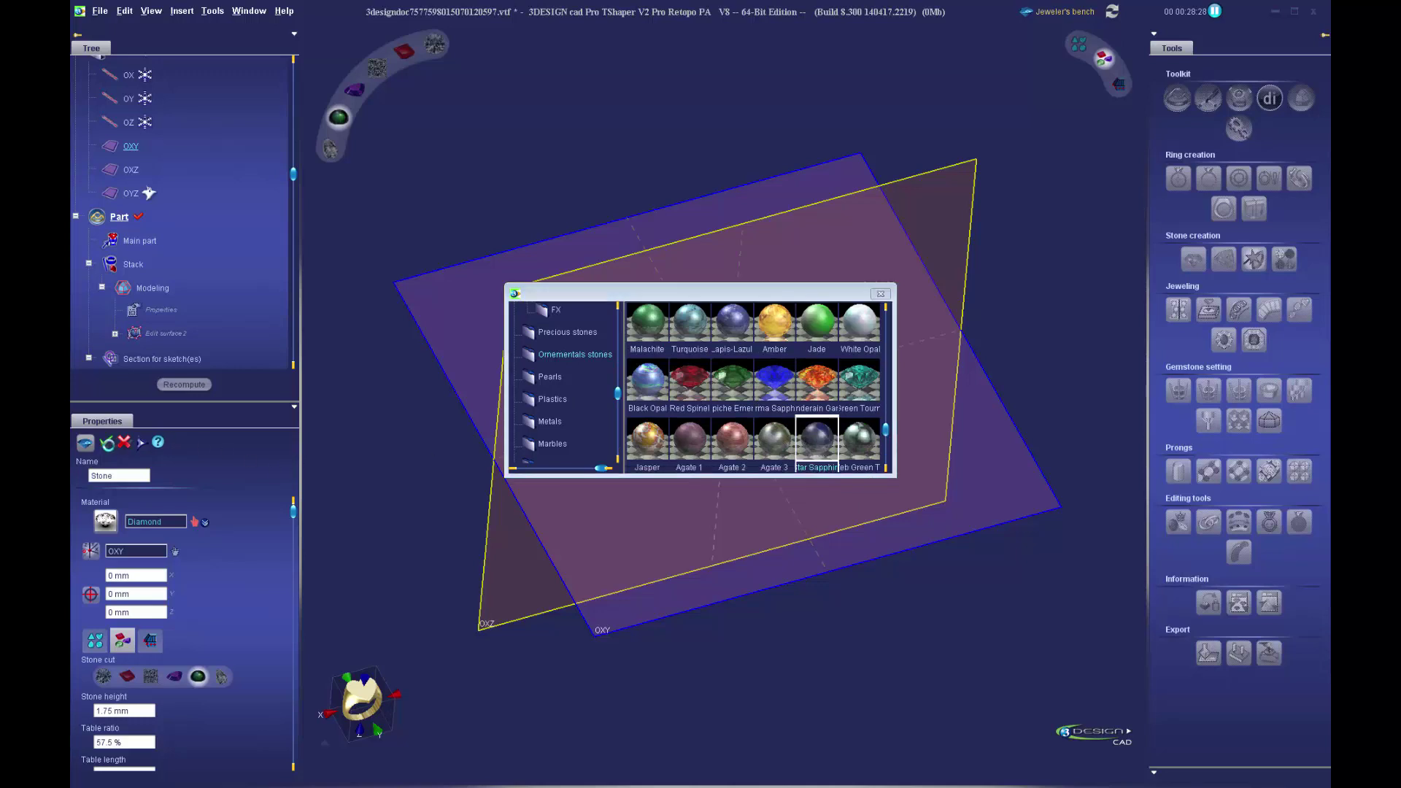
click(108, 442)
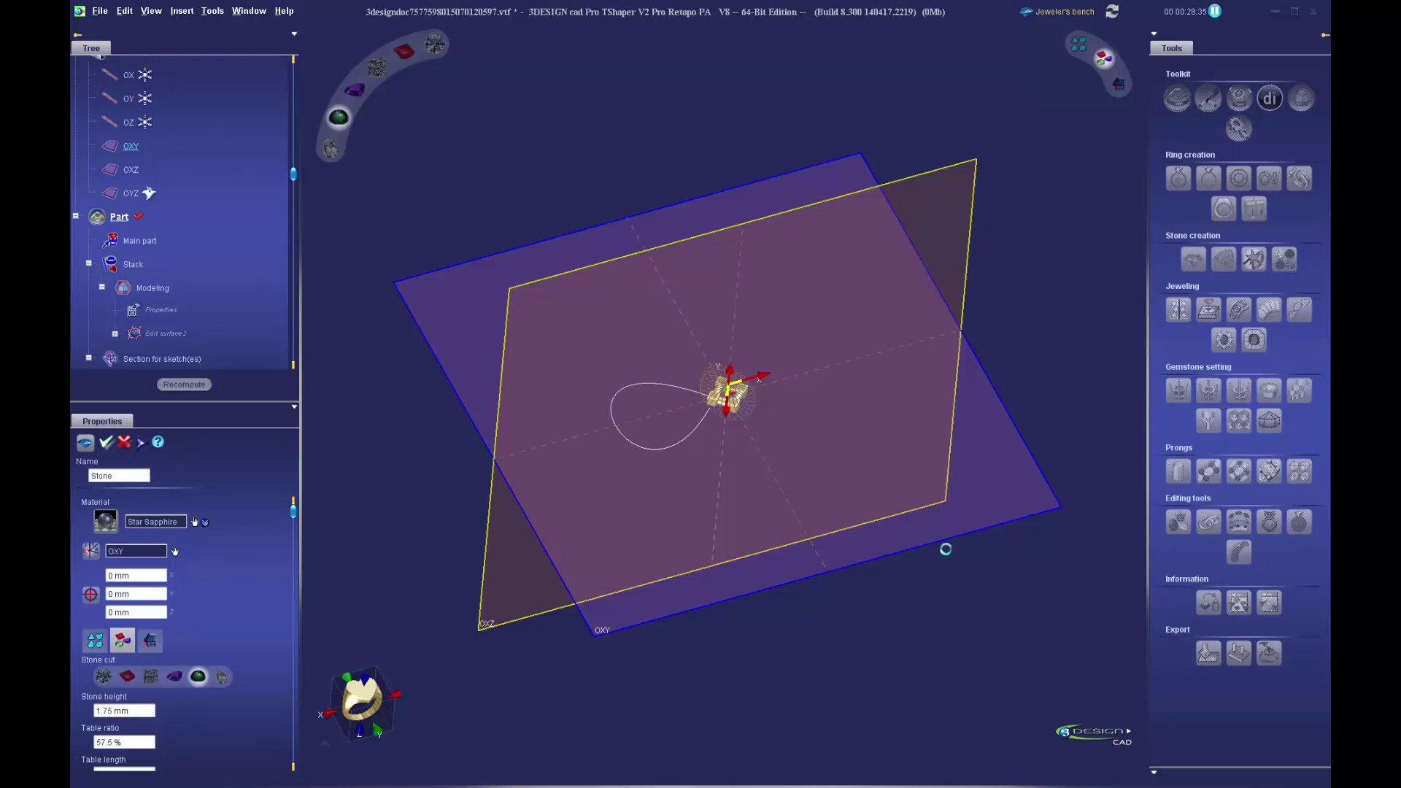
- Narrow the teardrop curve by moving its upper control point to about X -15.02 mm, Y 11.58 mm, and exit curve editing
click(383, 686)
scroll(716, 532, up, 5)
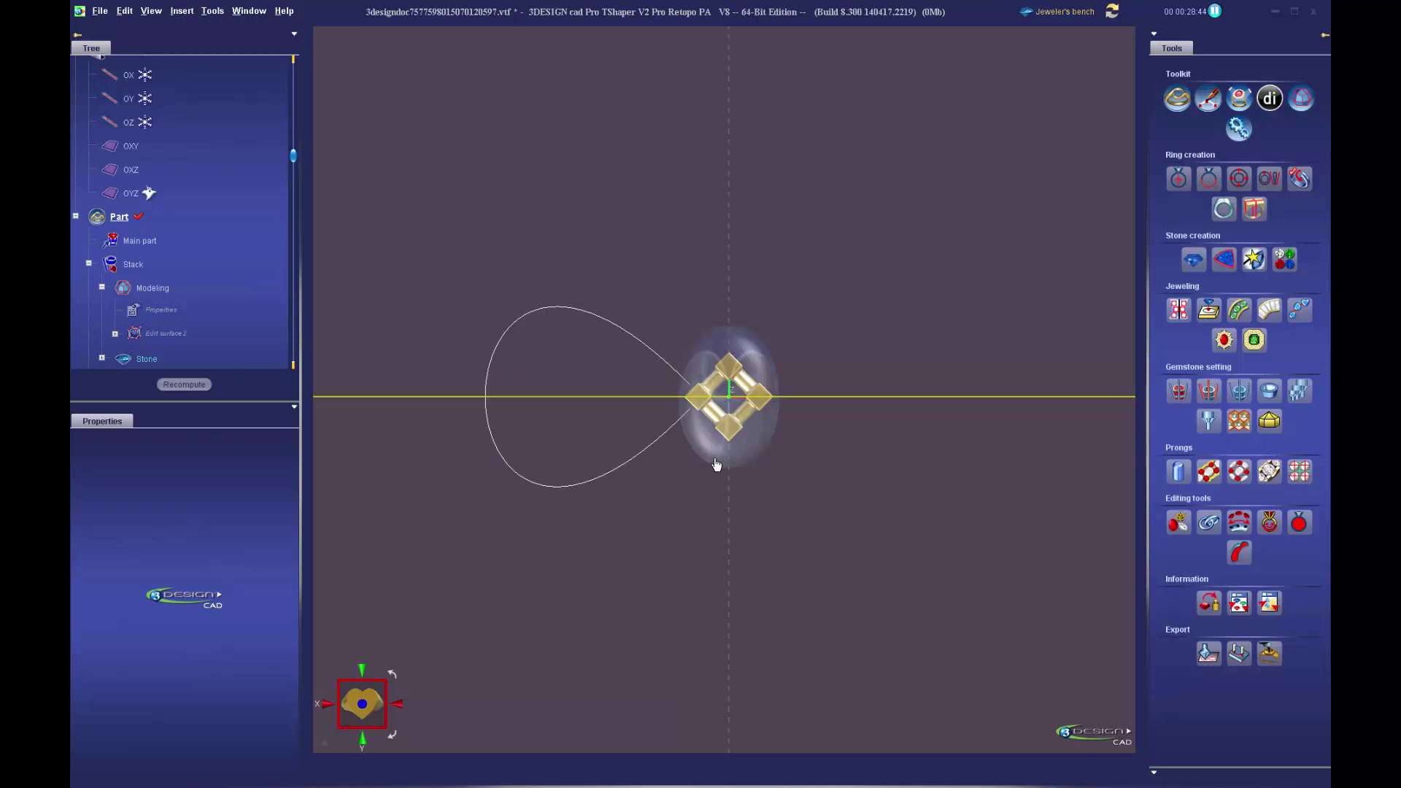
double_click(582, 322)
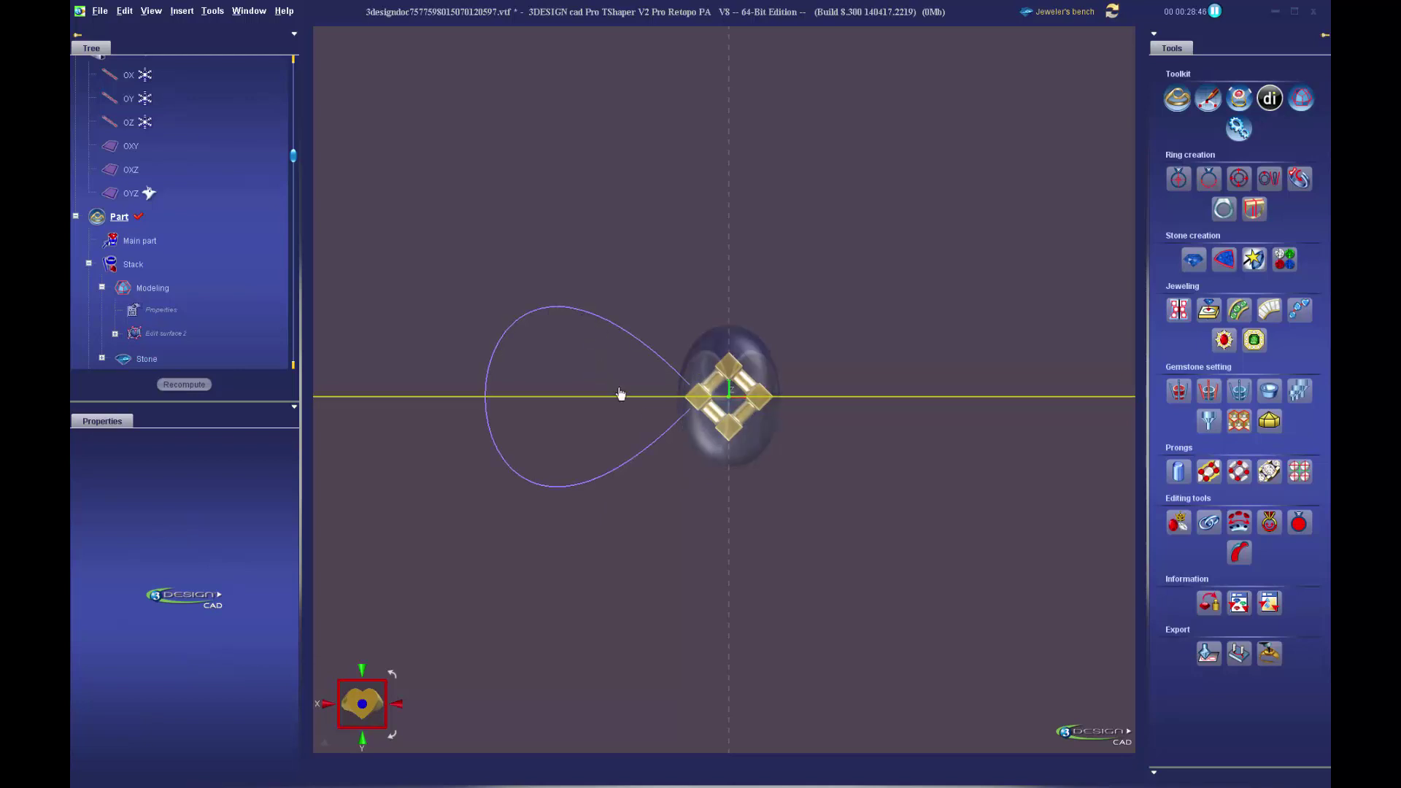
double_click(532, 327)
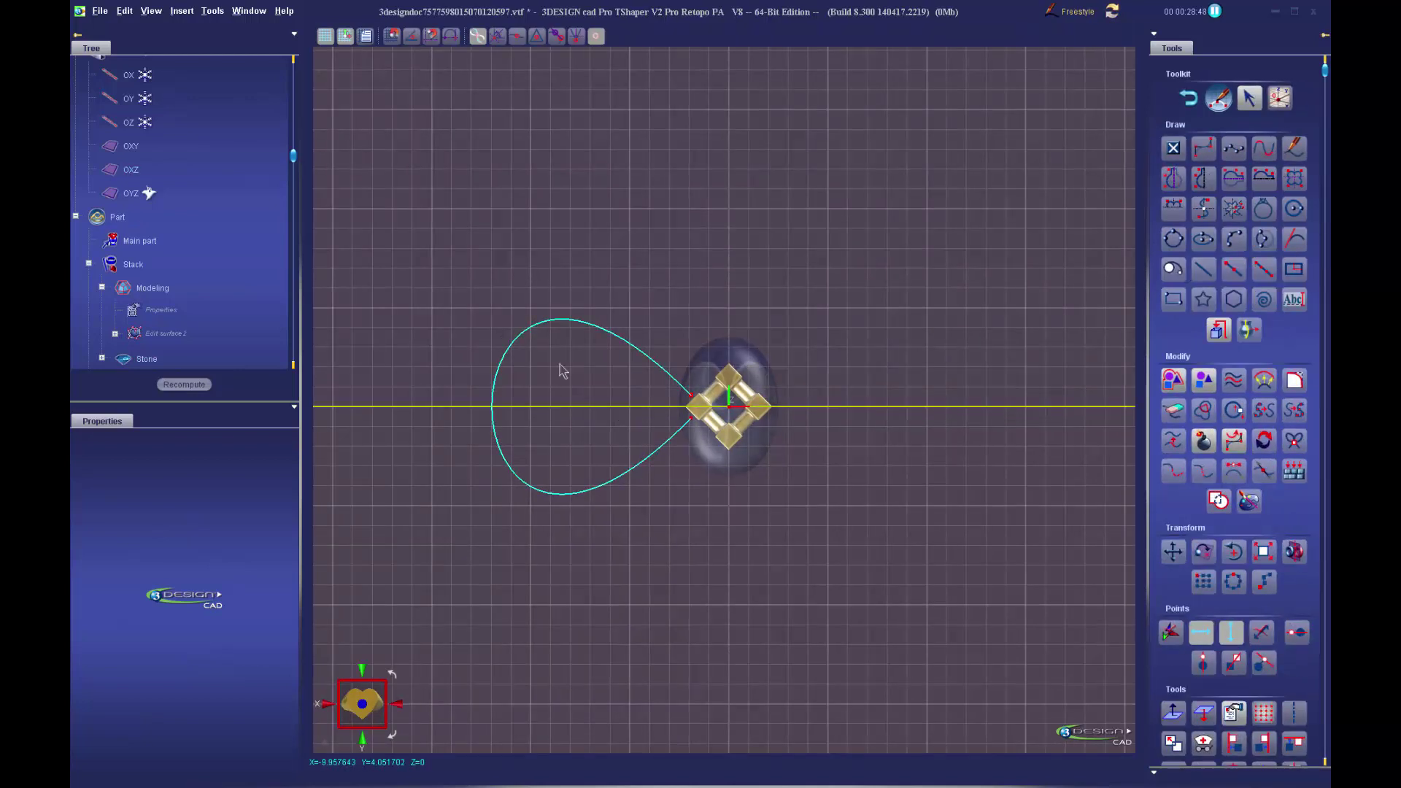
drag(425, 124, 432, 178)
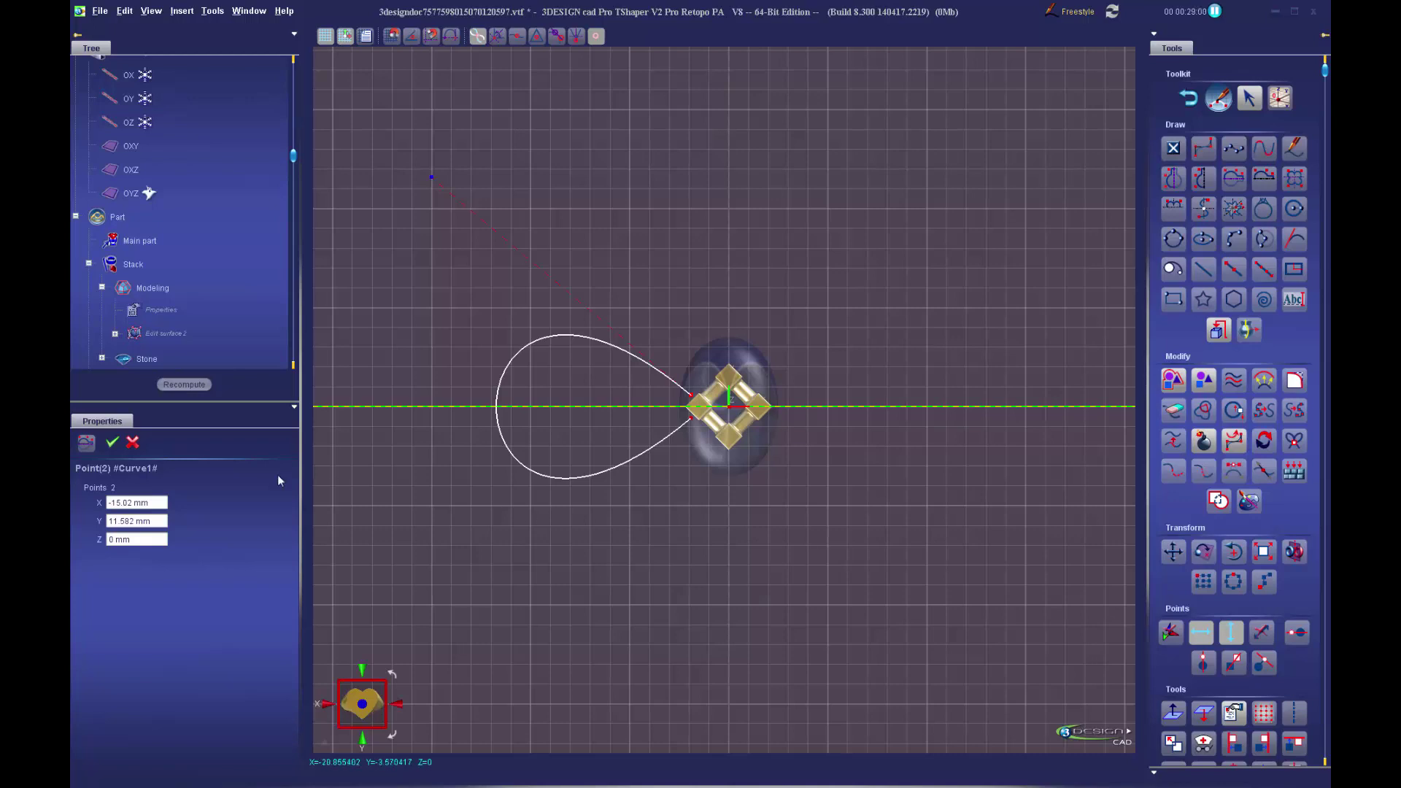
click(113, 443)
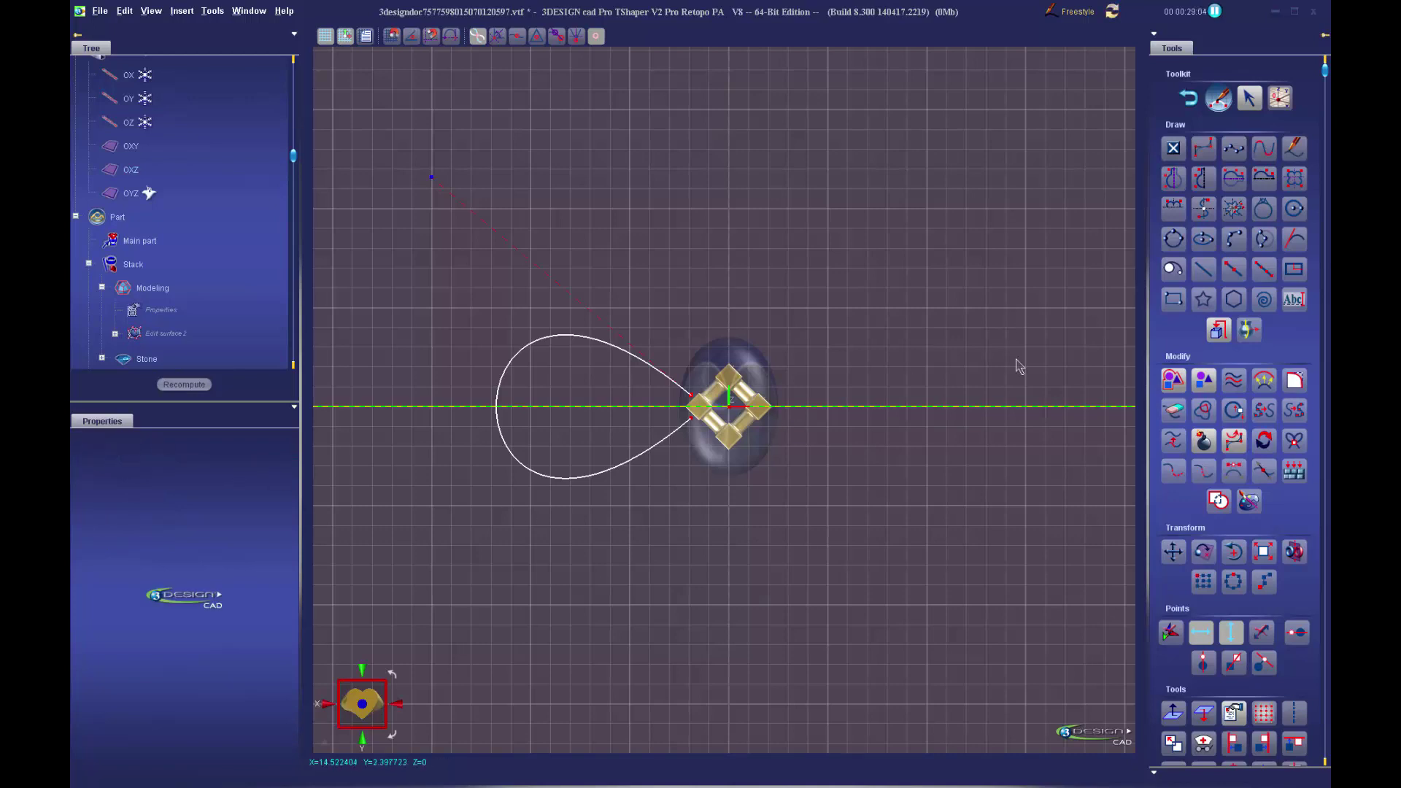
click(1188, 100)
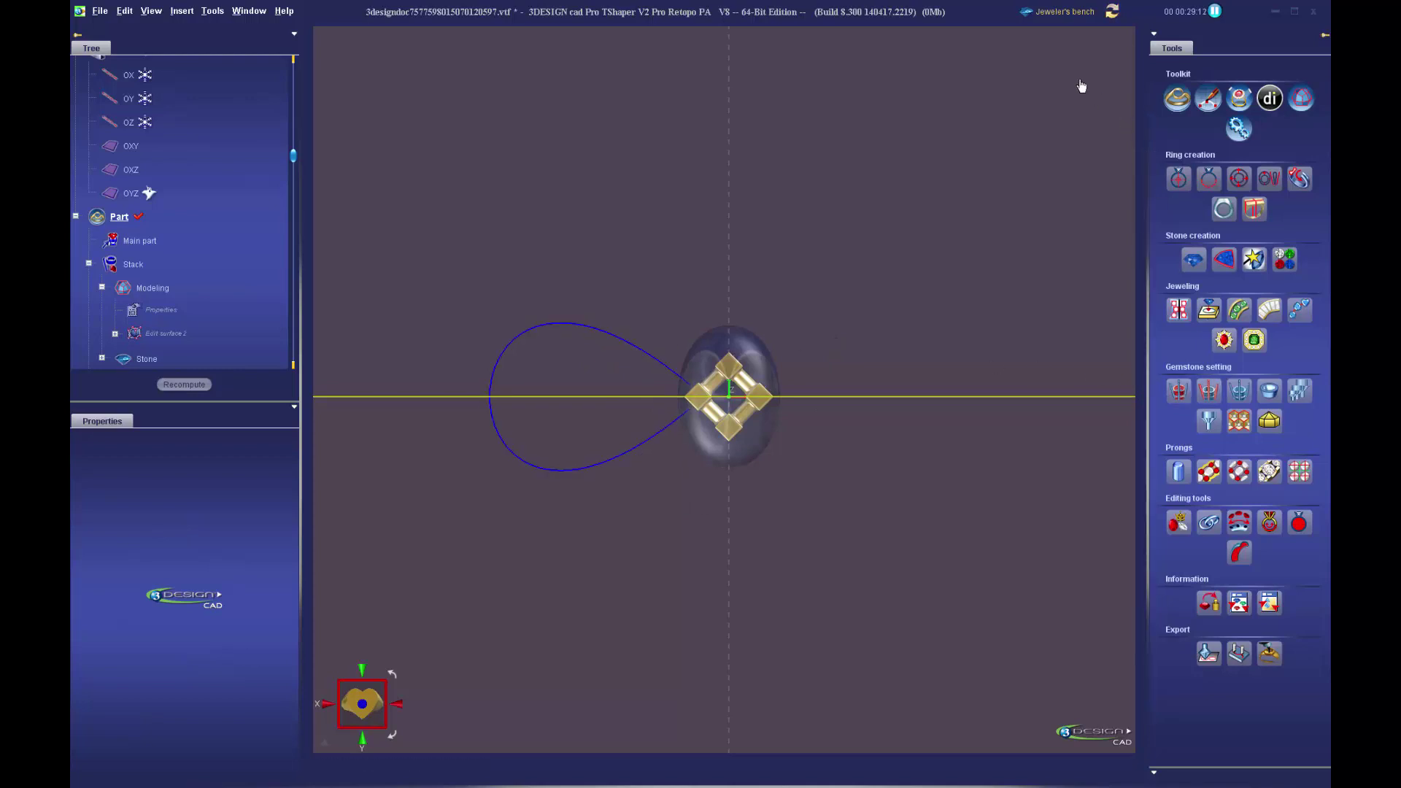
- Mirror the teardrop curve across the OYZ plane using the solids module
click(1062, 10)
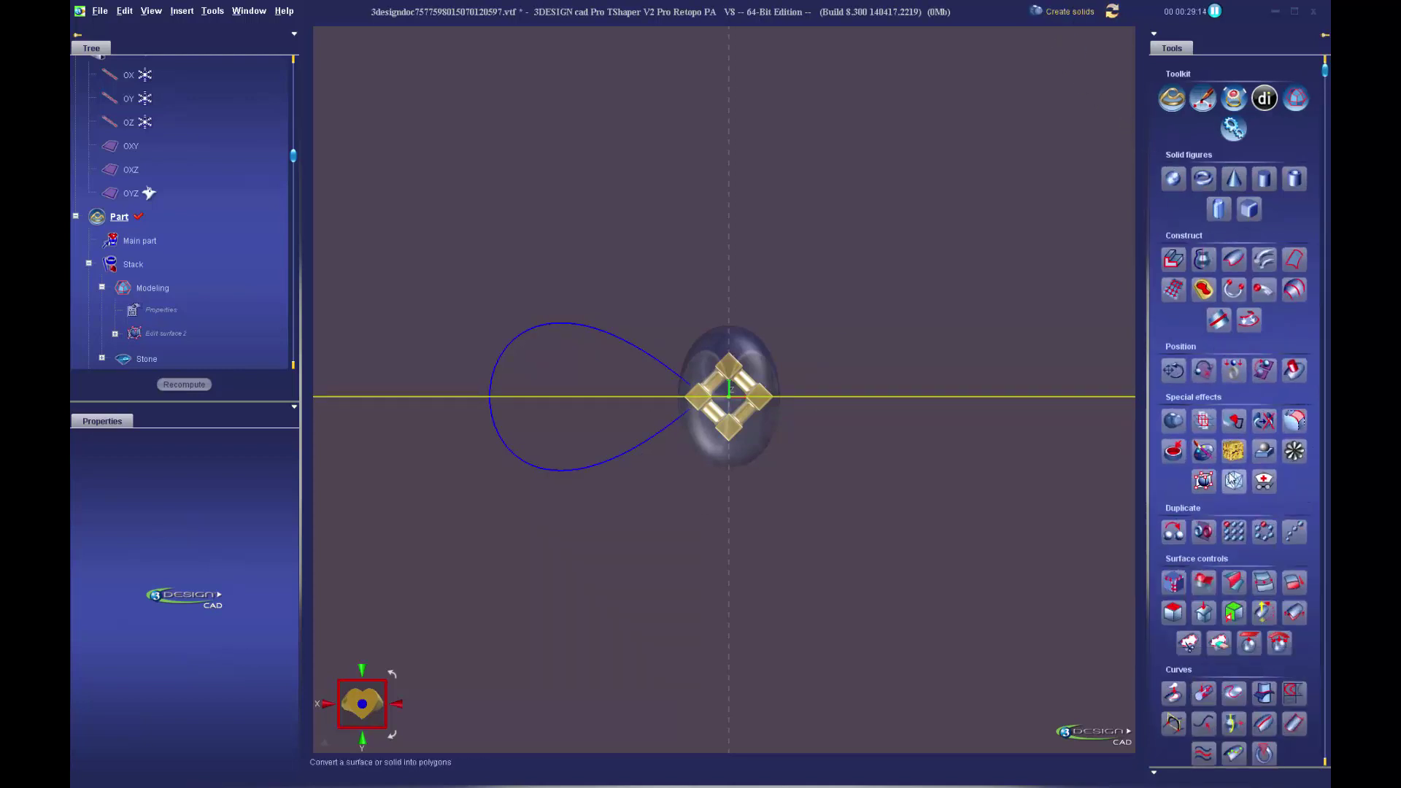
click(1205, 533)
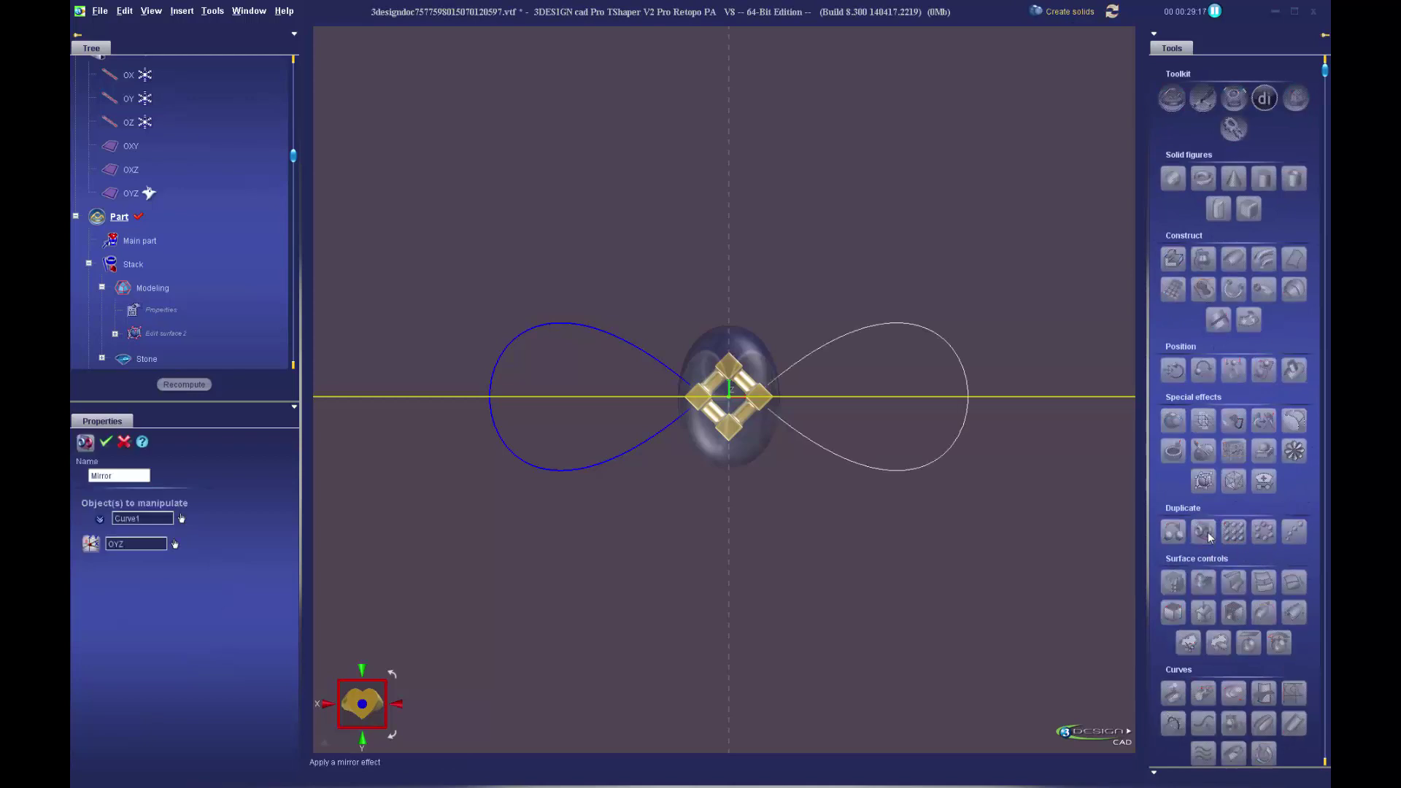
click(106, 442)
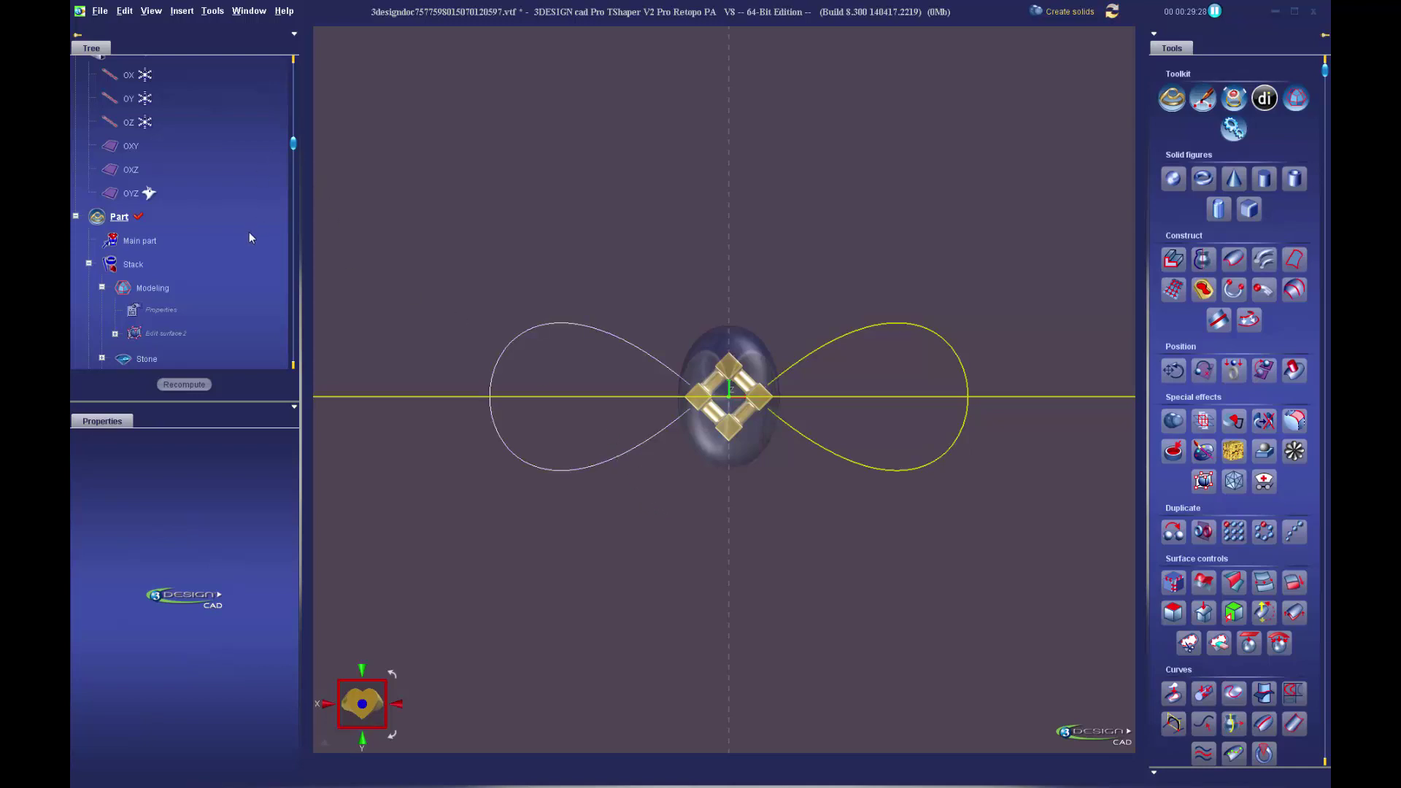
- Open the Edit surface2 element of the Modeling for subdivision surface editing
scroll(247, 259, down, 2)
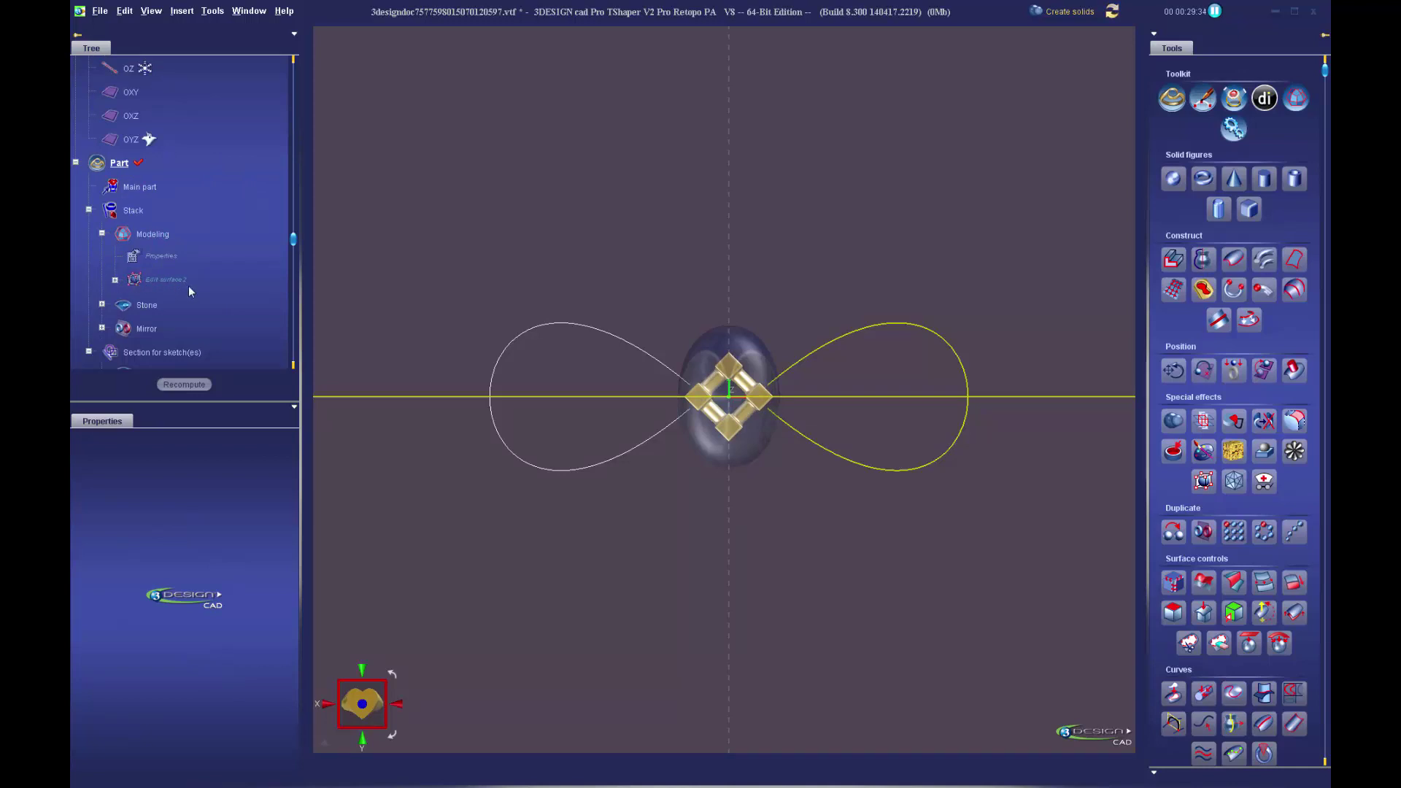
double_click(169, 279)
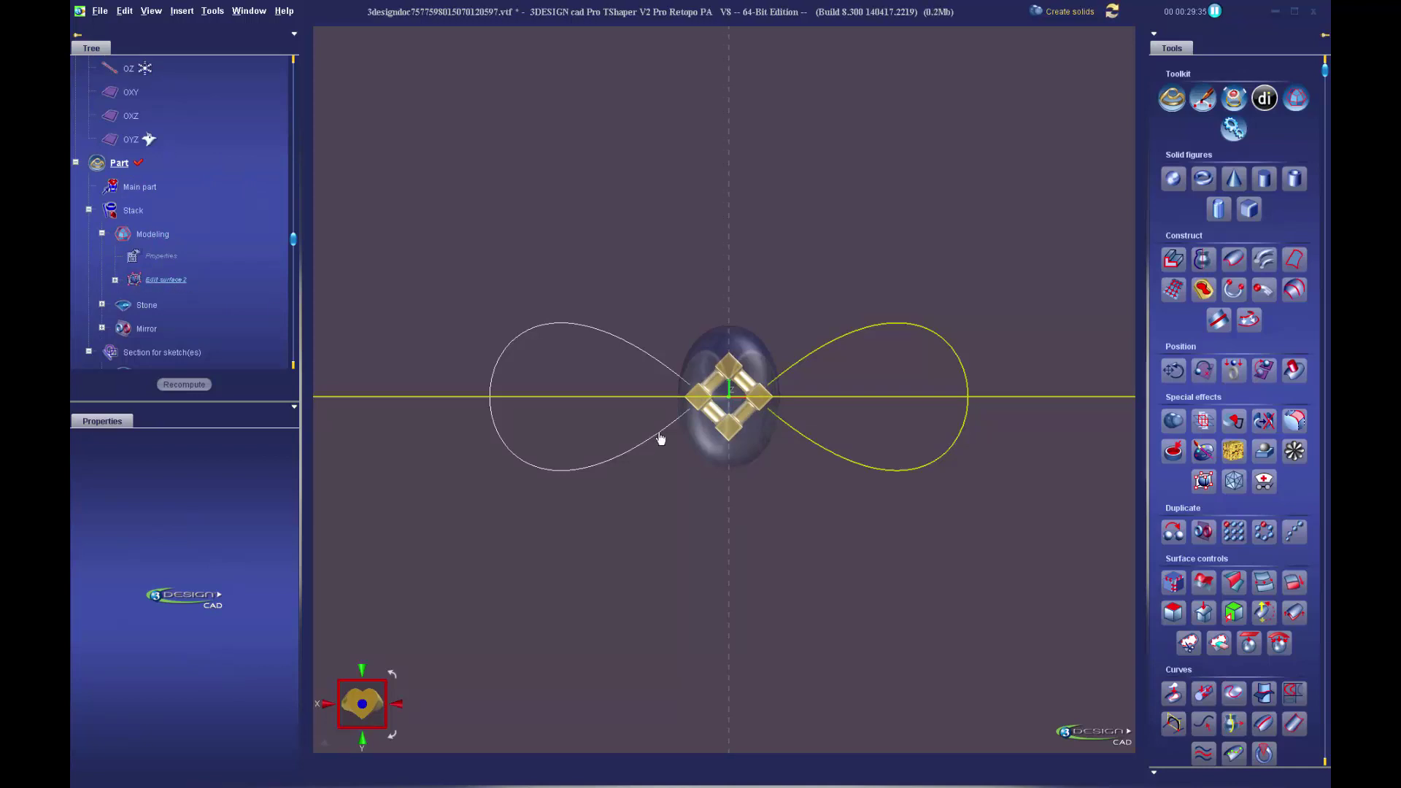
middle_drag(797, 539, 897, 314)
scroll(869, 431, up, 3)
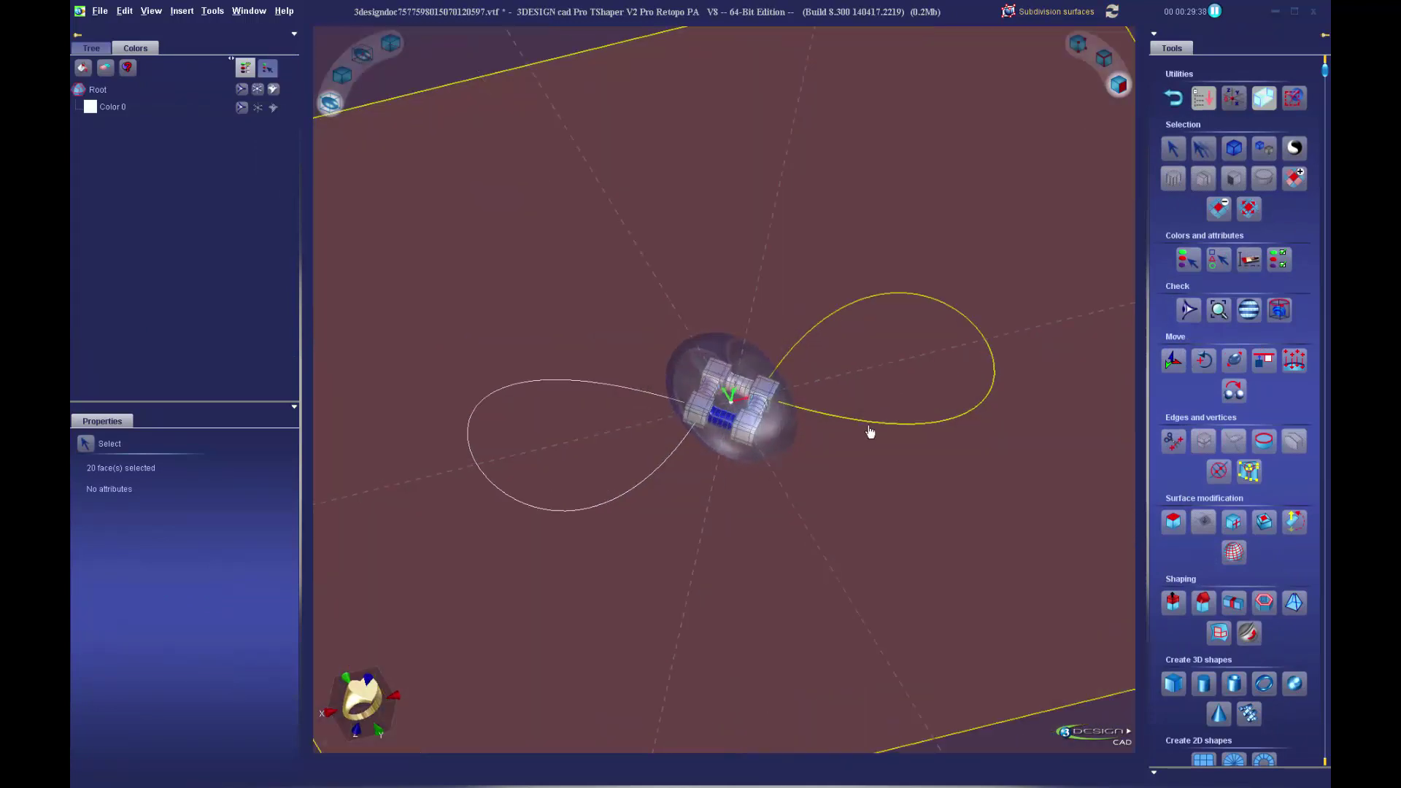
- Hide the Stone element to expose the ring of bridged cubes
middle_drag(885, 437, 821, 404)
scroll(854, 438, up, 2)
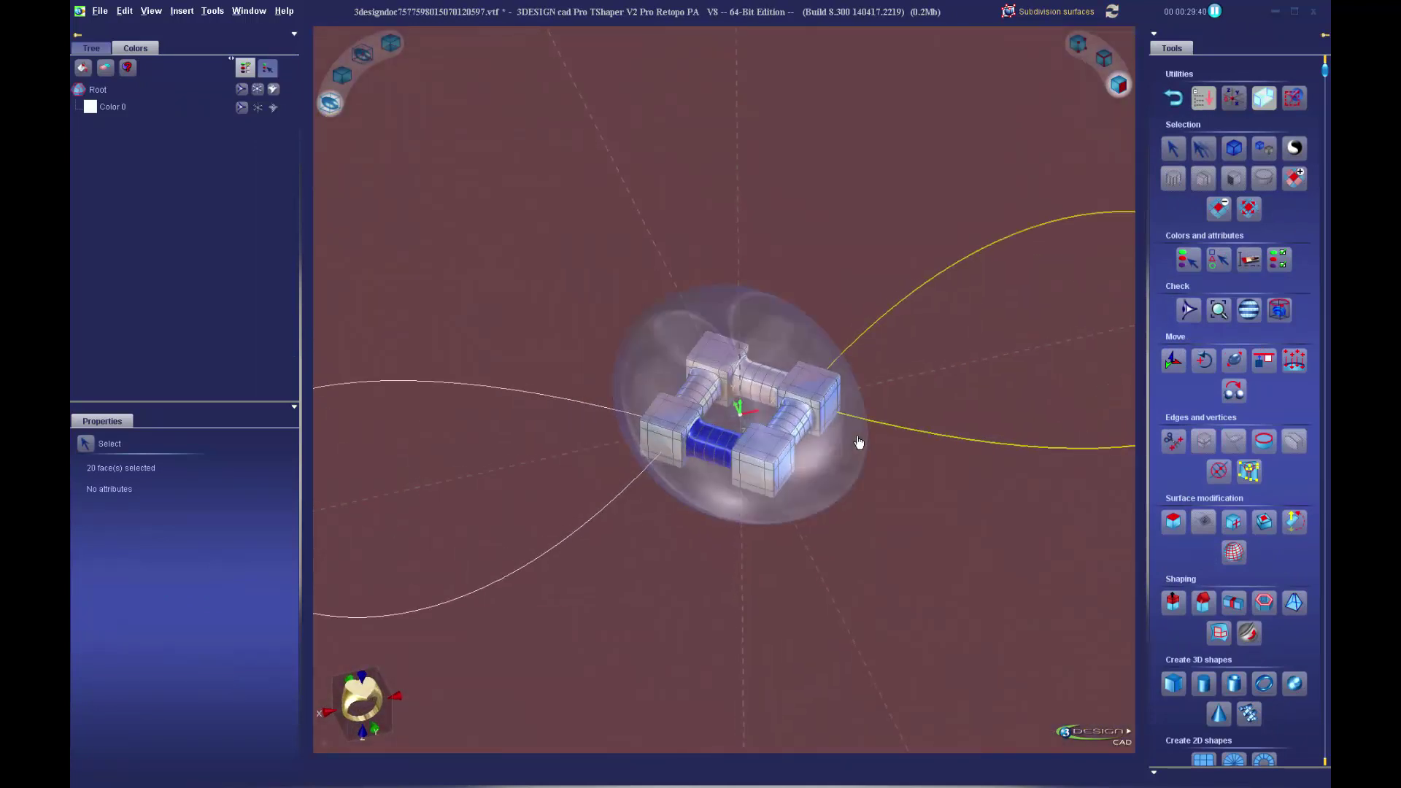
scroll(878, 455, down, 1)
scroll(874, 467, up, 3)
middle_drag(875, 468, 828, 389)
middle_drag(878, 436, 833, 465)
scroll(833, 471, up, 2)
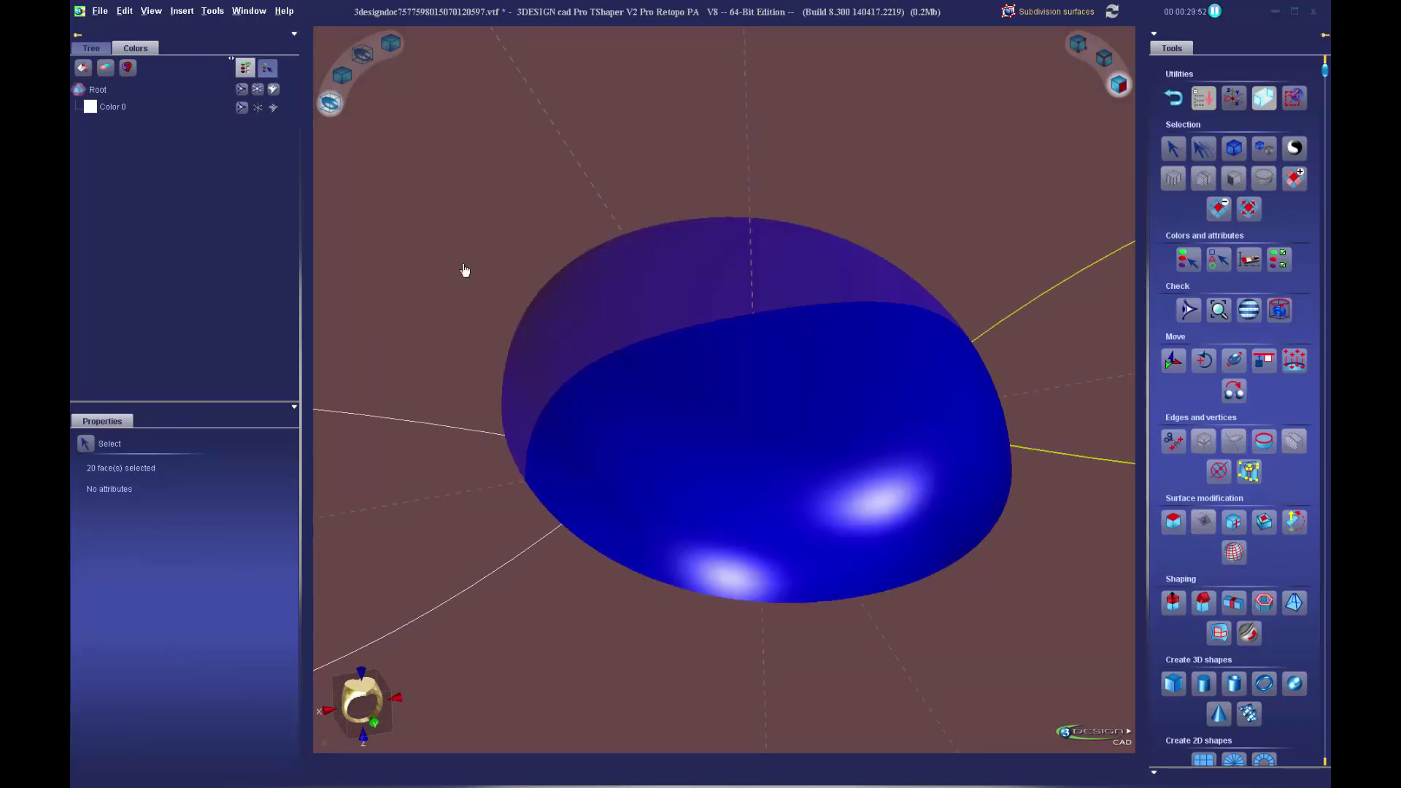
click(91, 48)
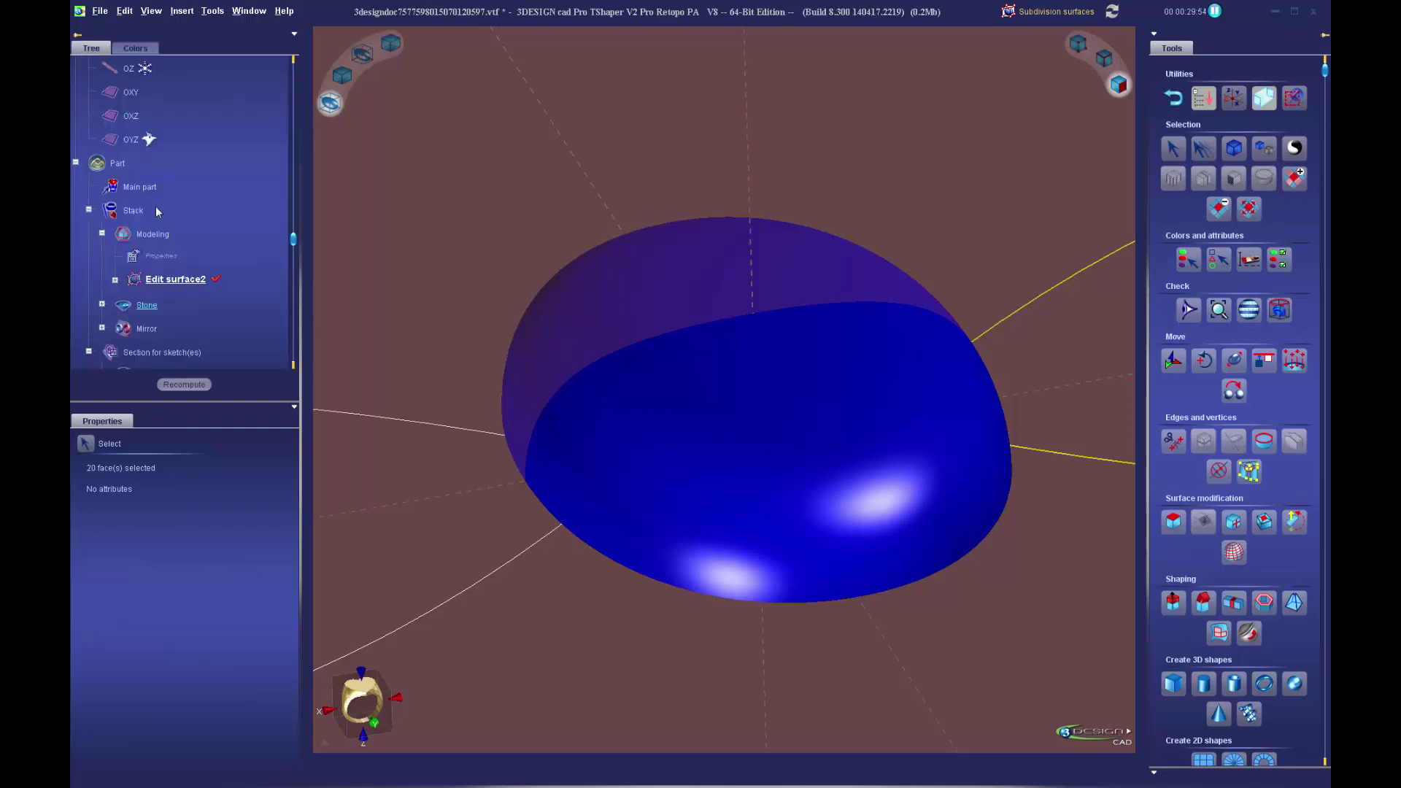
right_click(159, 281)
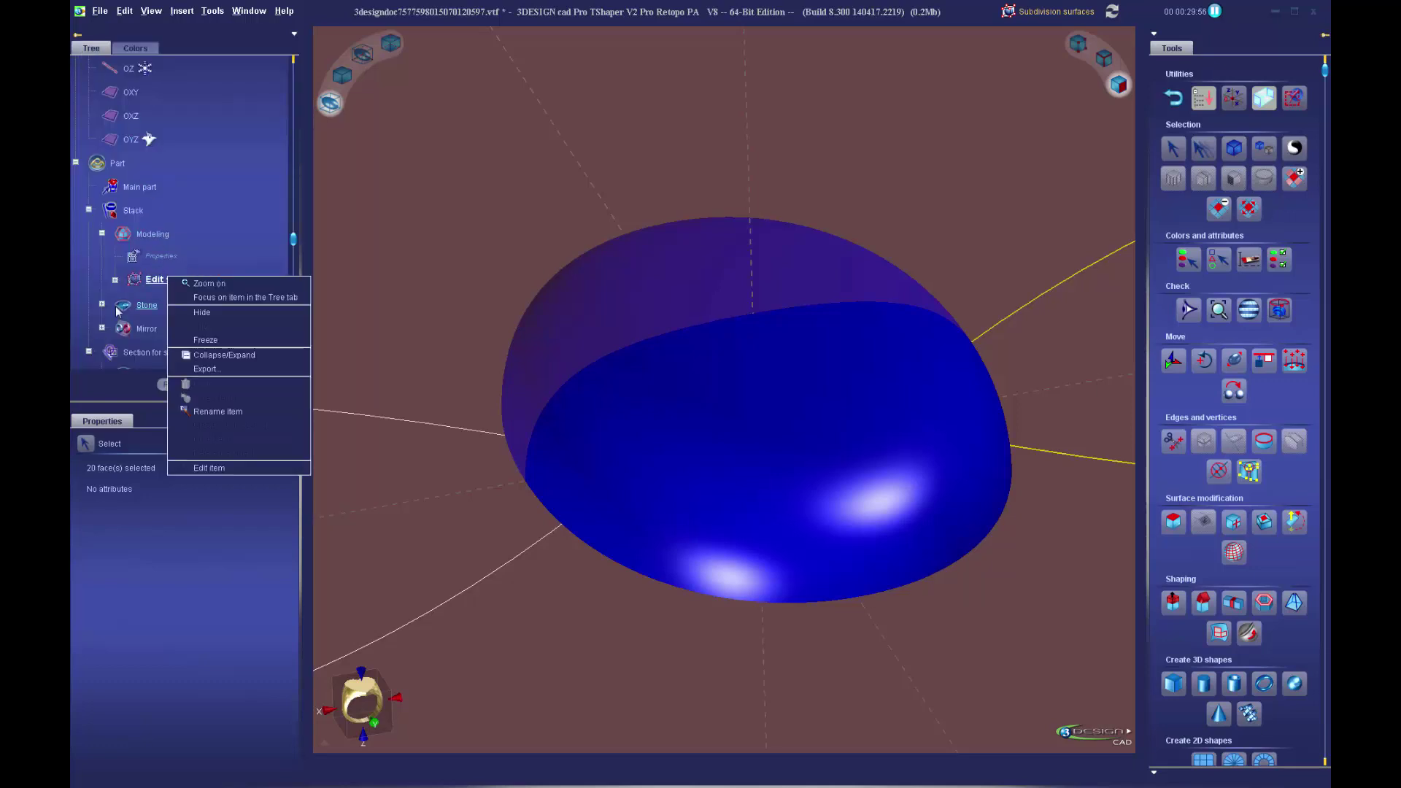
click(208, 468)
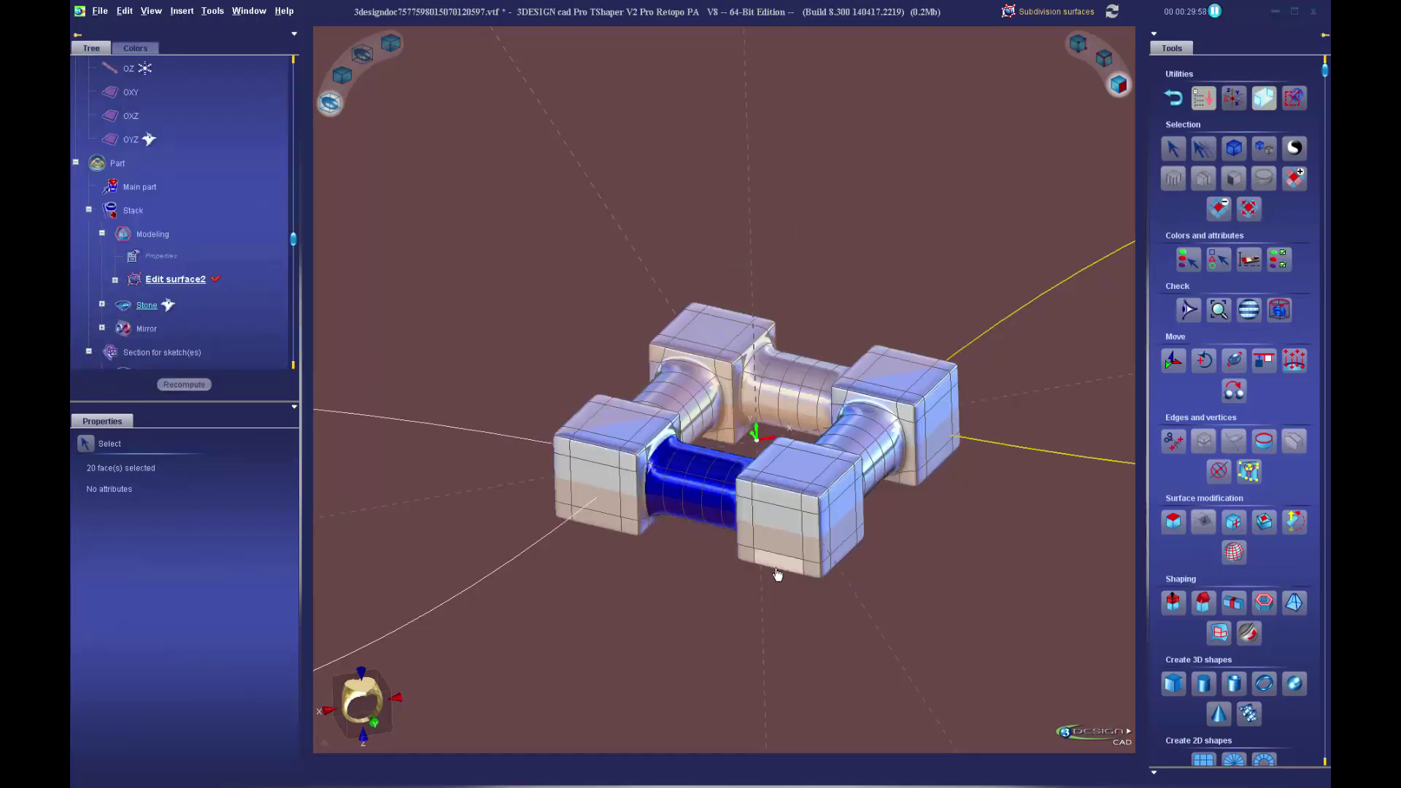
- Assign a new red color (255, 0, 0) to the two outer faces of the cube where the original teardrop curve ends
click(597, 482)
right_drag(785, 625, 744, 584)
scroll(745, 584, up, 2)
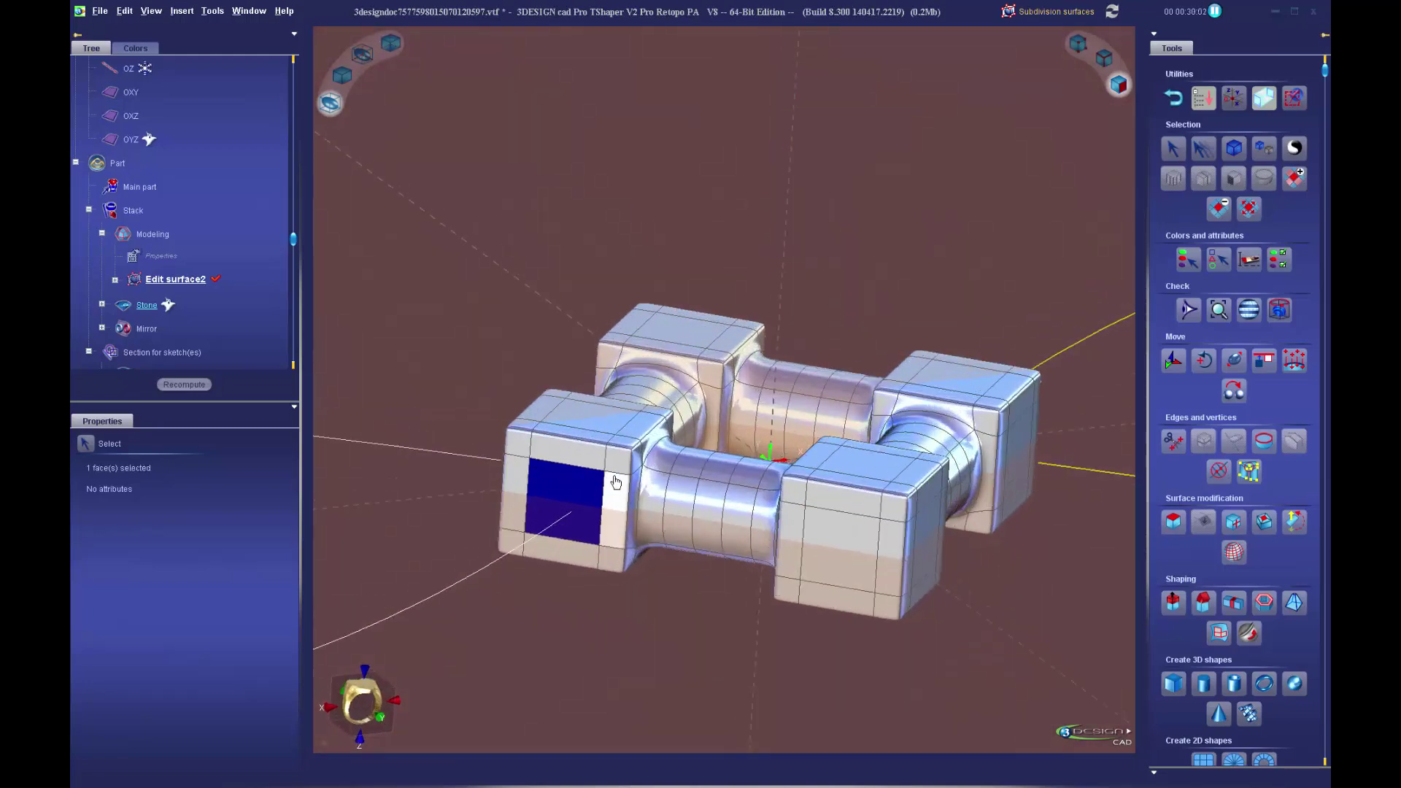
right_drag(616, 482, 664, 484)
ctrl+click(694, 511)
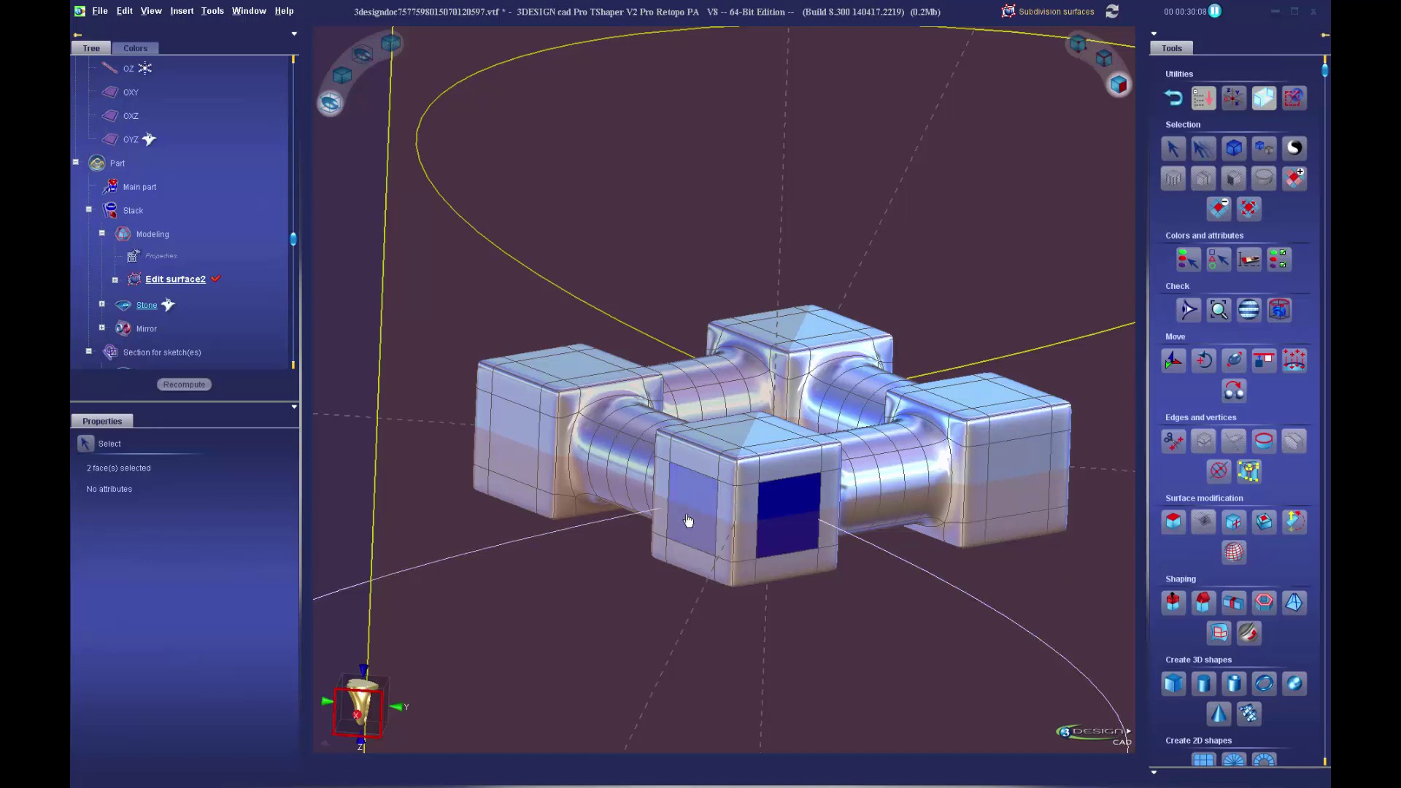
right_click(786, 507)
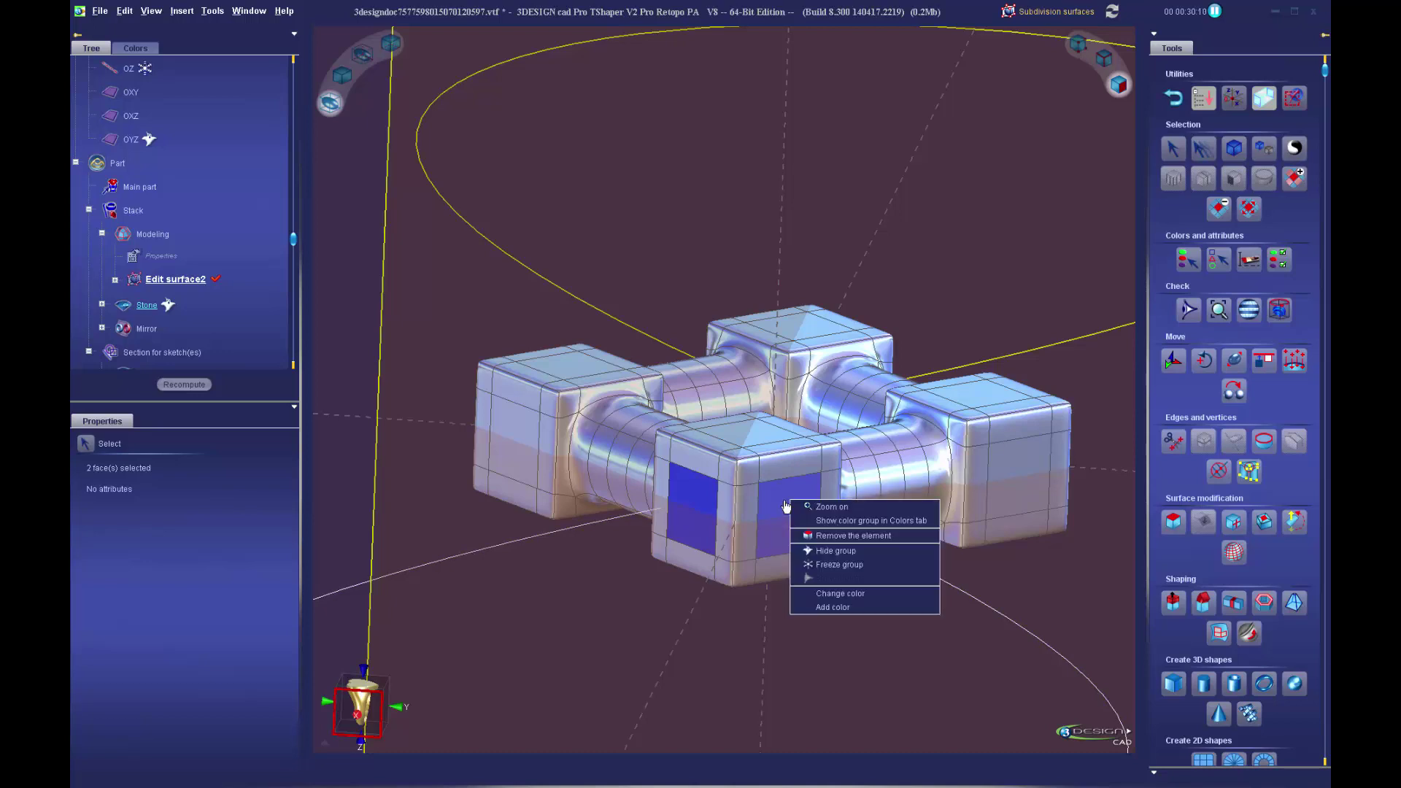
click(829, 605)
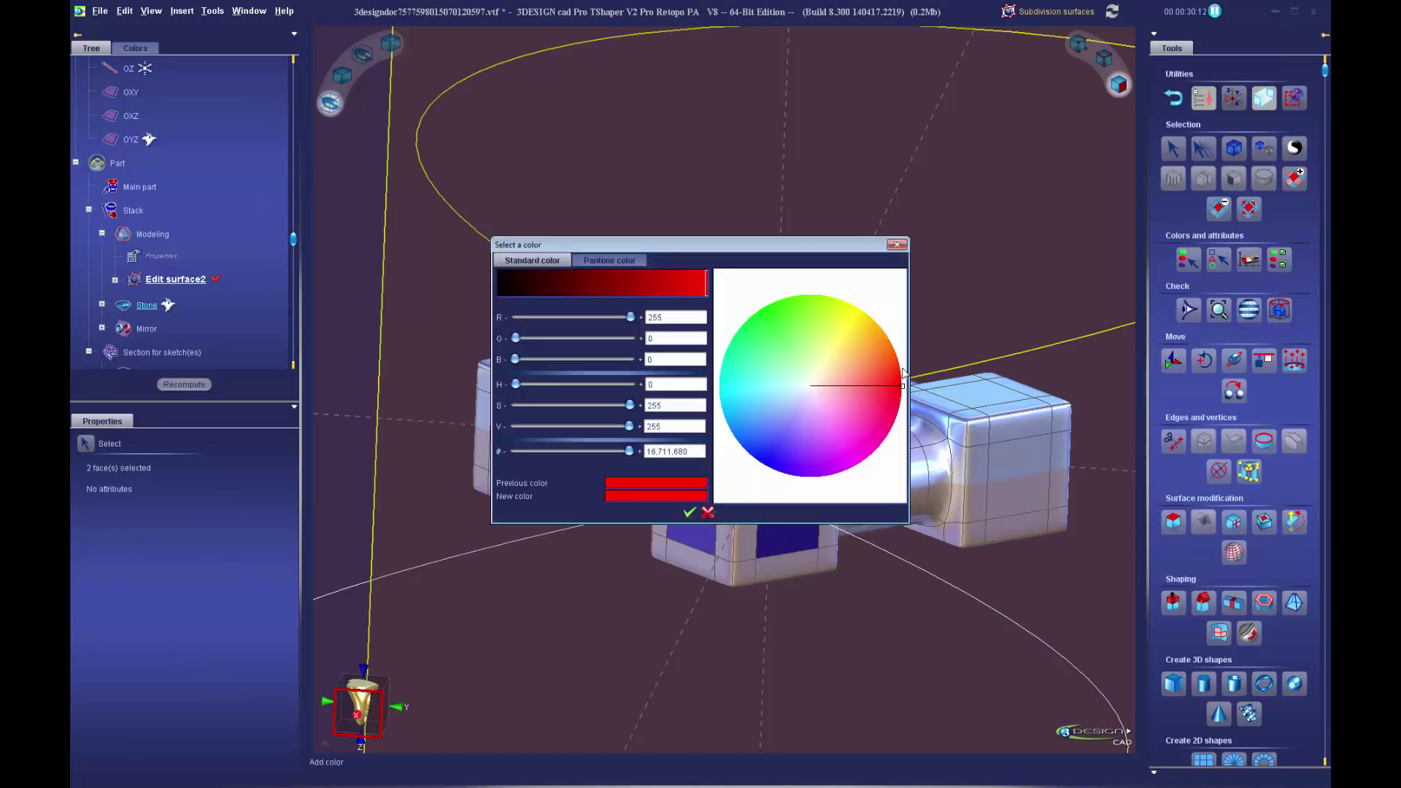
click(691, 513)
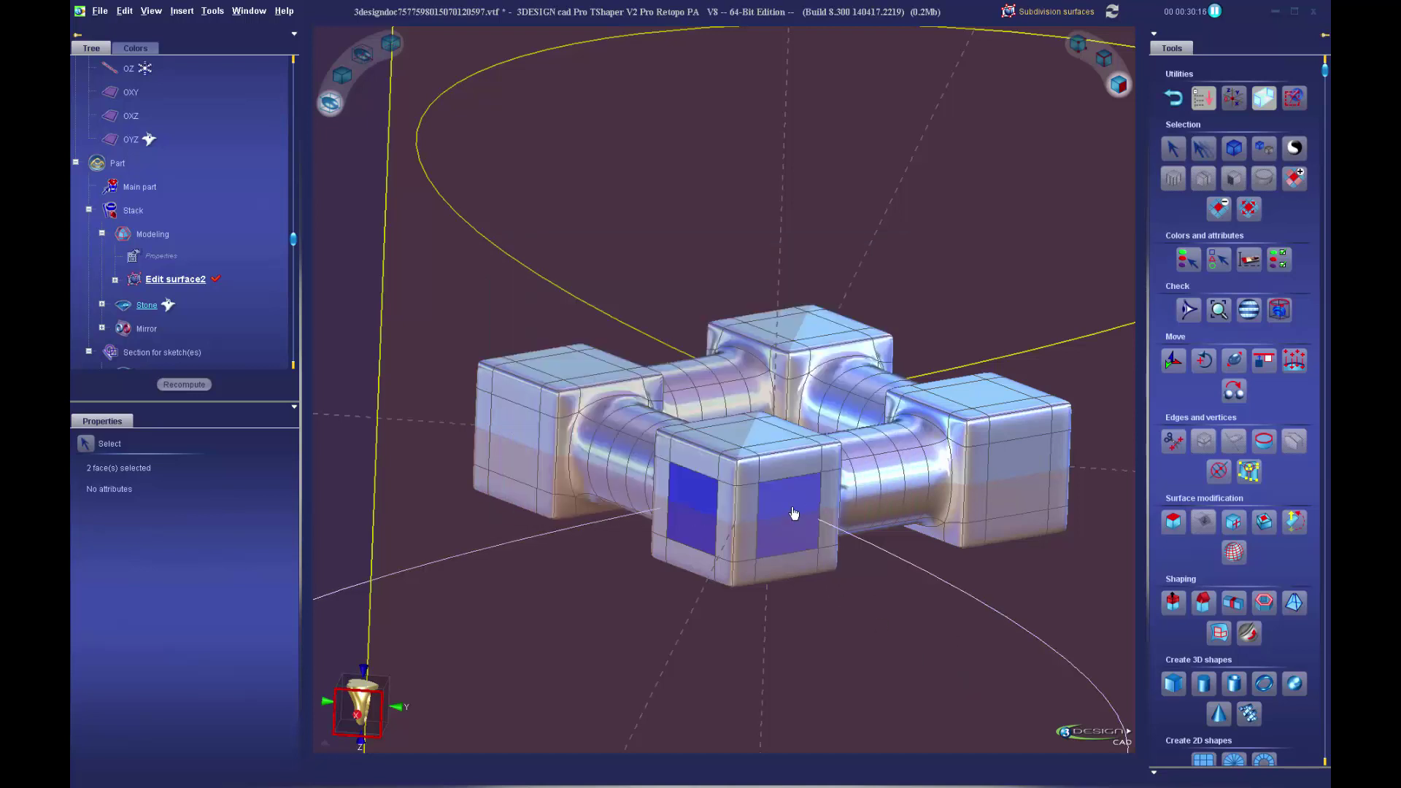
click(799, 511)
click(735, 462)
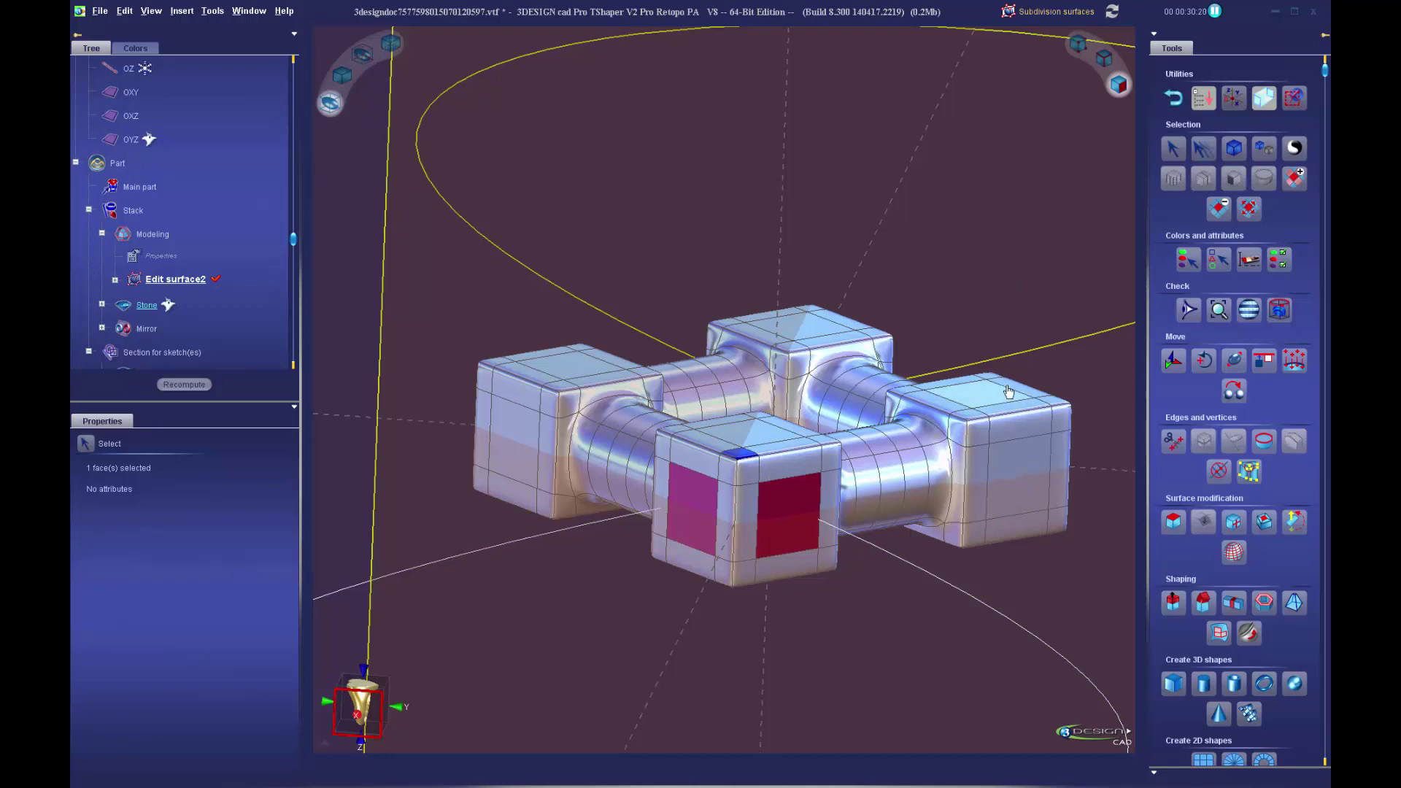
- Assign a new green color (41, 255, 30) to the two outer faces of the opposite cube at the mirrored curve
right_drag(1029, 342, 788, 538)
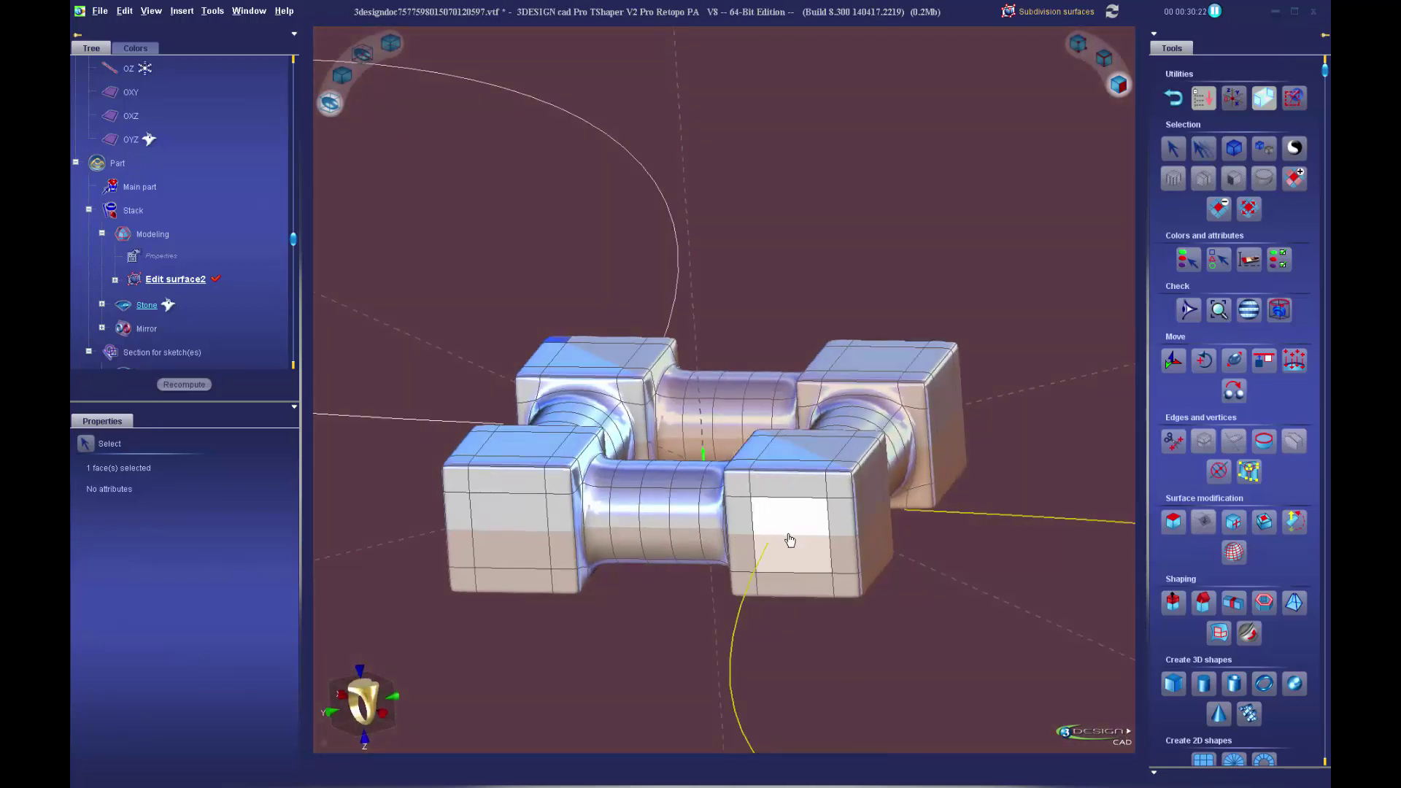
click(788, 537)
right_drag(975, 510, 774, 531)
right_click(770, 520)
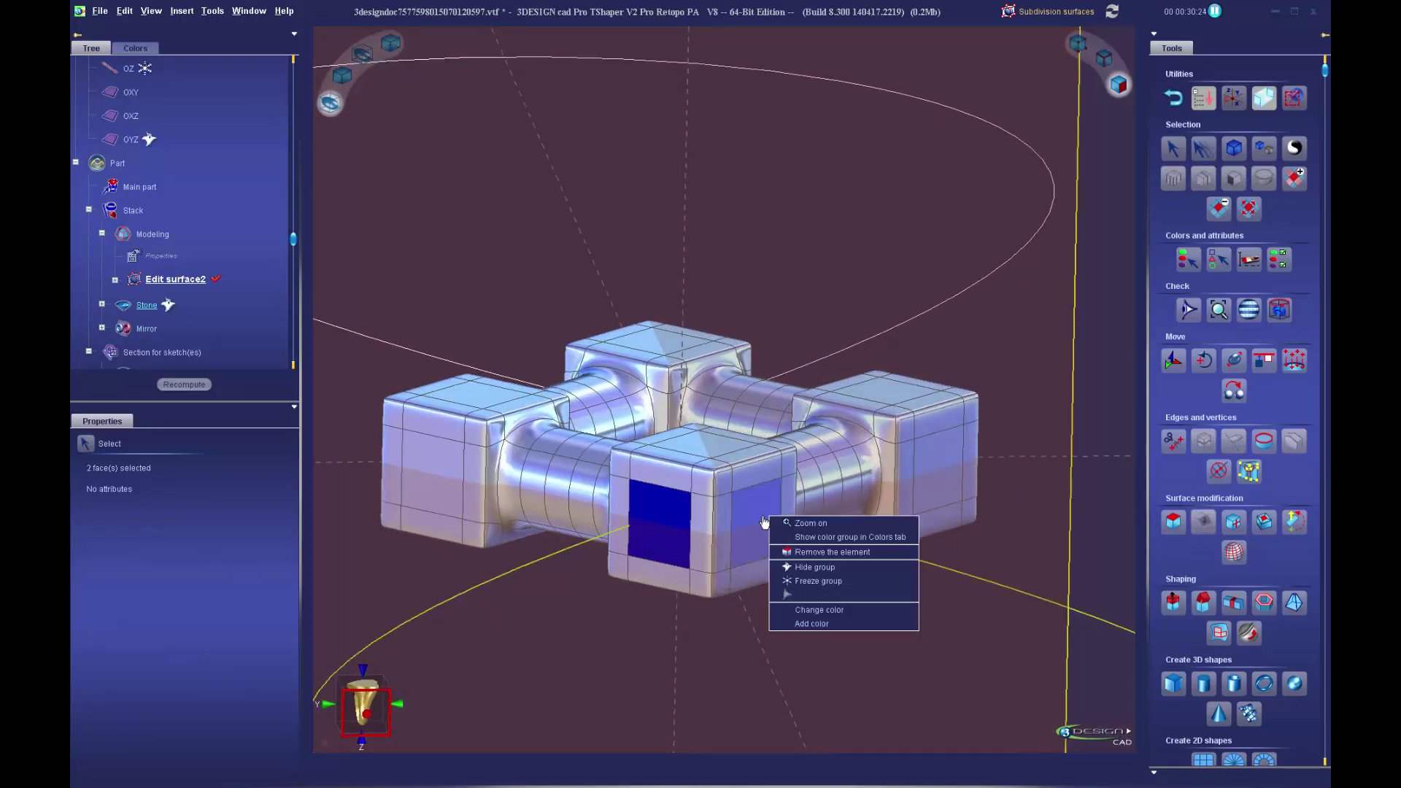
click(803, 621)
drag(779, 321, 774, 313)
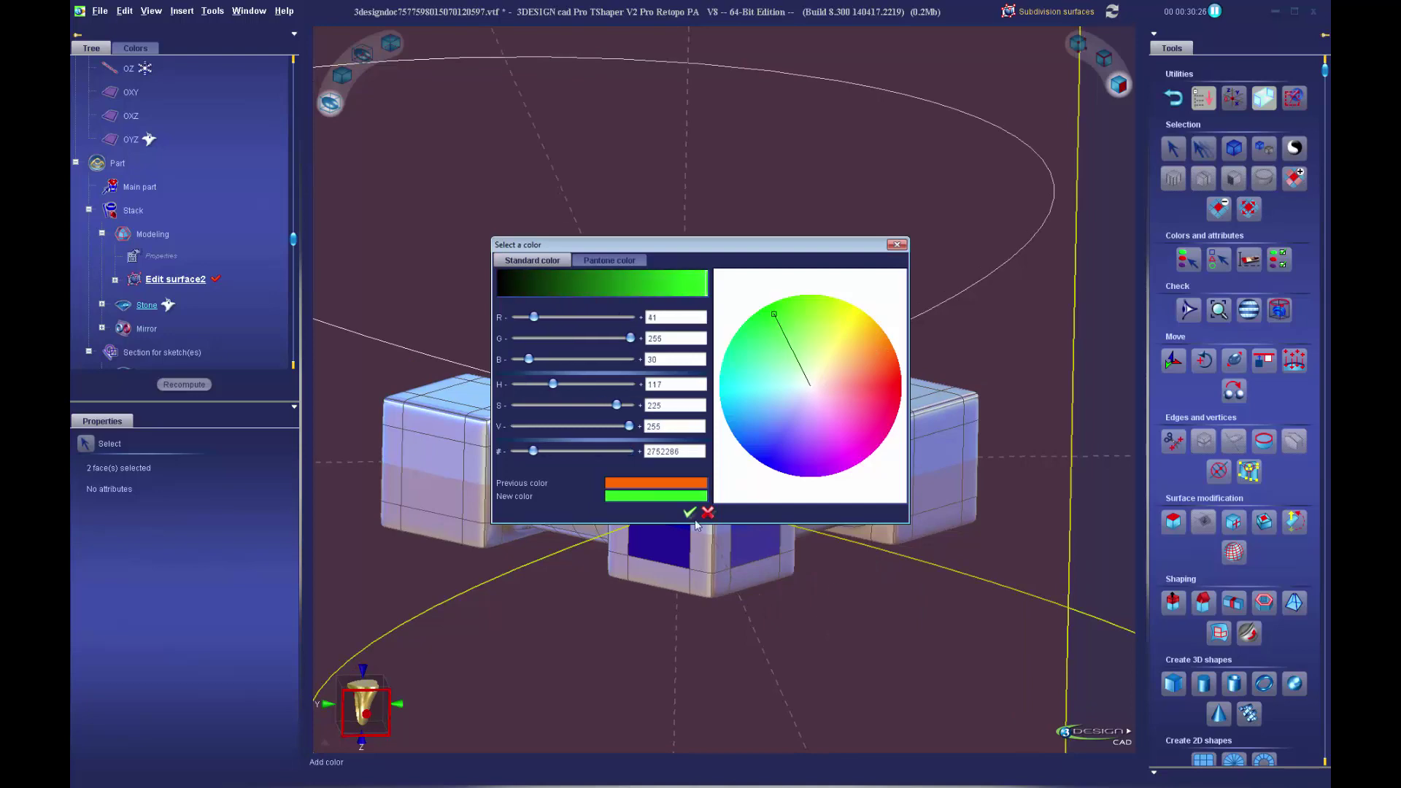
click(690, 513)
right_drag(691, 514, 595, 427)
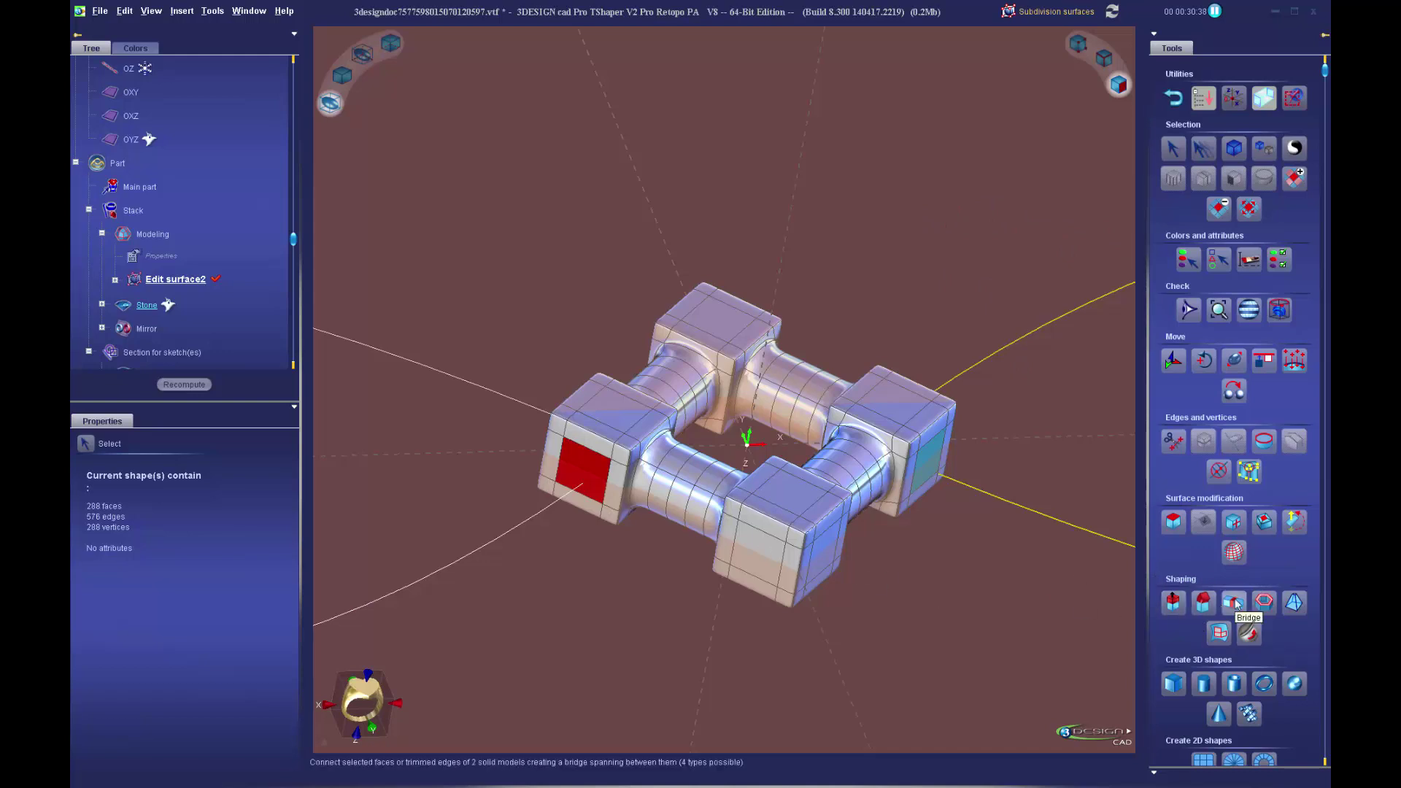
- Leave the surface editing and start a construction Bridge on the red Color 1 faces
click(1175, 97)
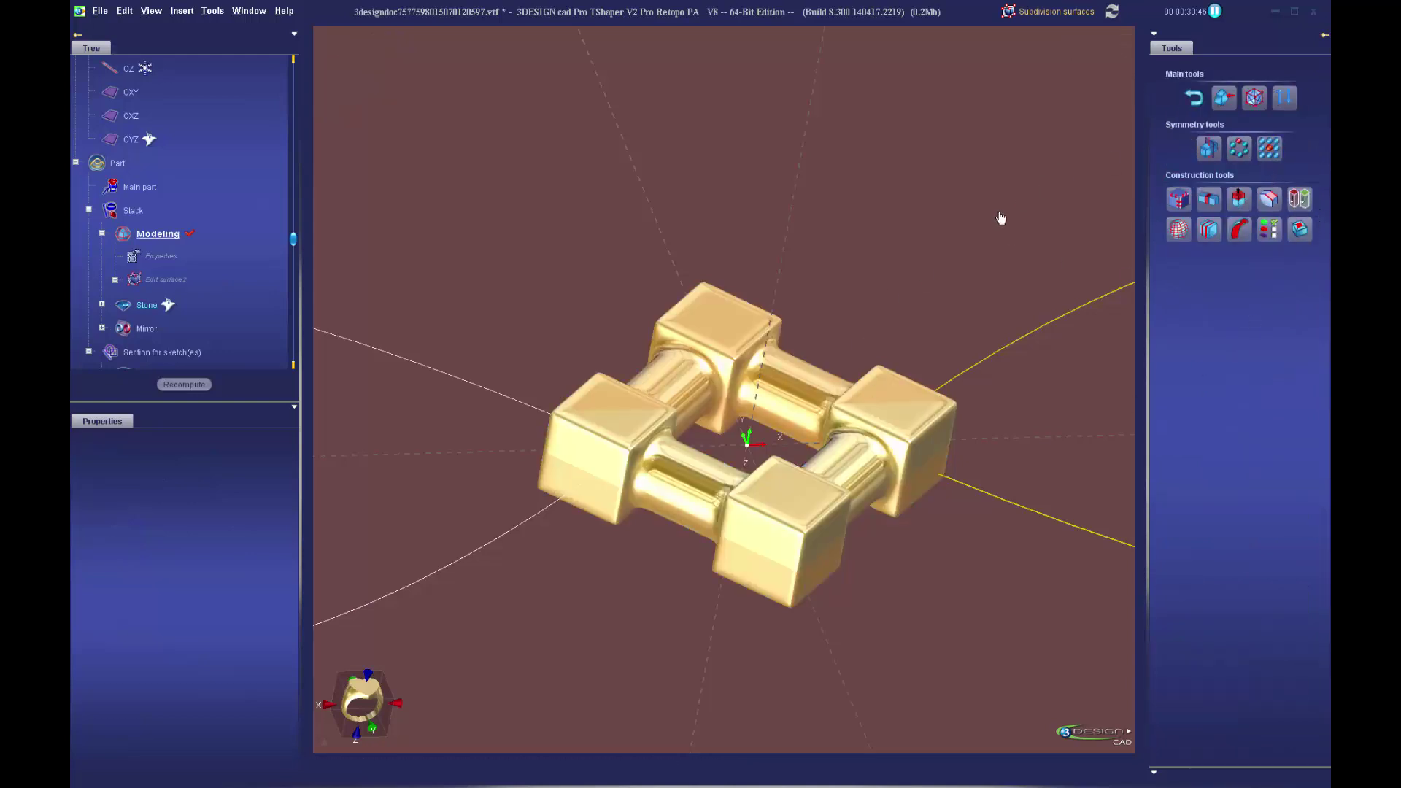
click(1213, 198)
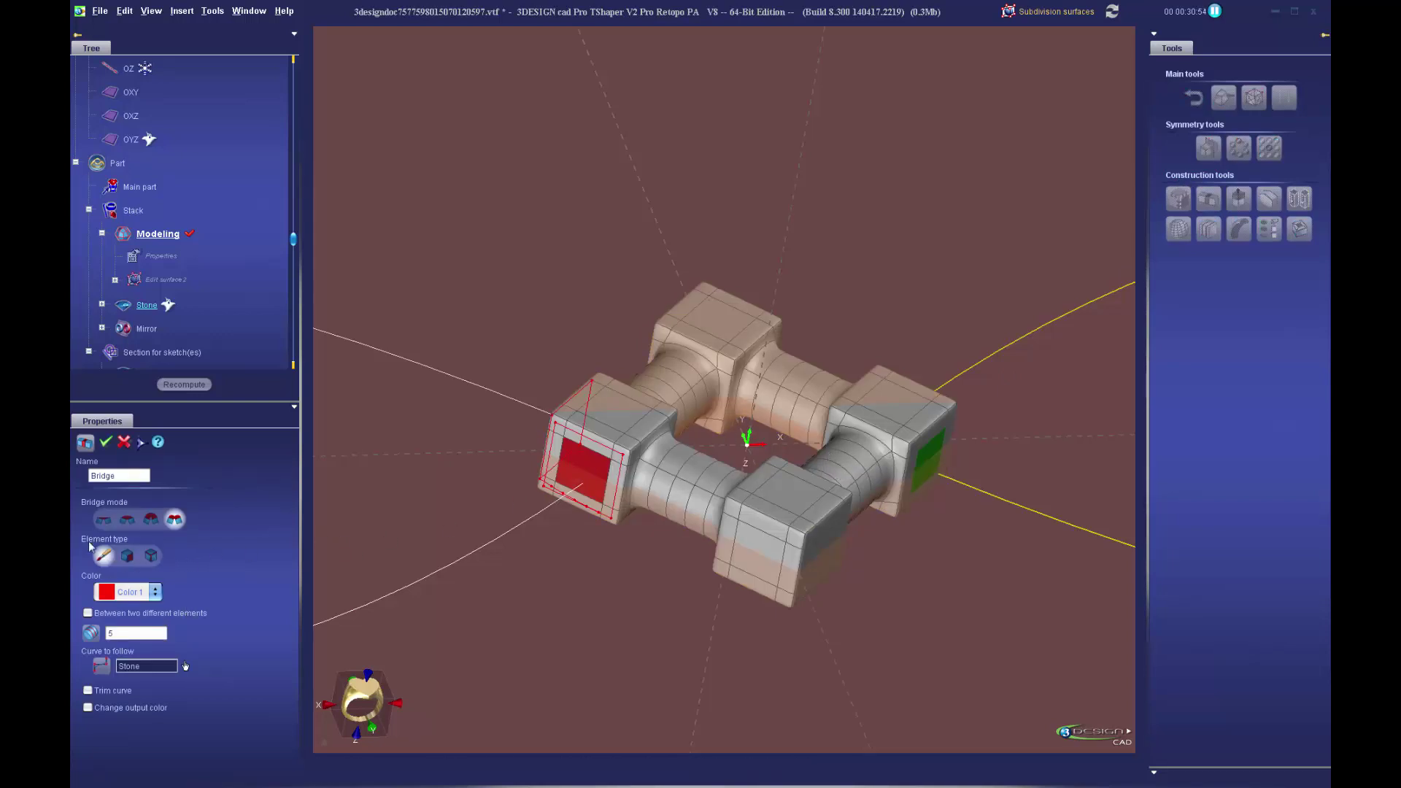
click(144, 594)
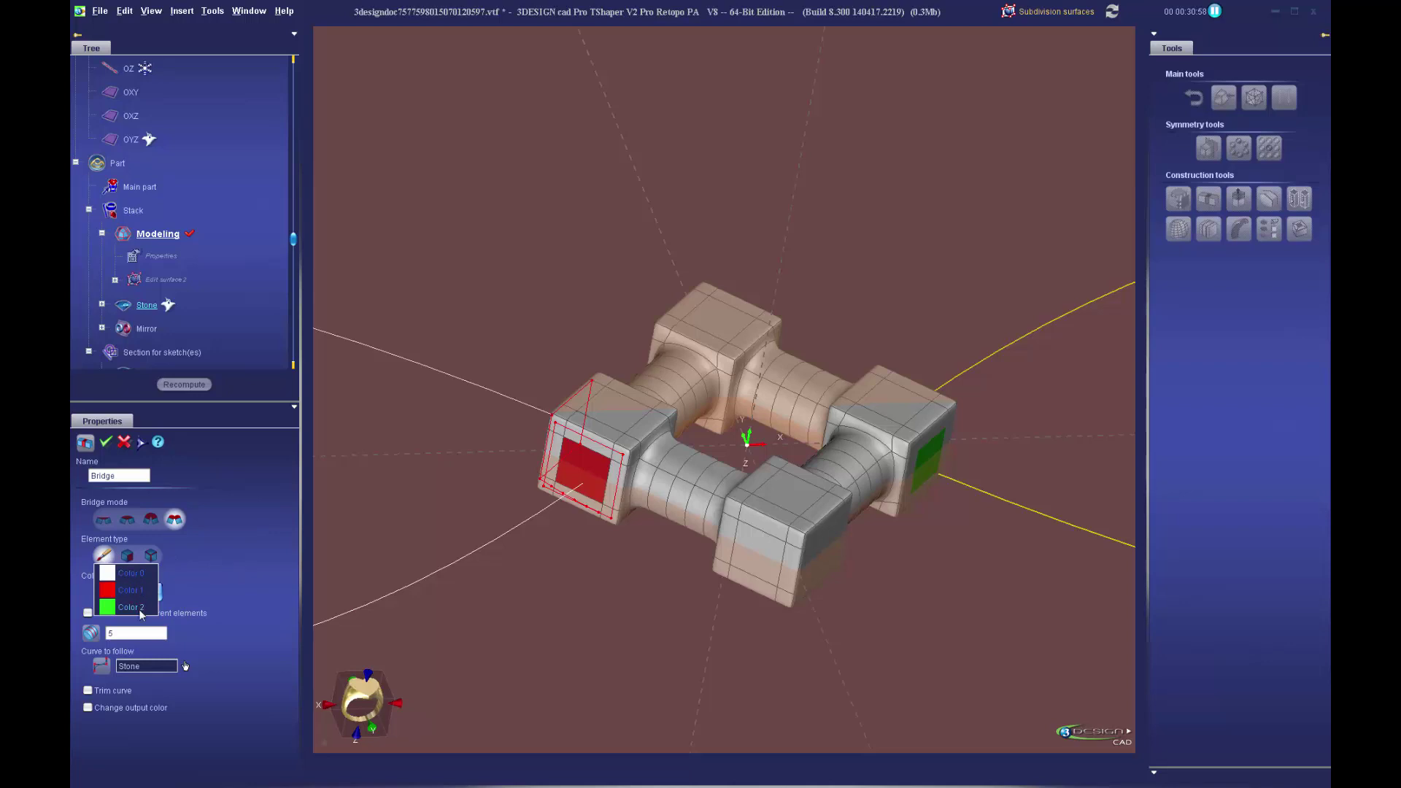
click(129, 591)
- Set the bridge mode to follow a curve and pick the original teardrop, Curve1, as the curve to follow
middle_drag(911, 385, 902, 394)
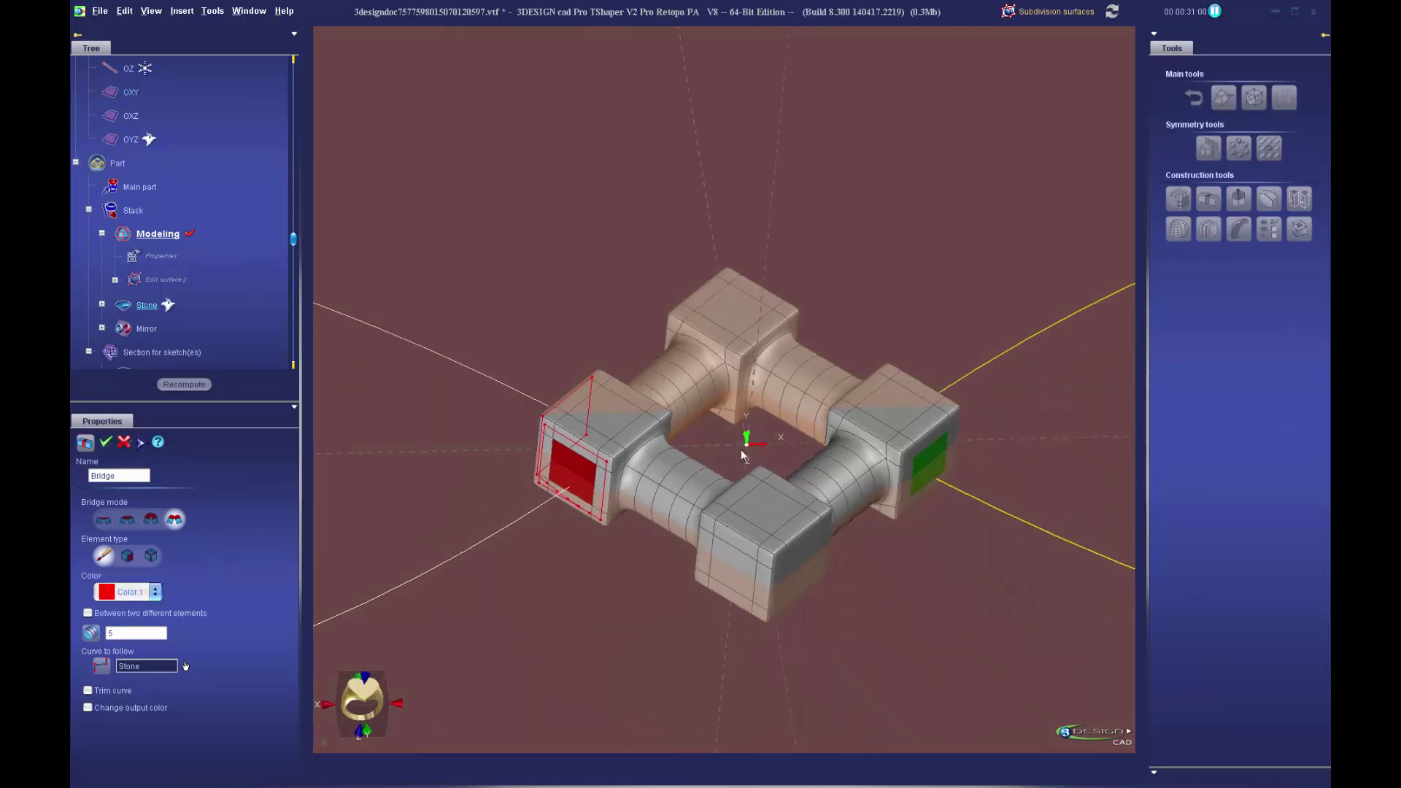
middle_drag(746, 457, 994, 296)
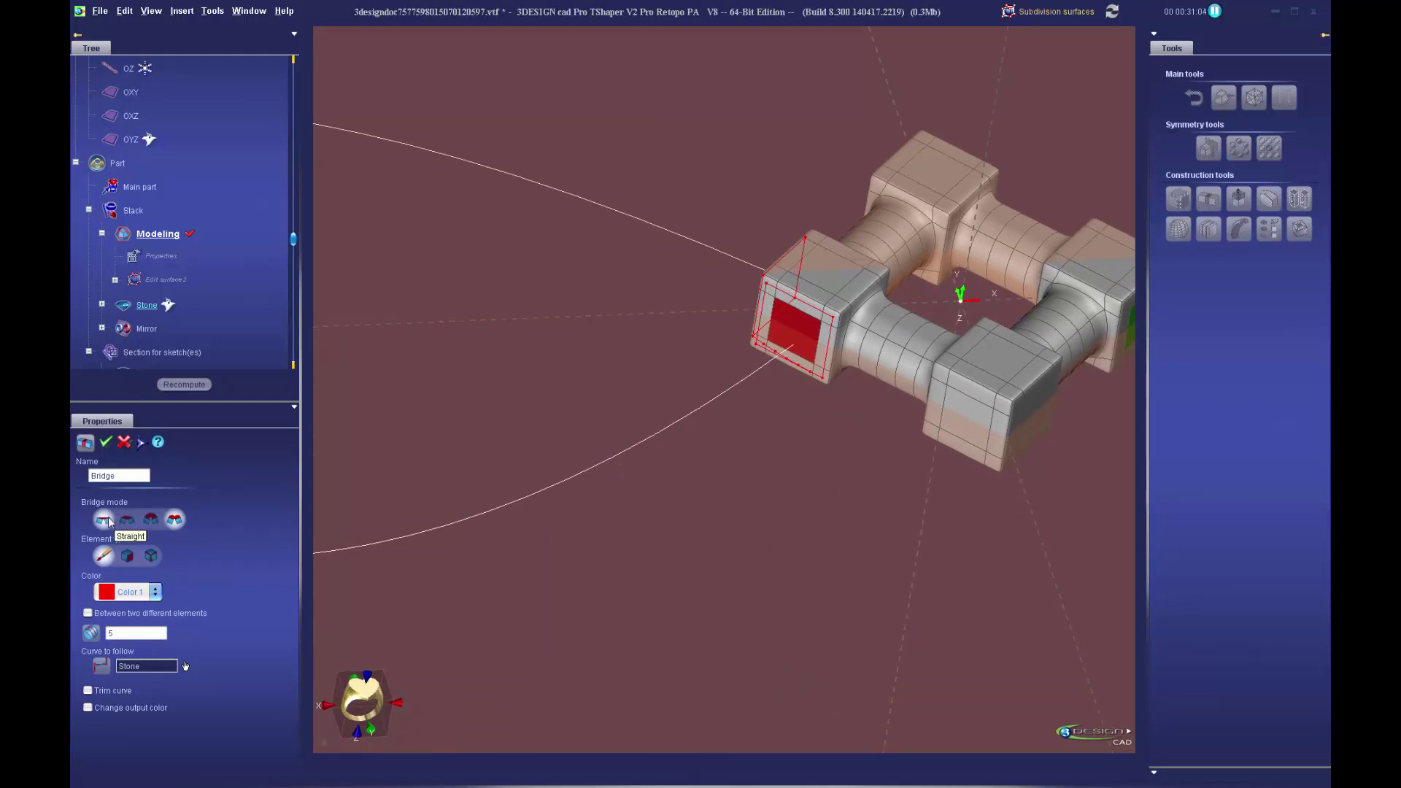
click(176, 519)
click(185, 666)
click(485, 516)
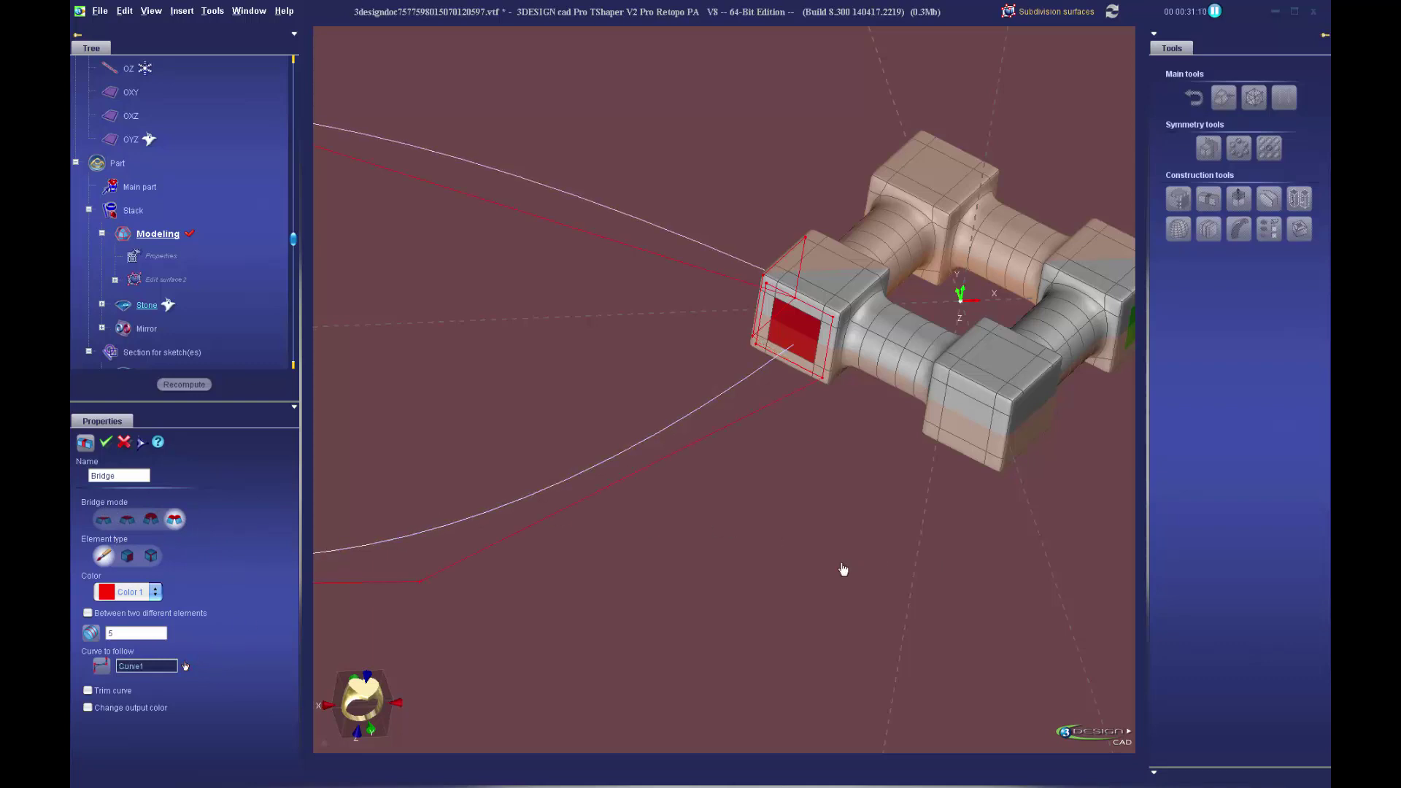
- Set the number of sections of the bridge along the teardrop curve to 20
scroll(810, 566, down, 3)
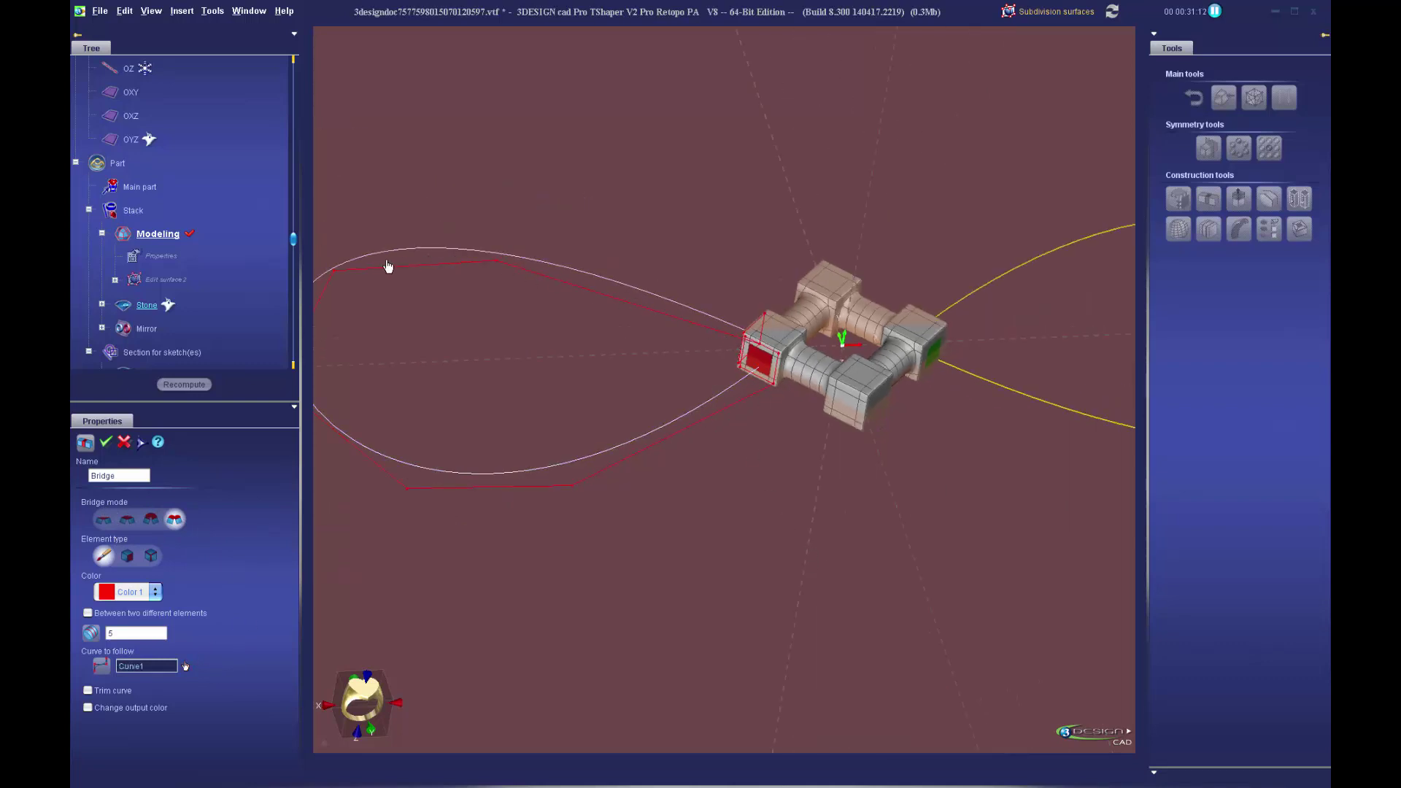
double_click(135, 635)
key(Return)
scroll(789, 490, down, 2)
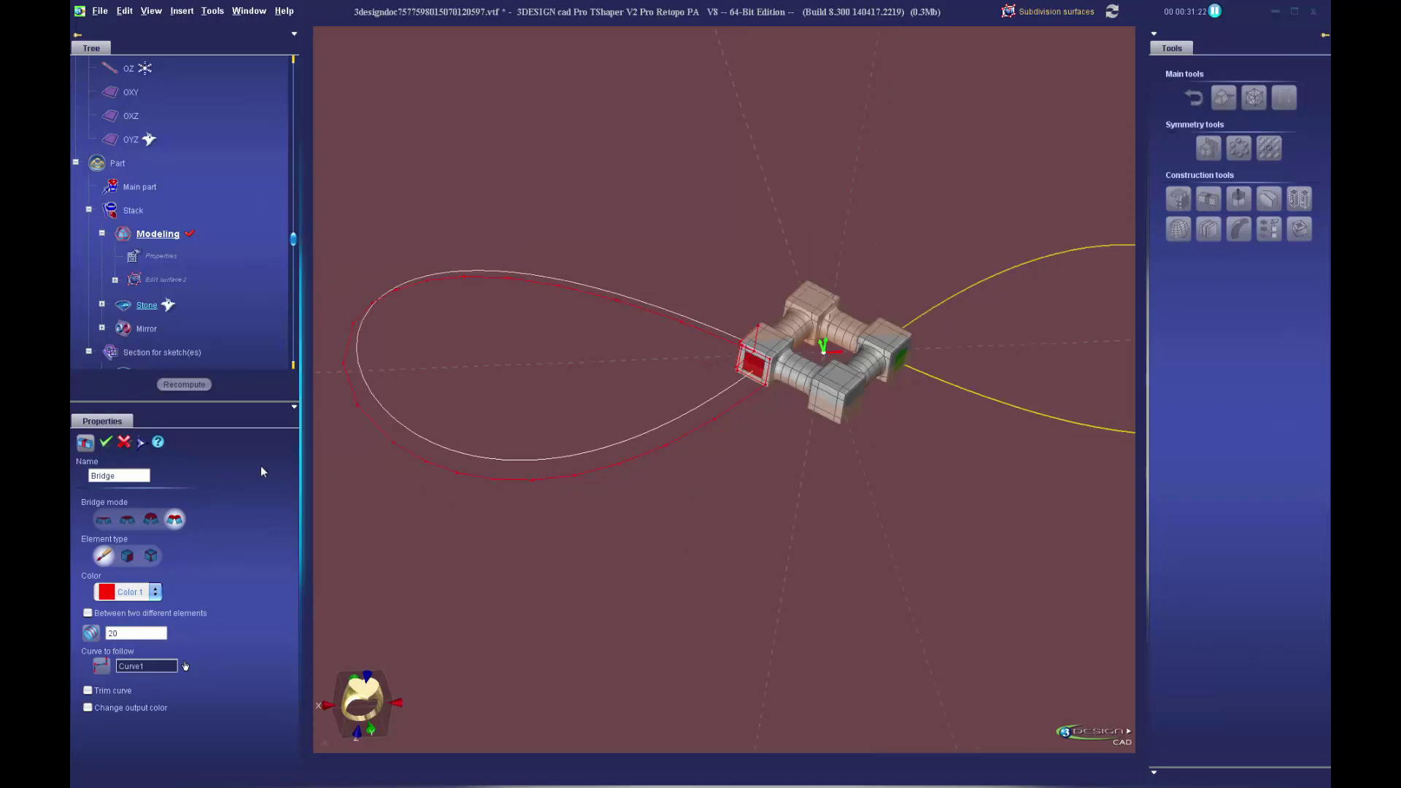
- Apply the 20-section bridge between the red faces along the original teardrop curve
click(106, 444)
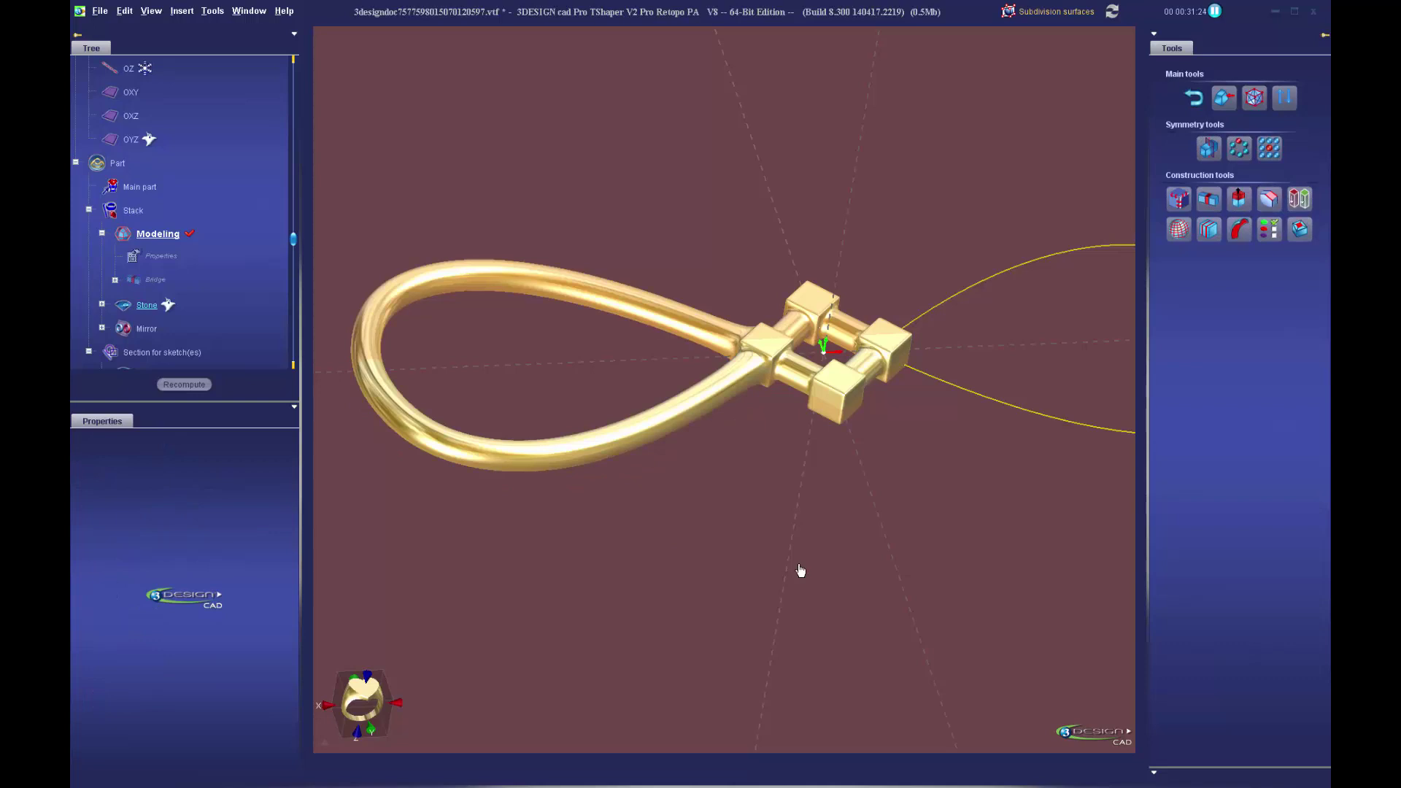
right_drag(800, 570, 795, 422)
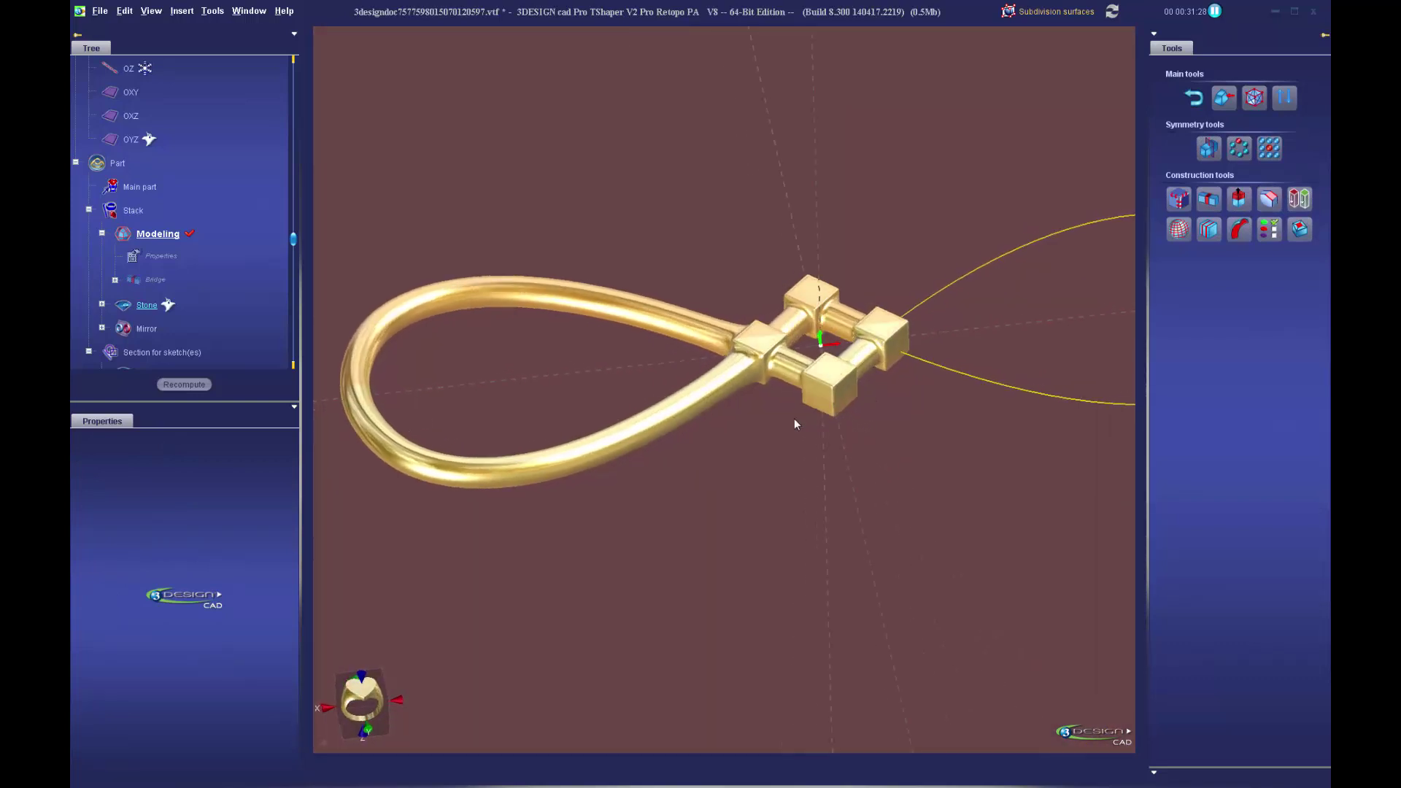
- Start a second construction Bridge on the green Color 2 faces and pick the mirrored teardrop as the curve to follow
middle_drag(924, 383, 723, 441)
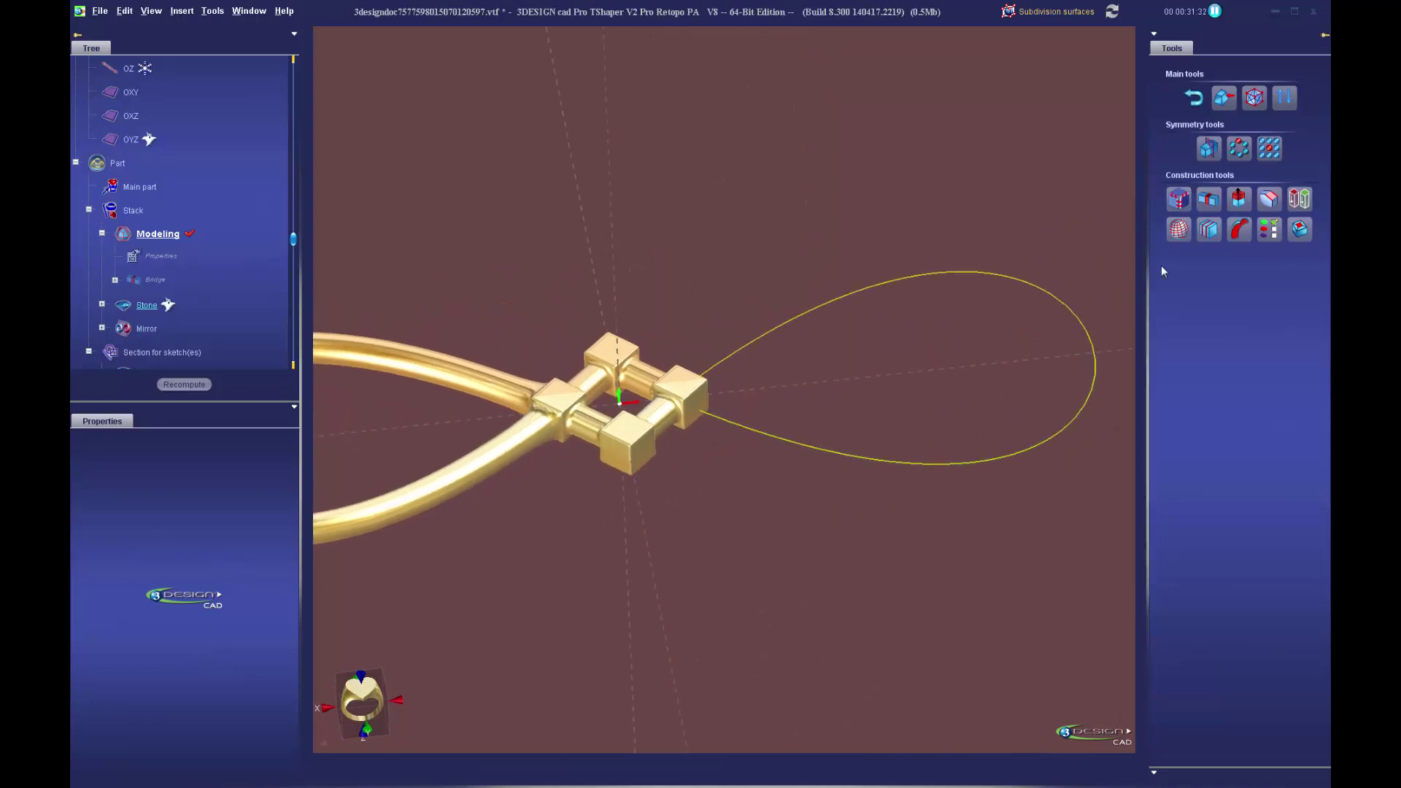
click(1210, 198)
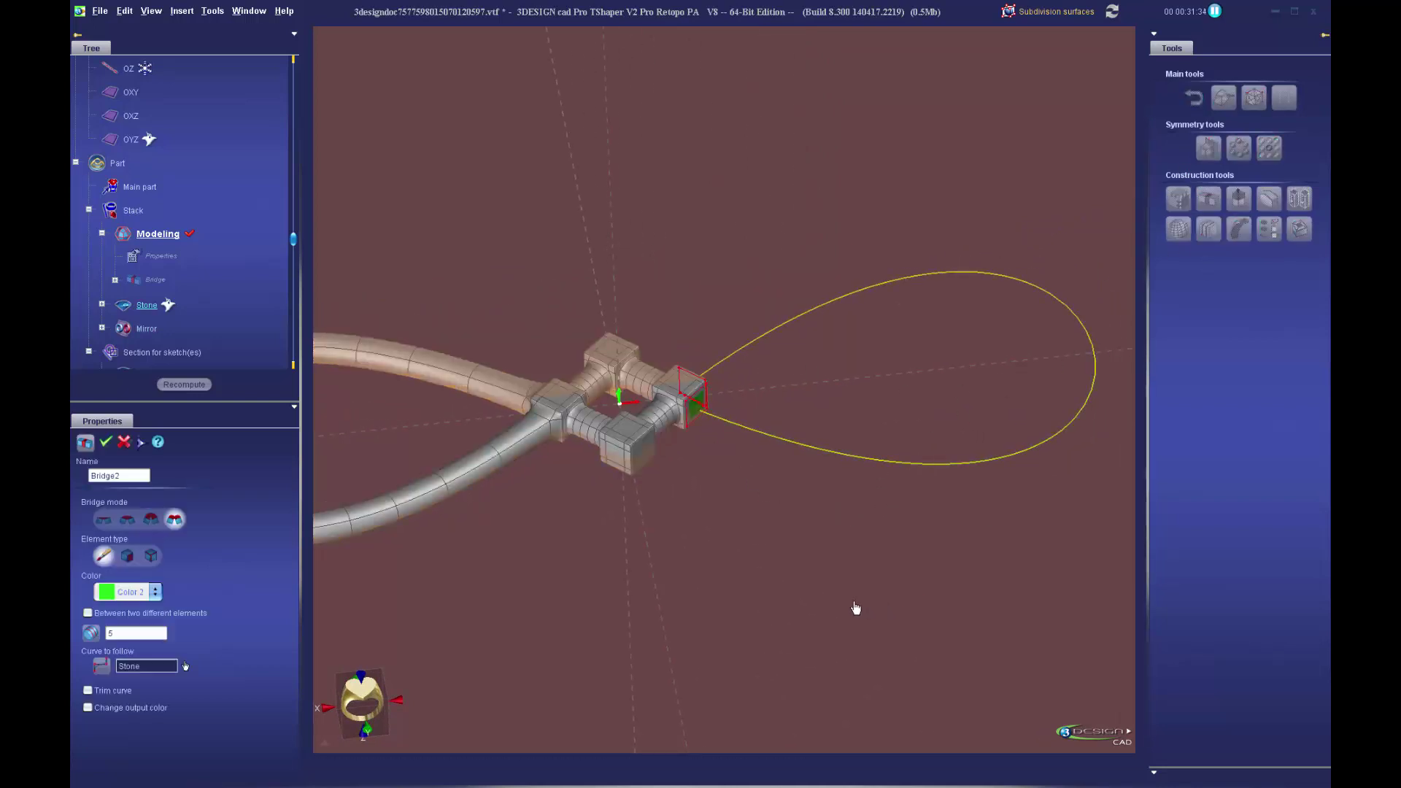
click(145, 592)
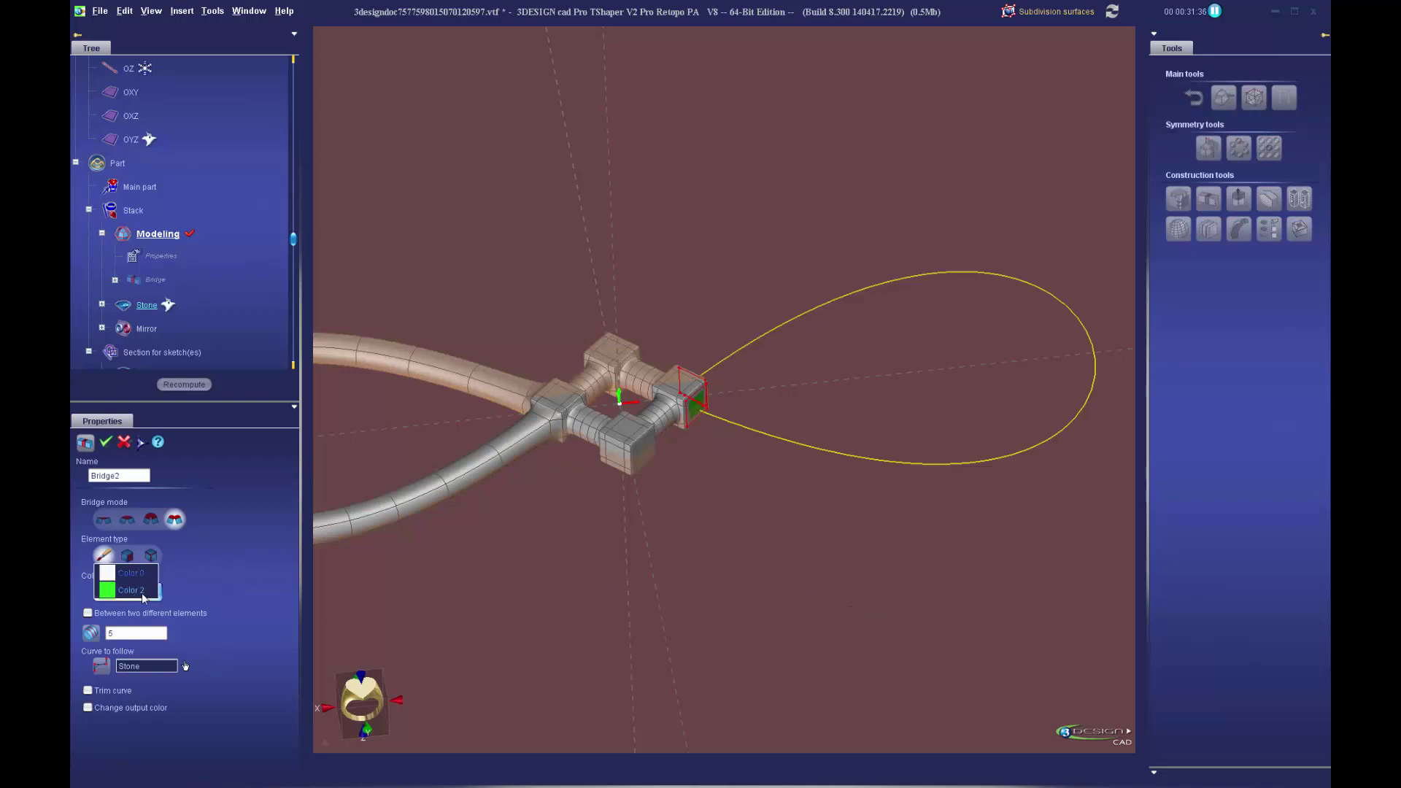
click(151, 589)
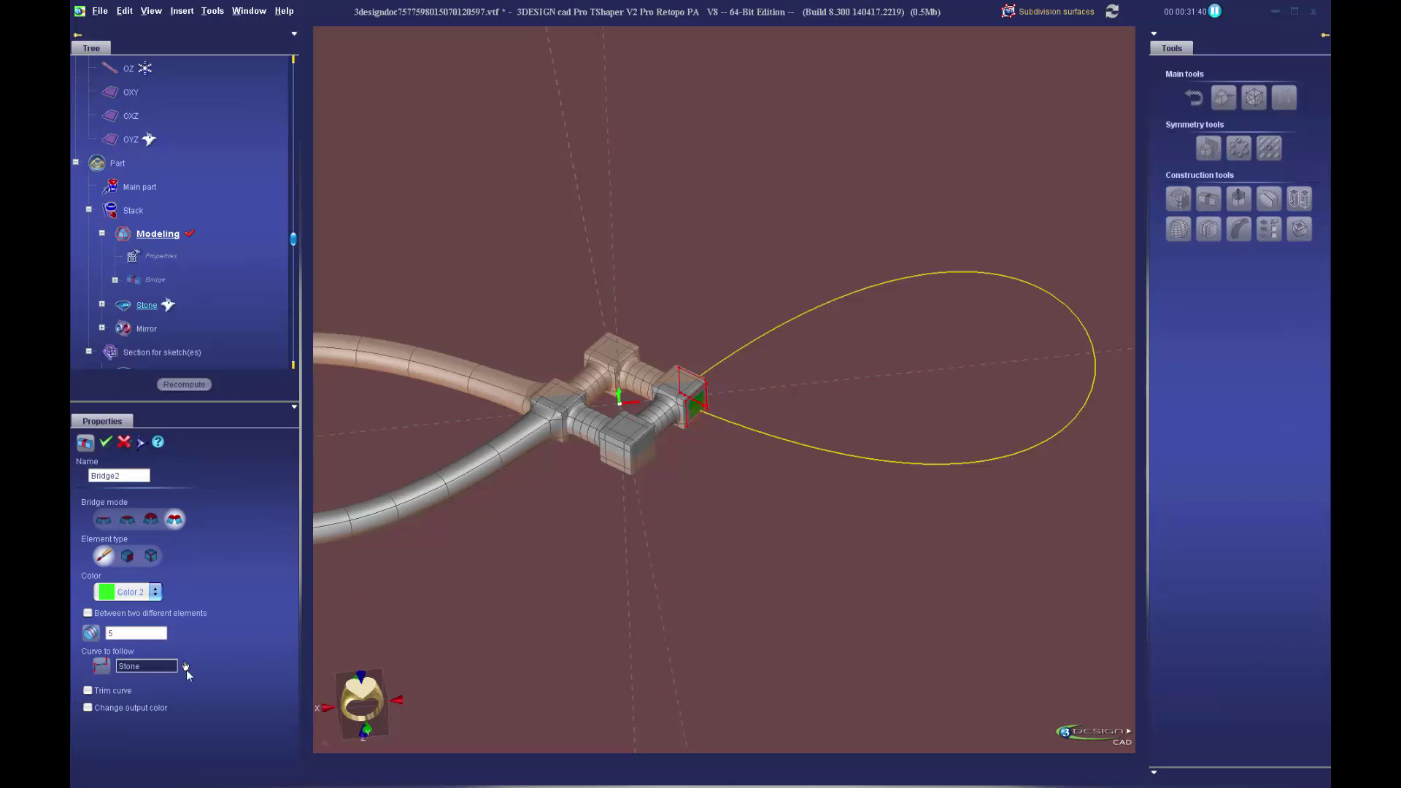
click(786, 440)
middle_drag(528, 602, 634, 578)
- Set the second bridge to 20 sections, create it, and leave the subdivision surface modeling
double_click(137, 634)
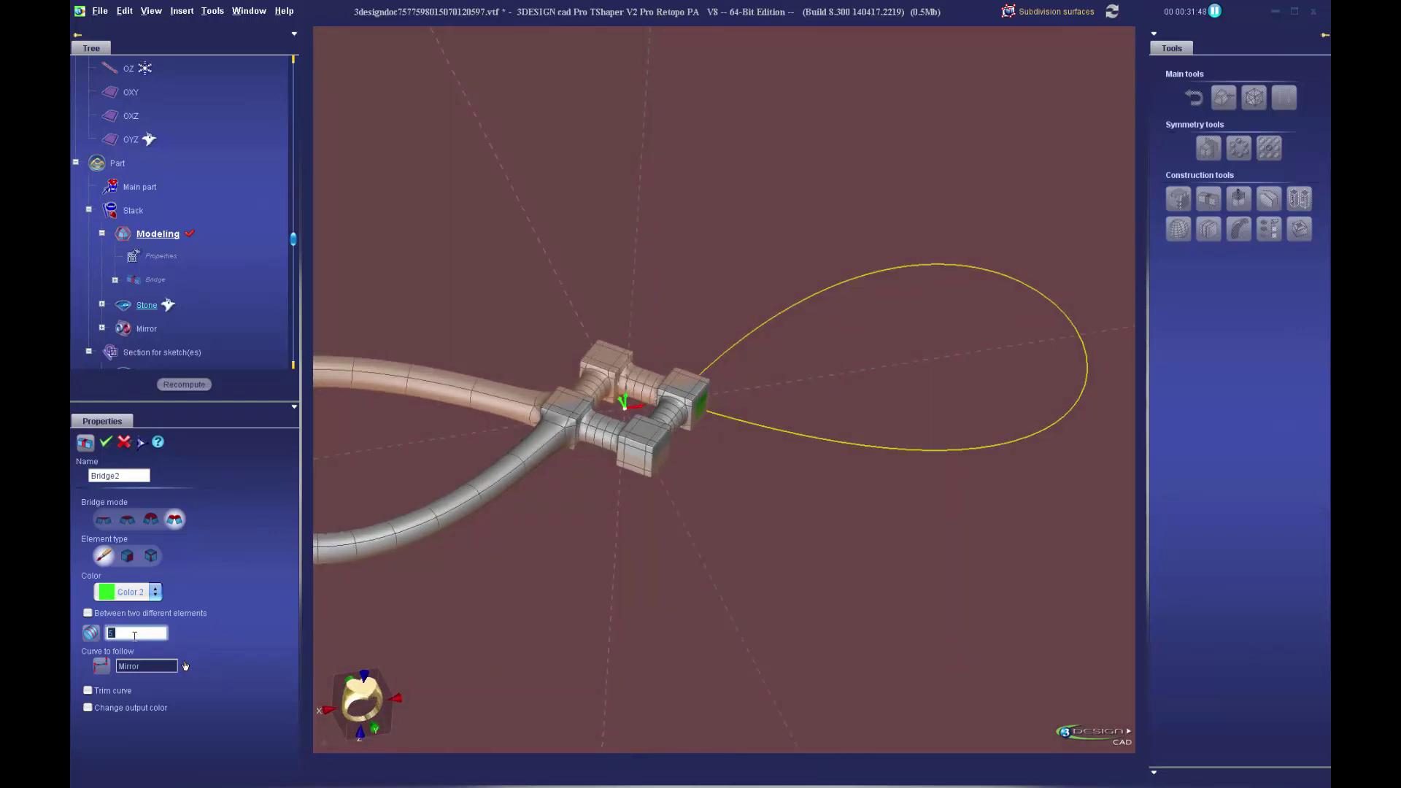
key(Return)
middle_drag(813, 475, 760, 453)
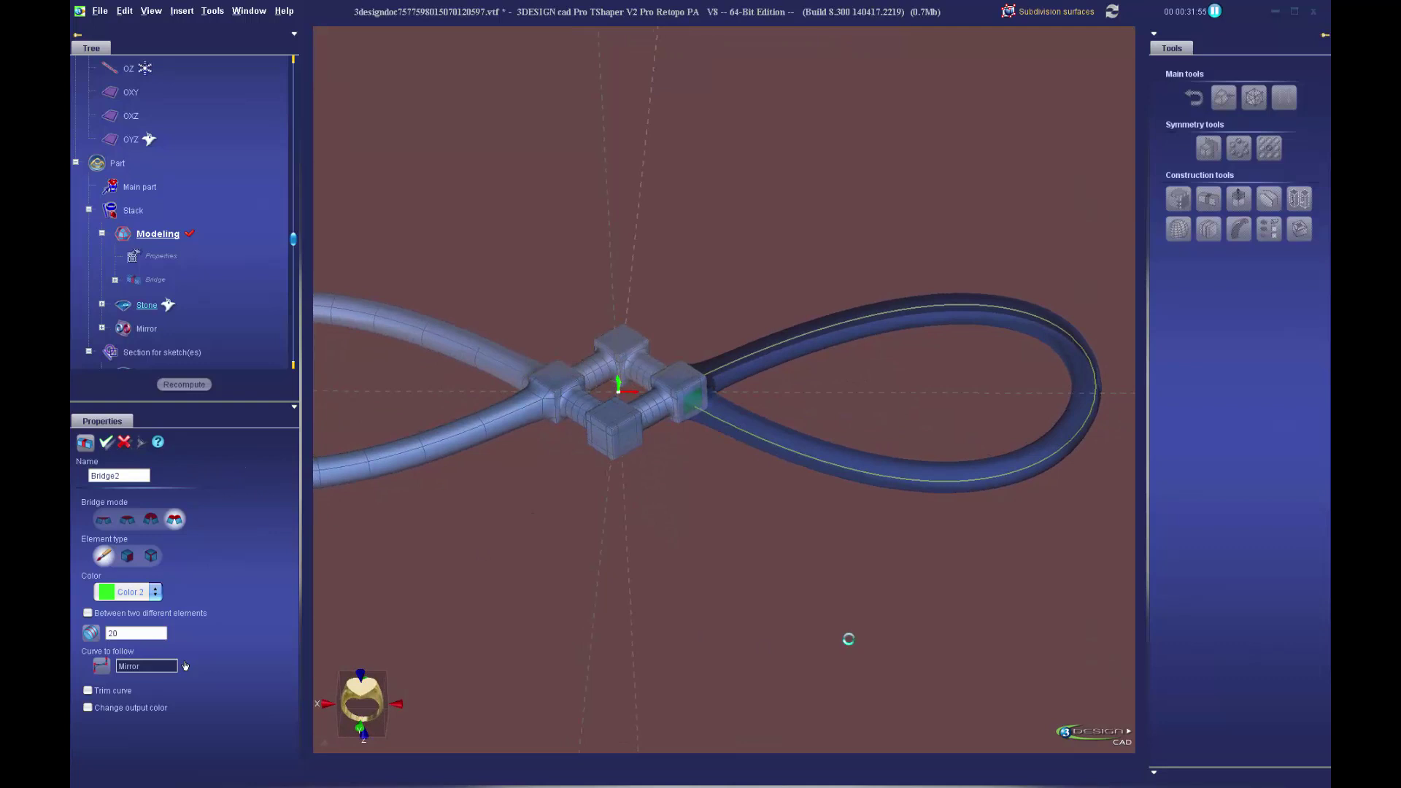
scroll(711, 573, down, 3)
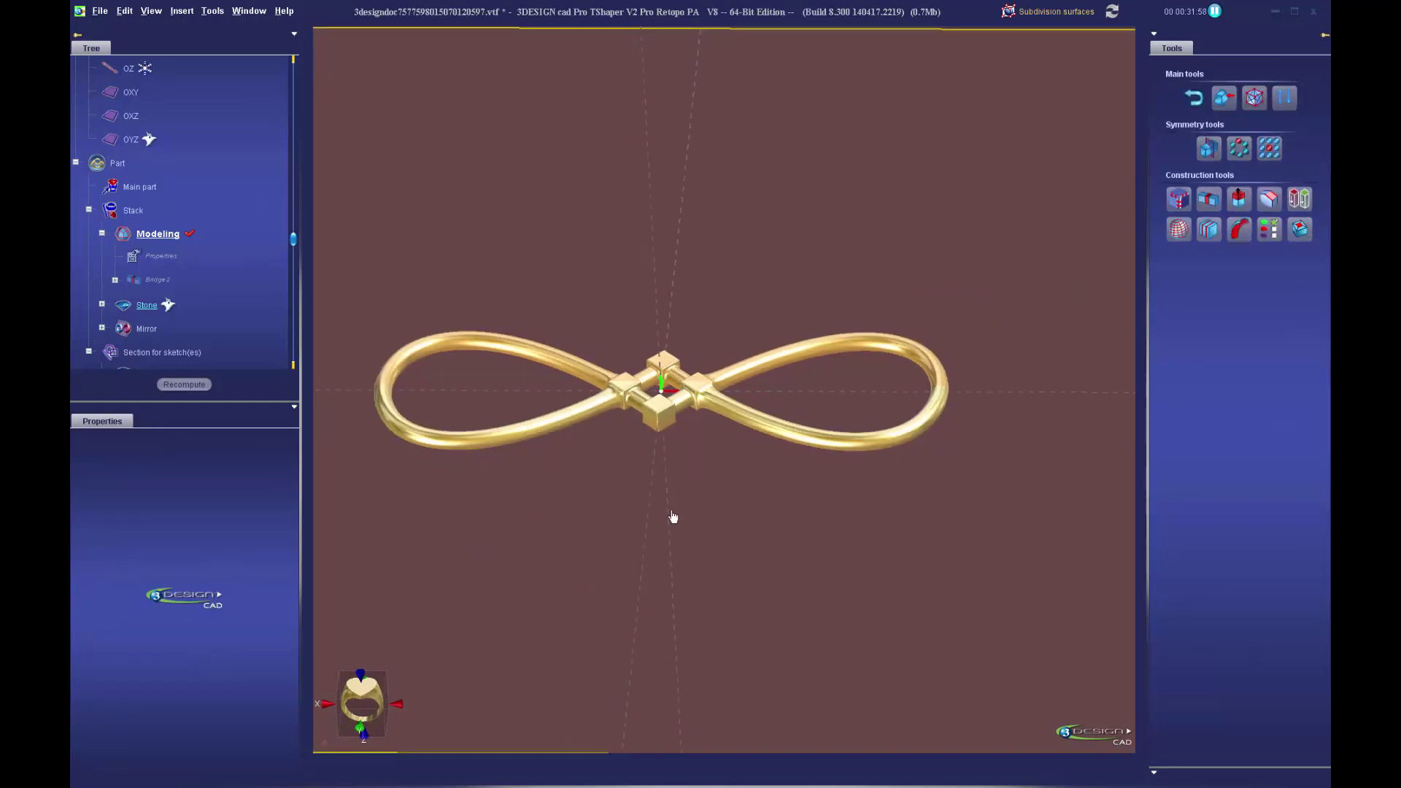
middle_drag(673, 517, 829, 537)
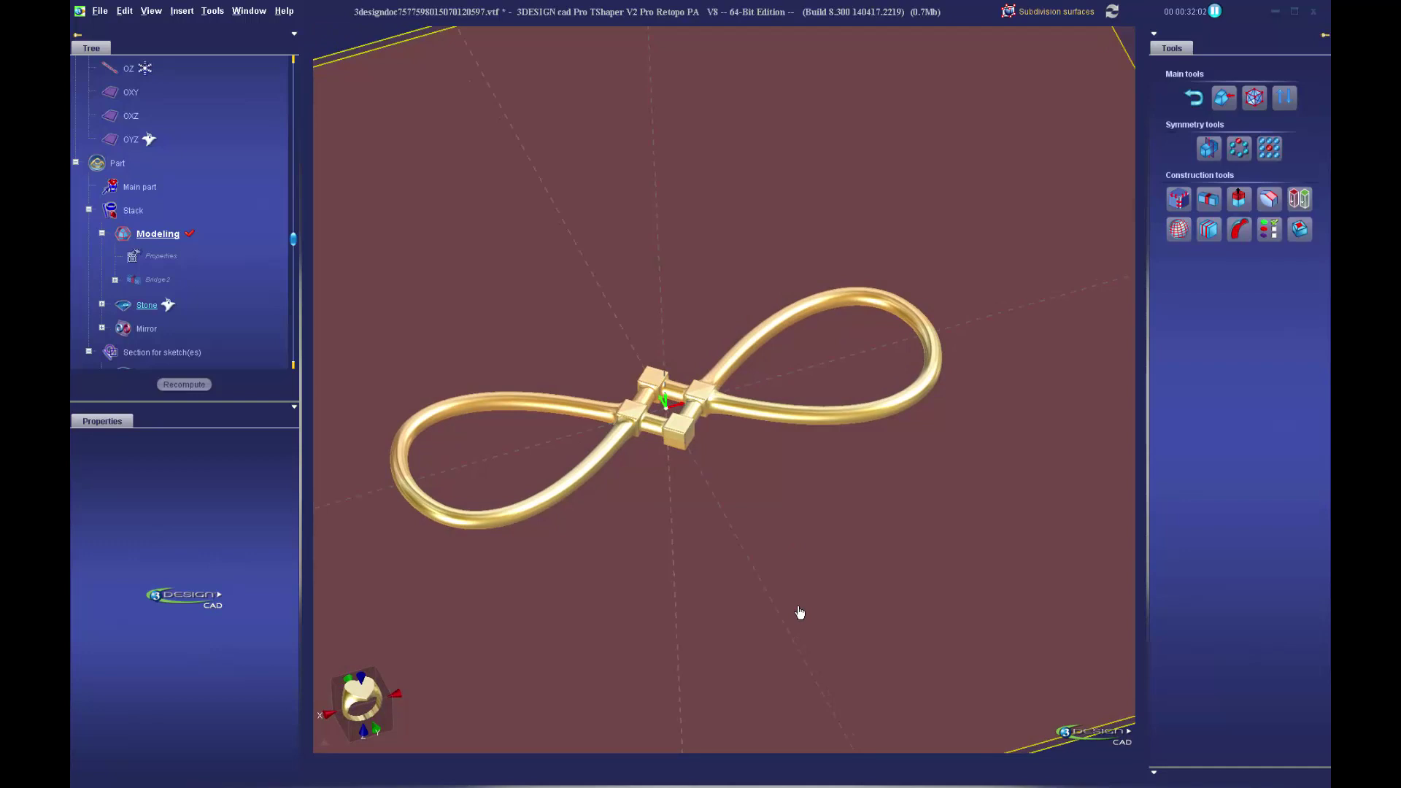
scroll(756, 591, down, 1)
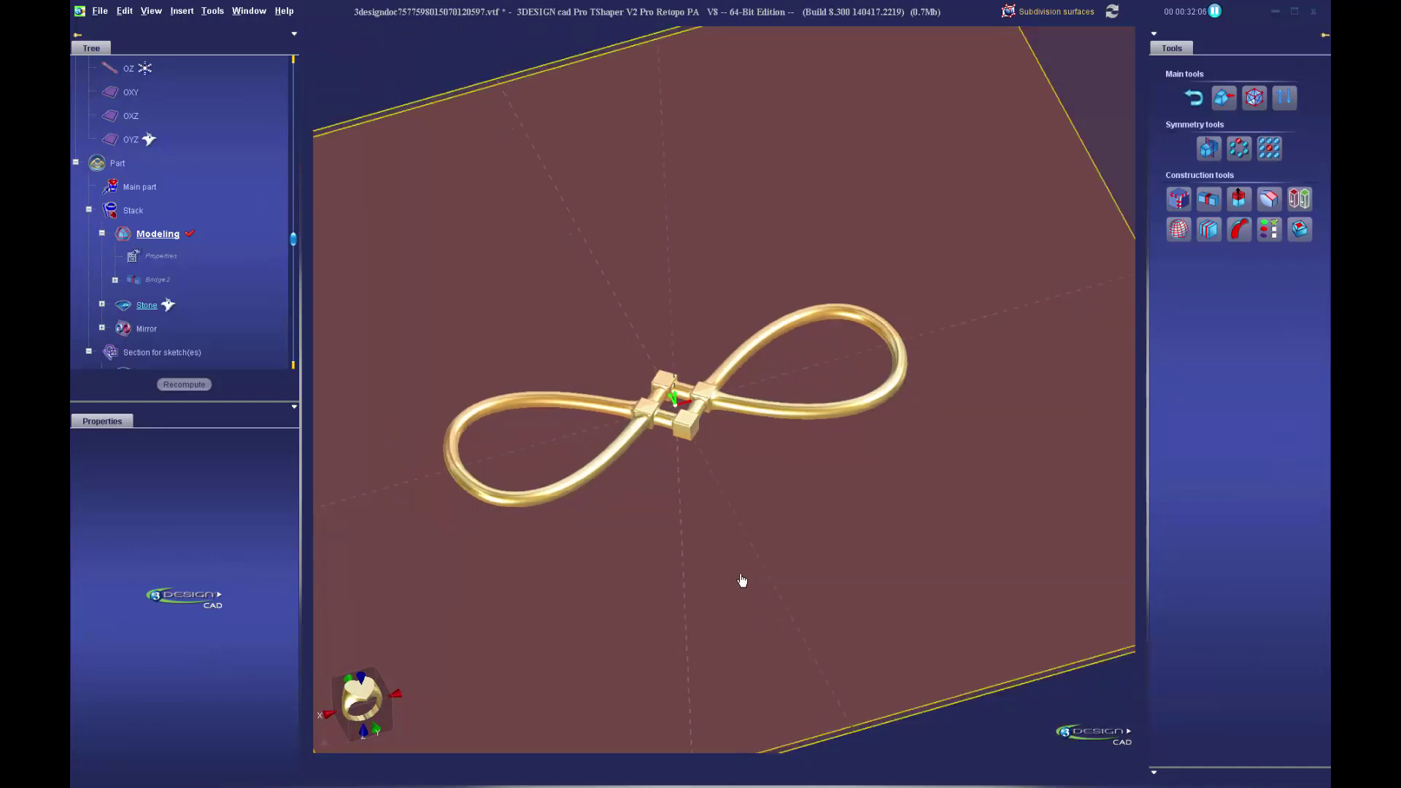
scroll(730, 513, down, 1)
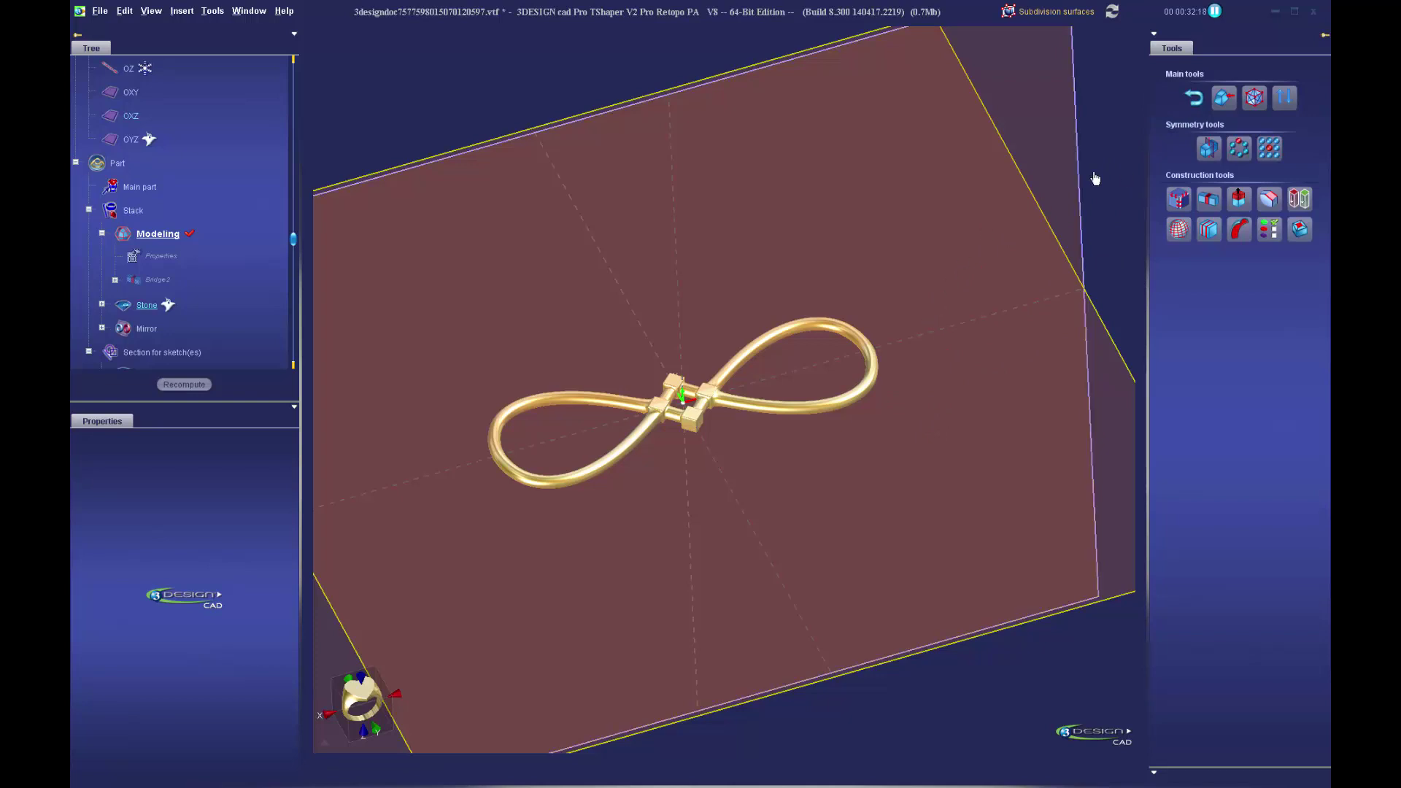
click(1194, 100)
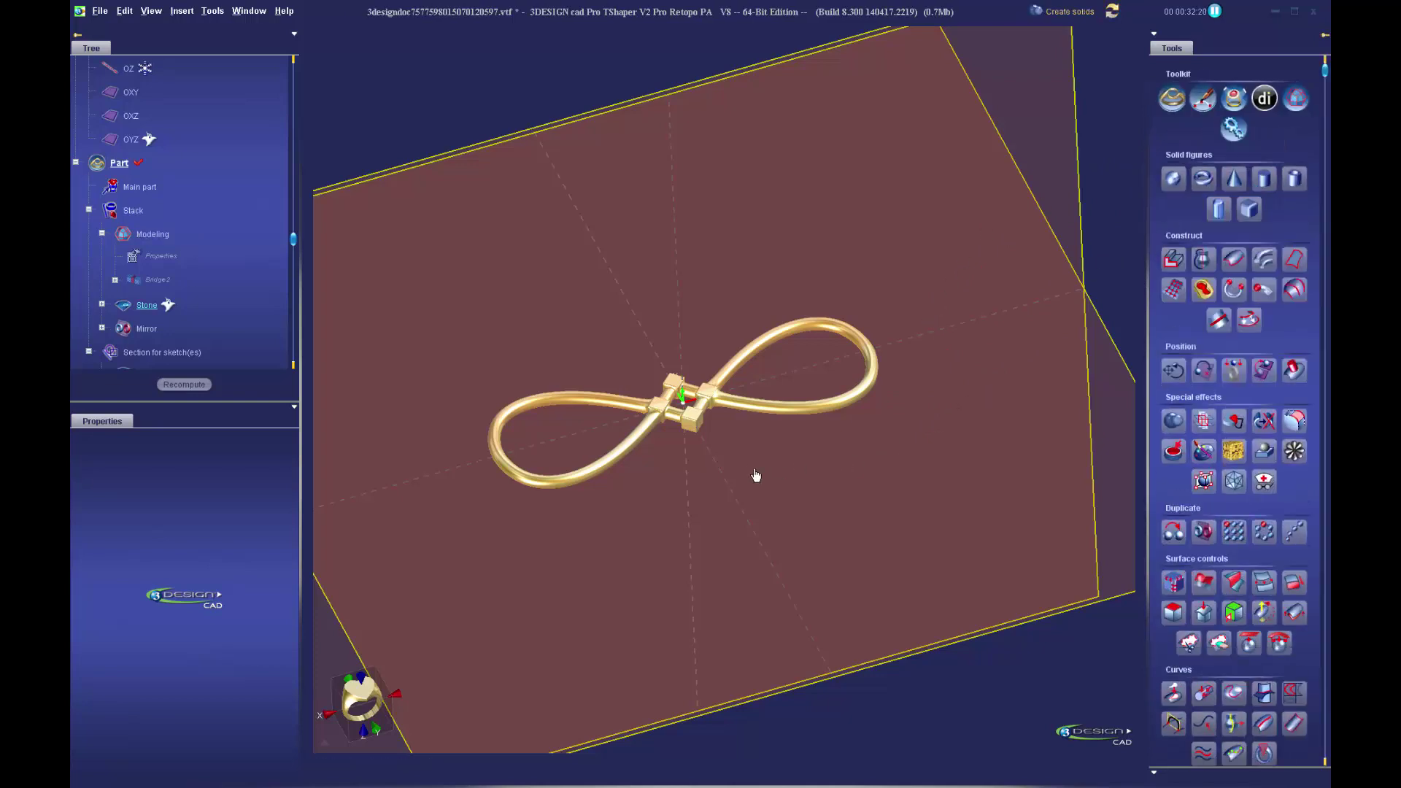
- Sketch a circle about 53.6 mm in diameter on the OXZ plane, centered on the origin
scroll(699, 428, down, 4)
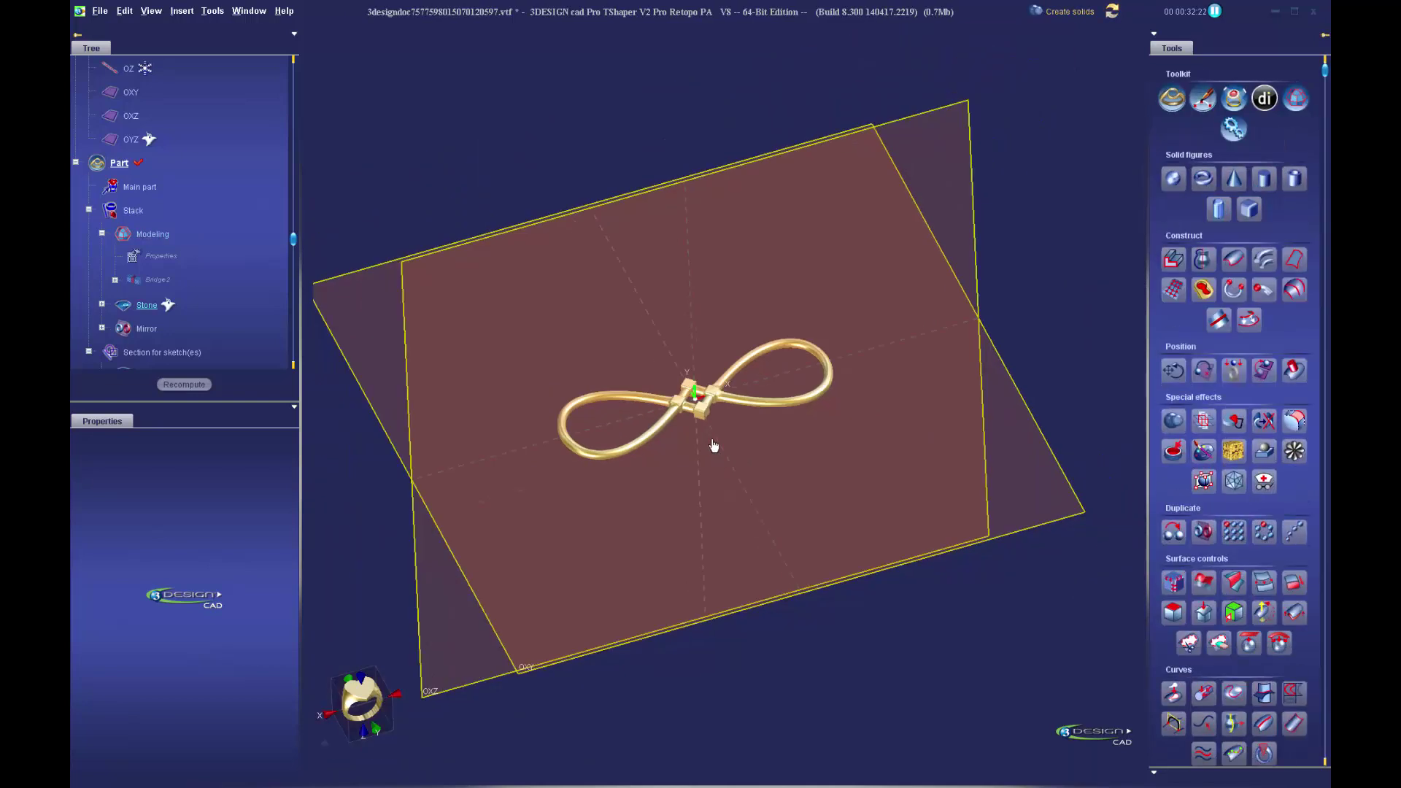
middle_drag(733, 477, 743, 420)
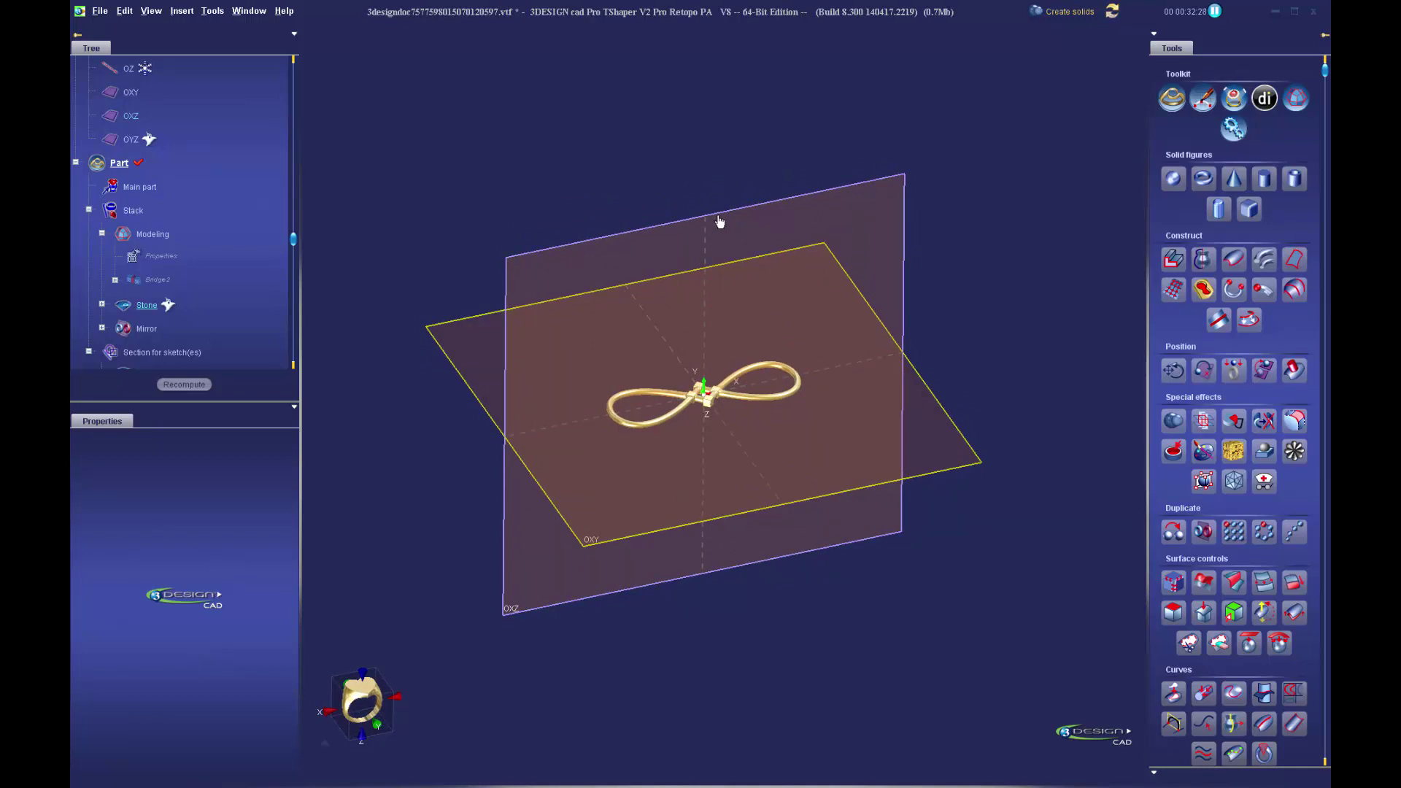
click(514, 621)
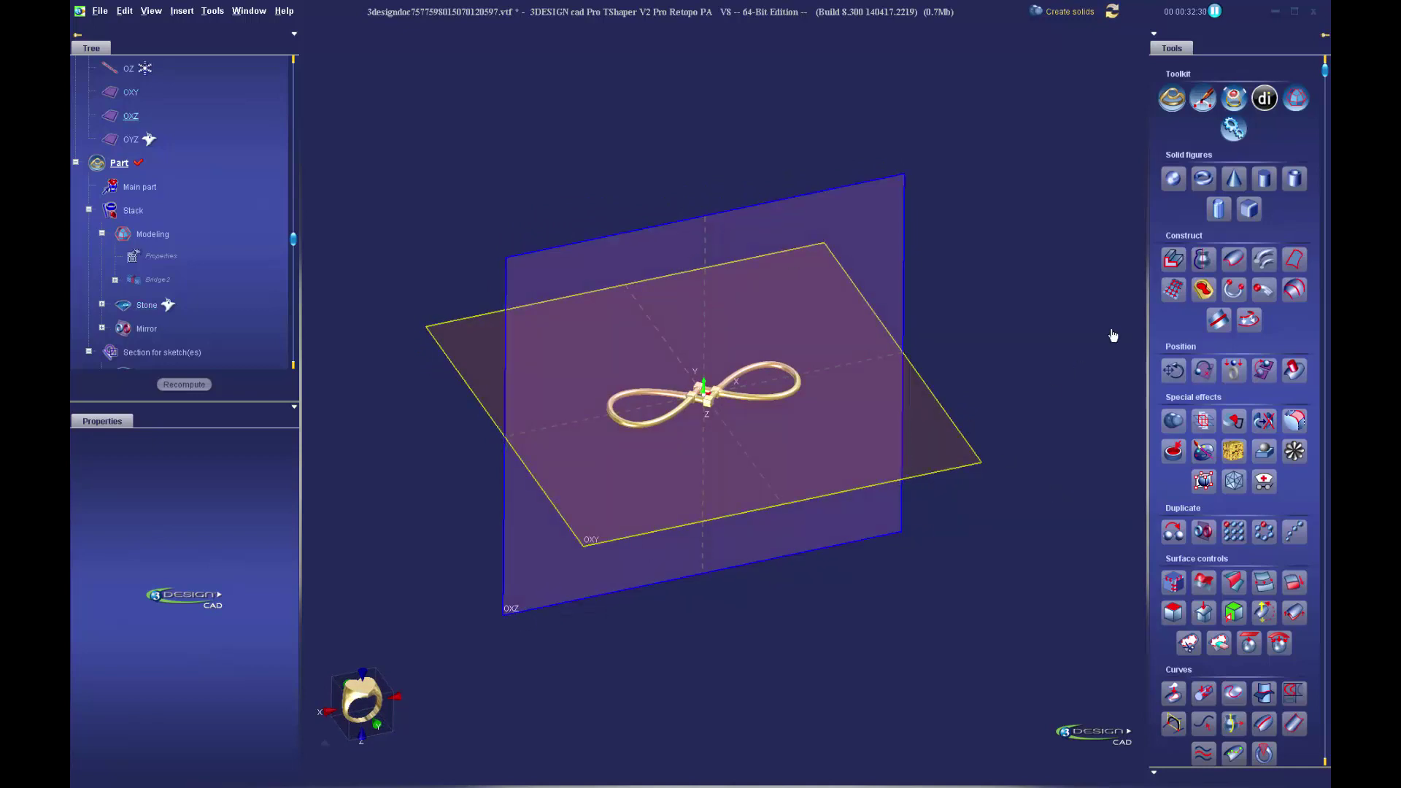
click(1203, 99)
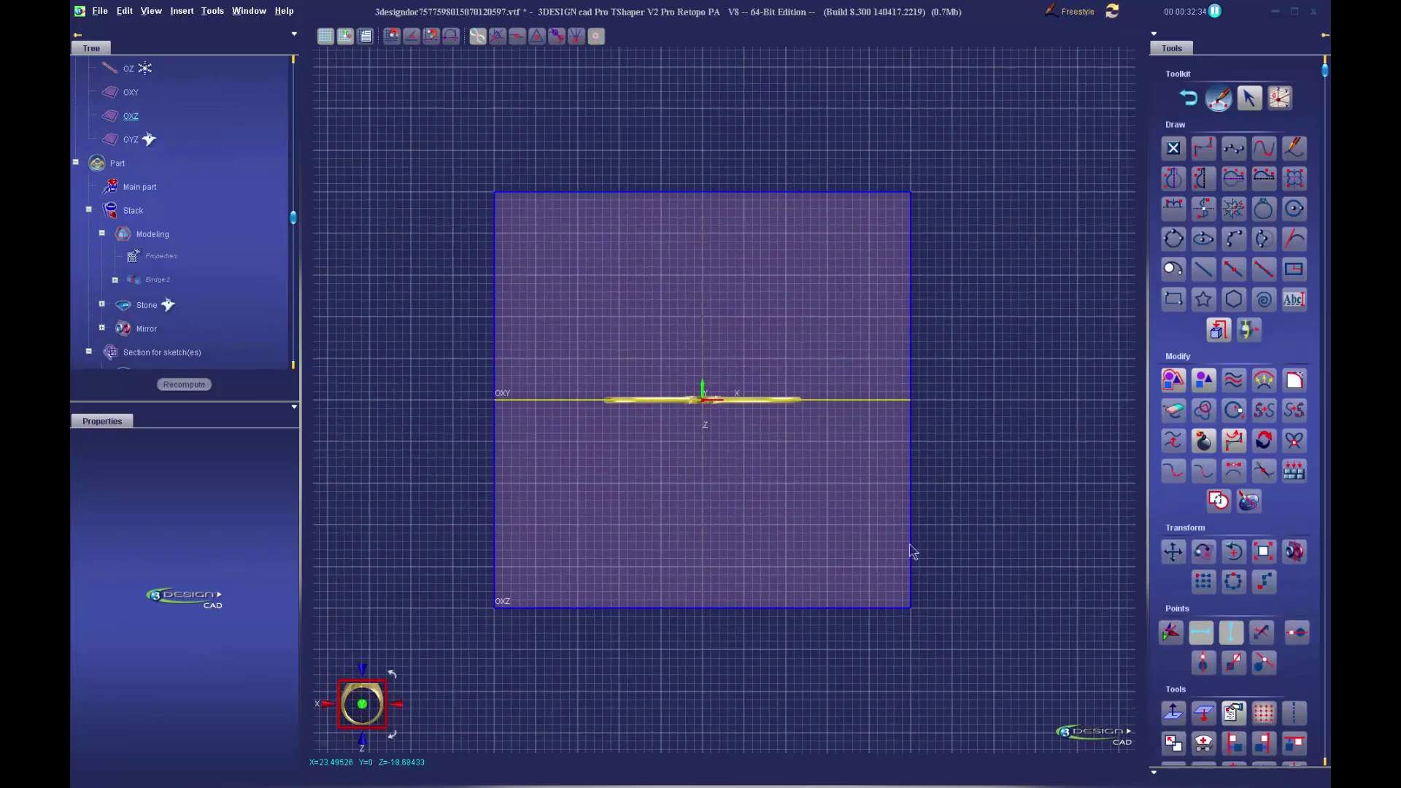
click(1294, 210)
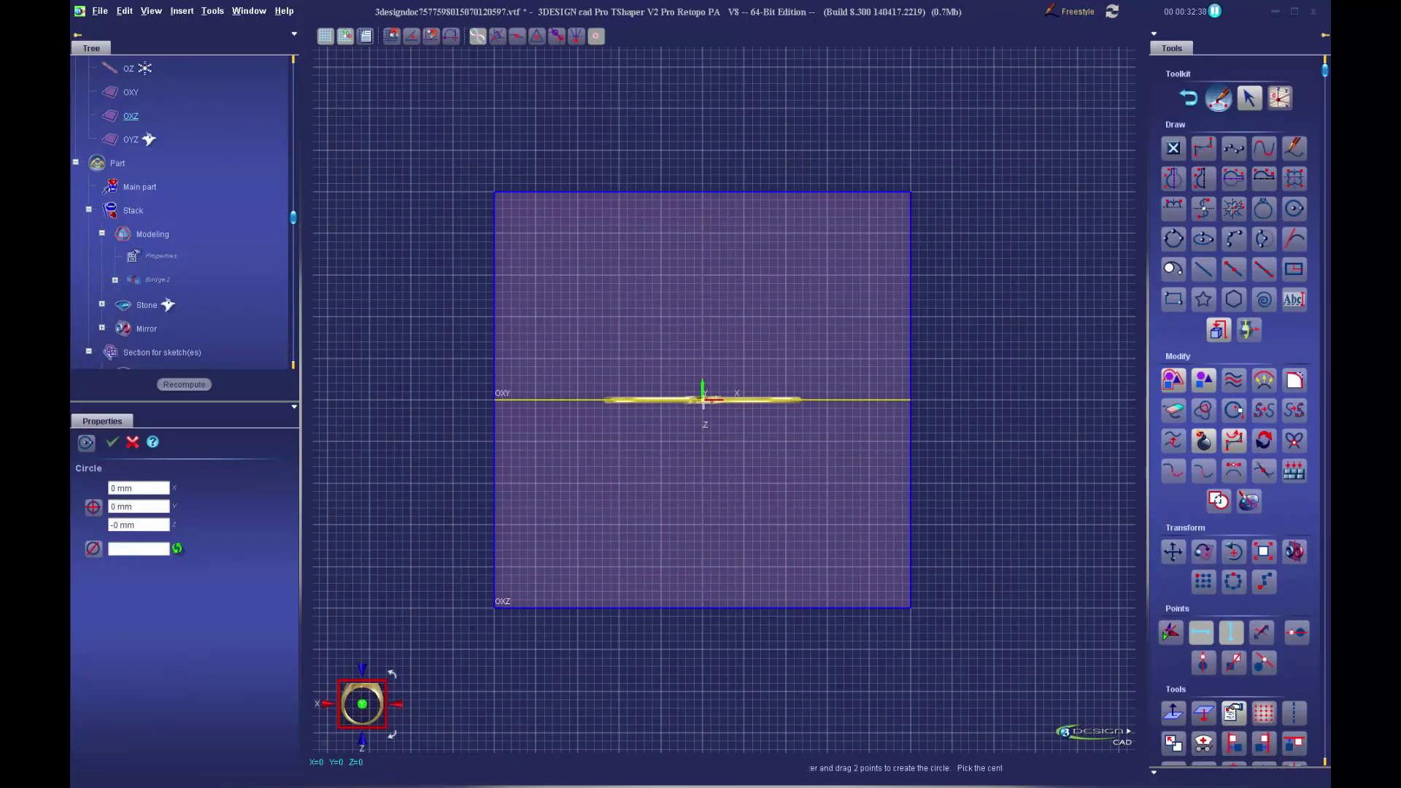
drag(703, 400, 703, 177)
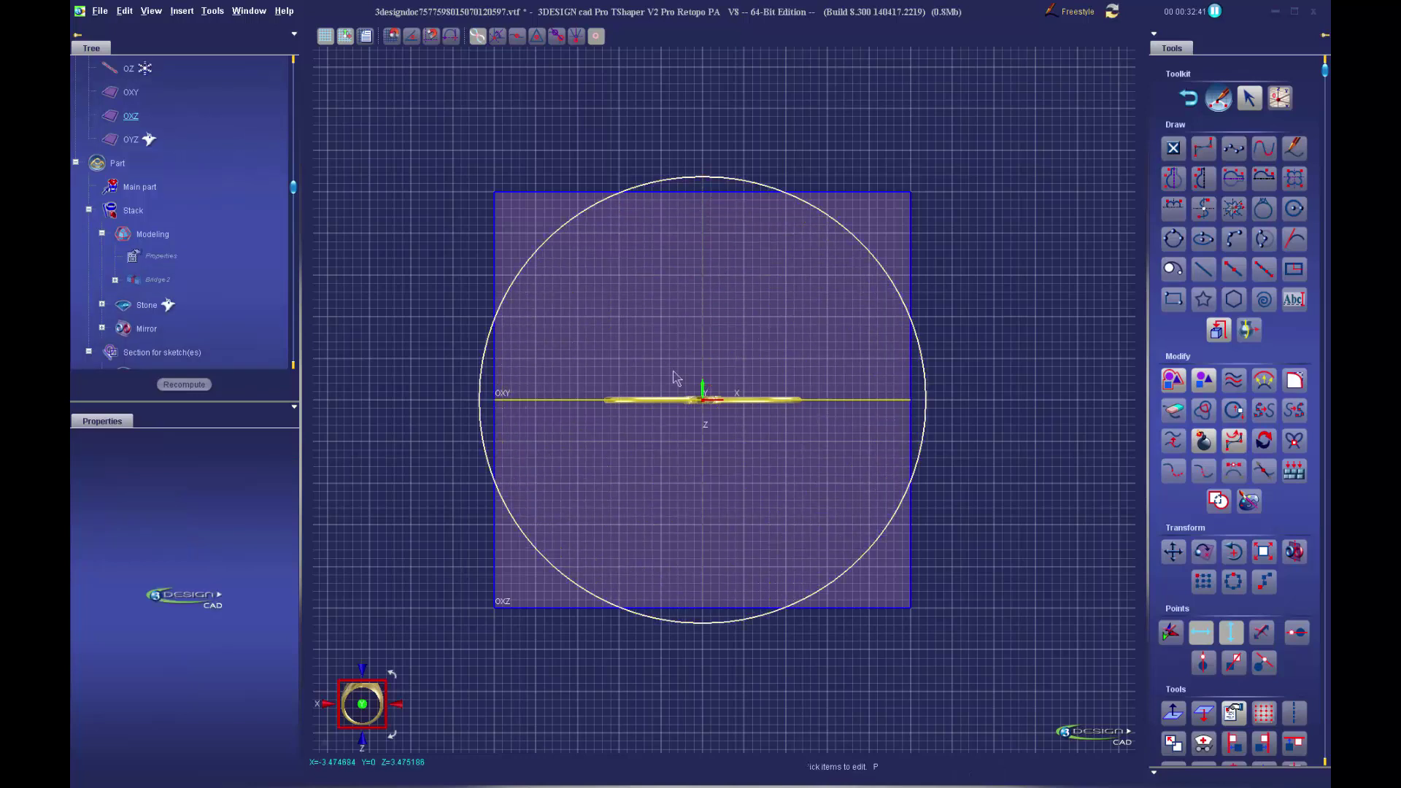
- Set the circle's diameter to 65 mm and leave the sketch
click(523, 273)
click(166, 550)
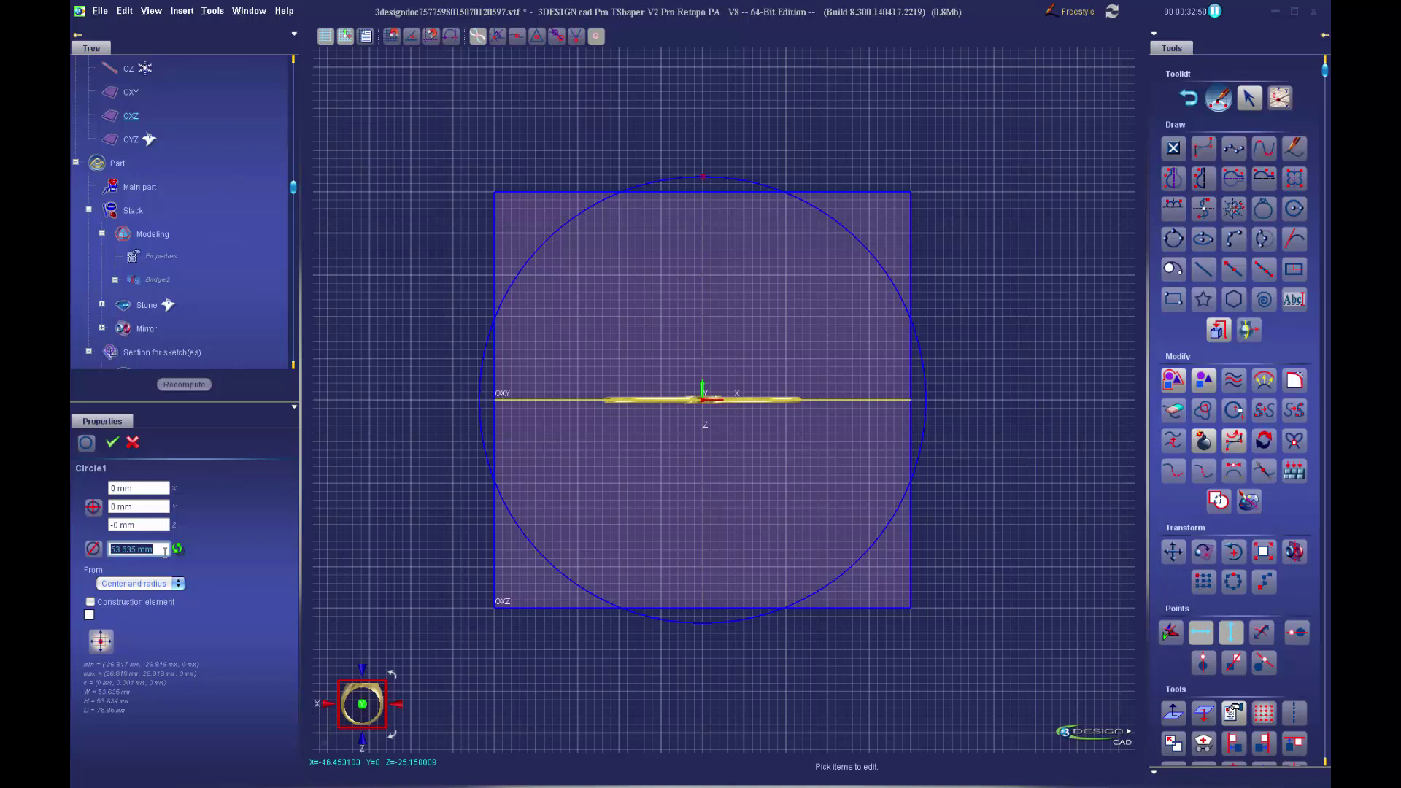
text(65)
key(Return)
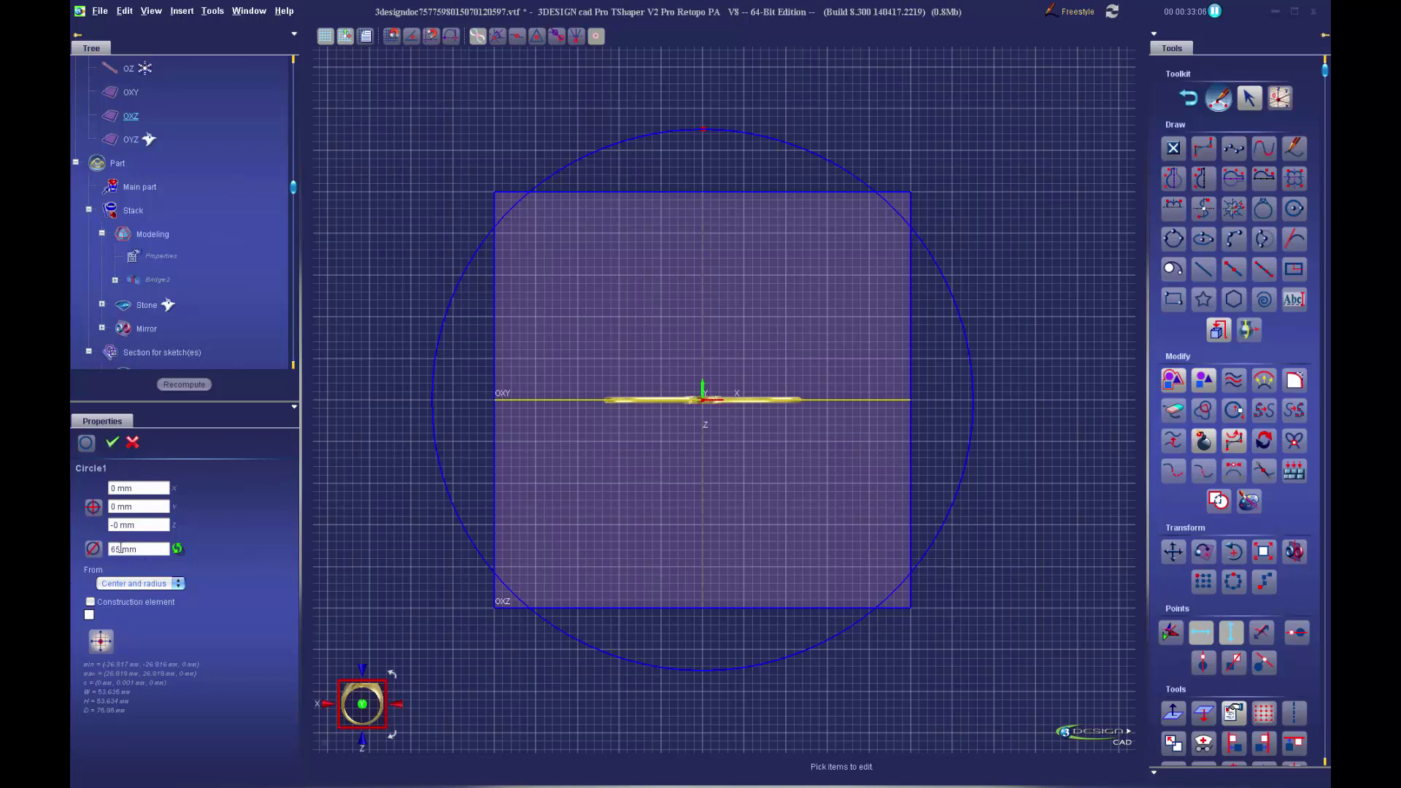
click(112, 443)
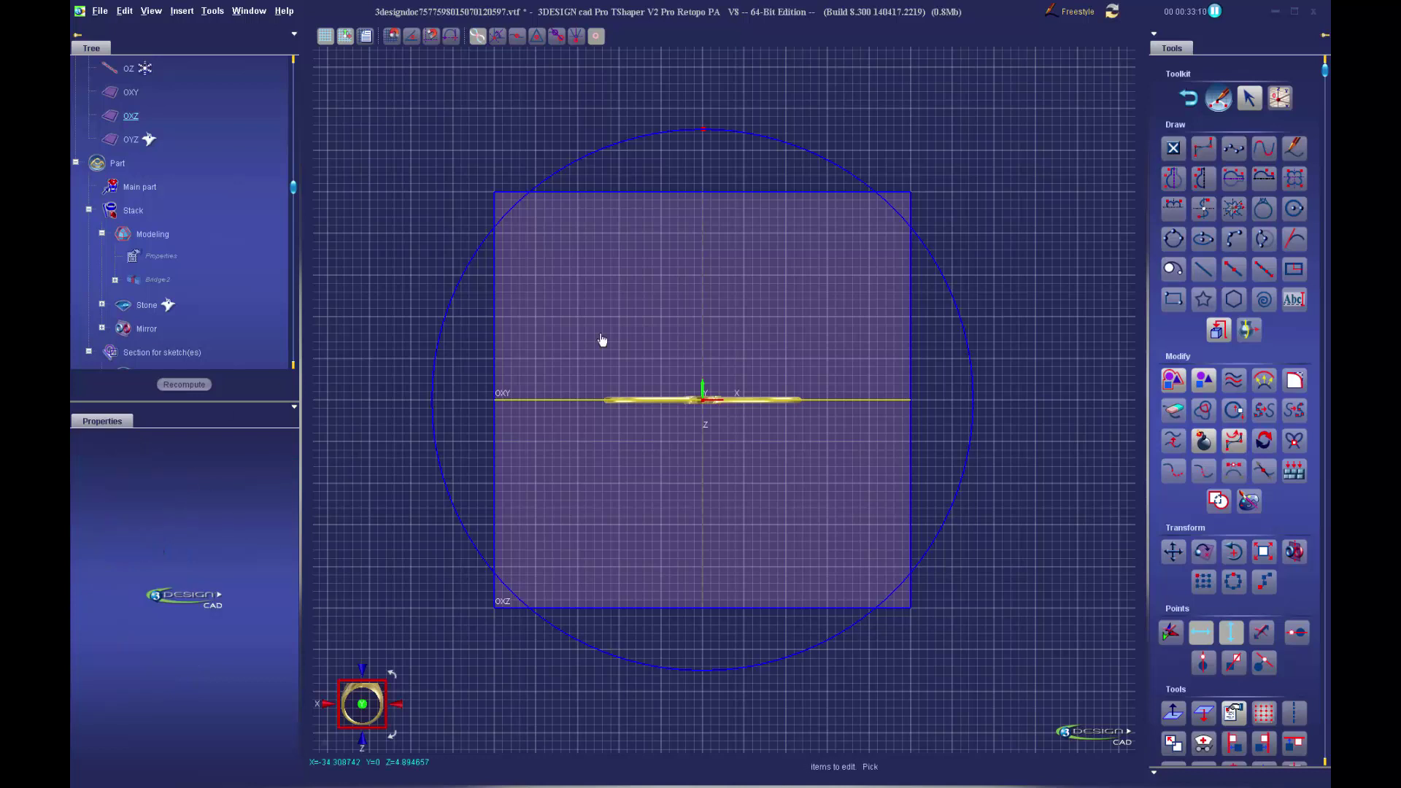
click(1191, 102)
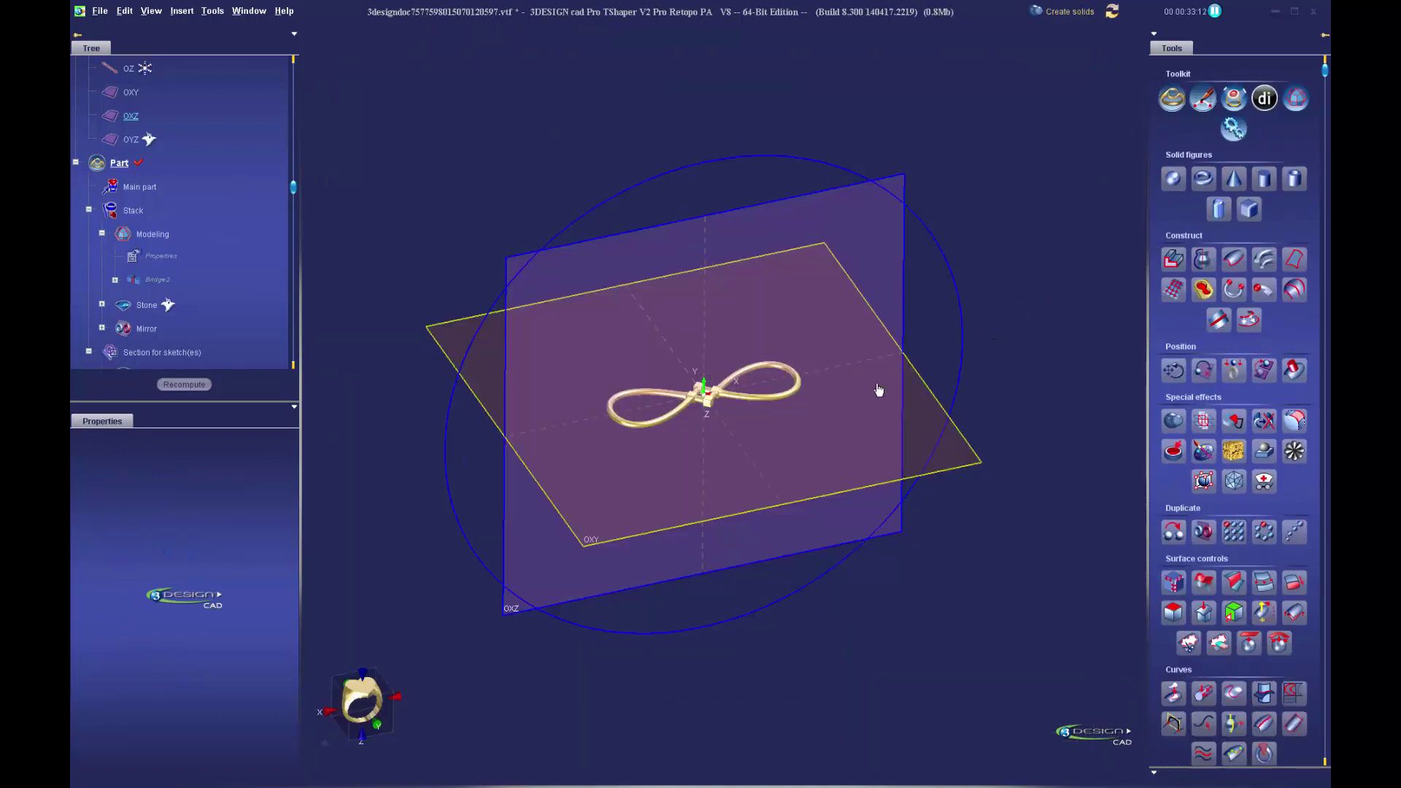
- Move the modeled piece about 33 mm up along Z so it rests on top of the circle
click(1172, 372)
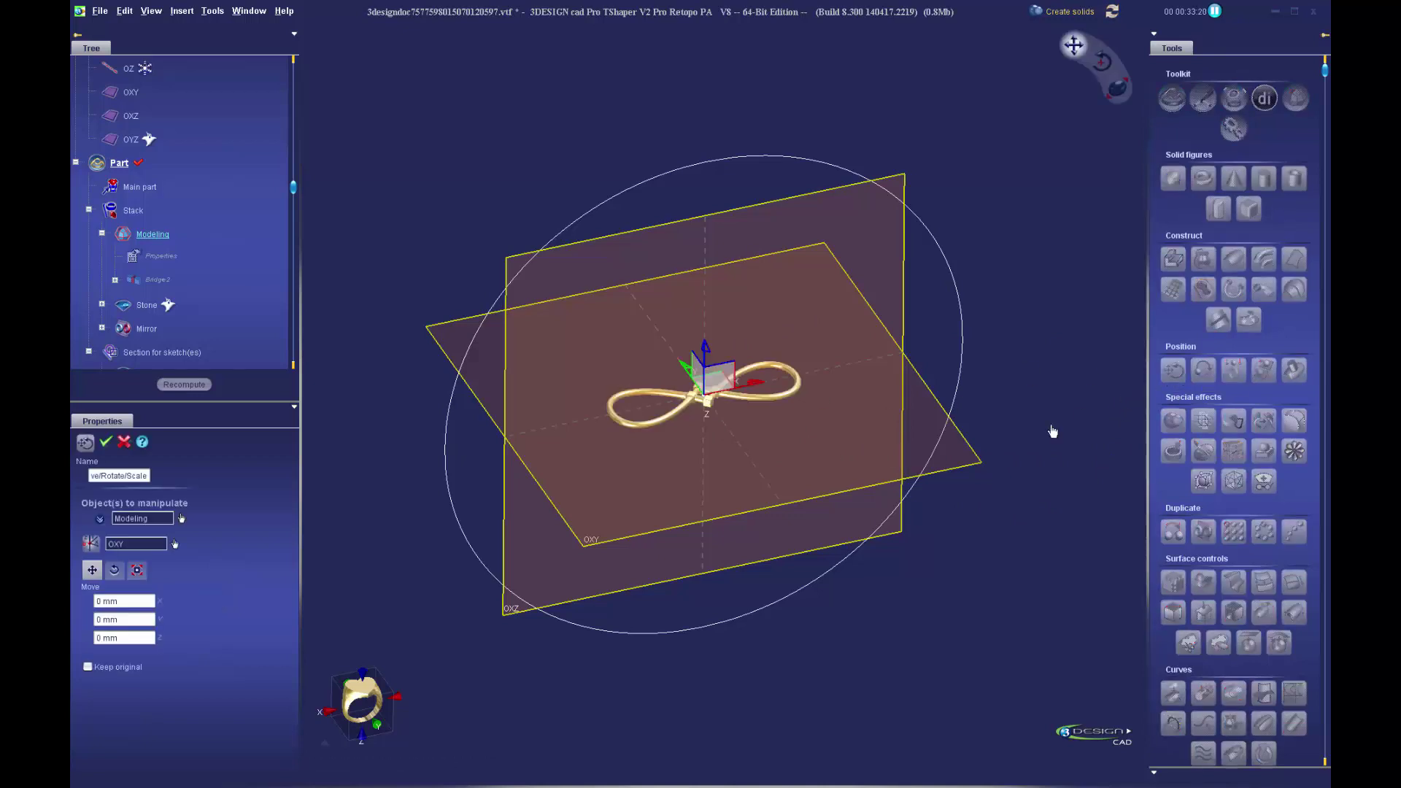
click(363, 707)
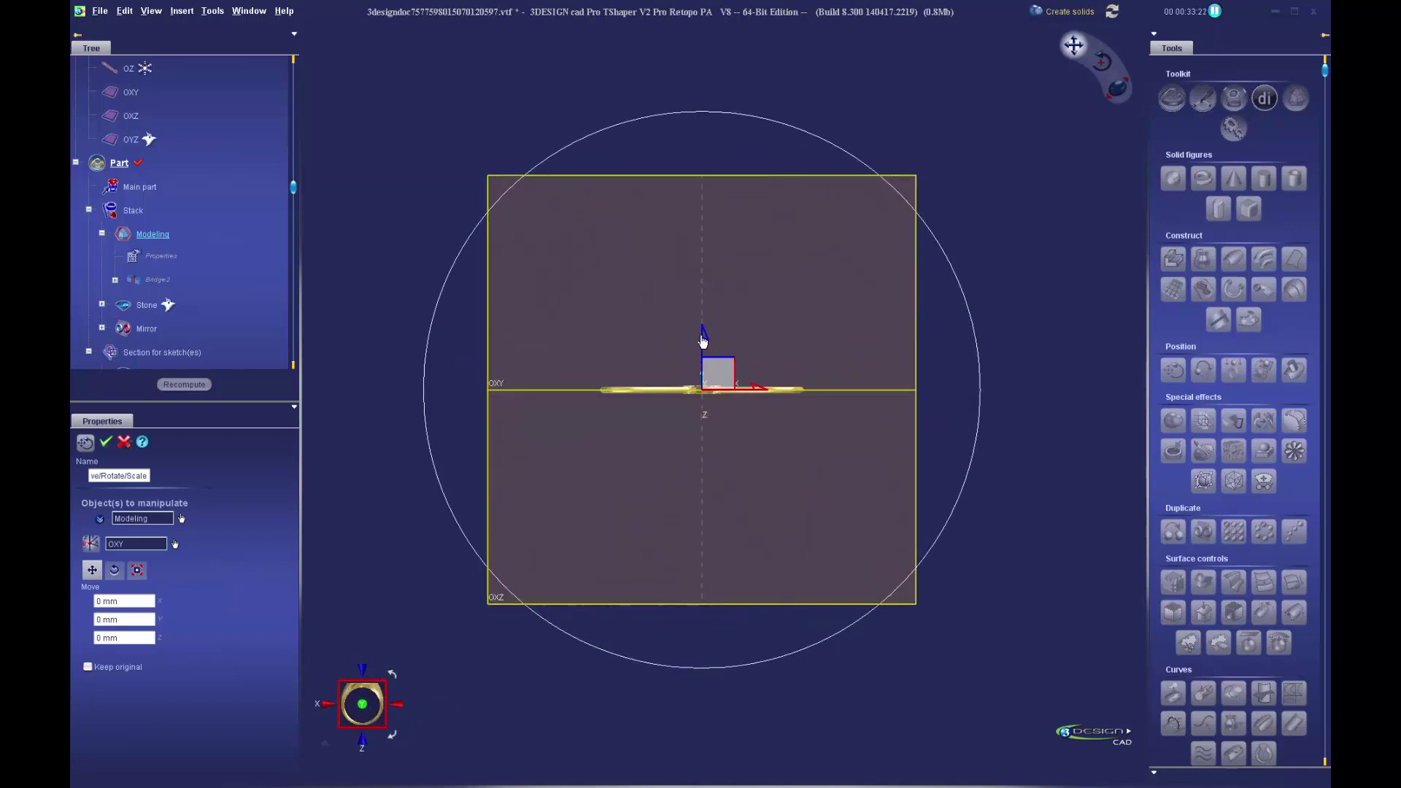
drag(704, 337, 724, 52)
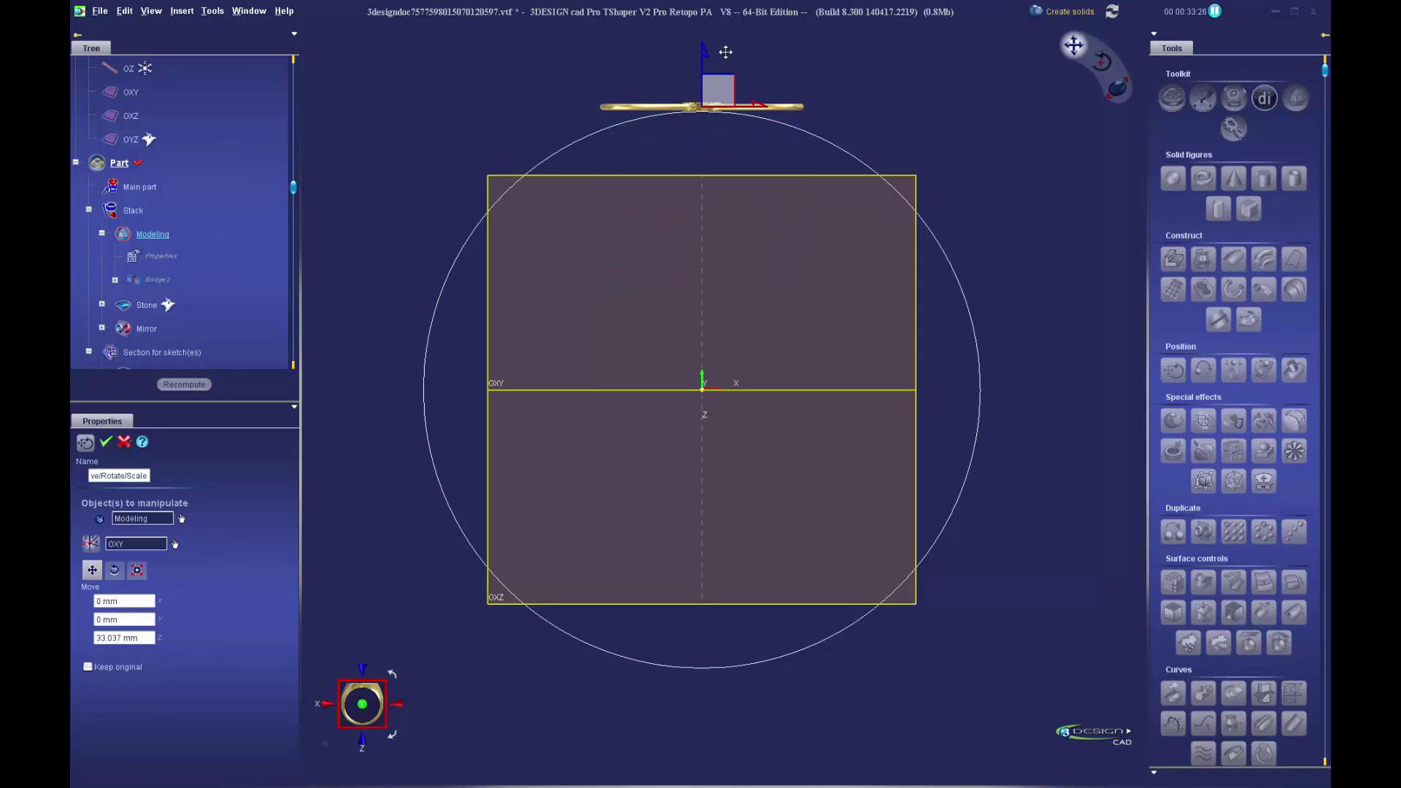
click(106, 441)
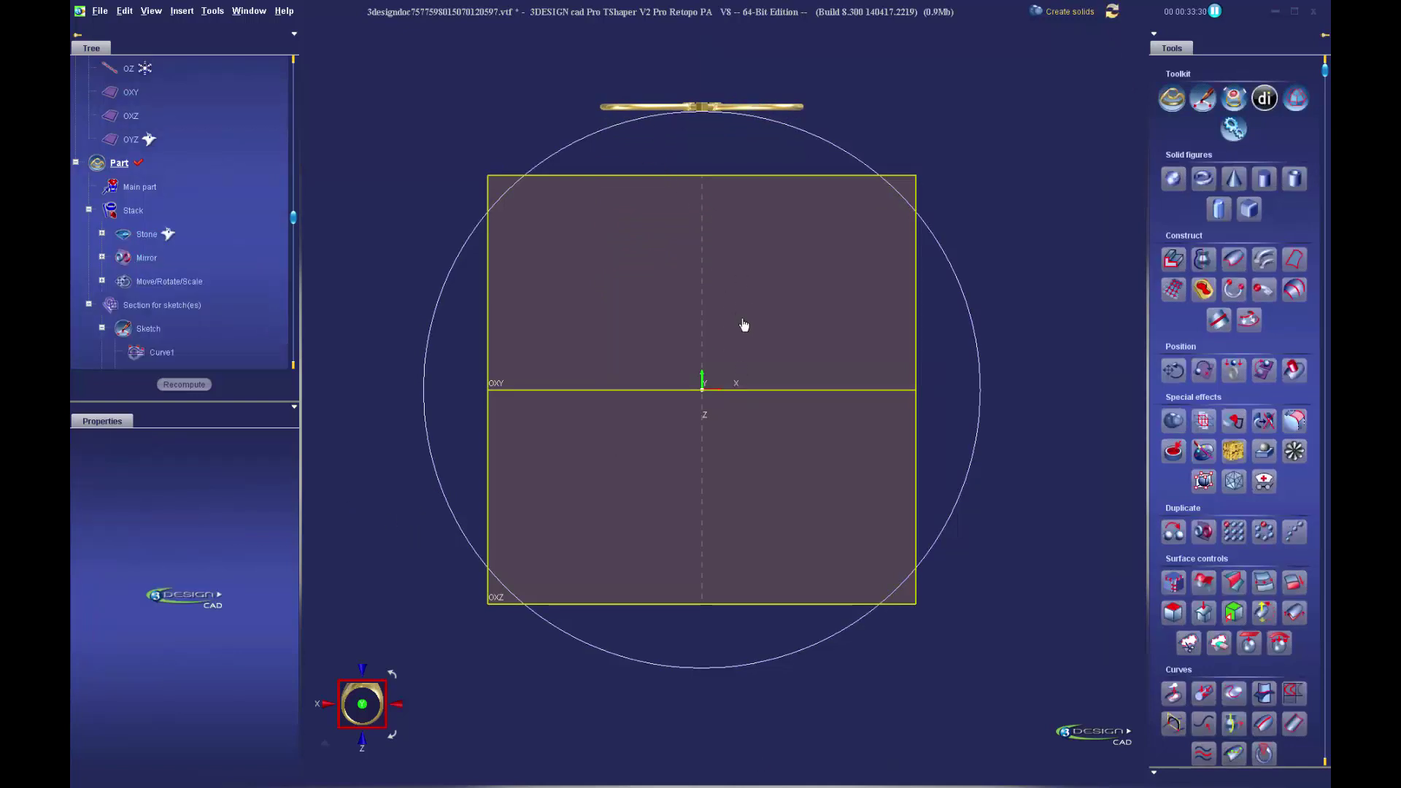
- Start a Double bend on the moved piece from the Bottom direction and bend it about 39.4° along the circle
click(643, 111)
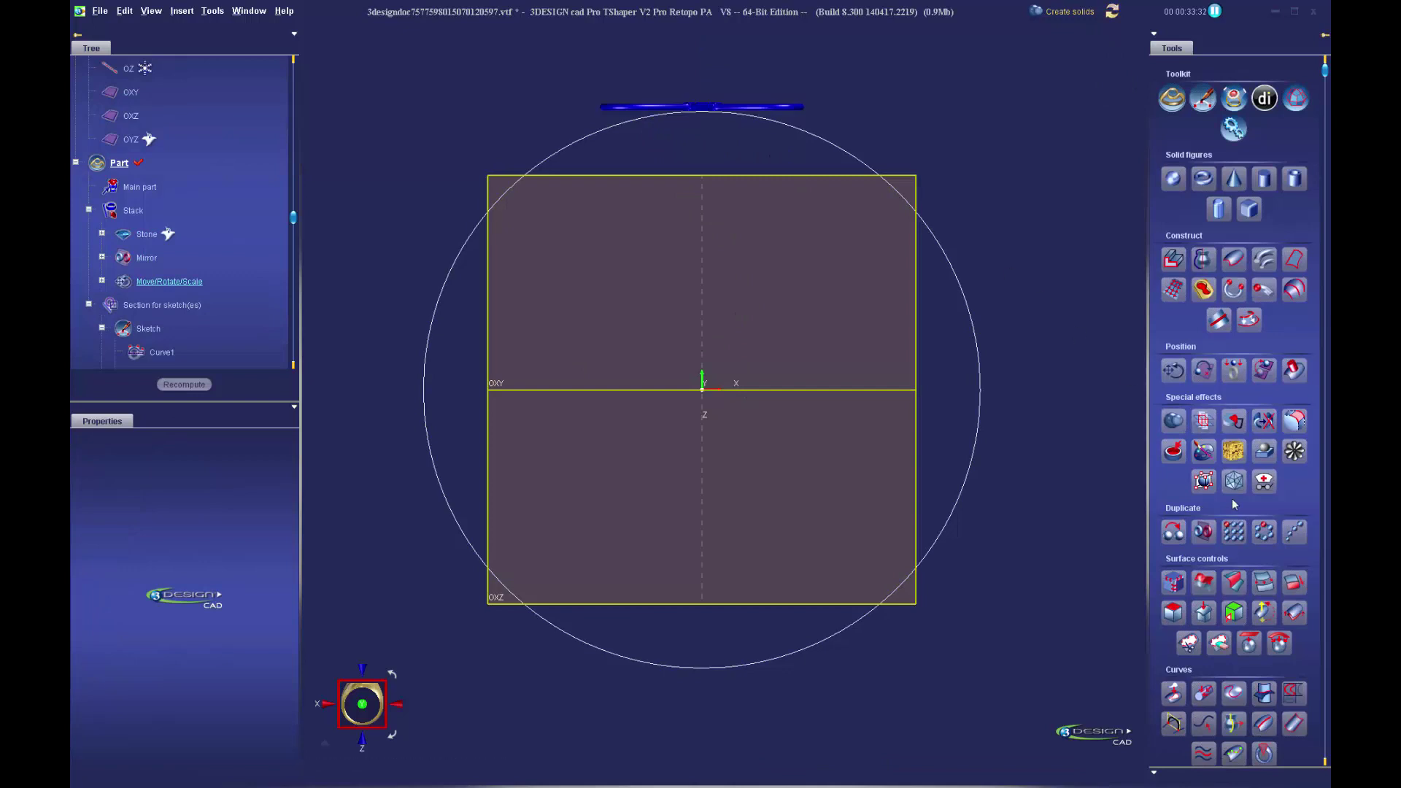
scroll(1233, 438, down, 4)
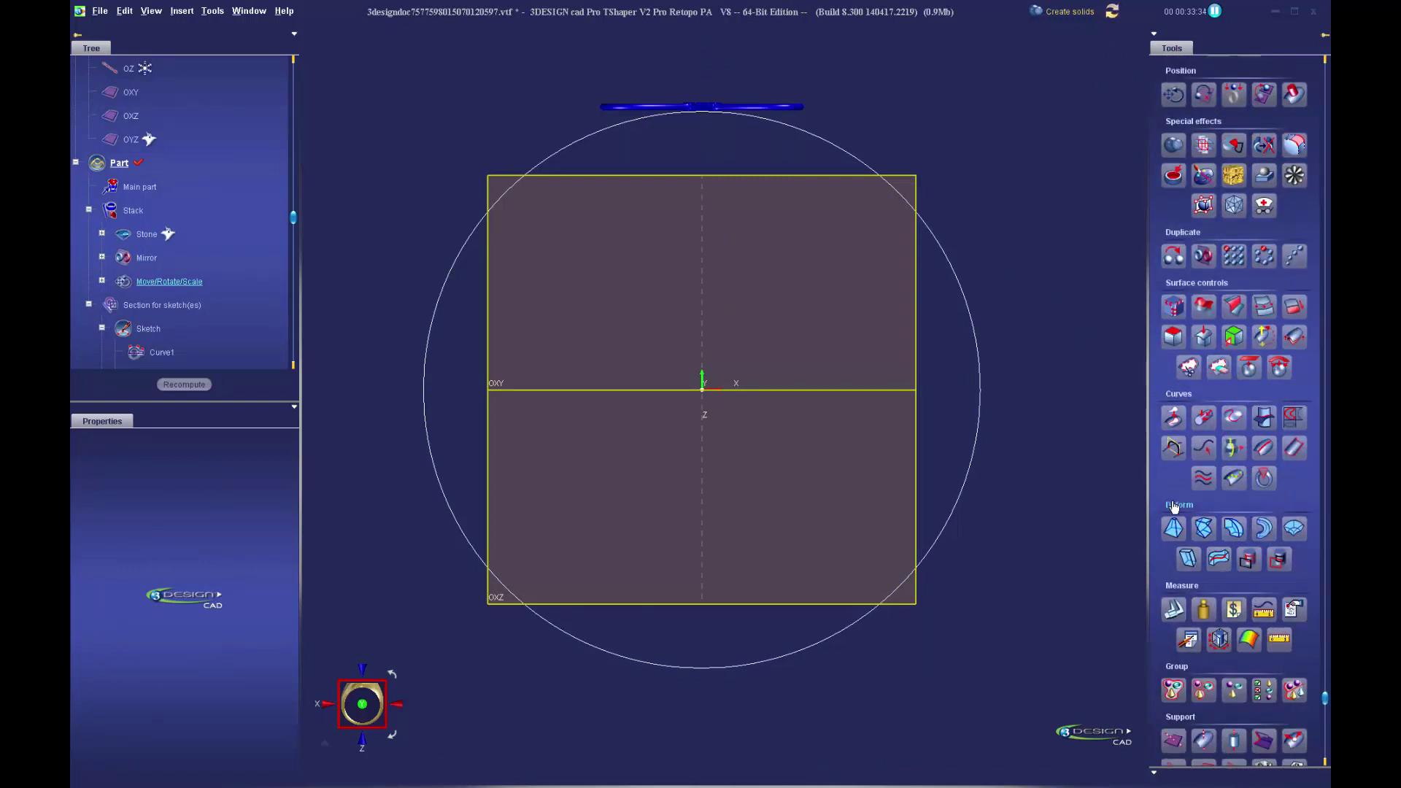
click(1265, 529)
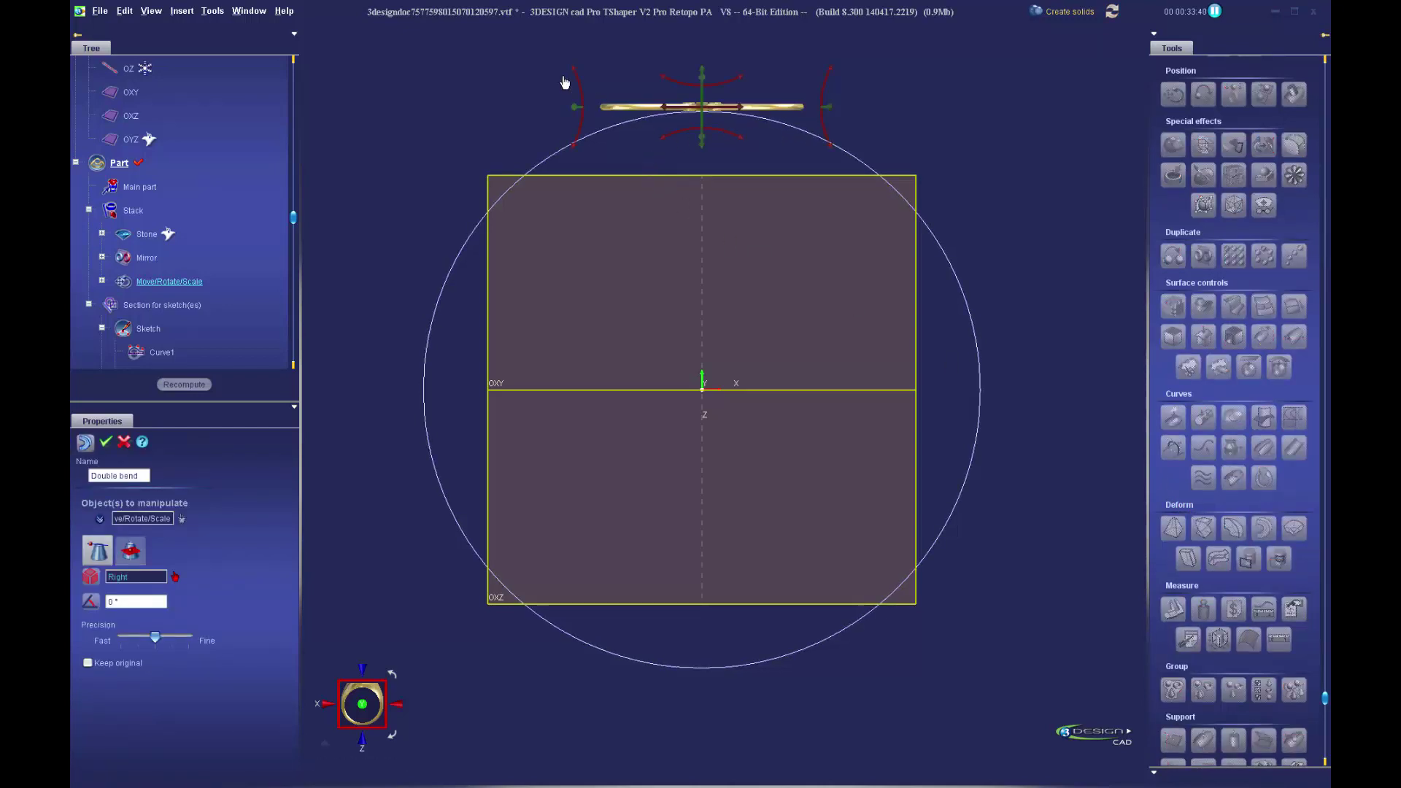
click(669, 139)
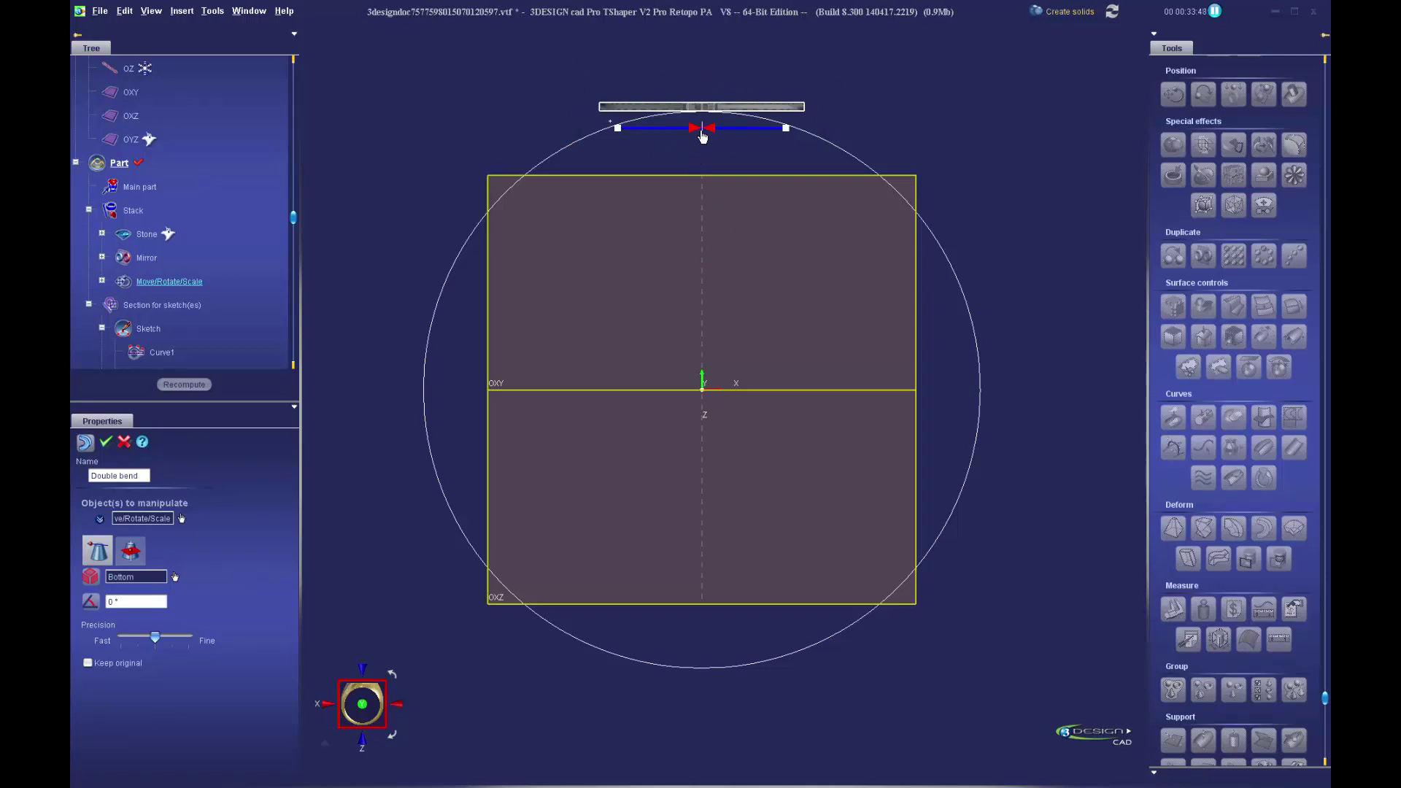
drag(702, 136, 696, 129)
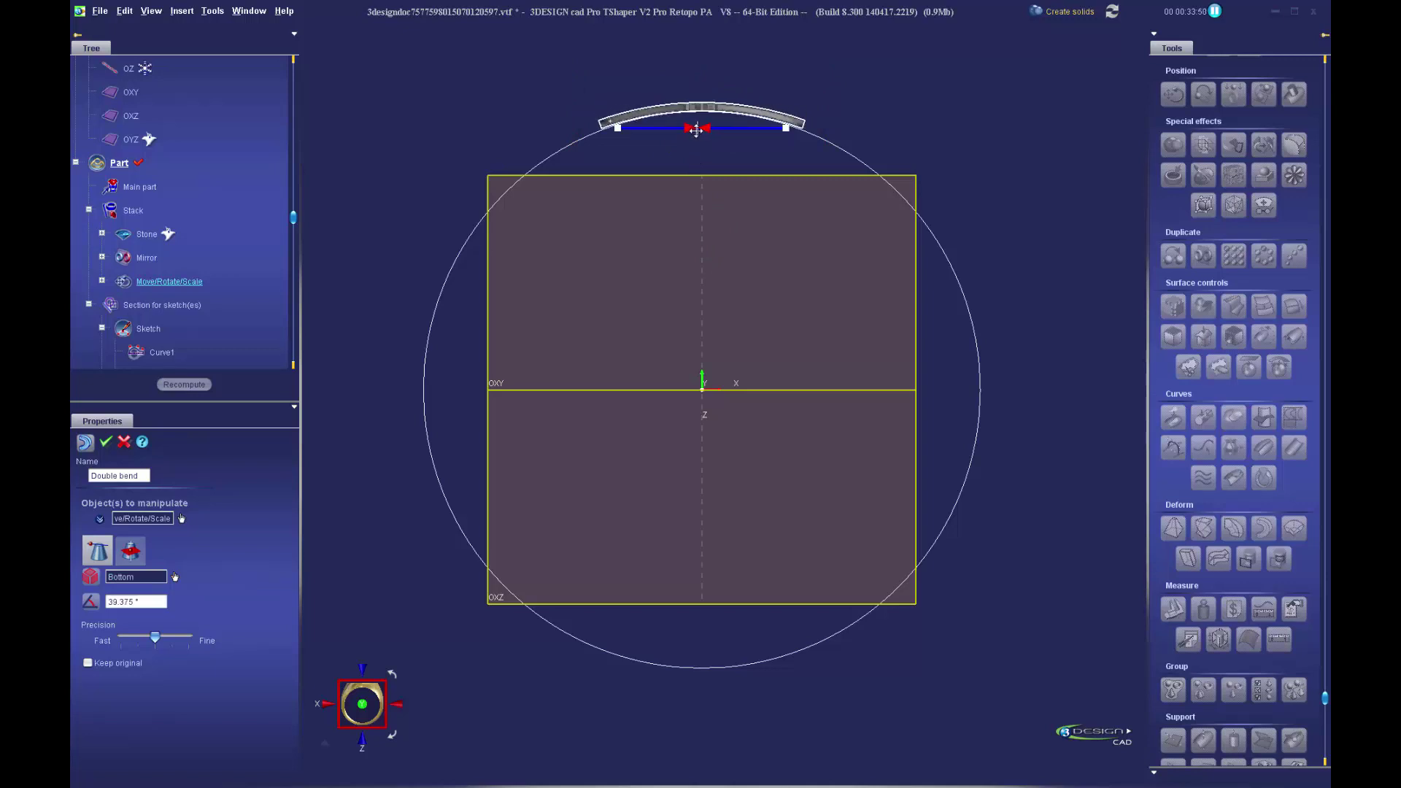
- Increase the Double bend angle to 42.275° so the piece follows the circle, and apply the bend
middle_click(701, 126)
scroll(911, 462, up, 5)
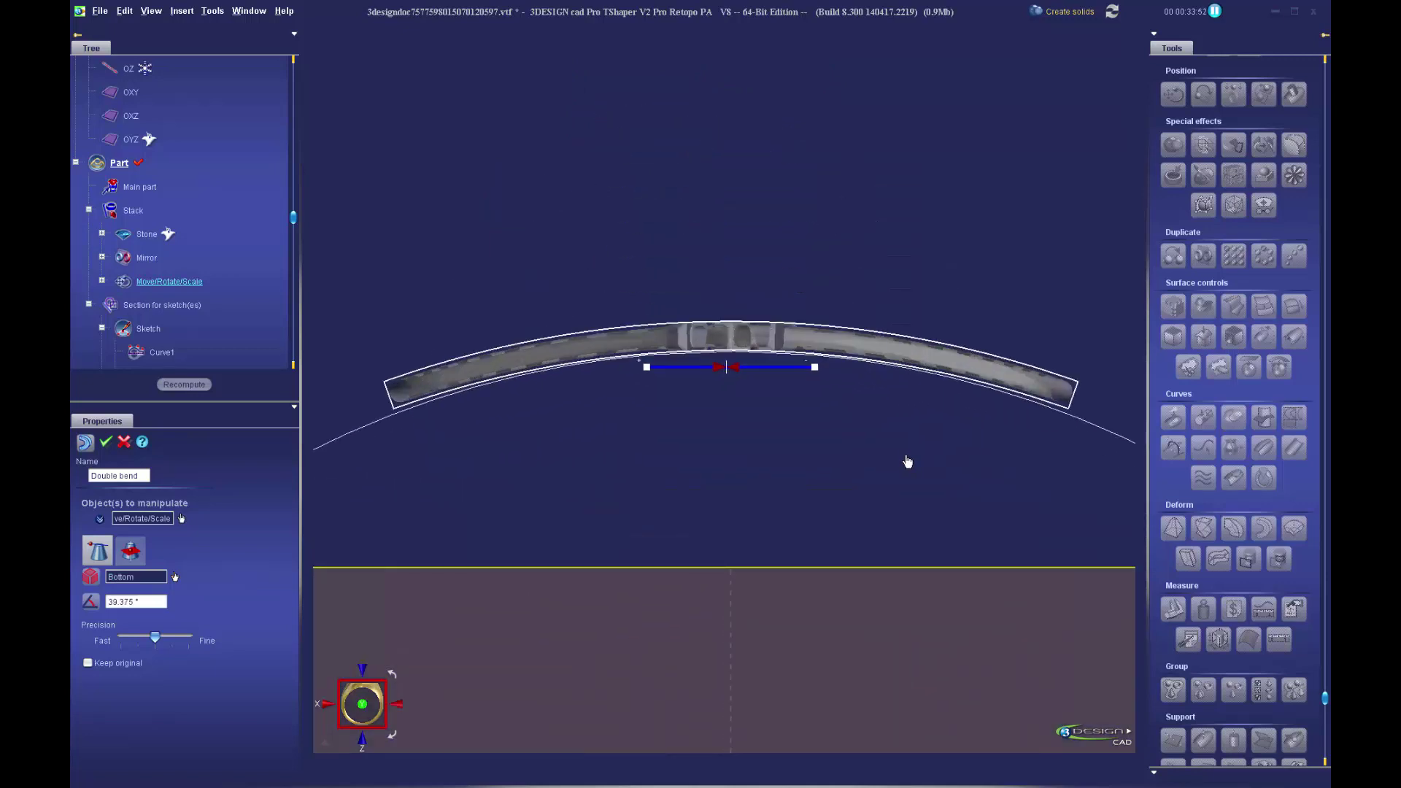
scroll(908, 461, up, 1)
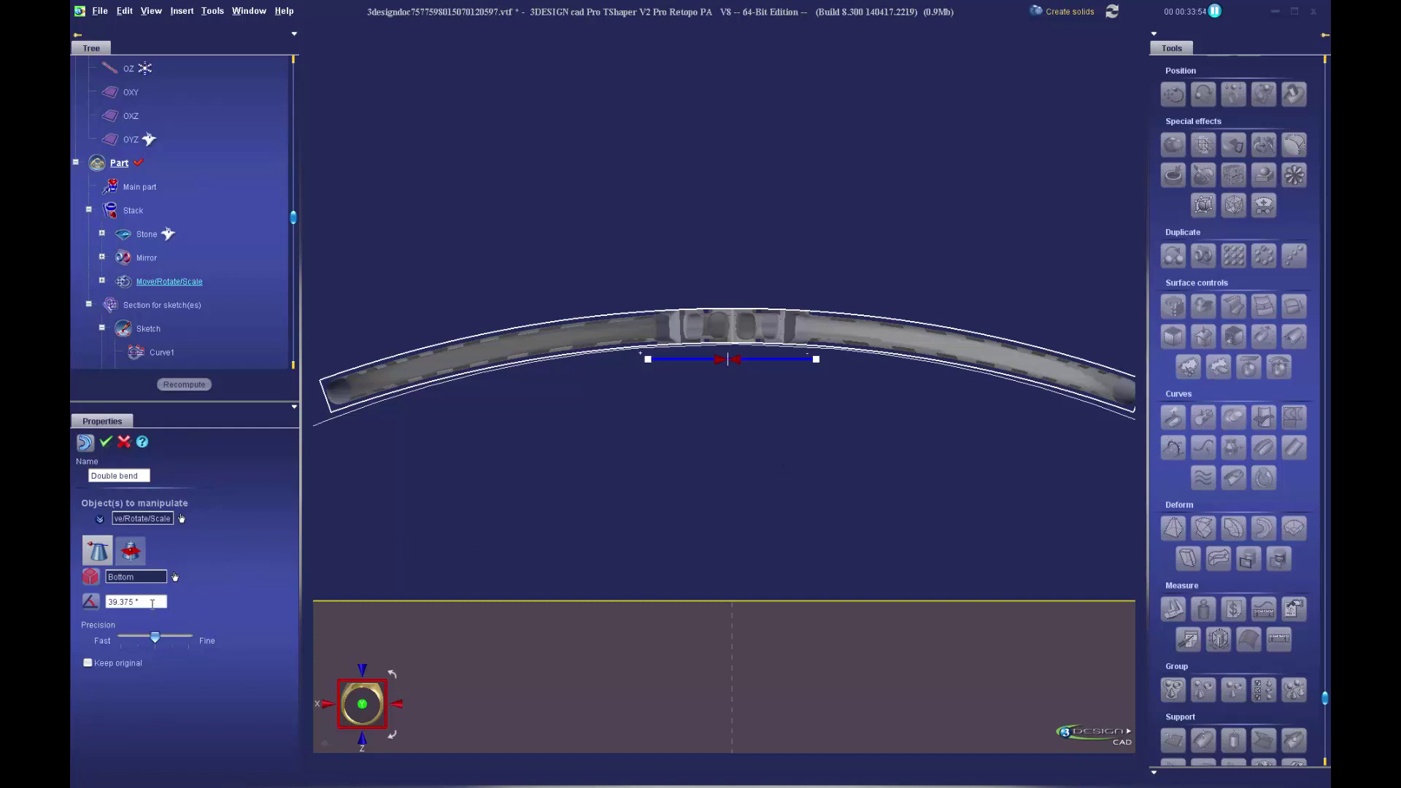
click(153, 603)
scroll(153, 602, down, 1)
scroll(153, 603, up, 17)
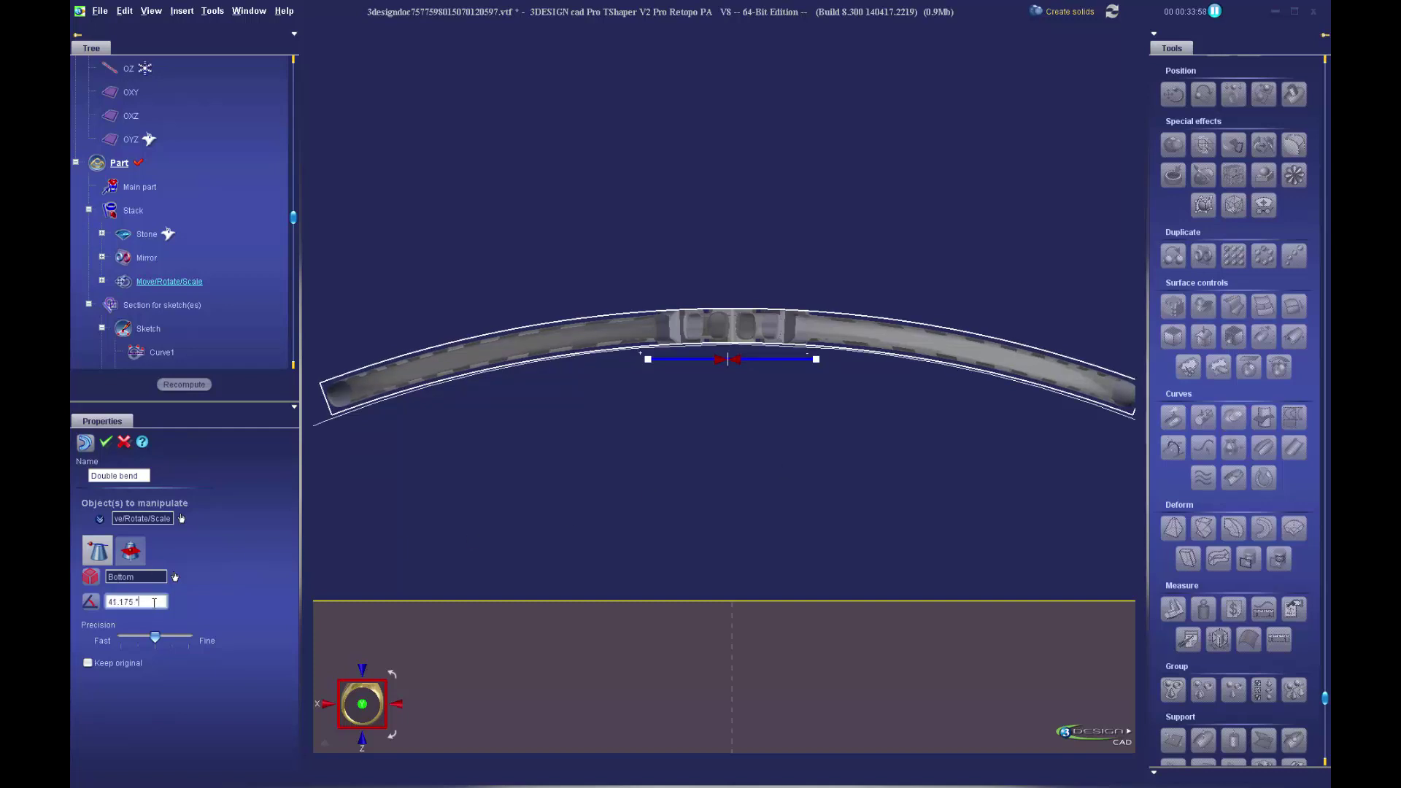
scroll(154, 603, up, 2)
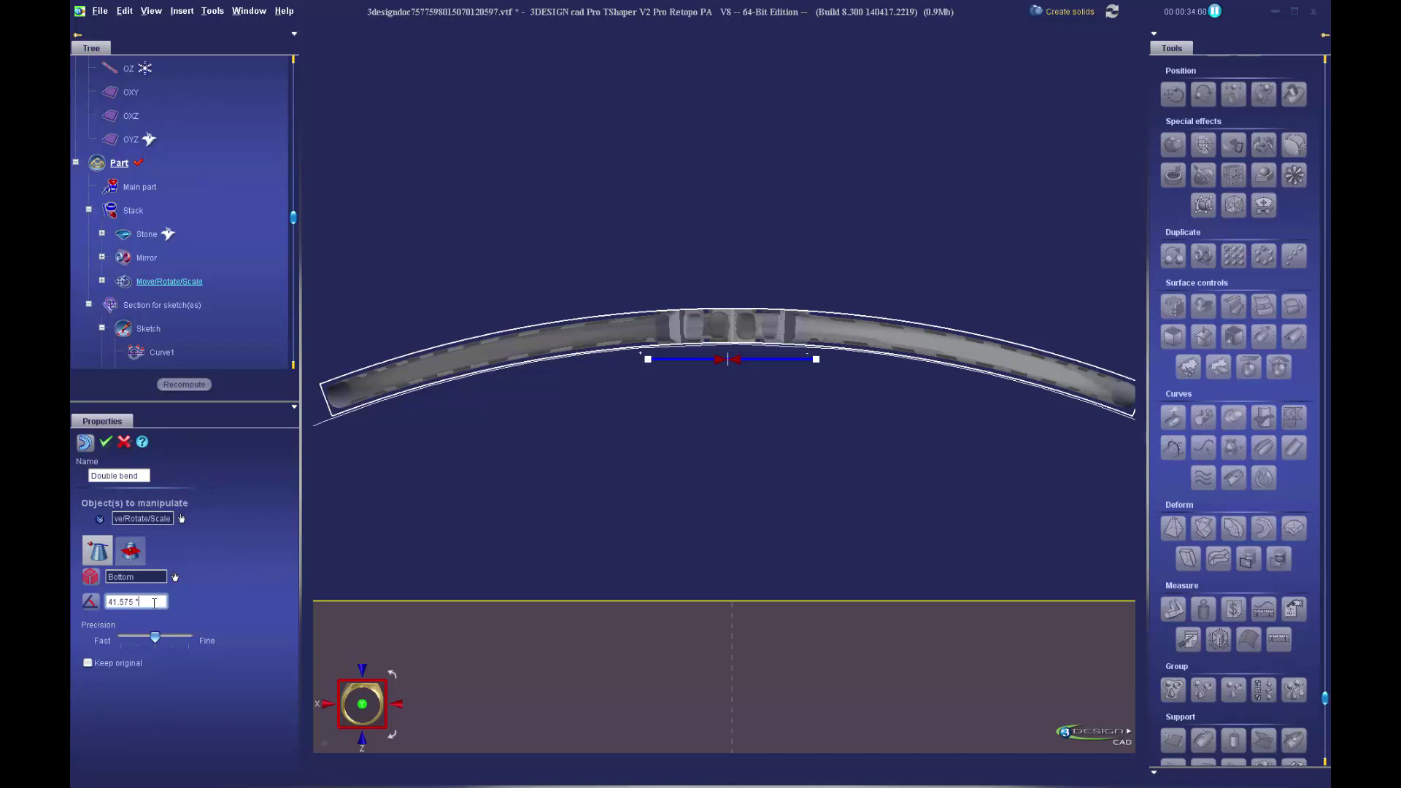
scroll(154, 603, up, 5)
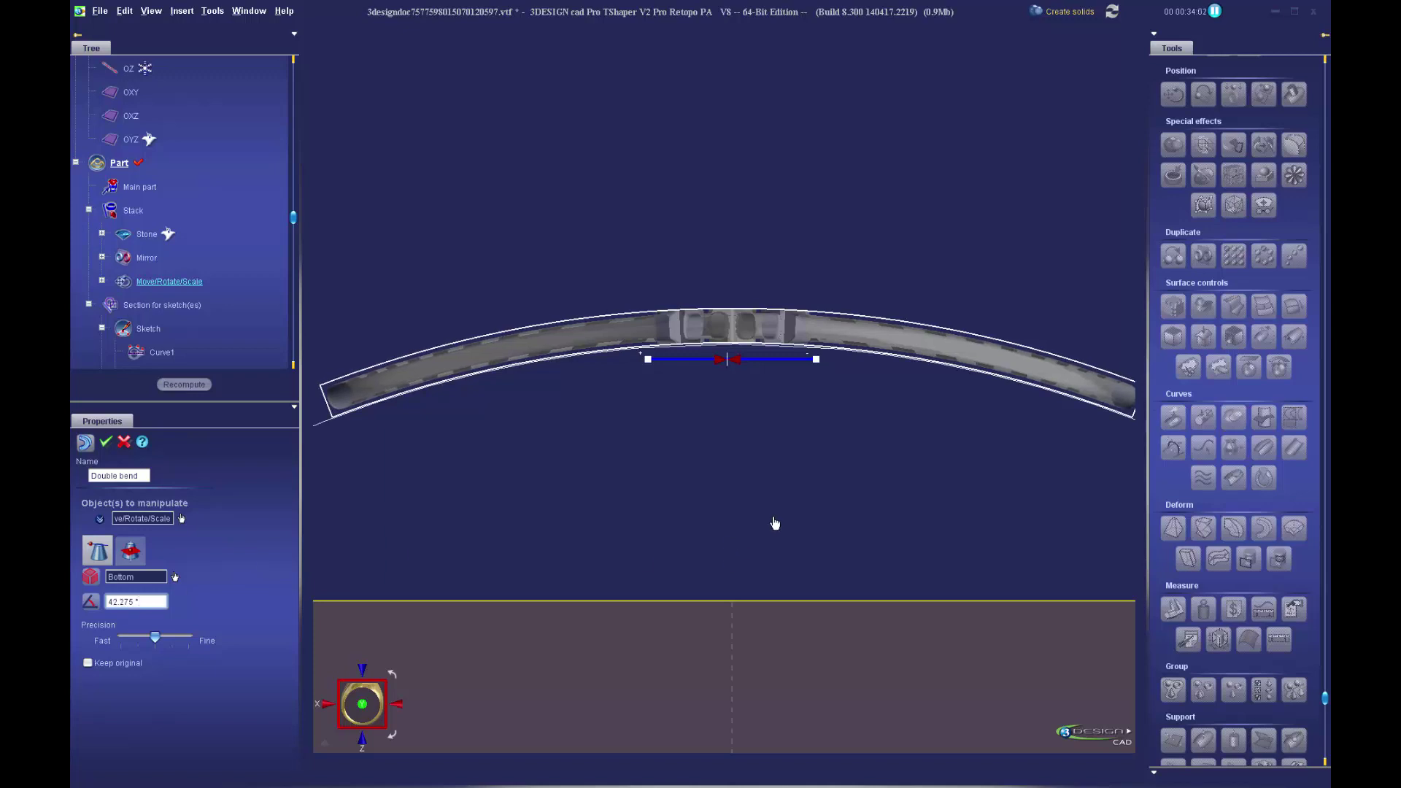
scroll(775, 523, down, 3)
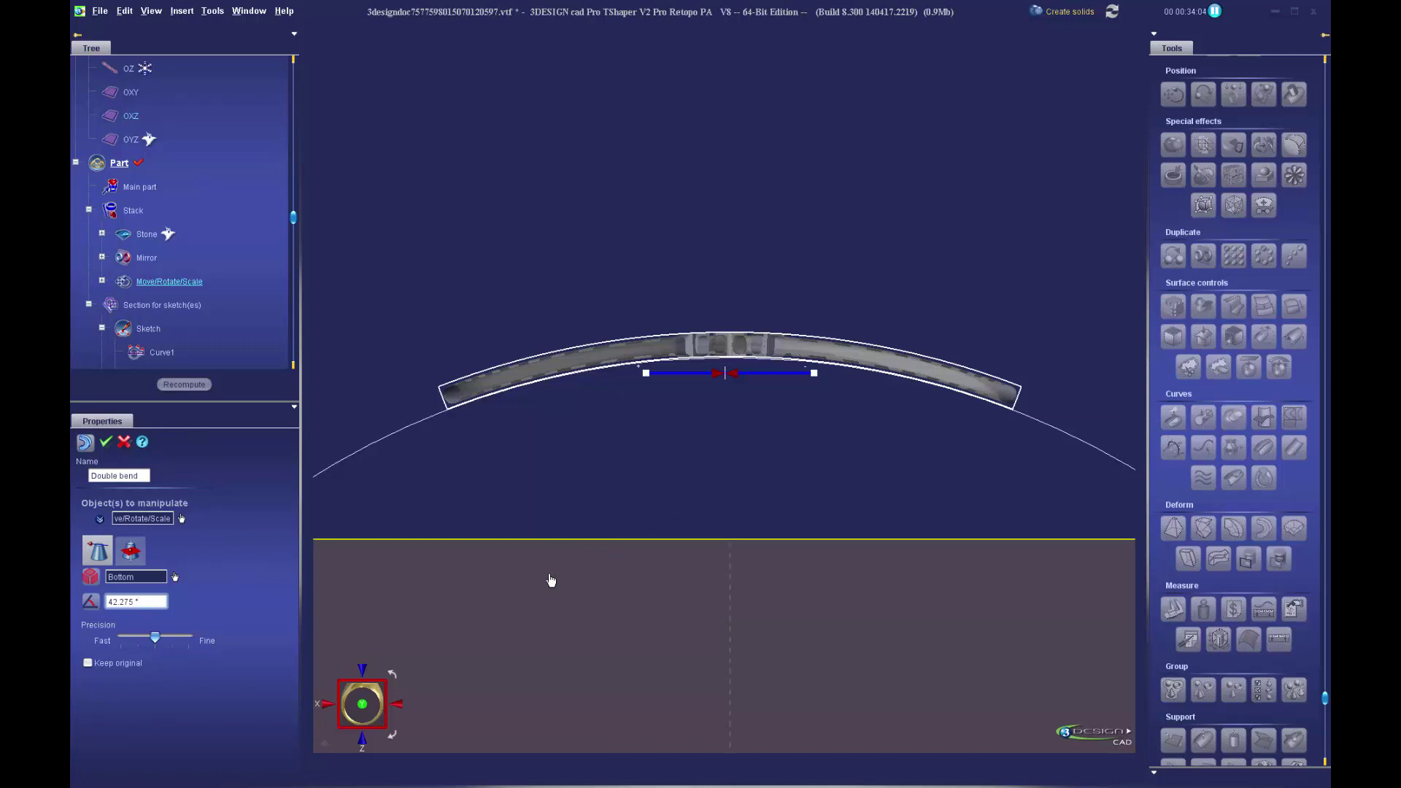
click(105, 443)
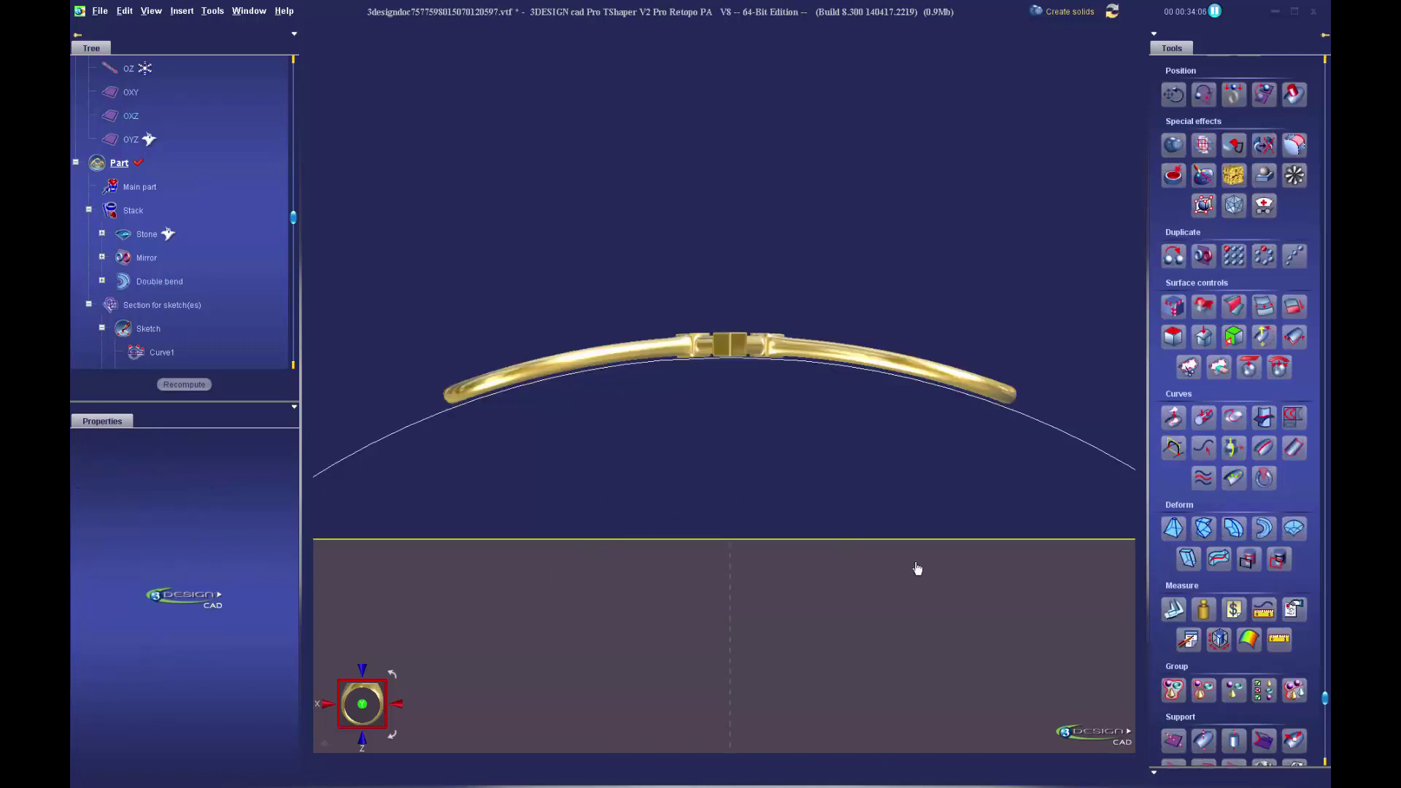
right_drag(760, 507, 785, 570)
middle_click(782, 565)
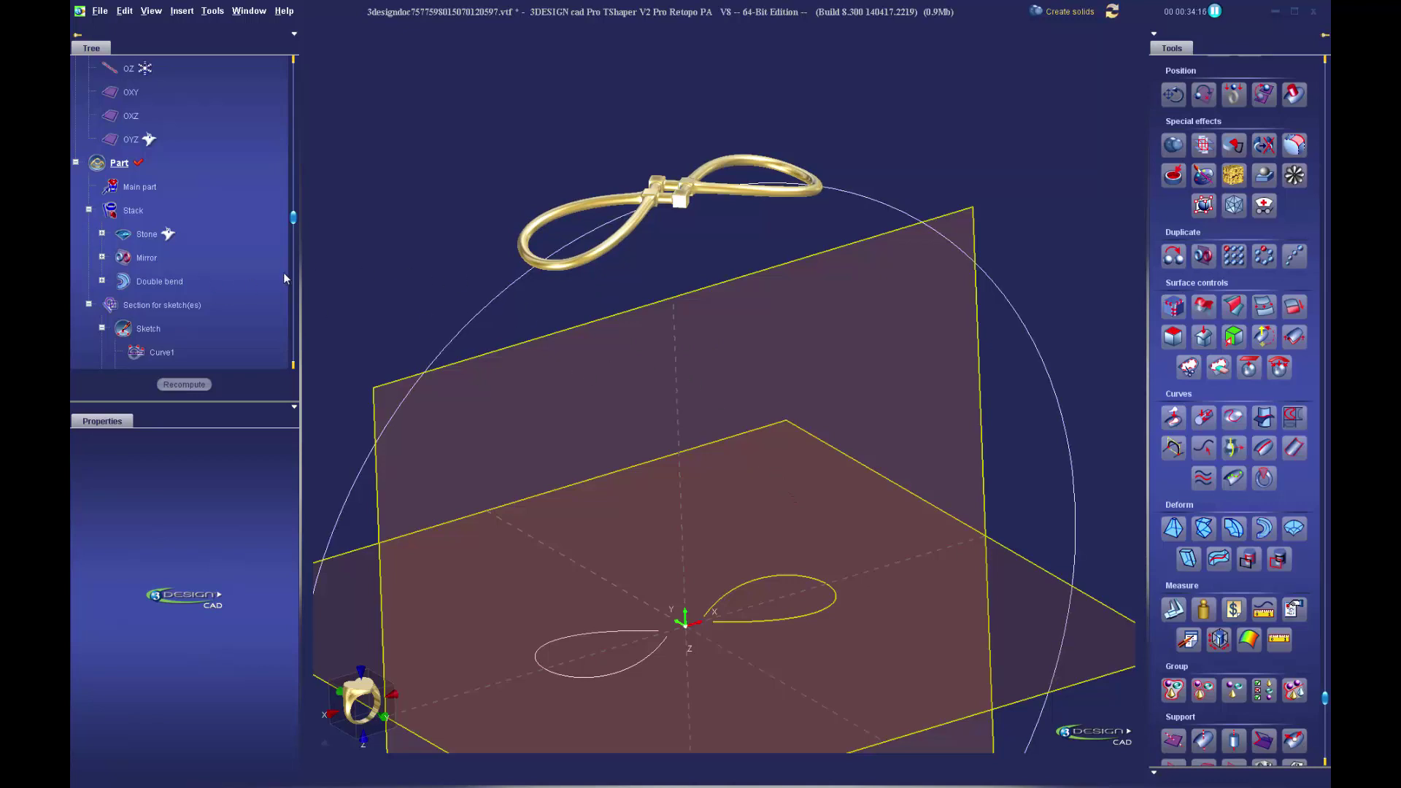
scroll(284, 273, down, 3)
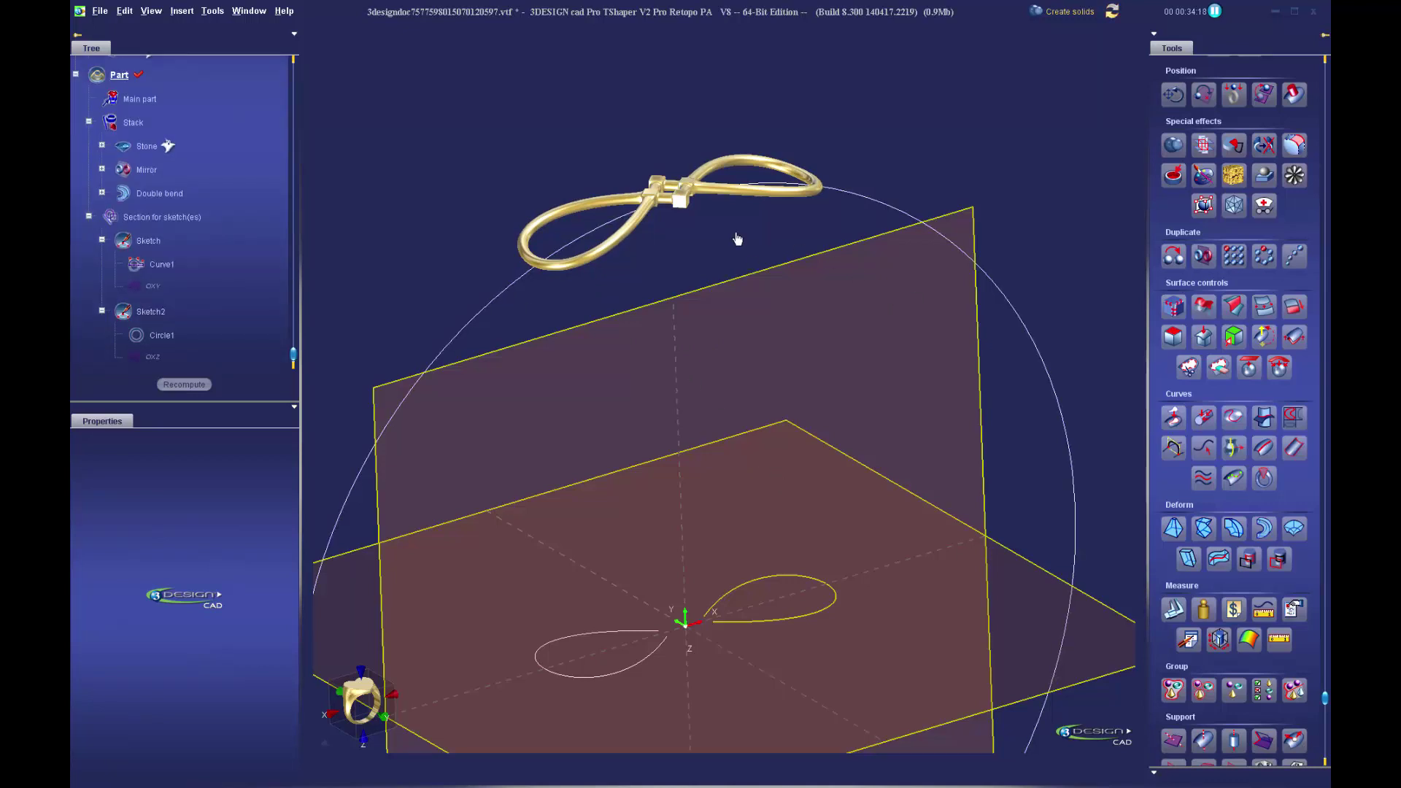
click(101, 193)
click(115, 216)
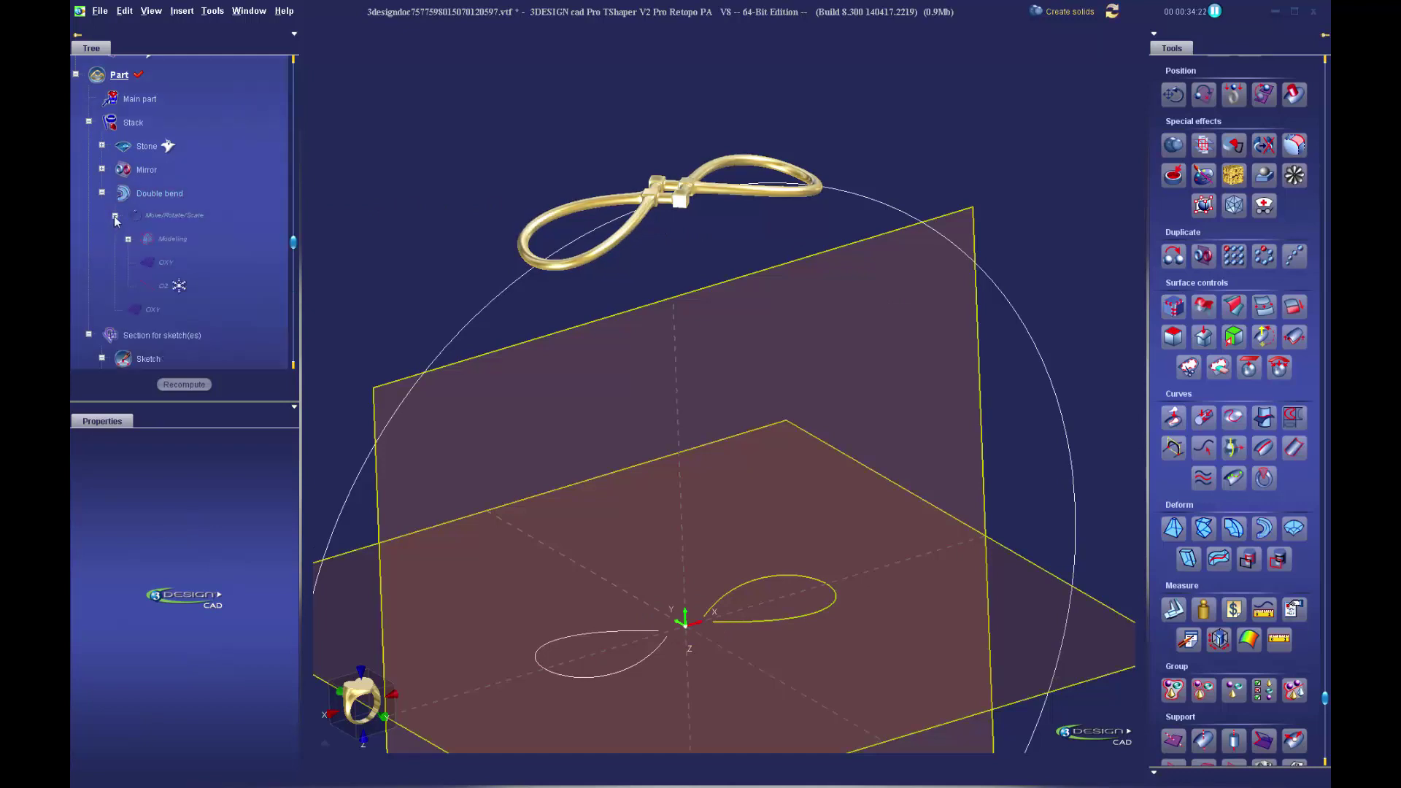
click(101, 193)
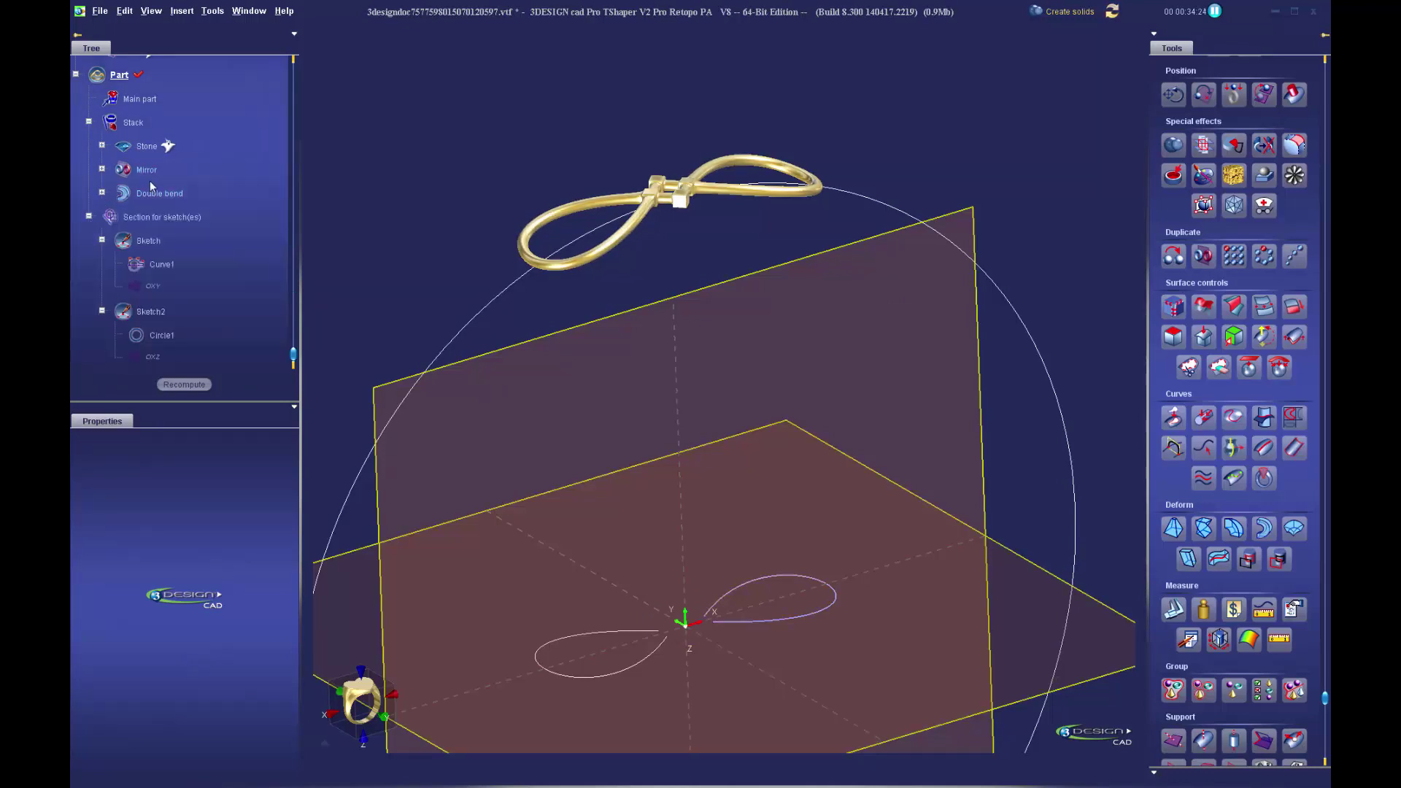
- Bring the bent piece into a new subdivision-surface modeling as an imported shape
click(636, 243)
scroll(1295, 199, up, 5)
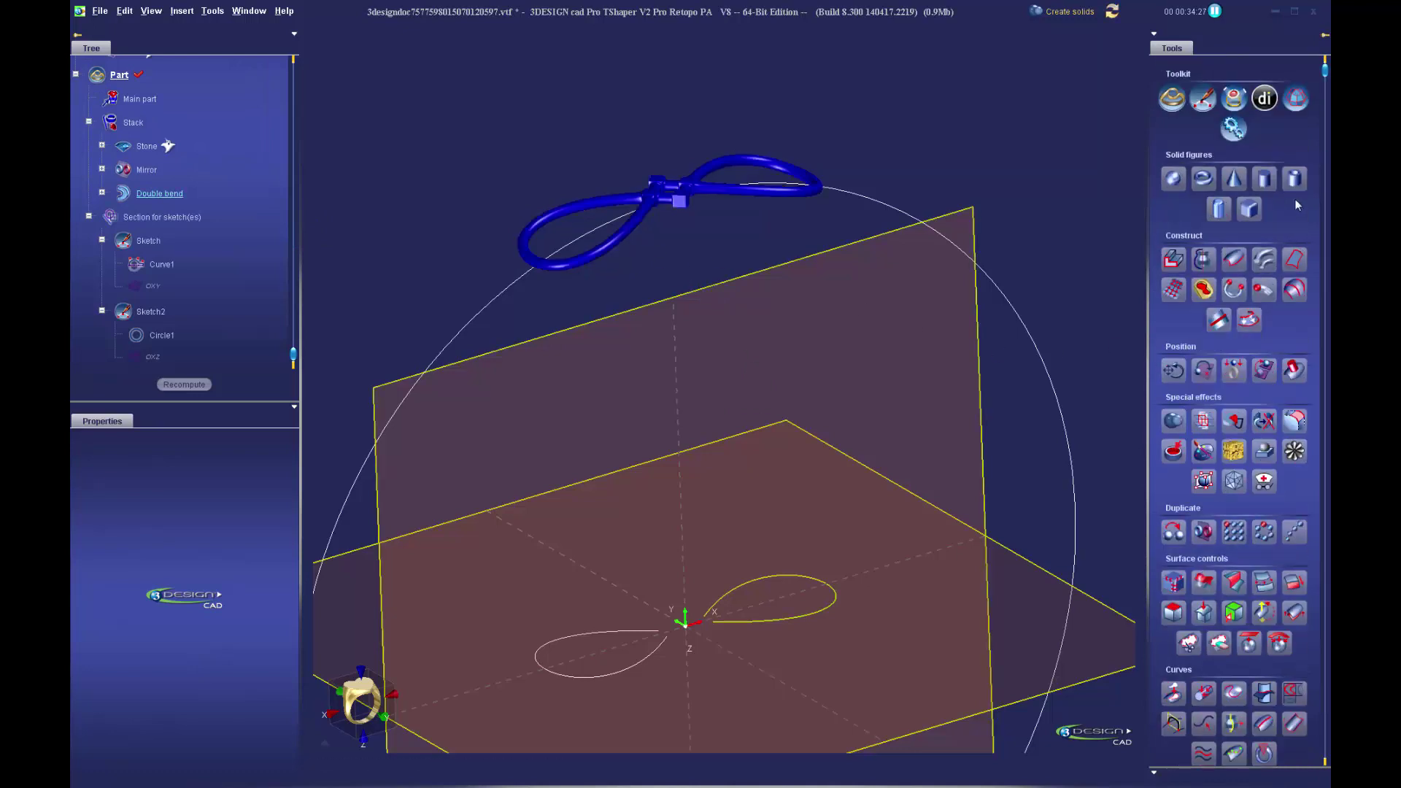
click(1296, 99)
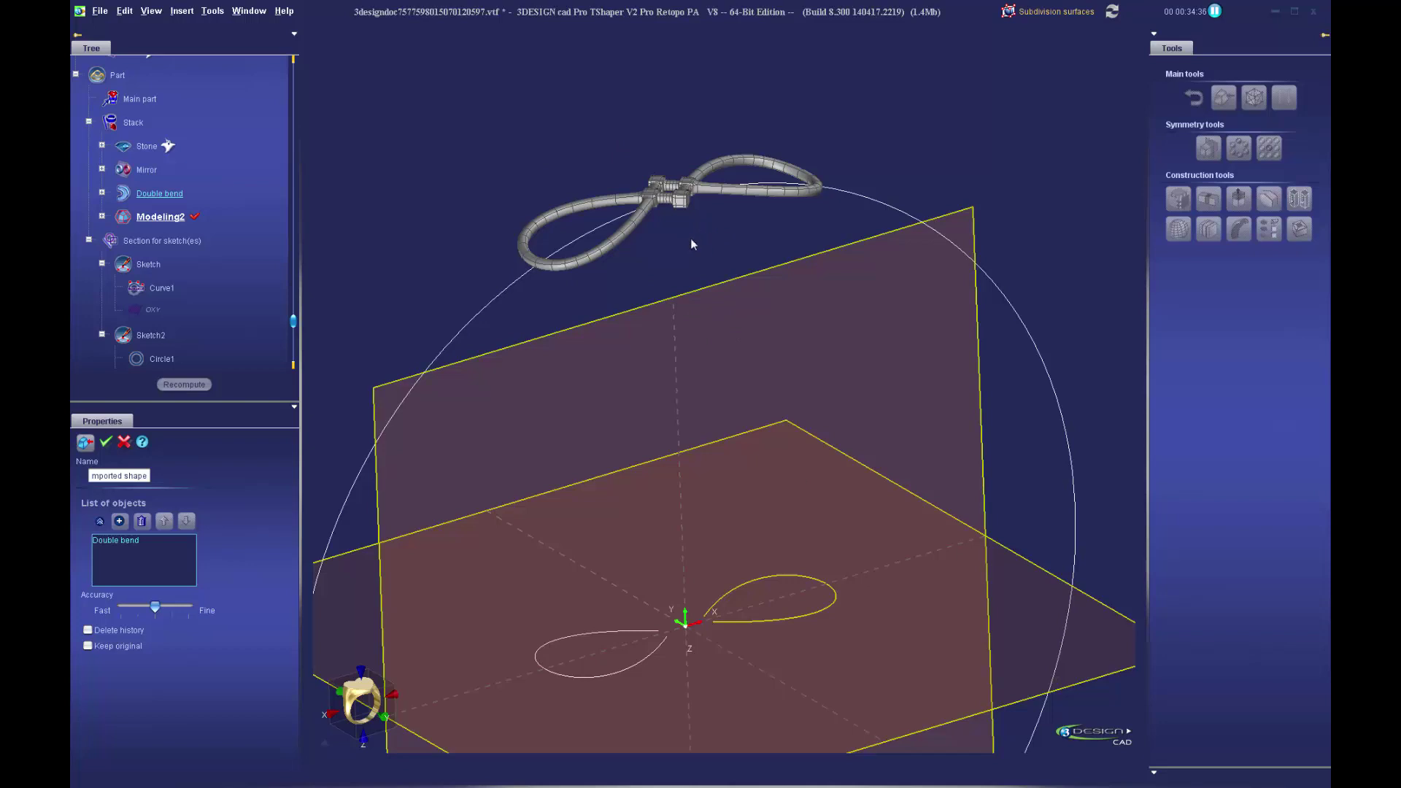
middle_drag(858, 256, 891, 404)
scroll(890, 403, up, 5)
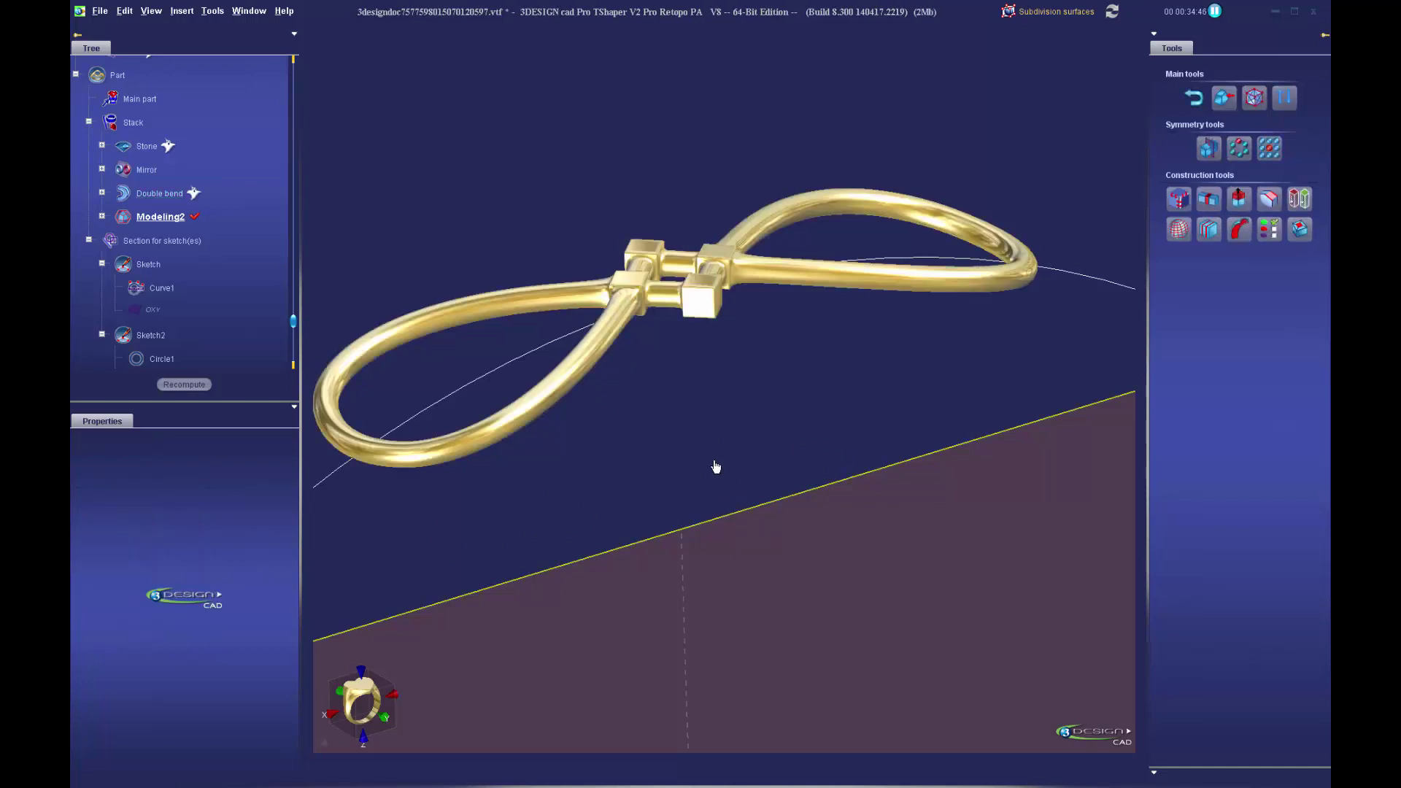
scroll(716, 466, down, 1)
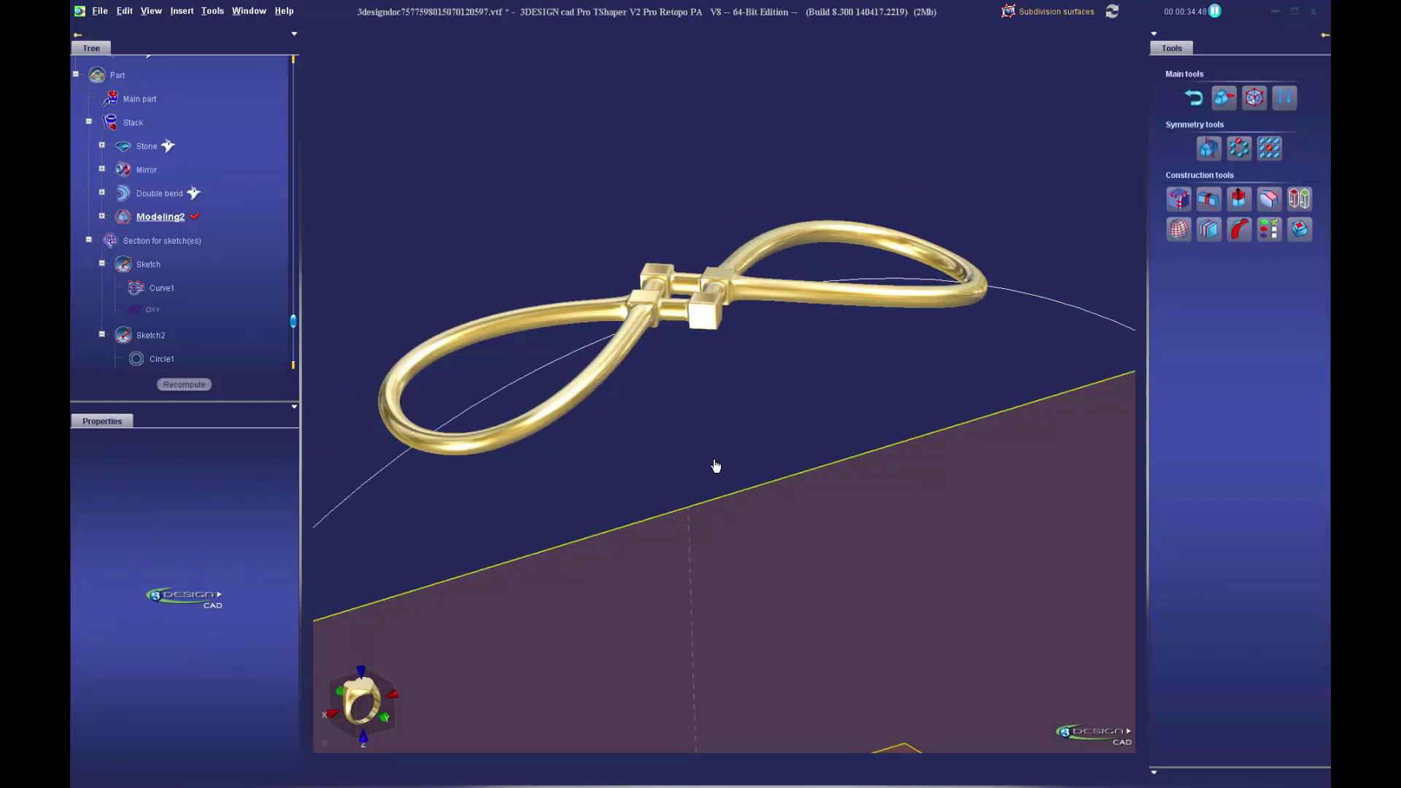
- Add a surface edit to the imported shape, leave it without modifying anything, and check its entry in the modeling's history
click(1253, 101)
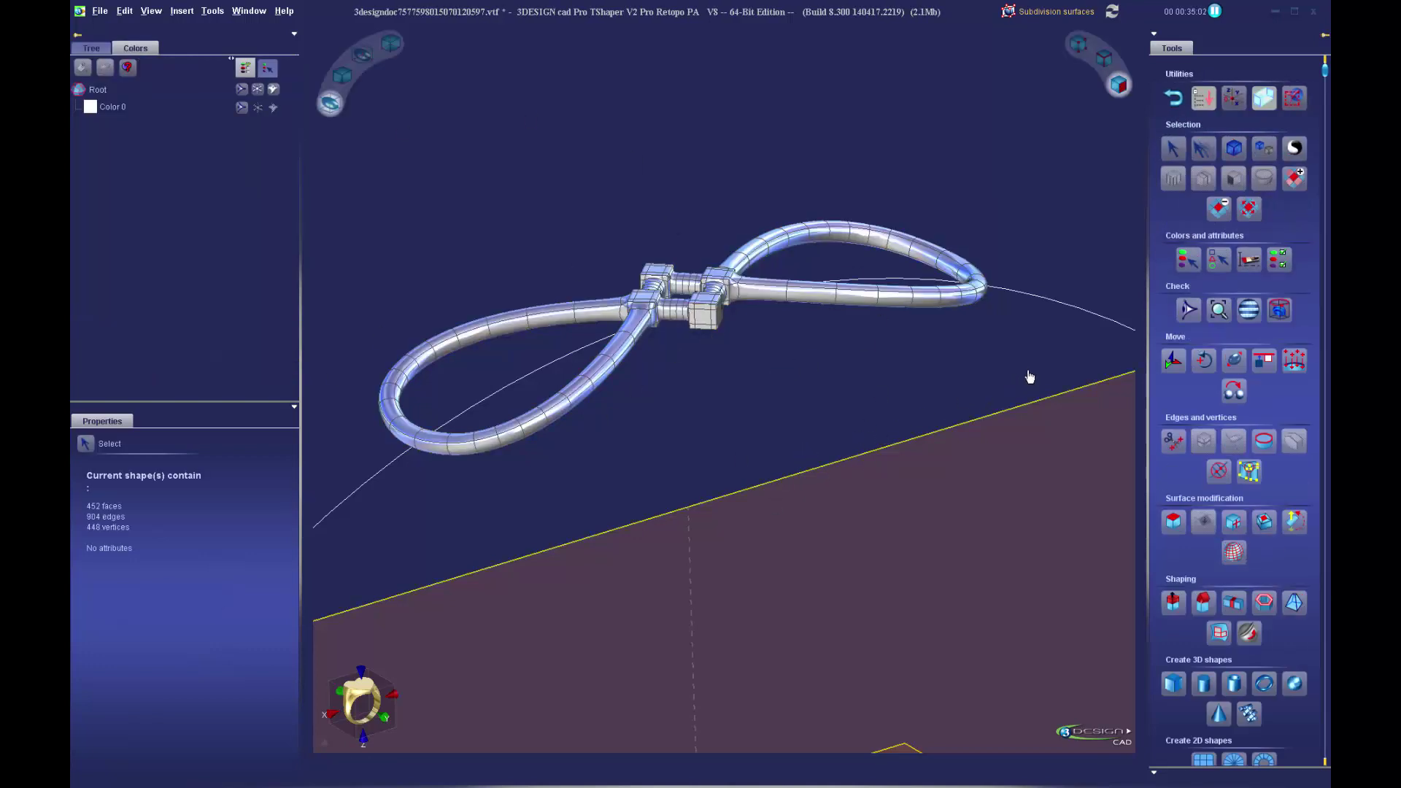
click(1174, 99)
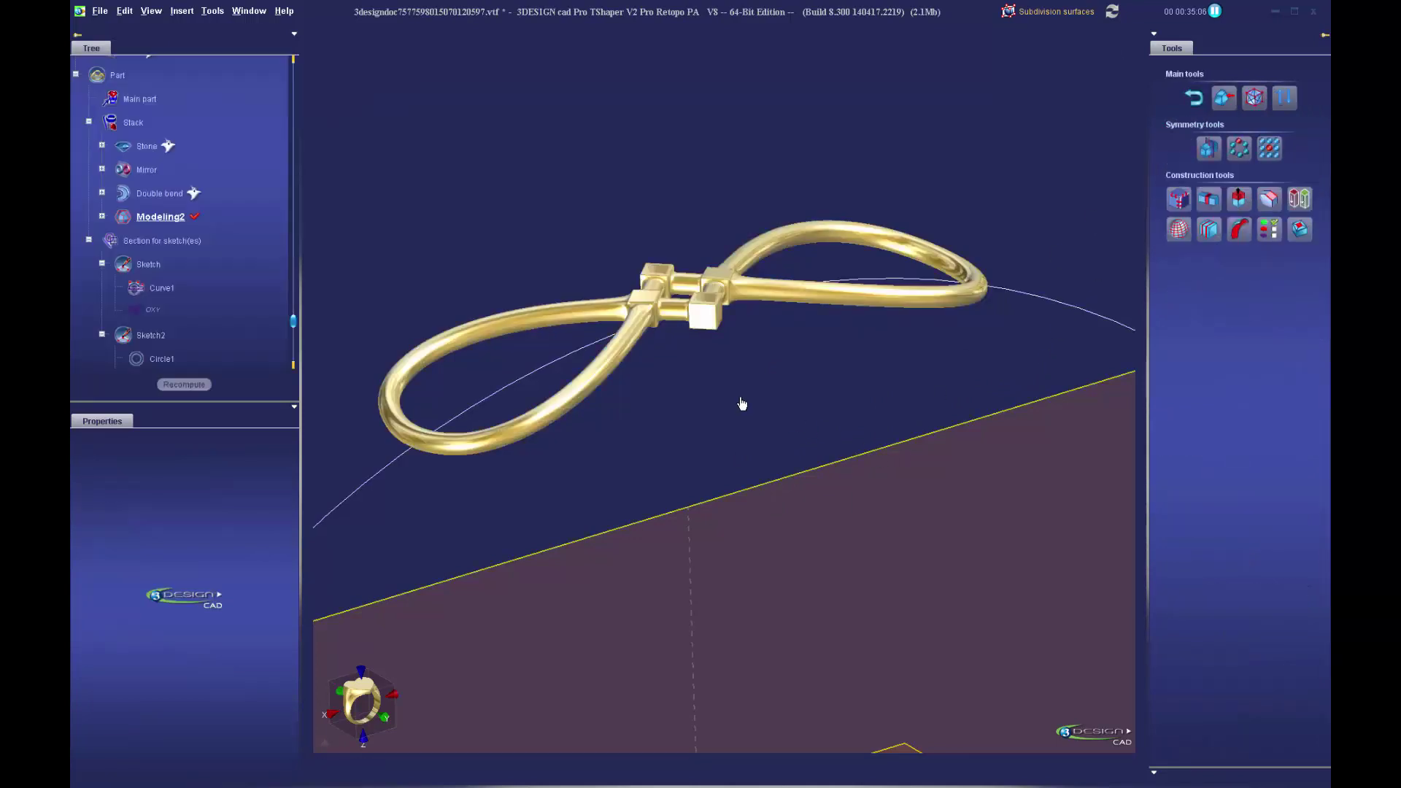
click(102, 217)
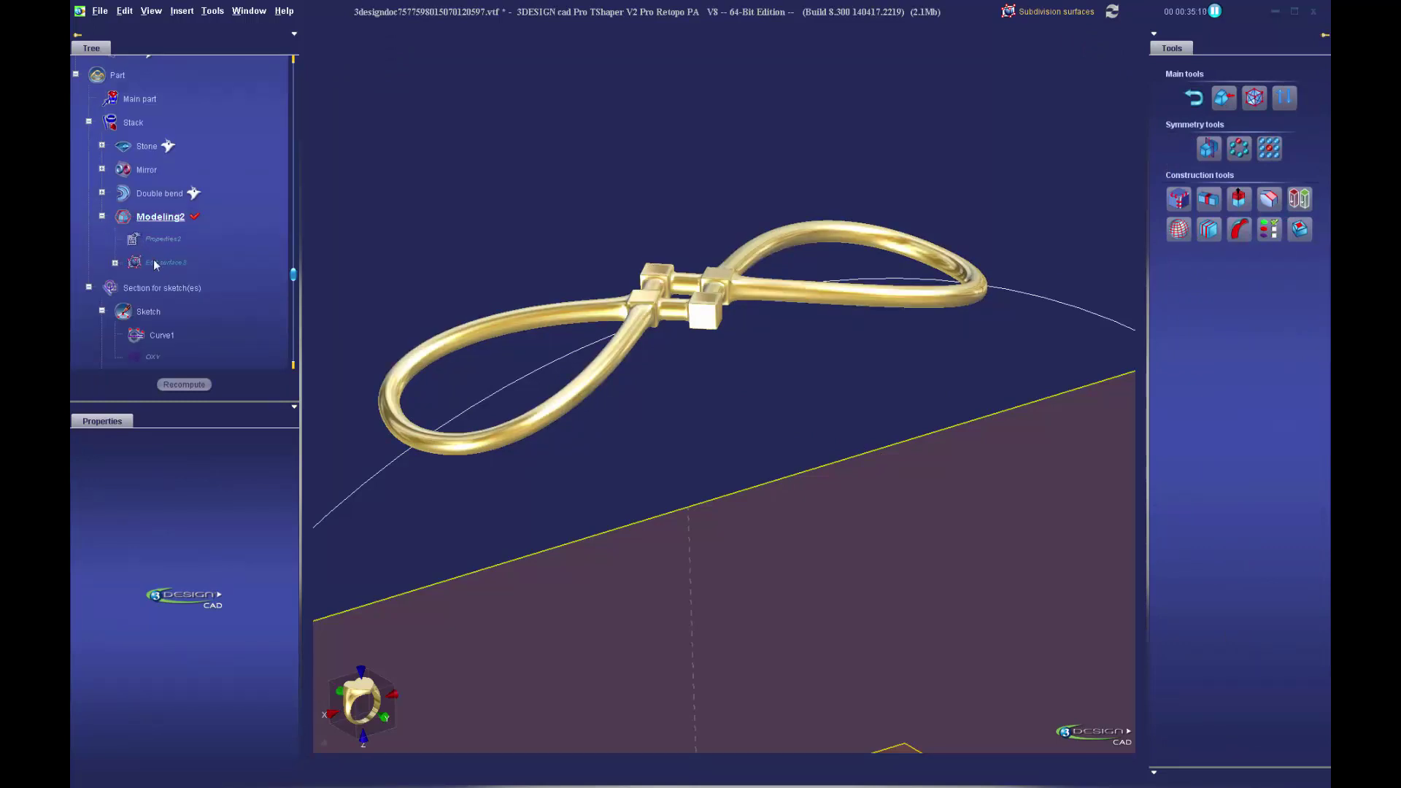
click(116, 263)
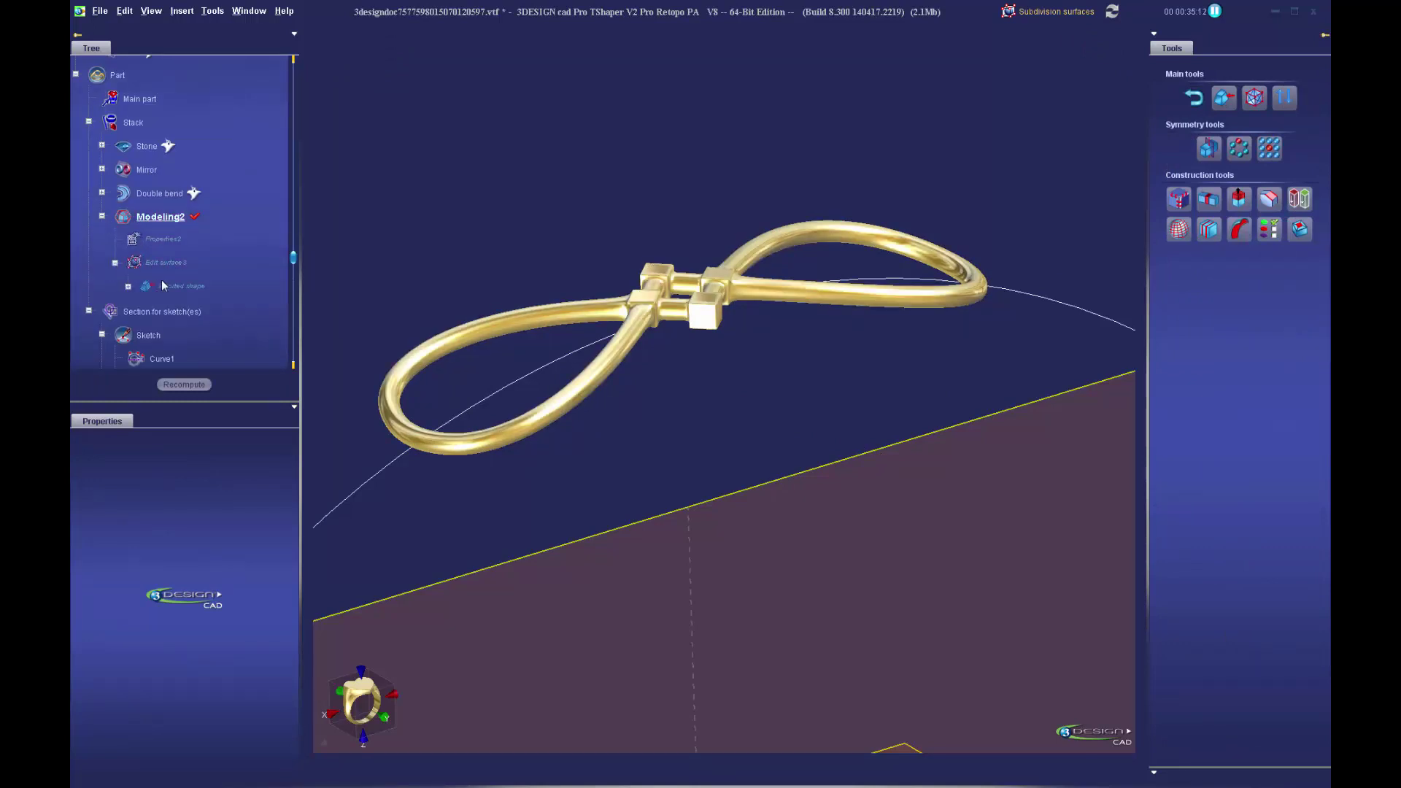
click(116, 262)
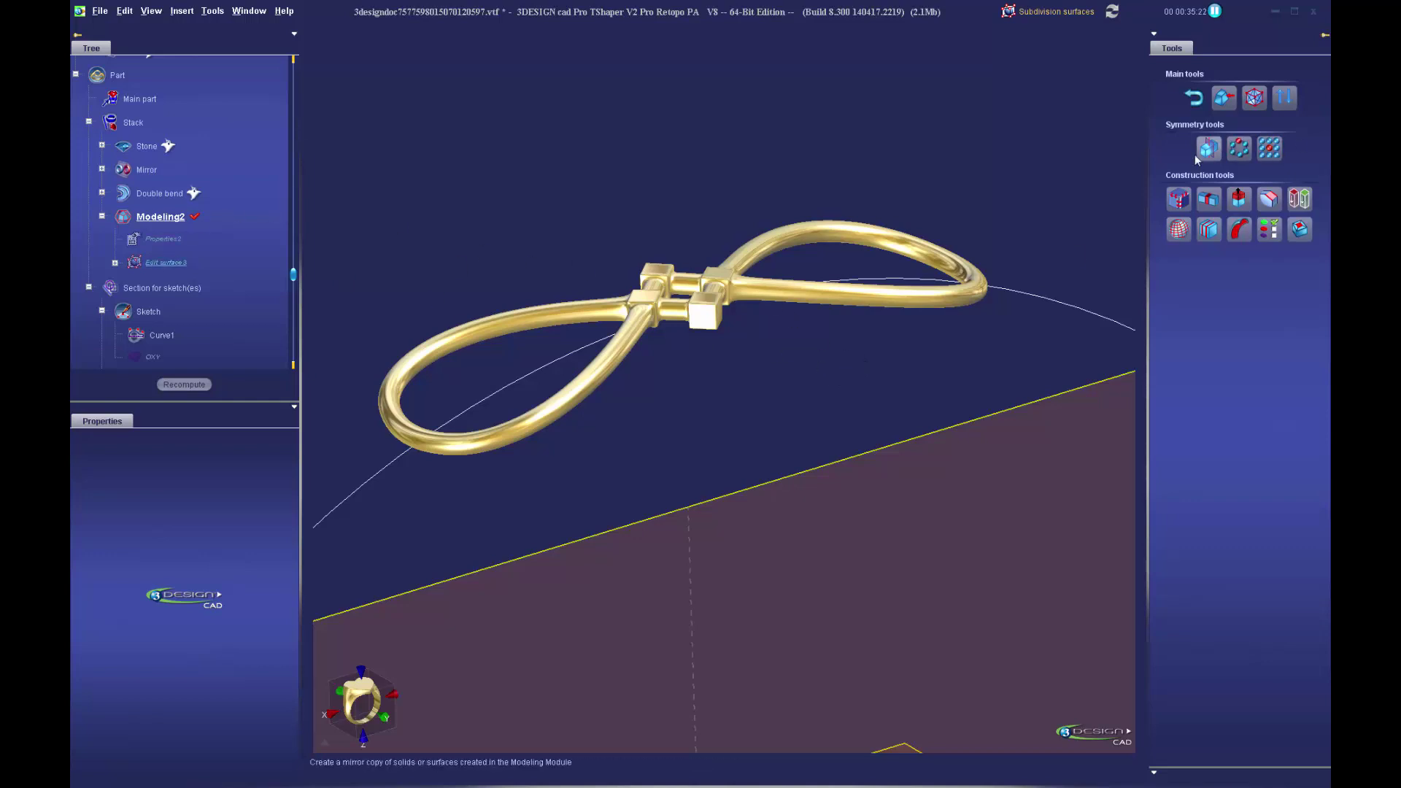
- Start a circular duplication of the edited piece over 360° with OY as the rotation axis
click(1238, 149)
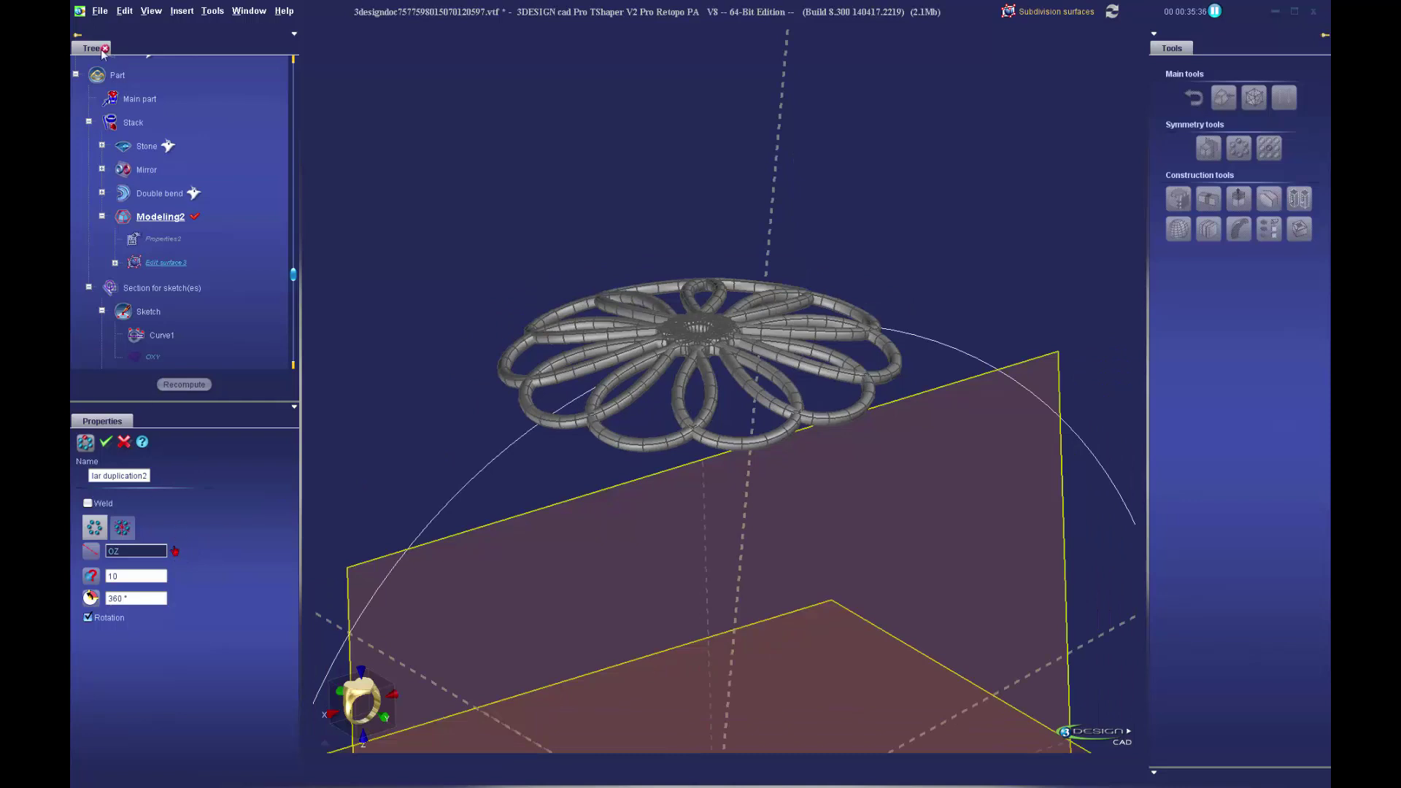
scroll(96, 91, up, 3)
click(75, 92)
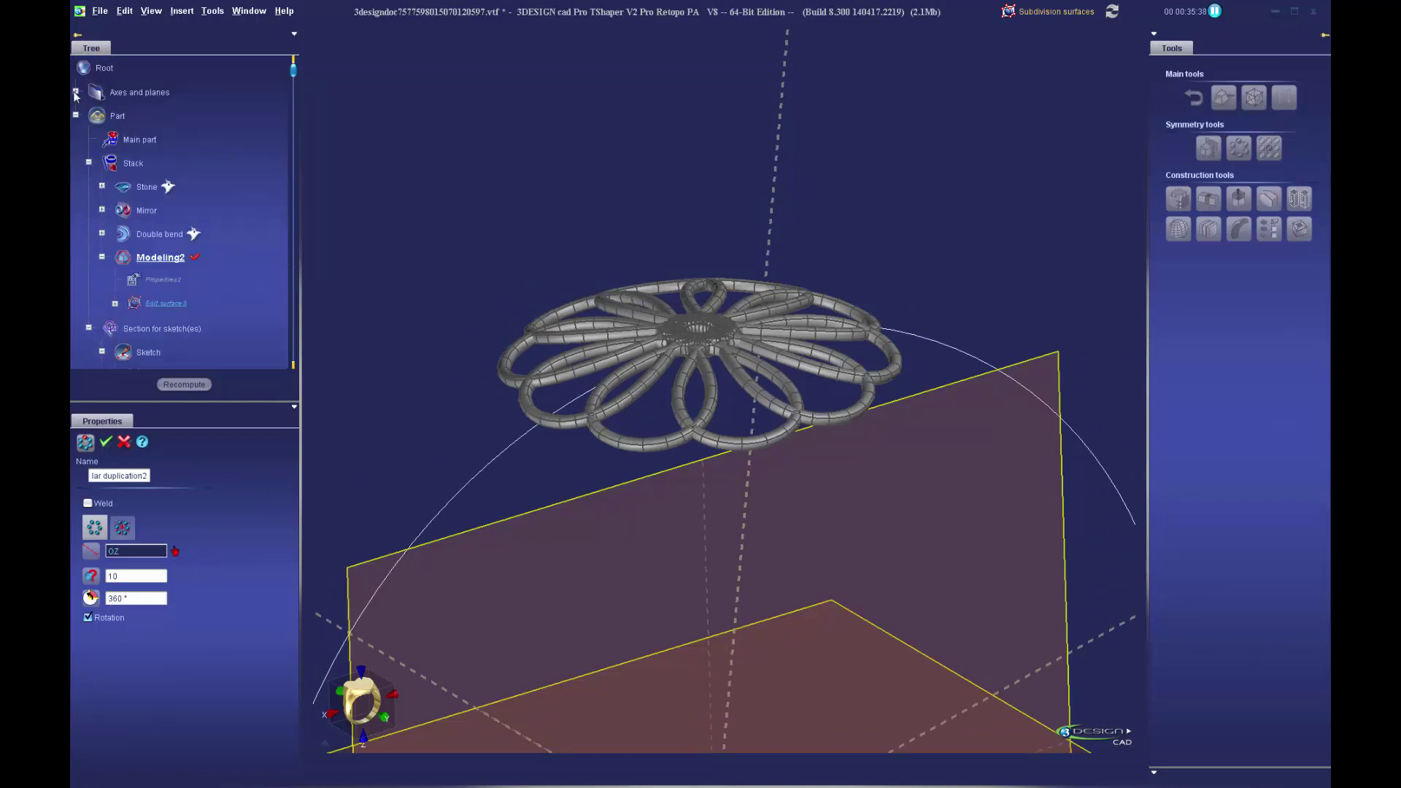
click(74, 92)
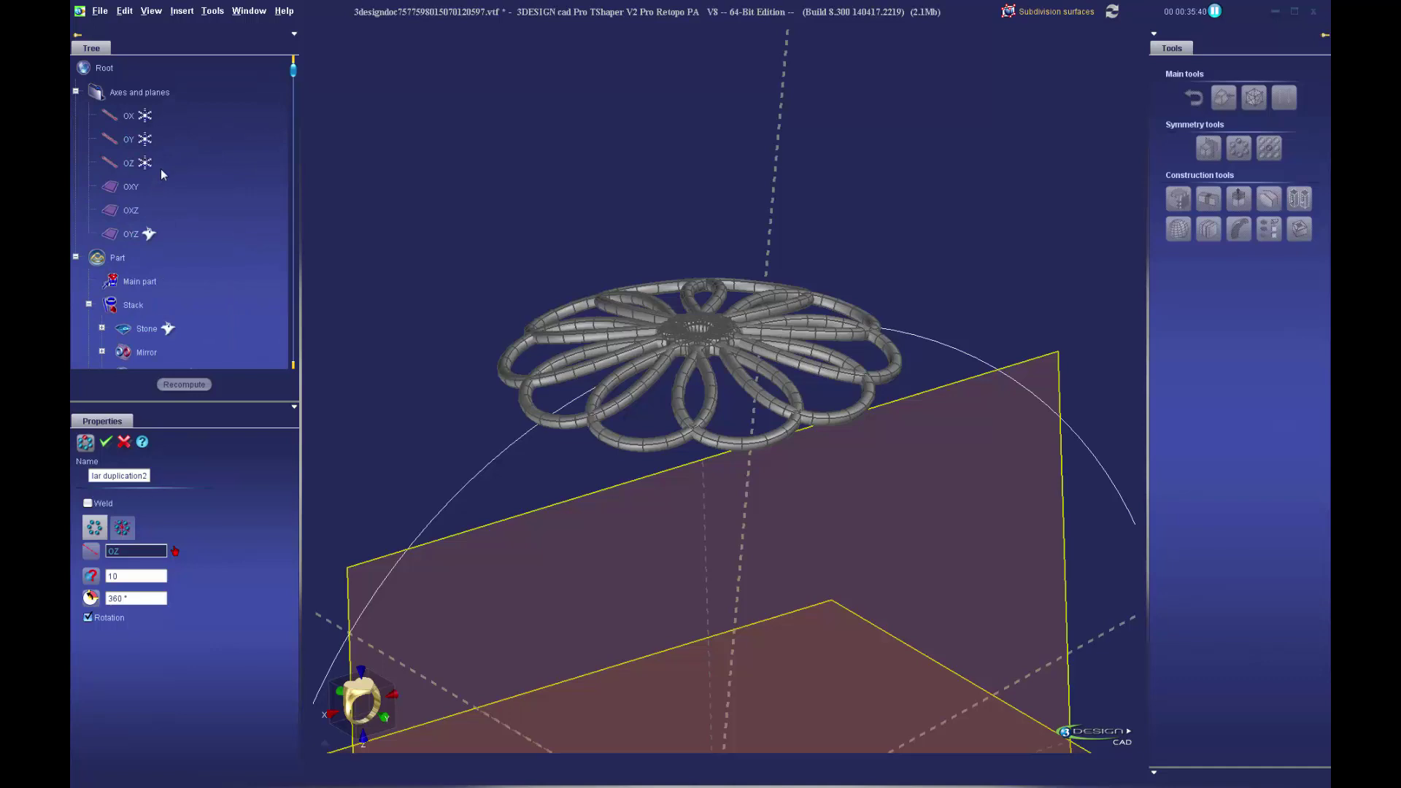
click(130, 139)
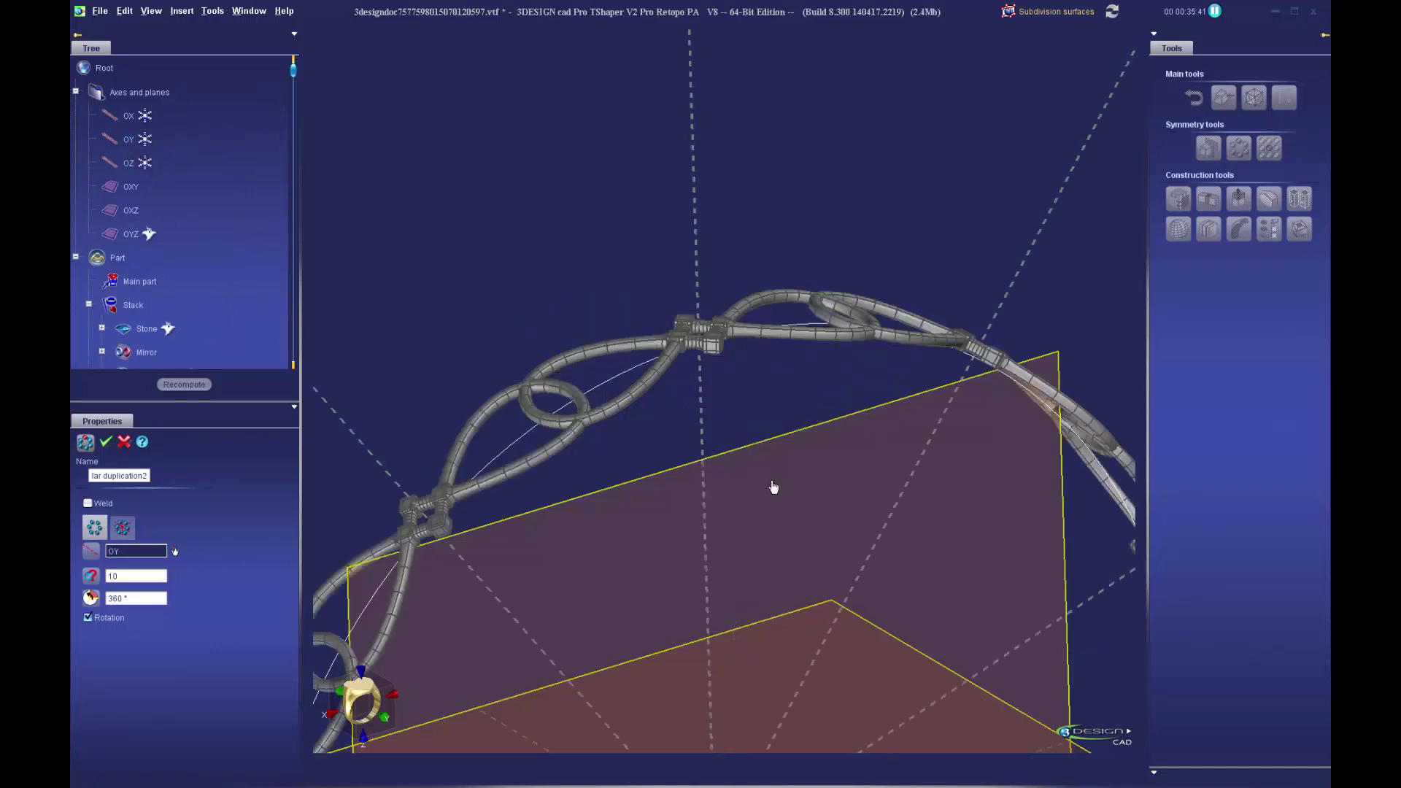
scroll(750, 475, down, 5)
middle_drag(788, 479, 657, 300)
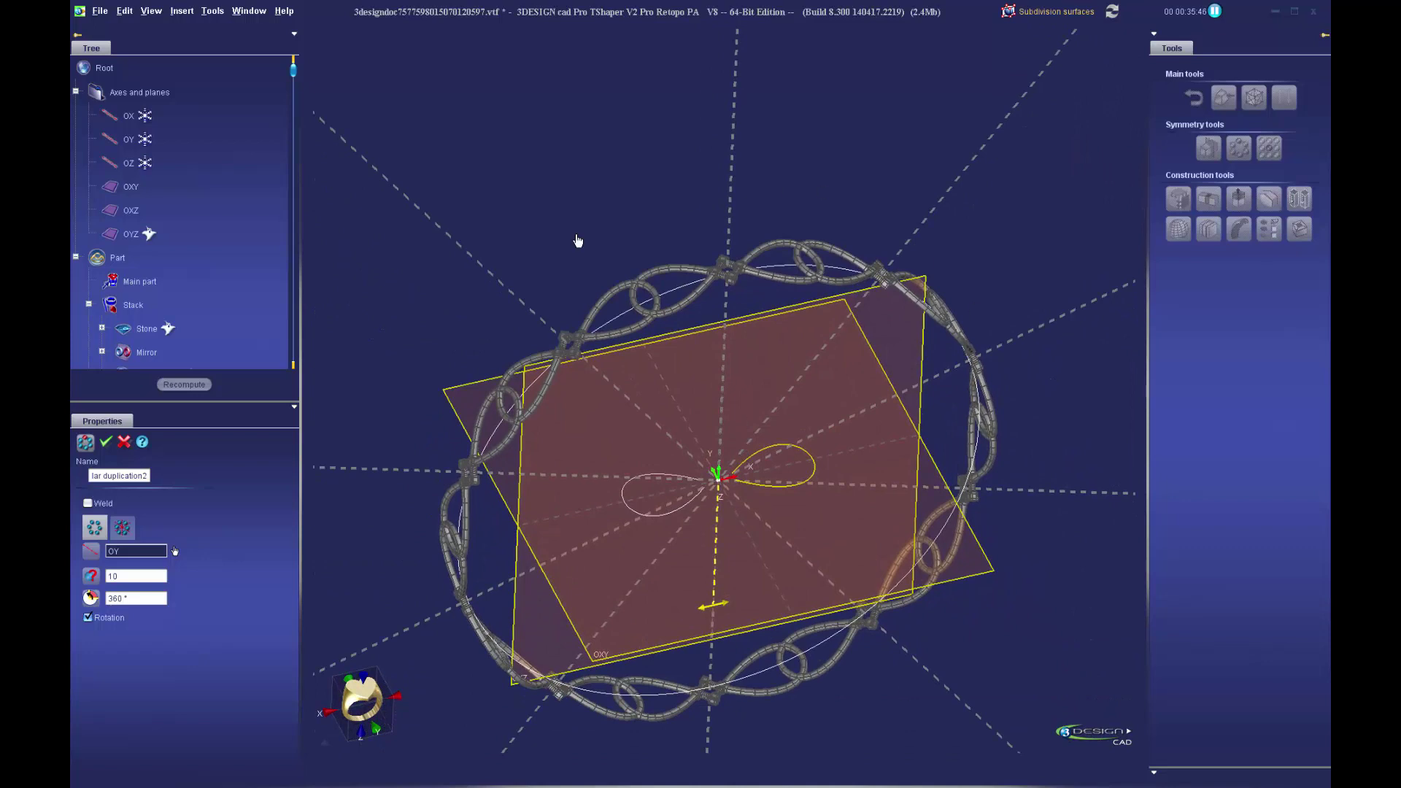
- Set the circular duplication to 11 copies and apply it
double_click(146, 575)
text(11)
middle_drag(805, 413, 761, 478)
scroll(763, 479, up, 3)
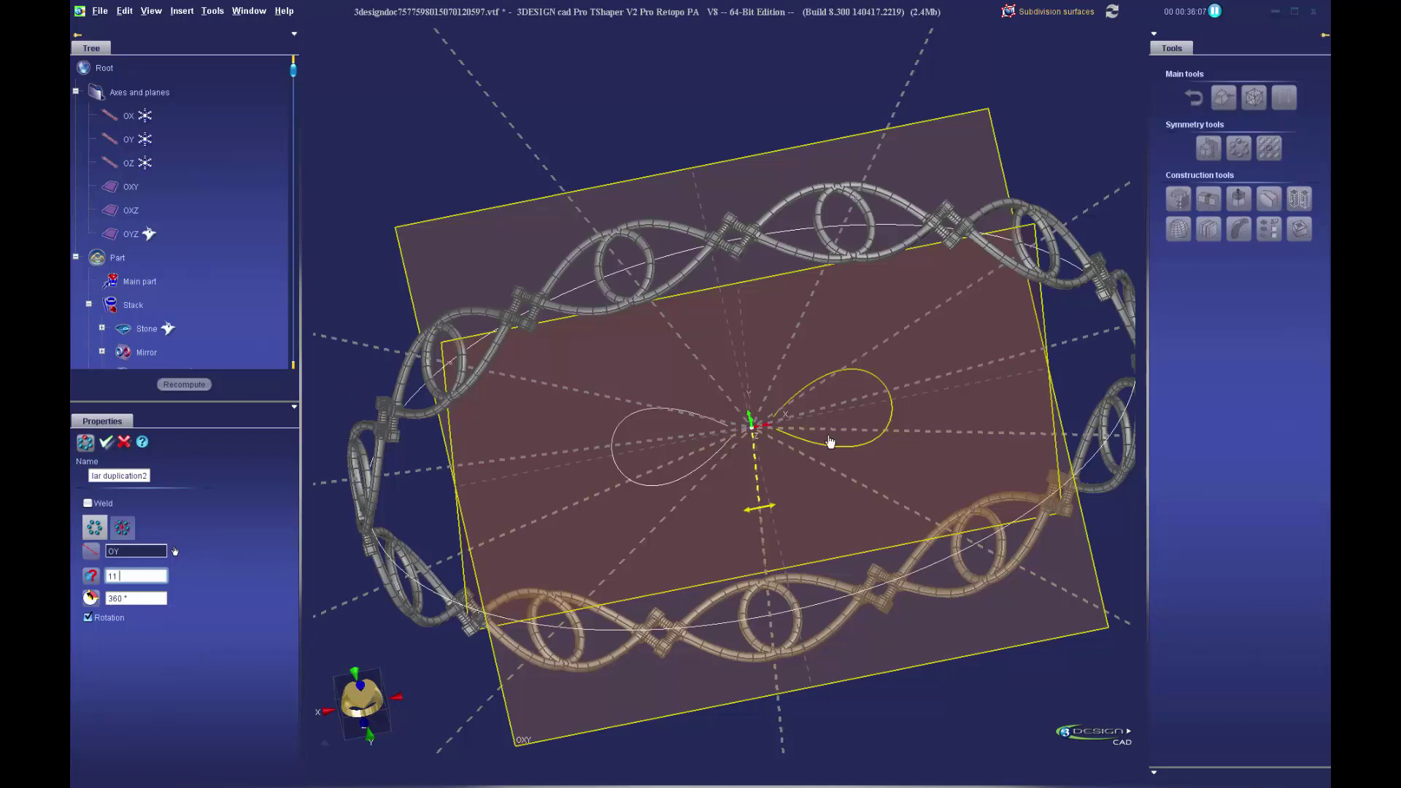
right_click(830, 441)
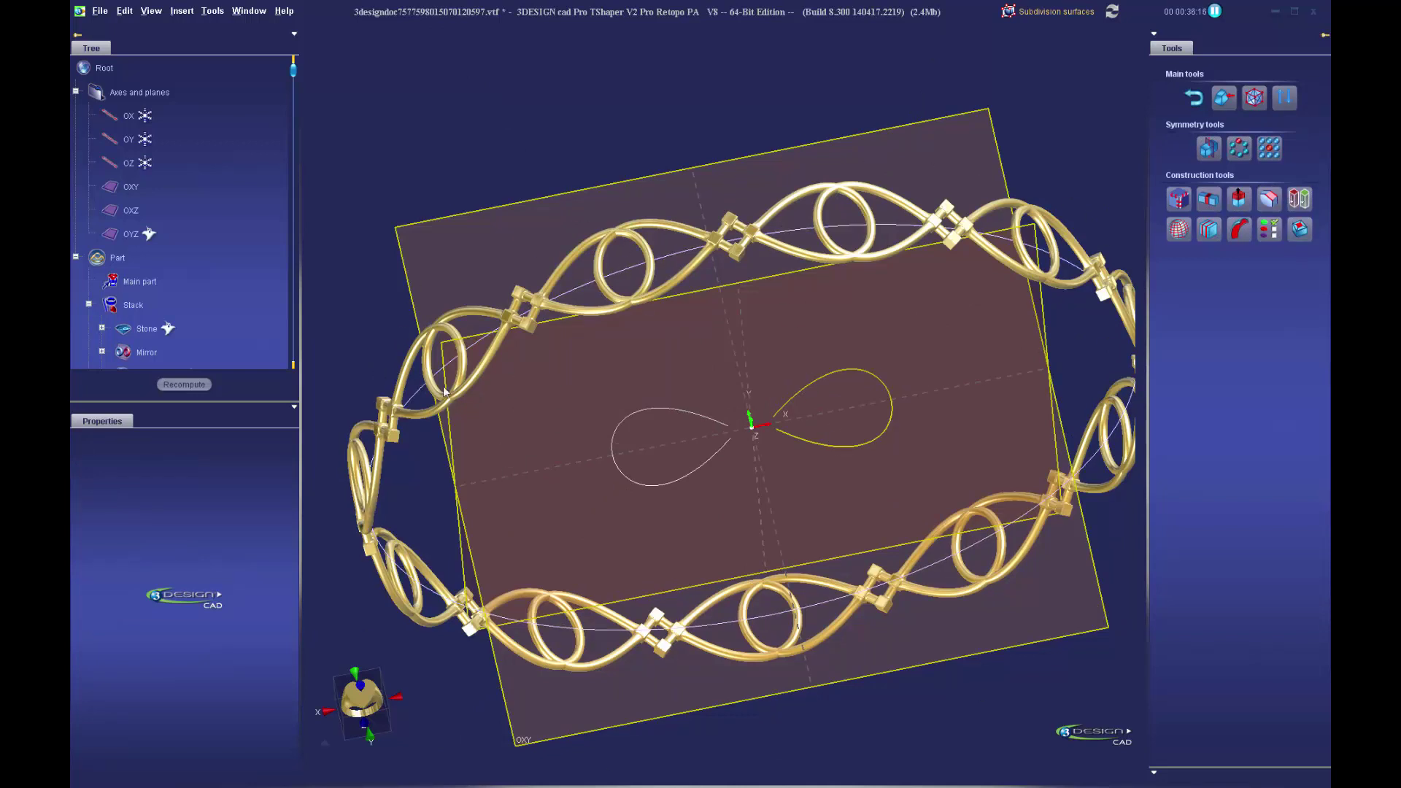
- Reopen the surface edit nested under the circular duplication for editing
scroll(248, 269, down, 4)
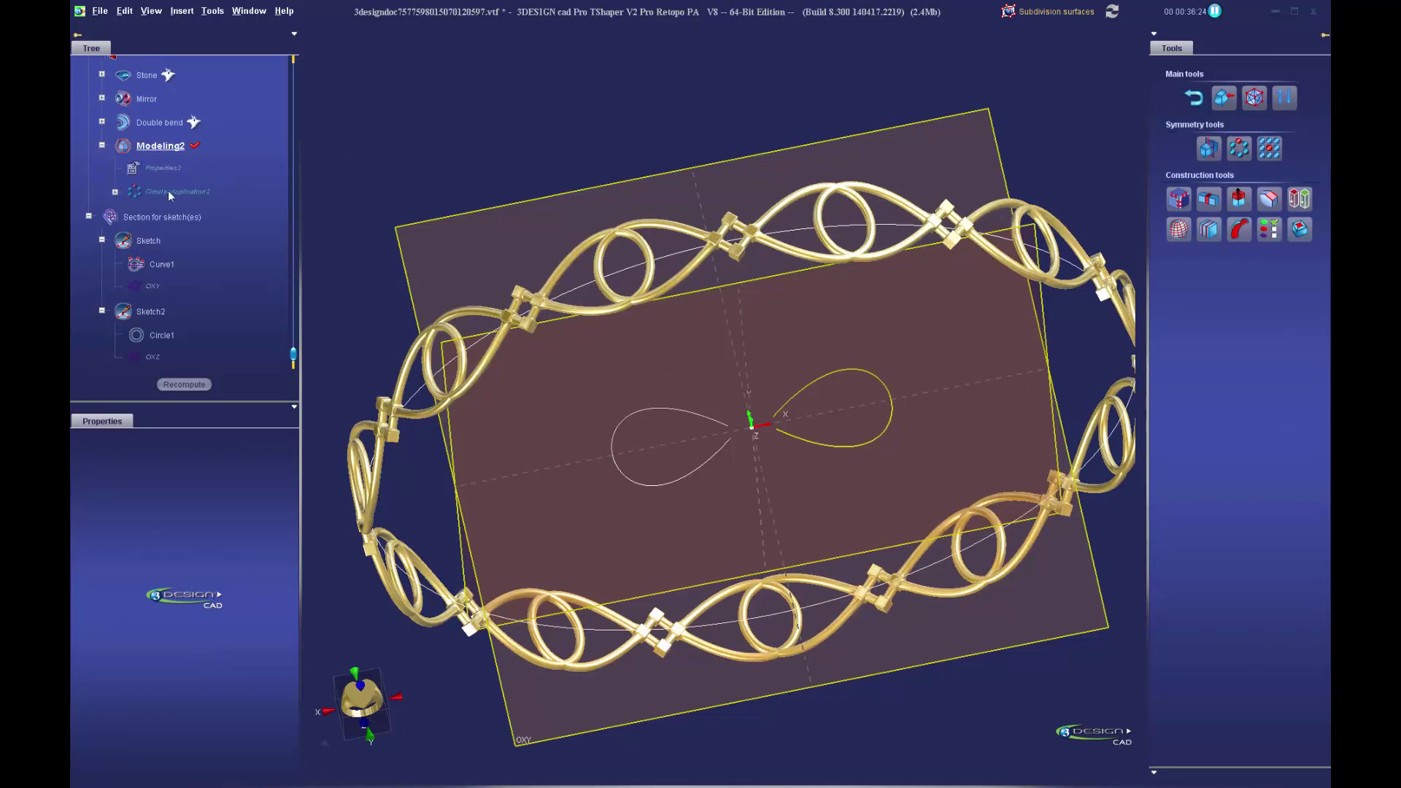
click(114, 193)
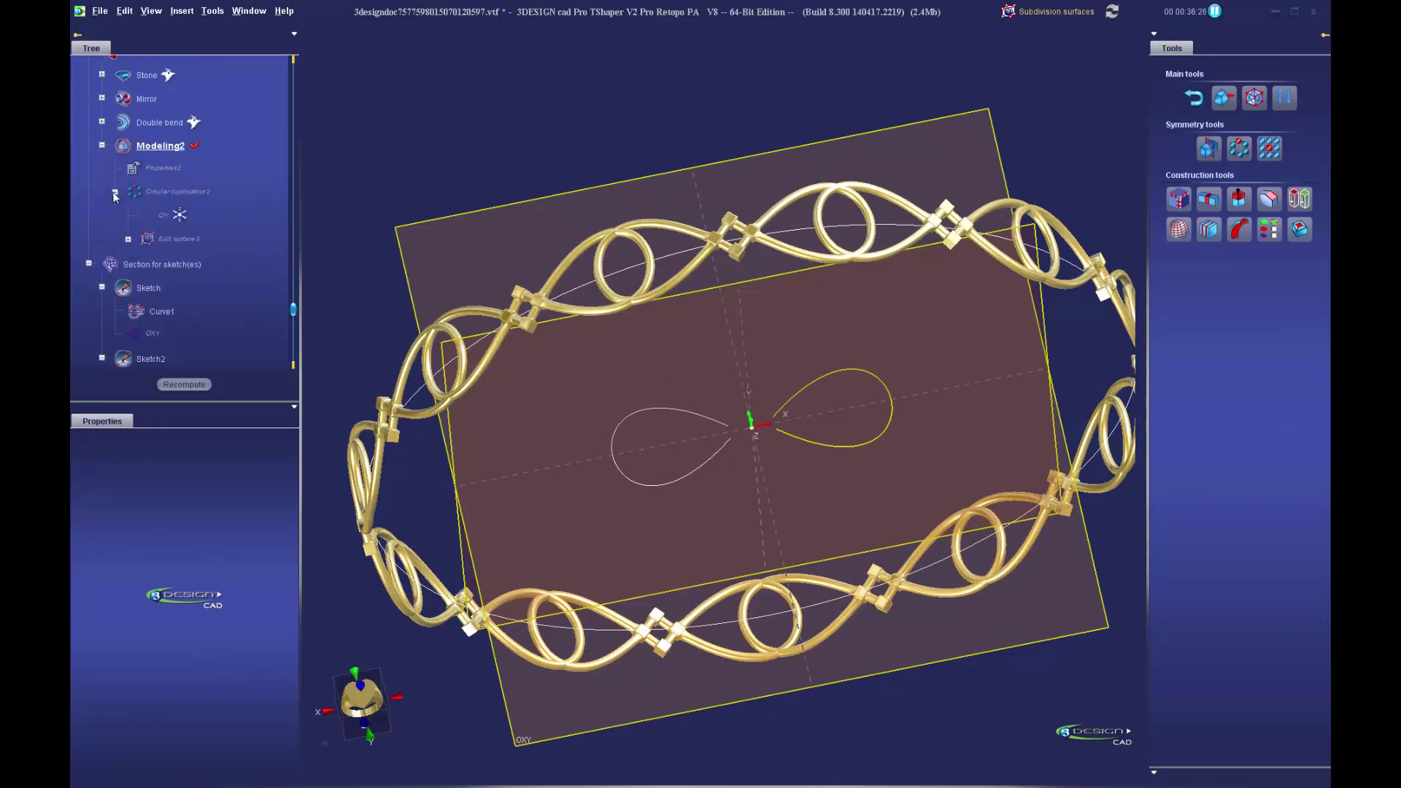
double_click(182, 238)
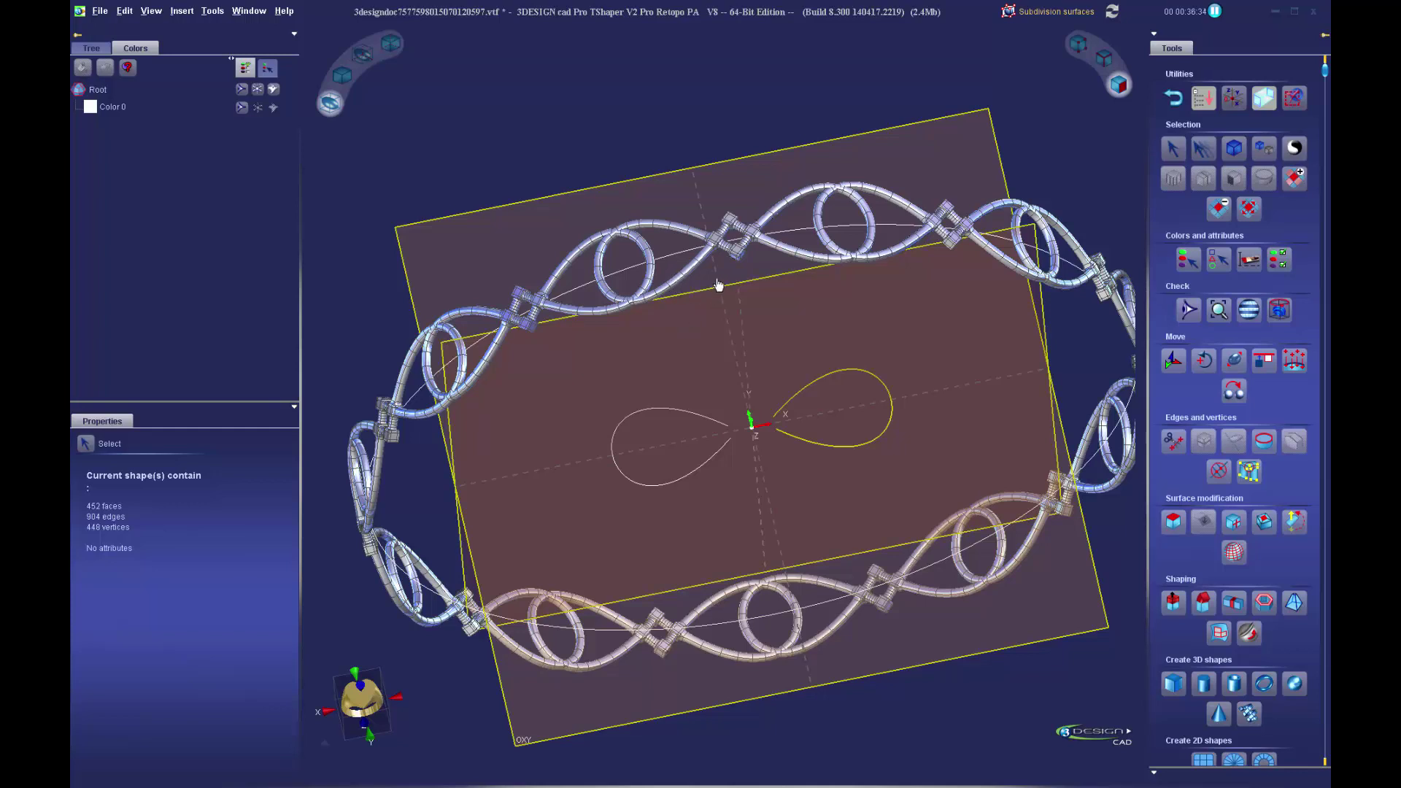
- Move the ring of four edges where the loop tubes cross at the loop's lower end slightly along the Z axis
scroll(717, 285, up, 2)
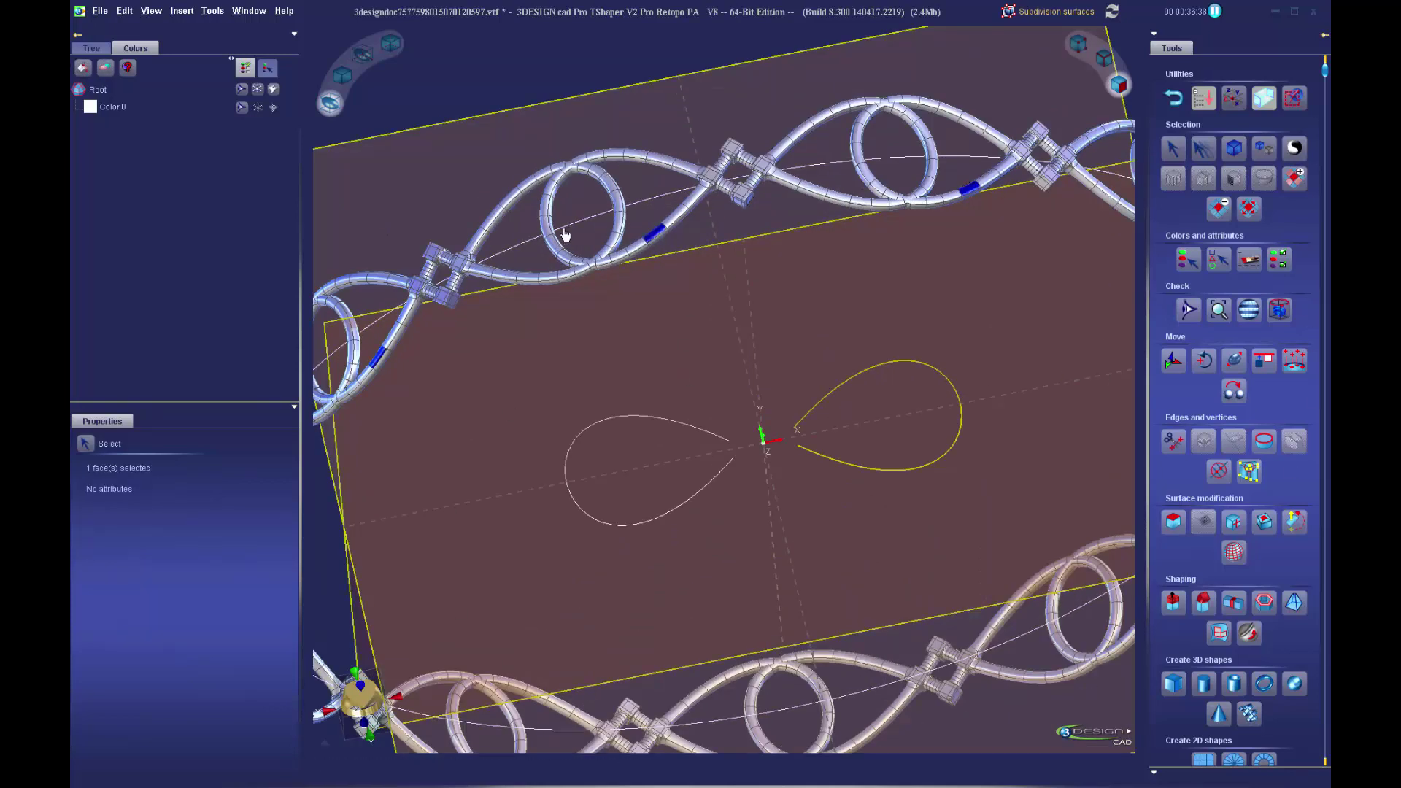
scroll(597, 235, up, 5)
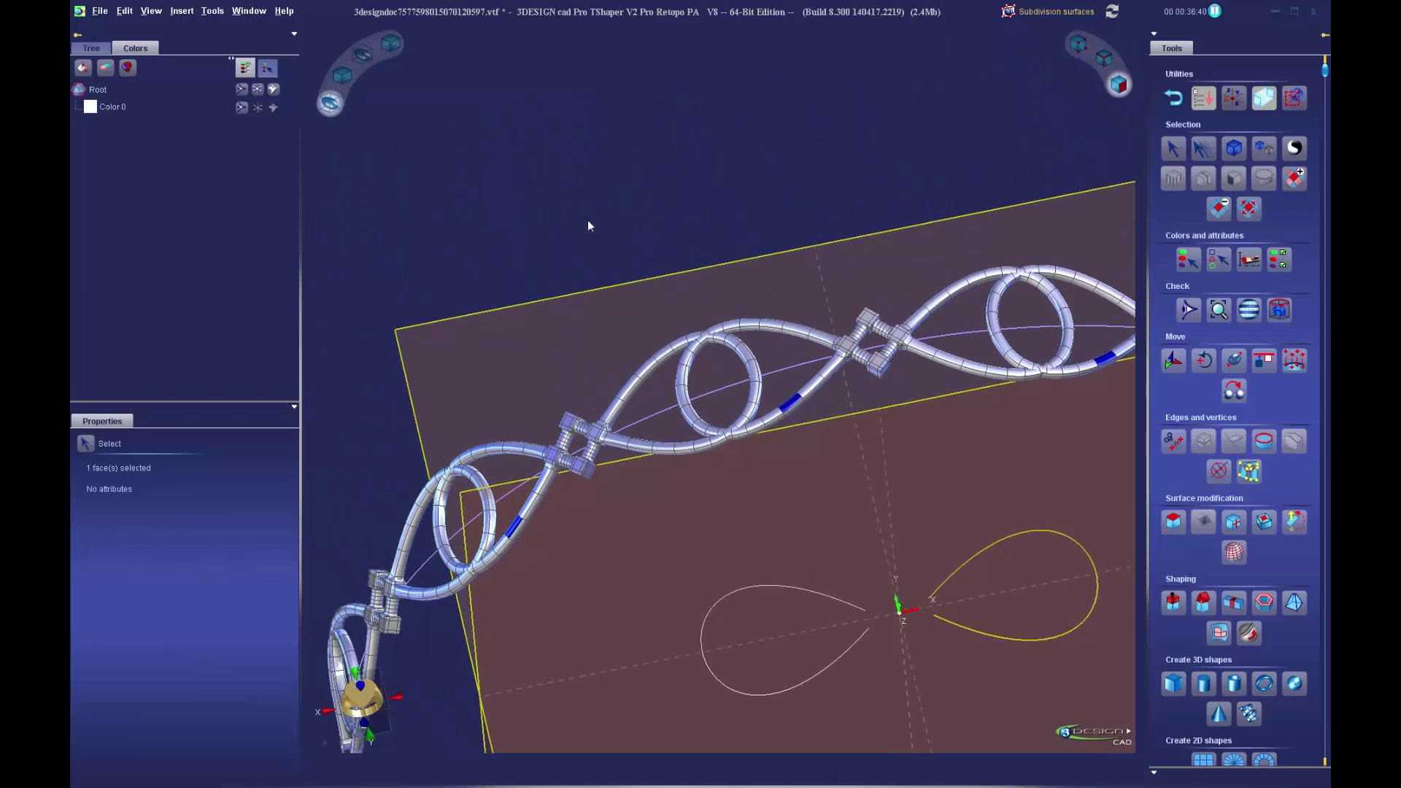
scroll(754, 380, up, 3)
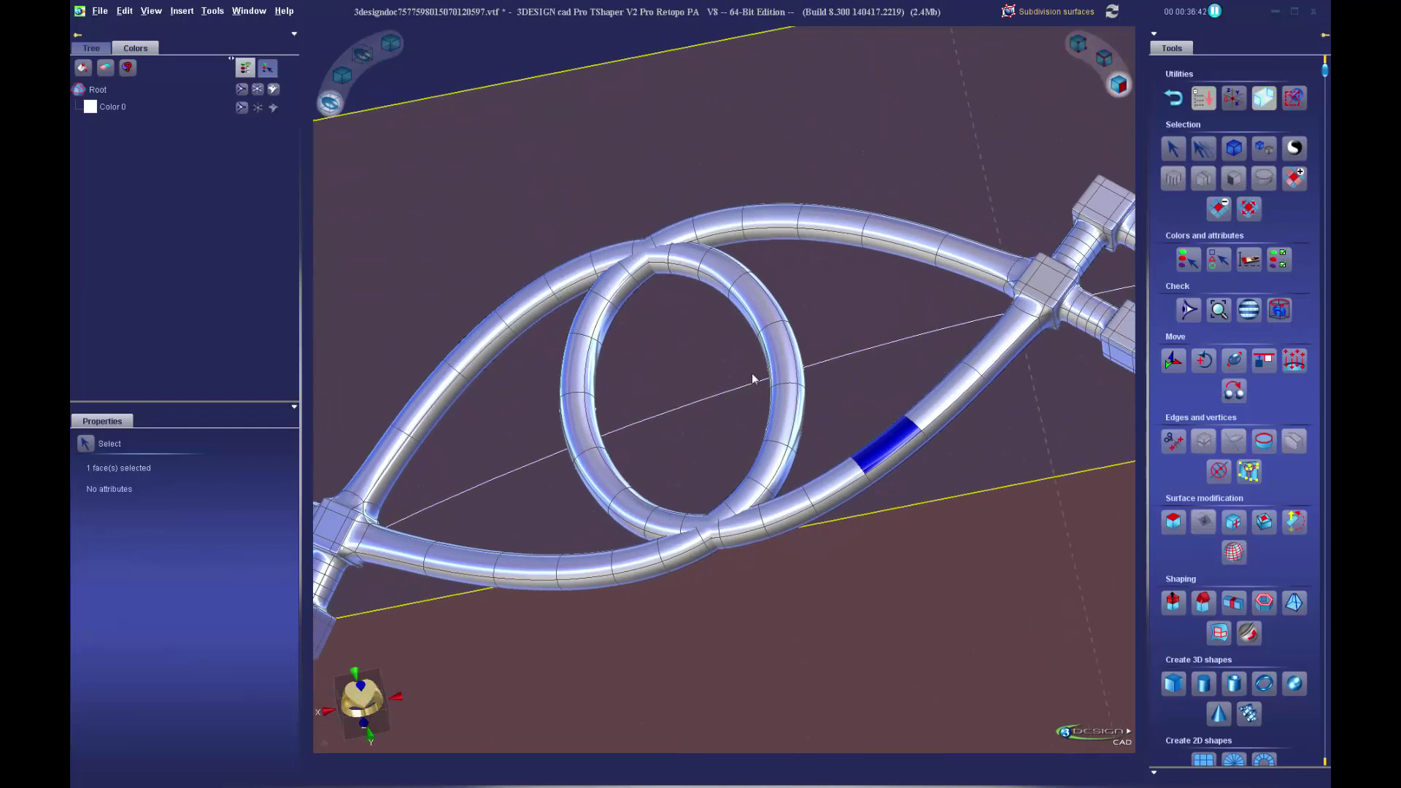
scroll(708, 511, up, 3)
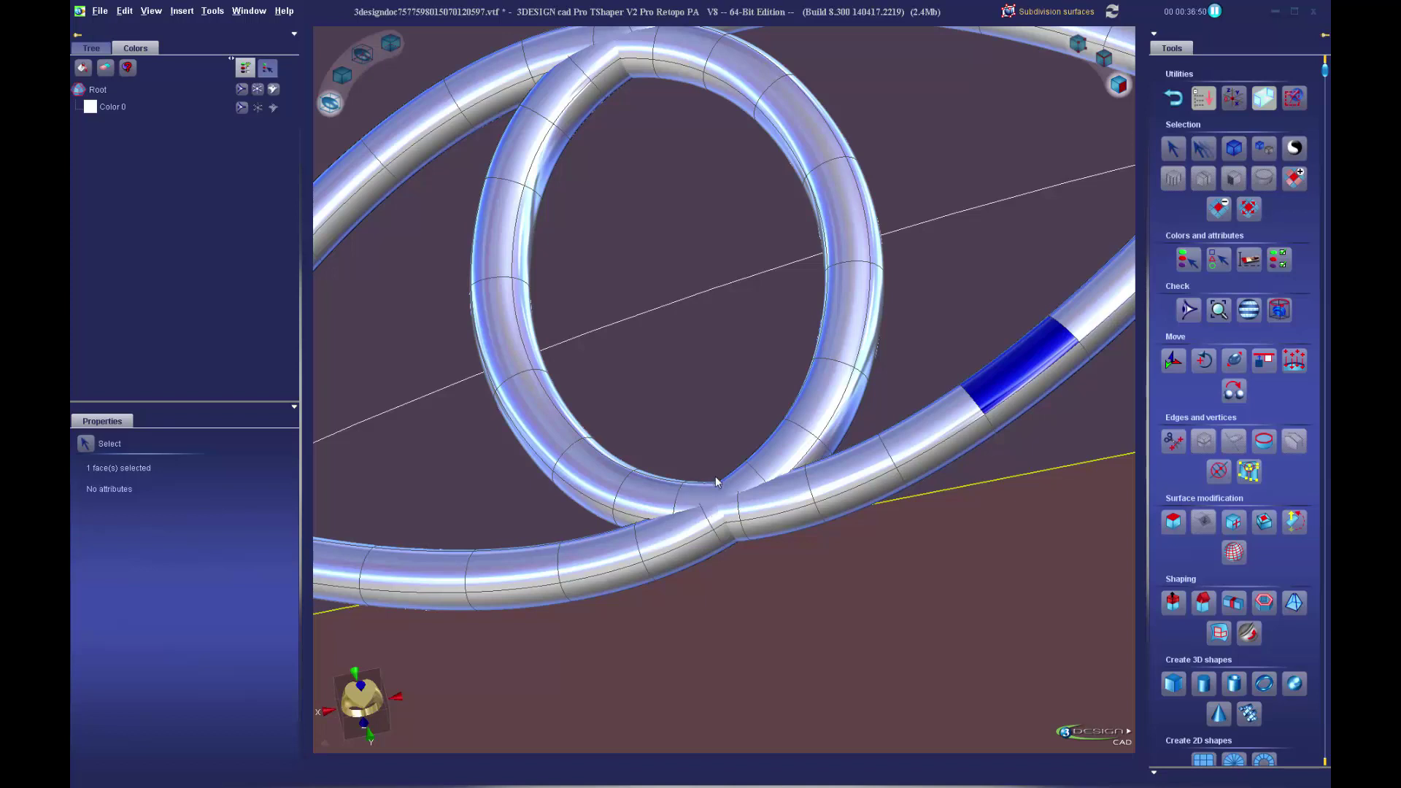
scroll(757, 494, up, 2)
click(865, 457)
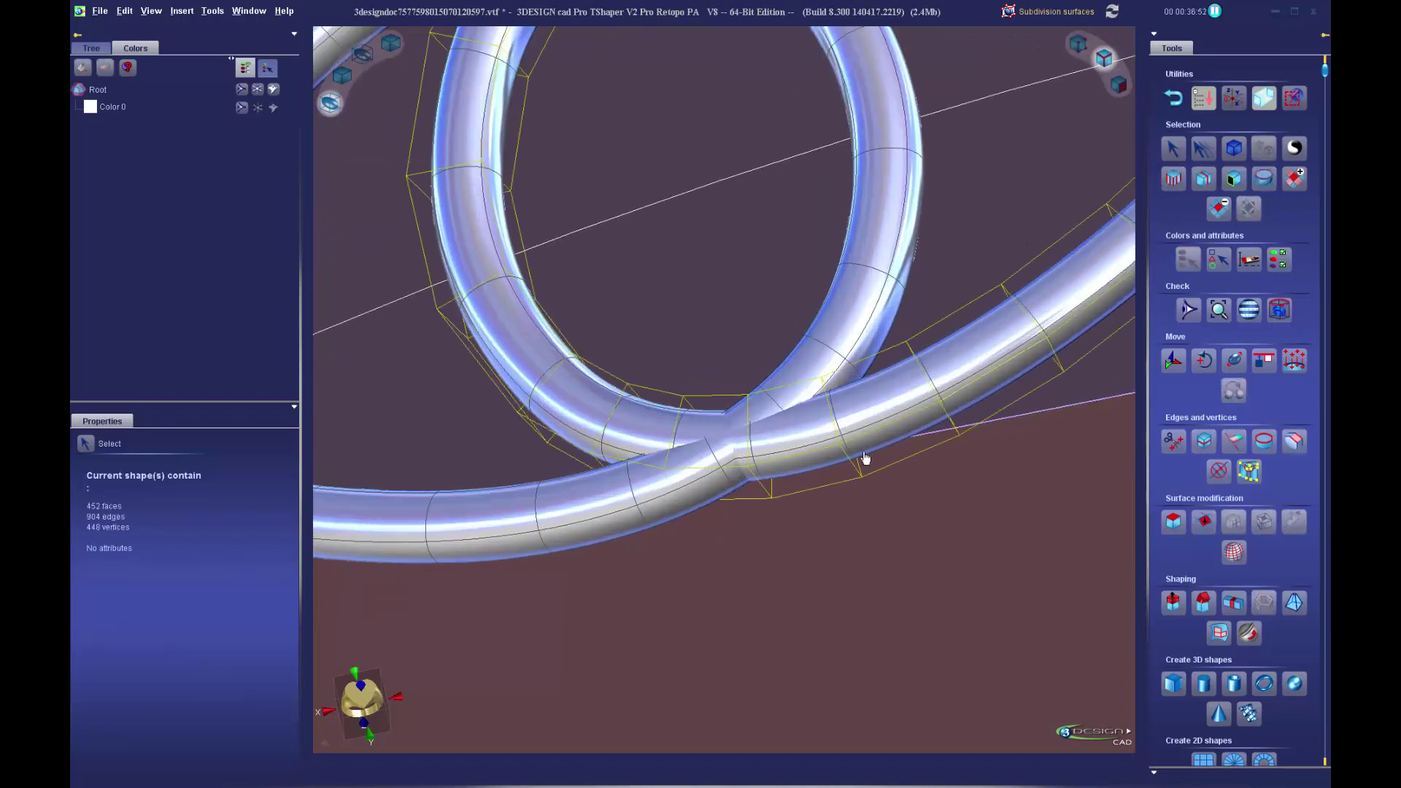
click(748, 434)
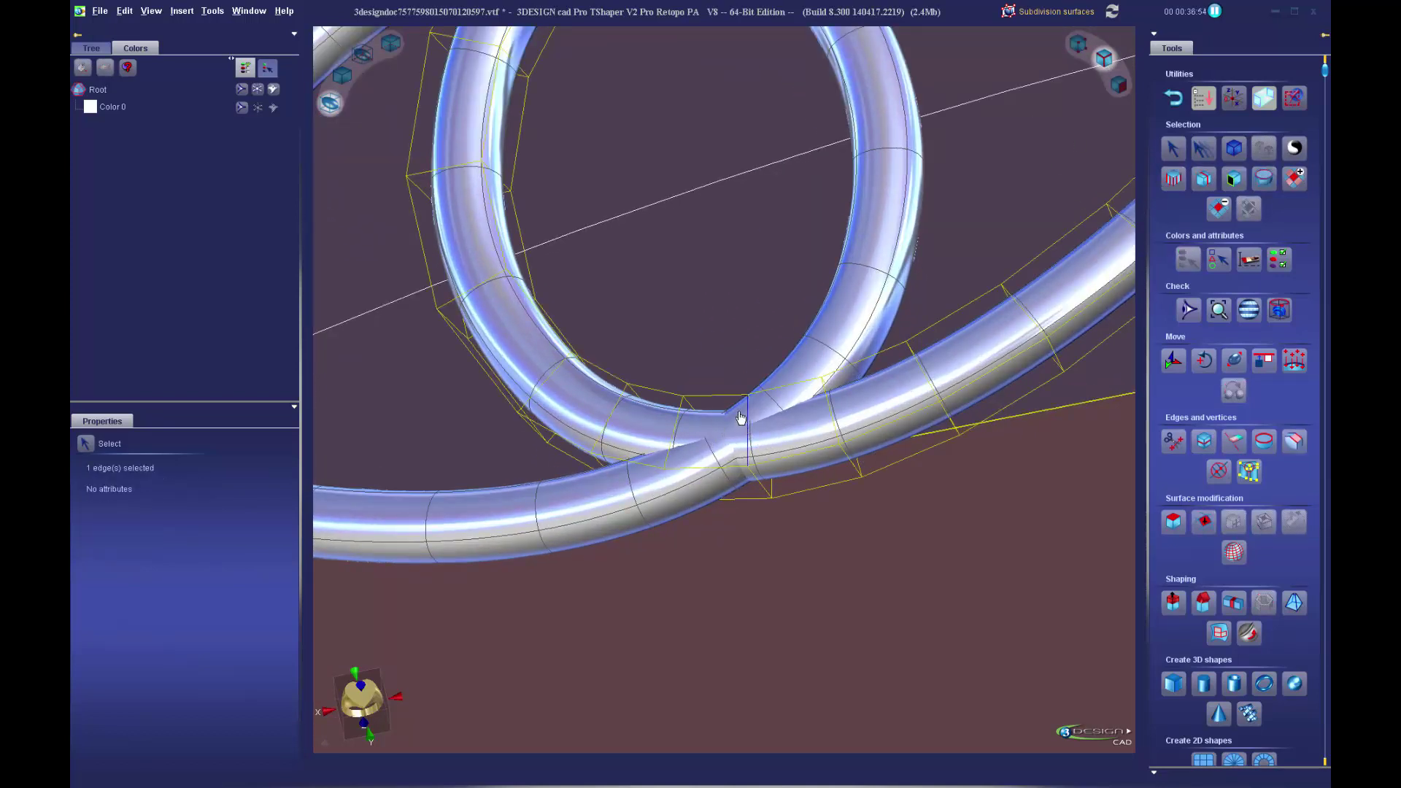
click(1204, 180)
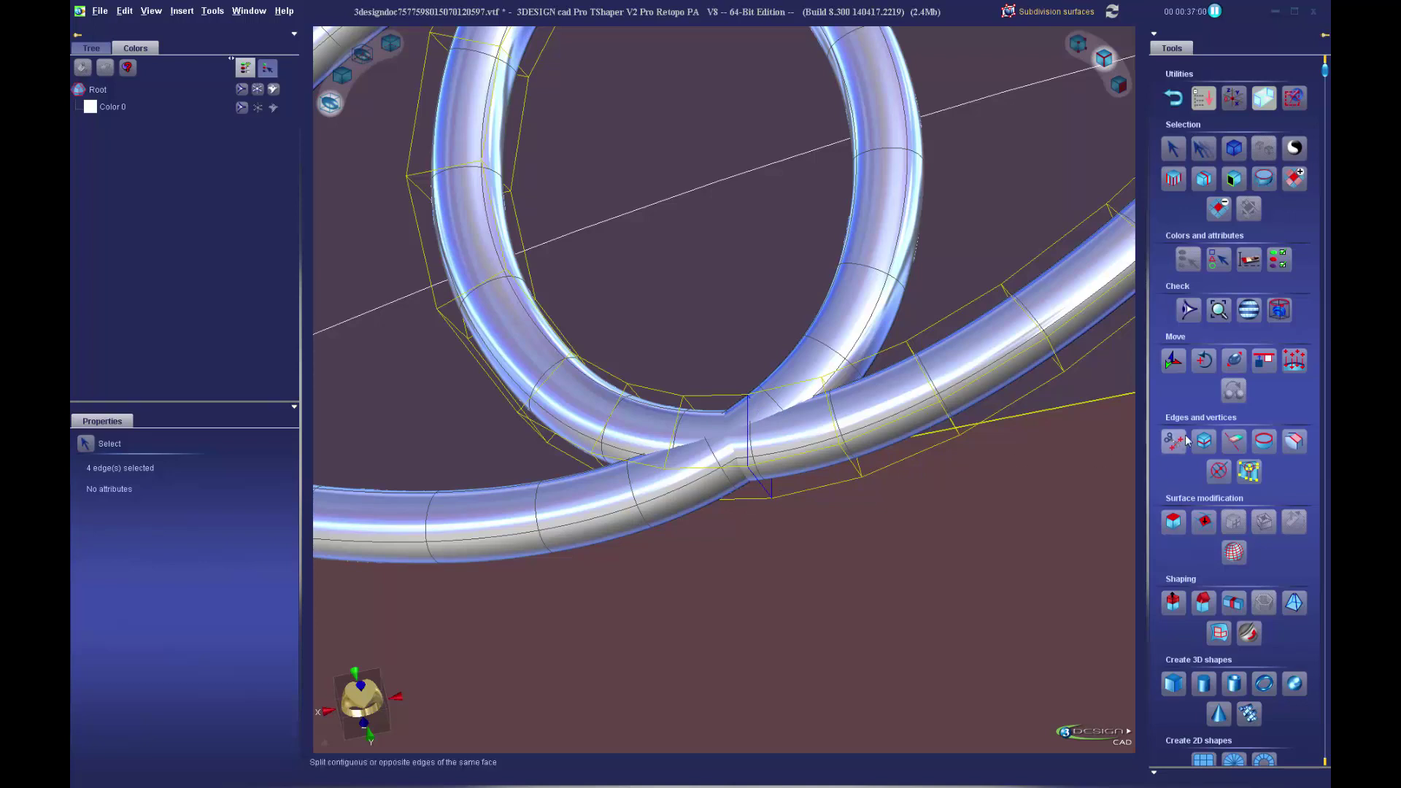
click(1174, 360)
middle_drag(813, 554, 745, 351)
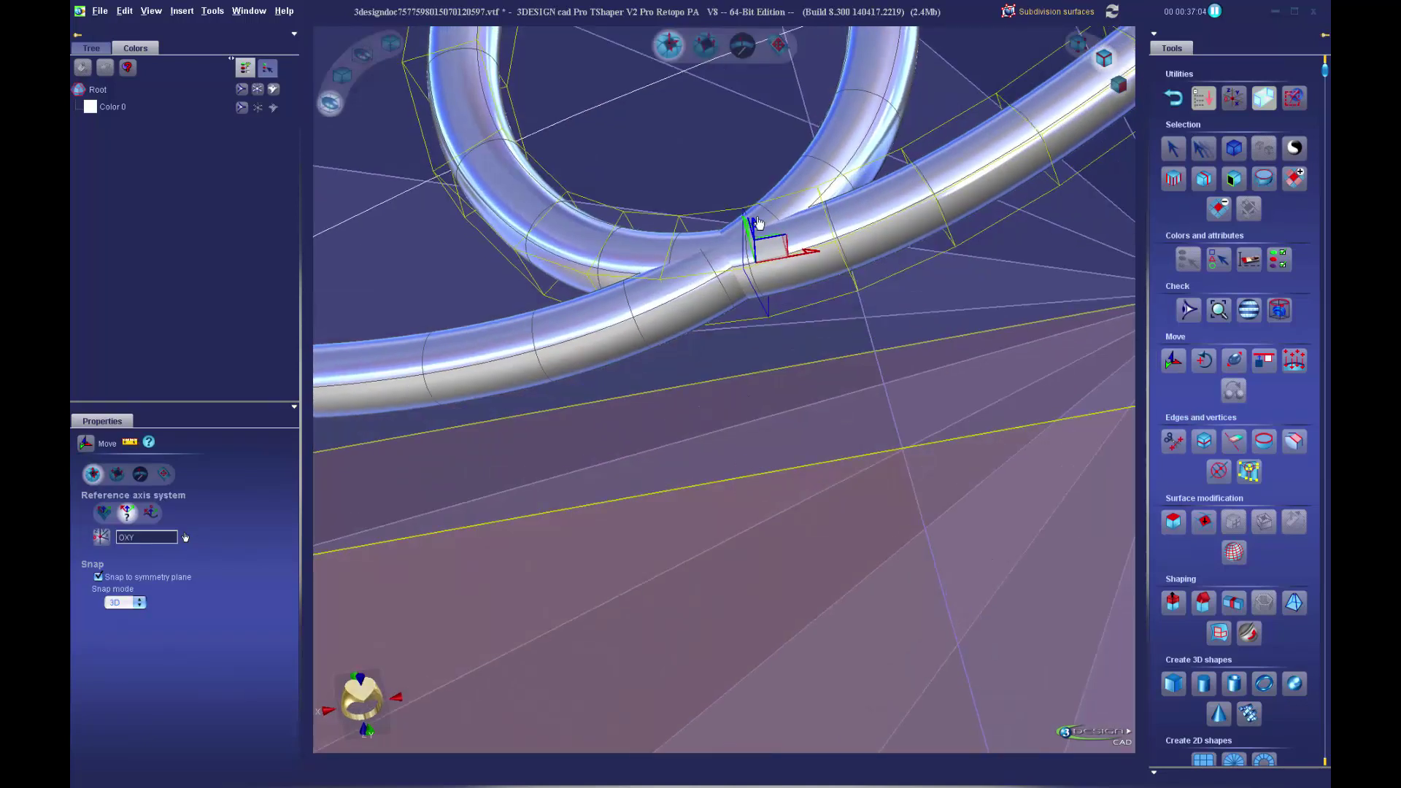
drag(755, 226, 760, 240)
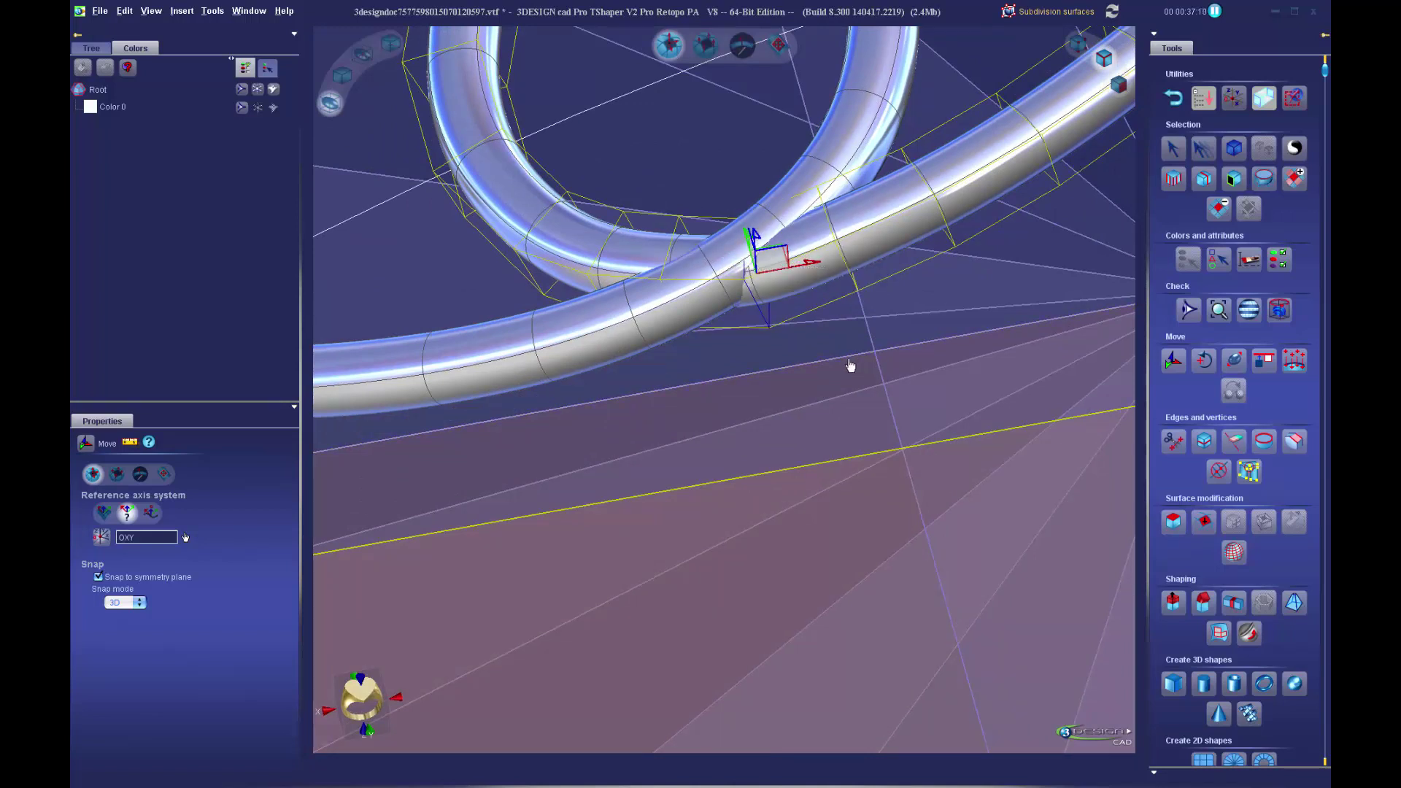
- Move the ring of edges at the loop's upper crossing about 0.2 mm along the Z axis
scroll(850, 365, down, 3)
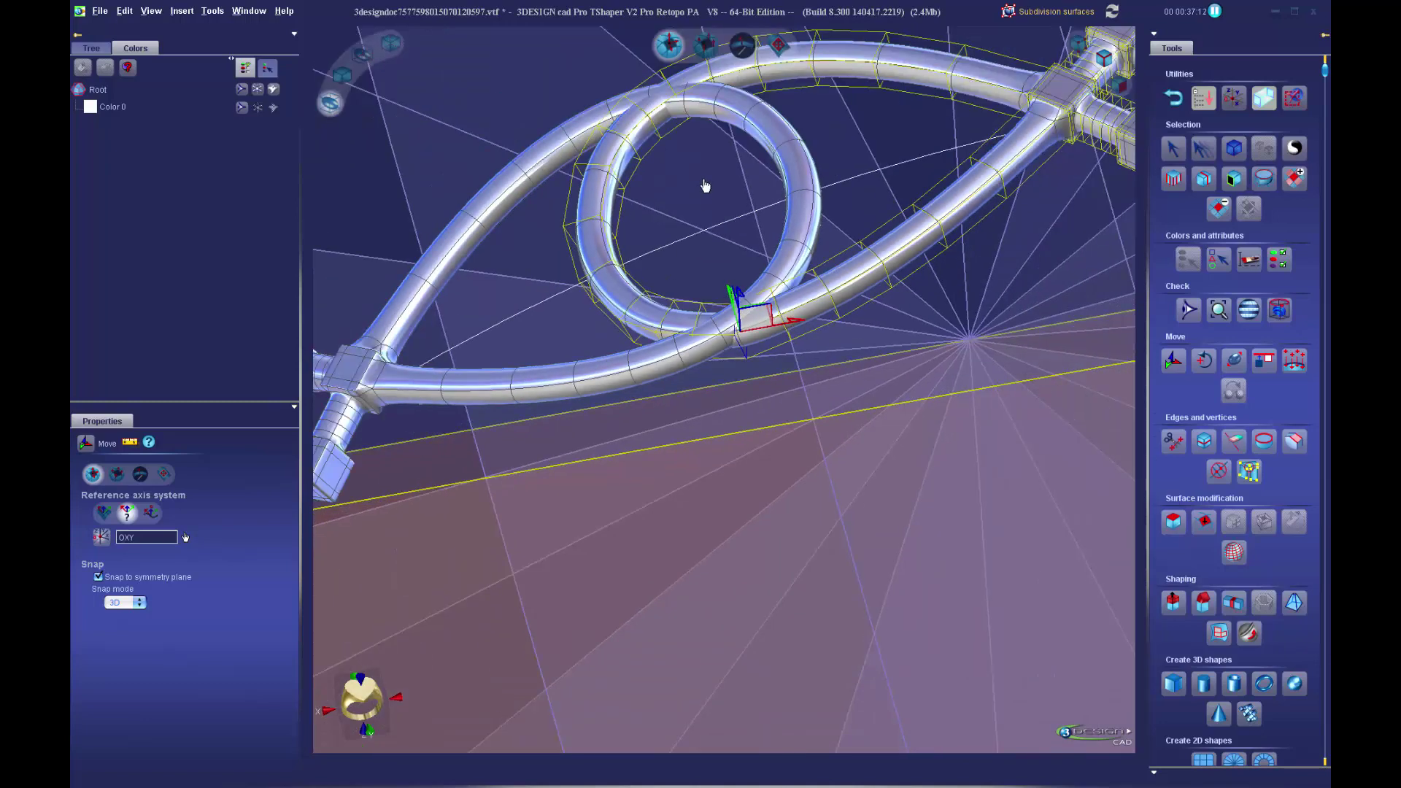
scroll(767, 334, up, 4)
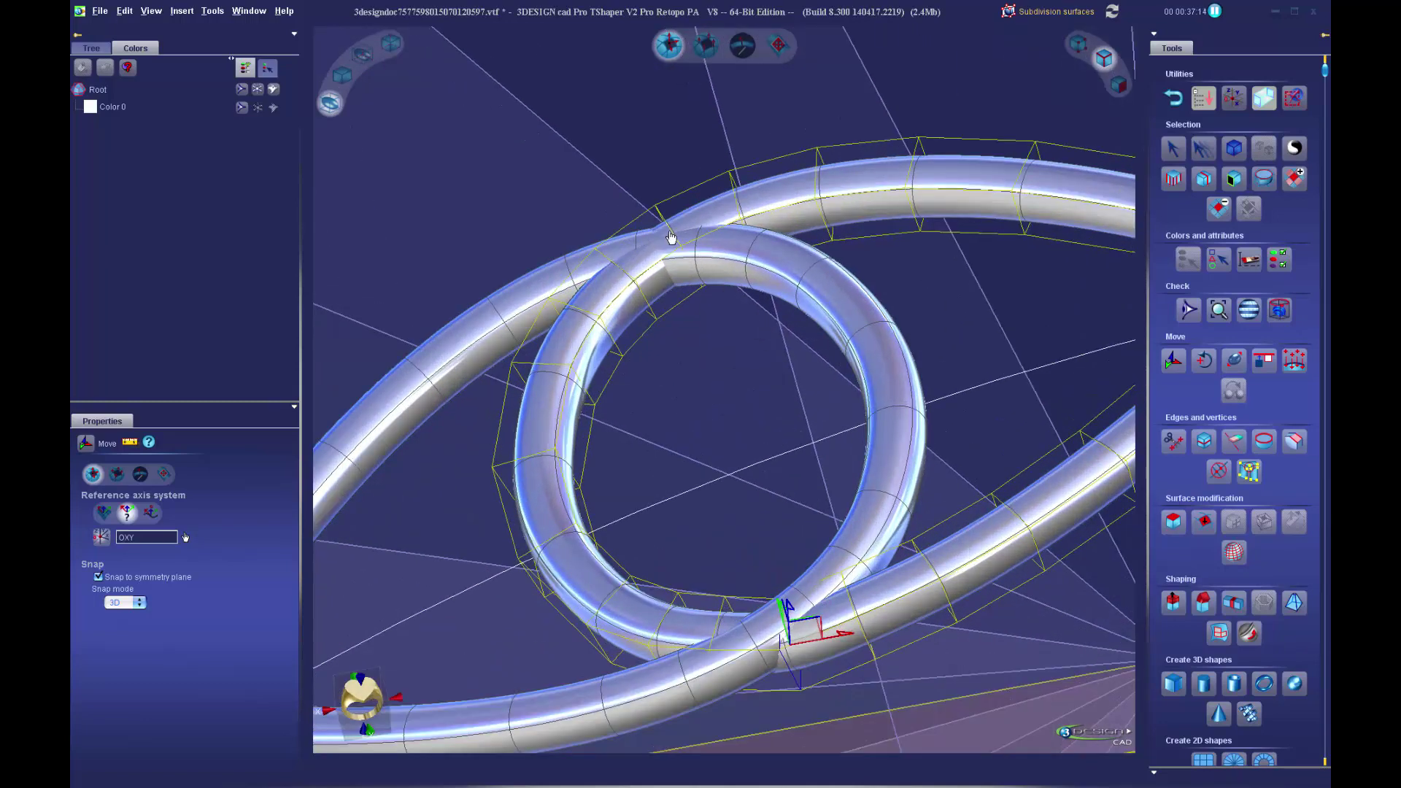
click(670, 235)
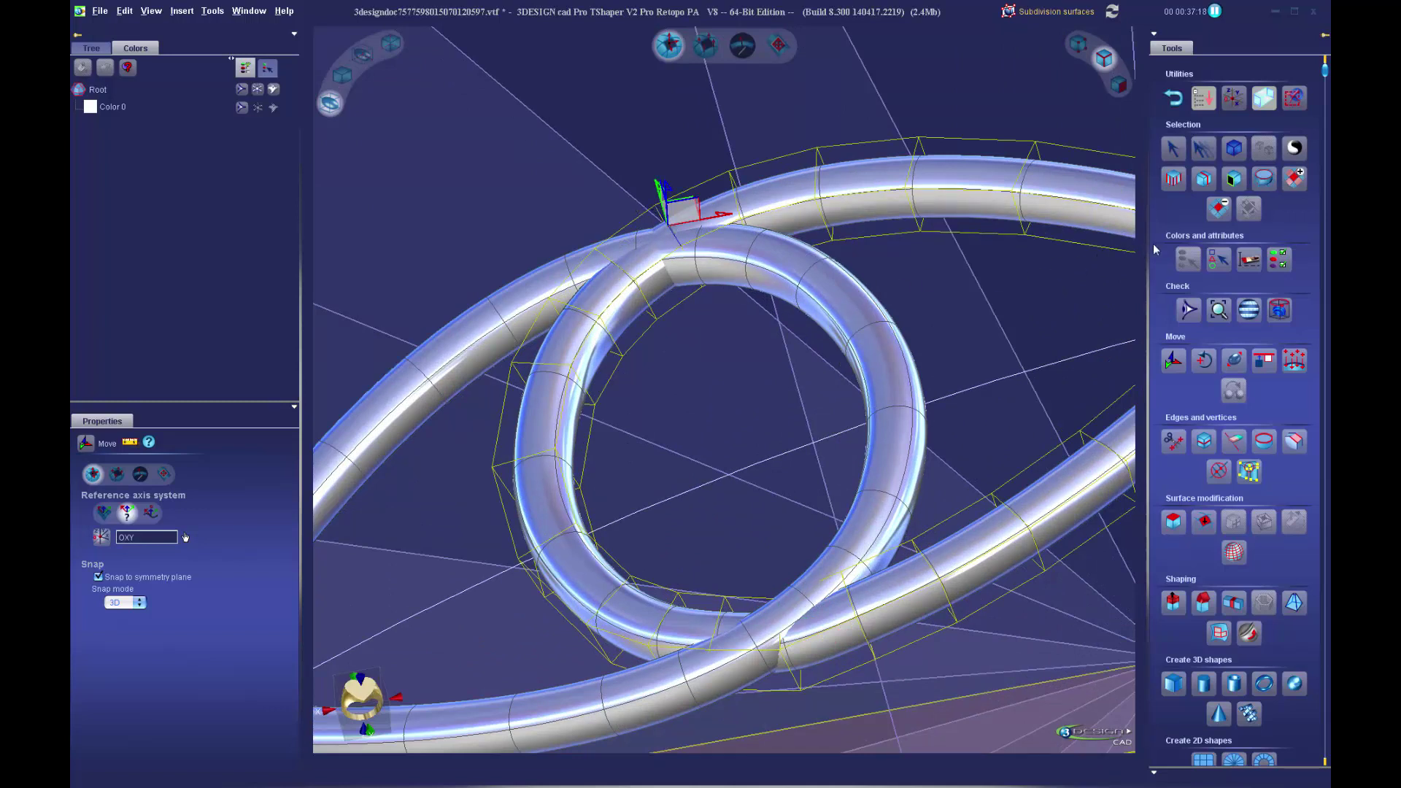
click(1207, 182)
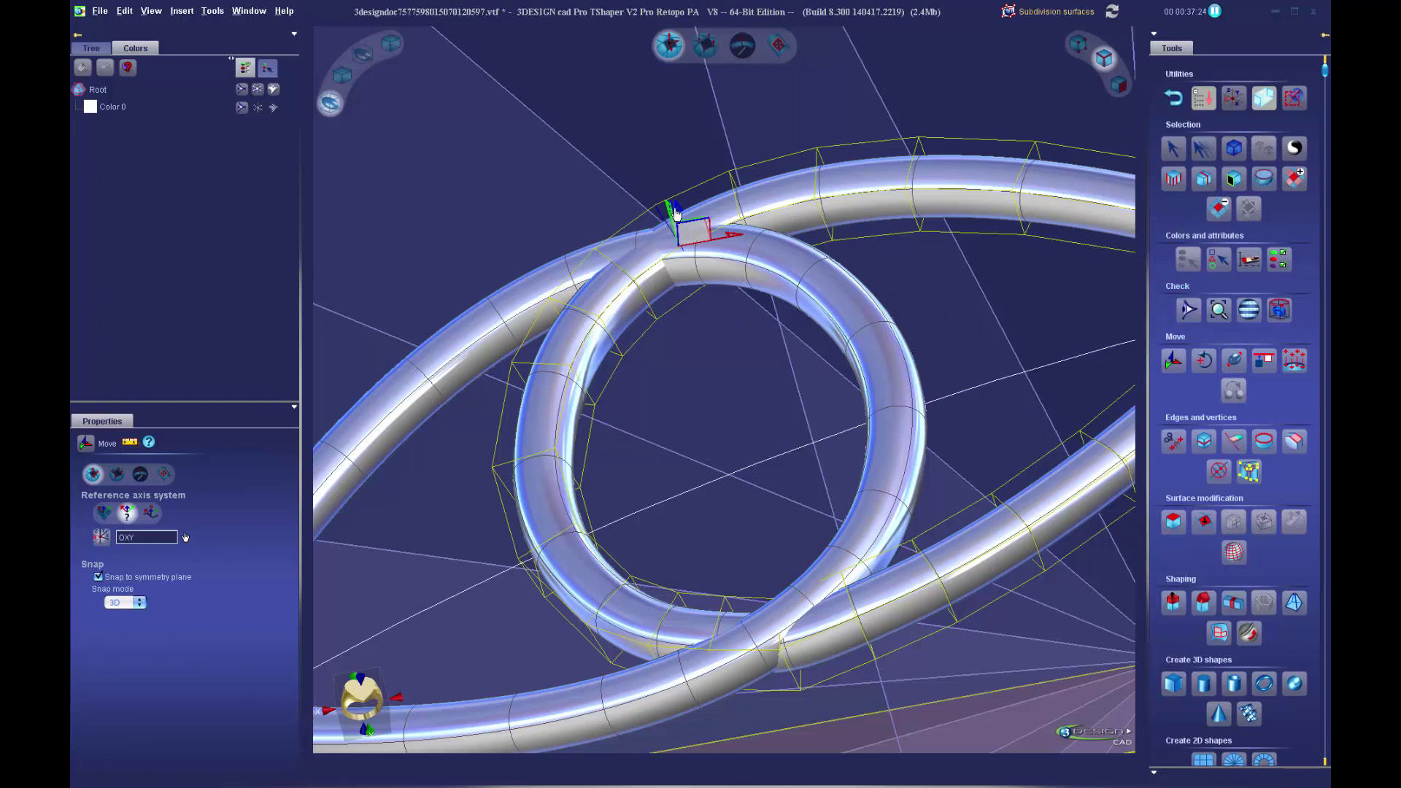
drag(678, 211, 677, 193)
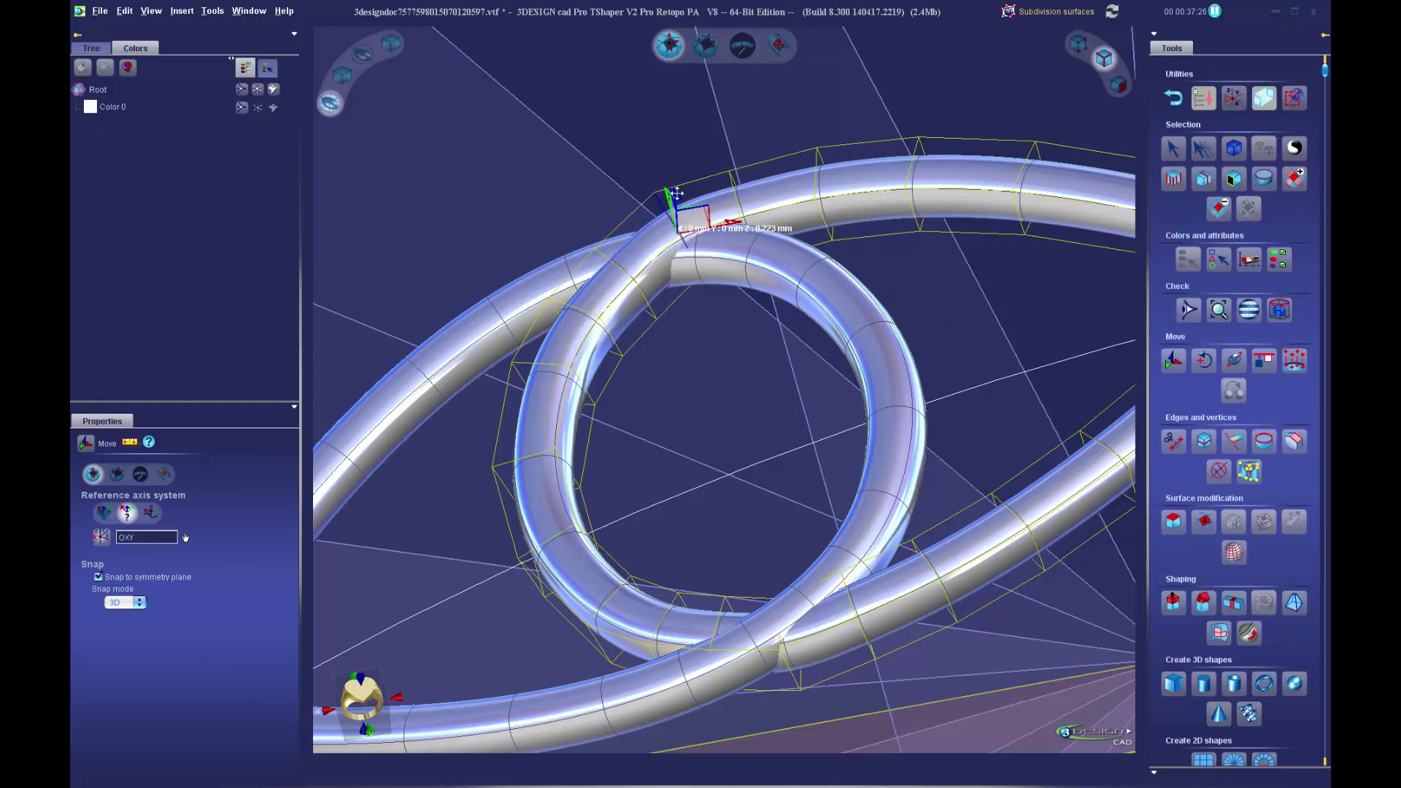
- Check the loop crossings on the neighbouring bracelet pieces and finish the surface edit, returning to the solid model
middle_drag(748, 394, 845, 470)
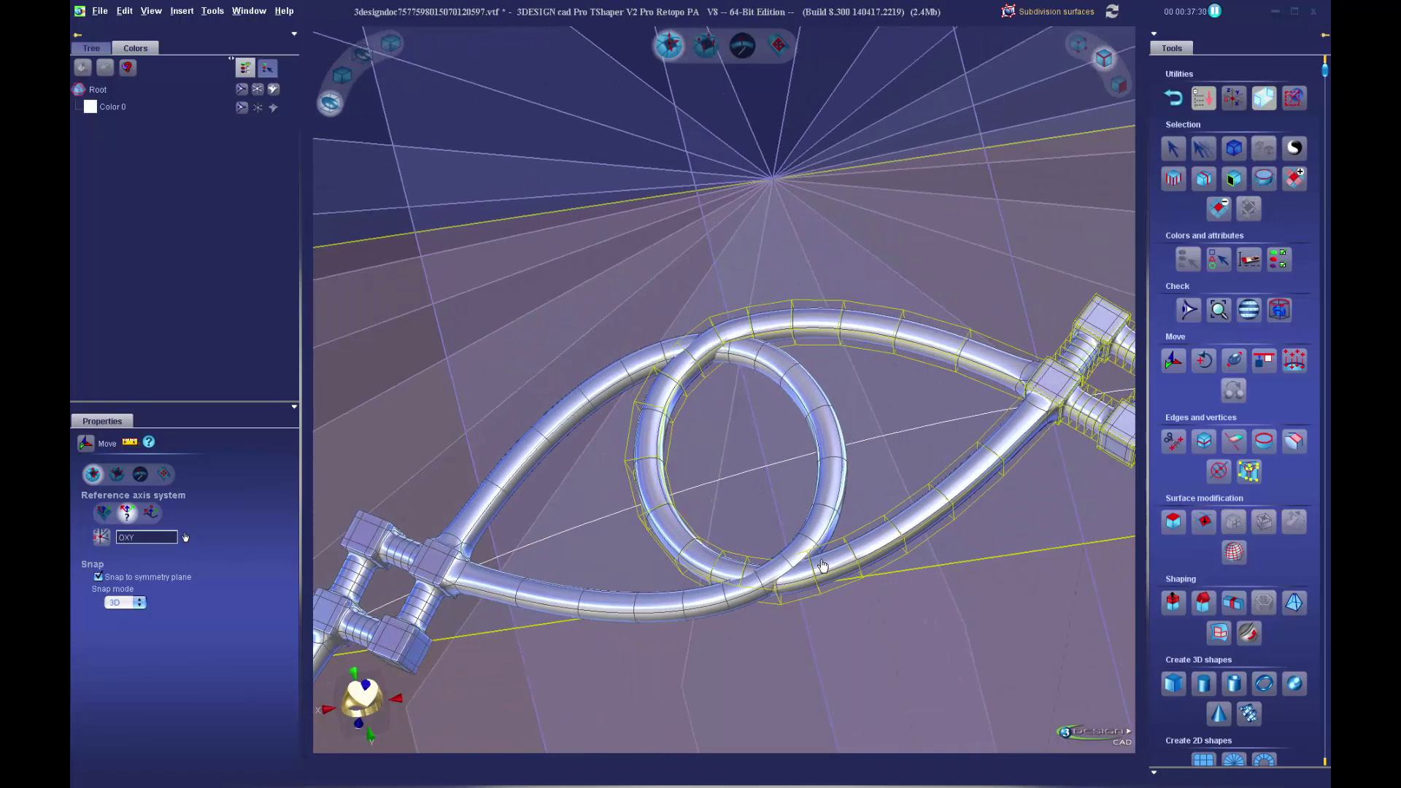
scroll(956, 480, down, 2)
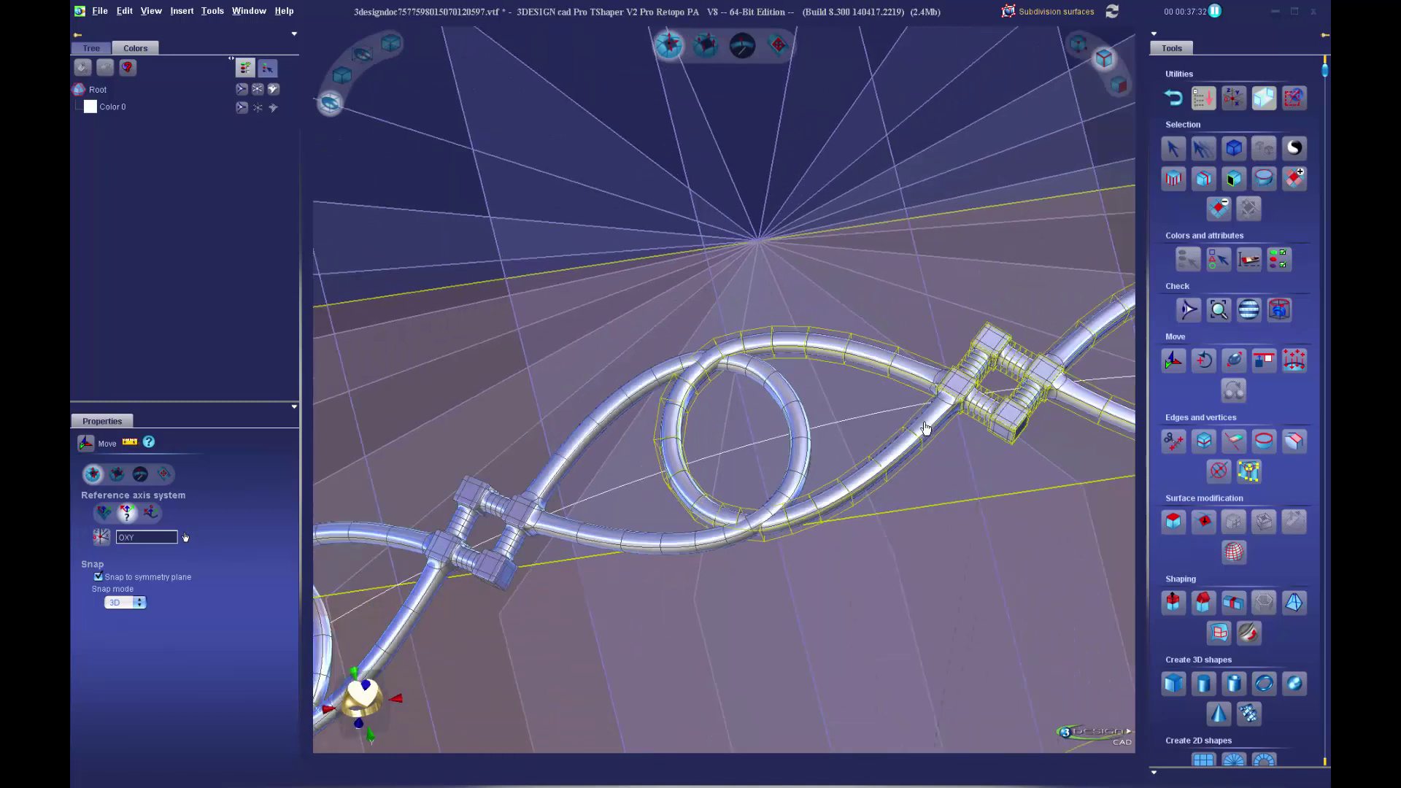
middle_click(993, 392)
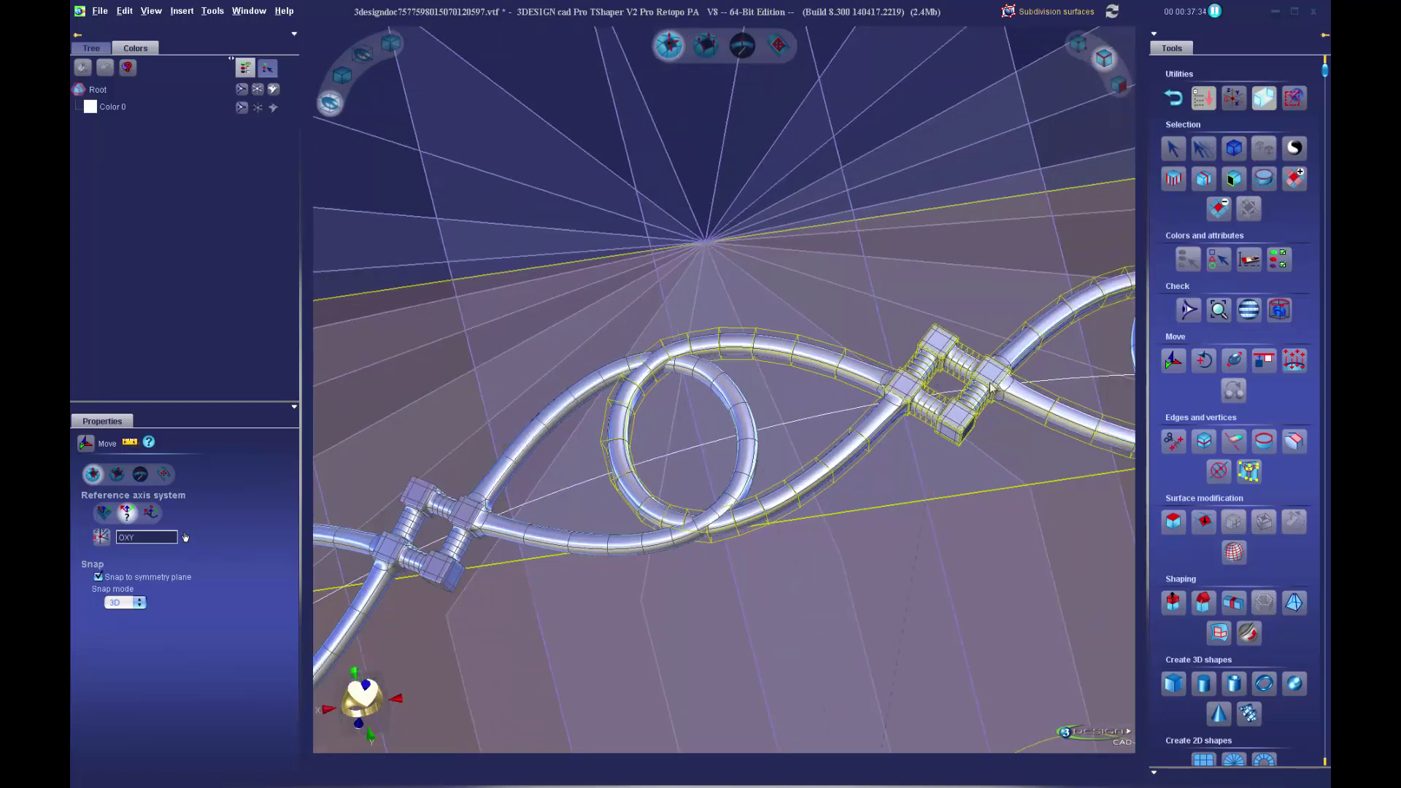
scroll(953, 438, up, 2)
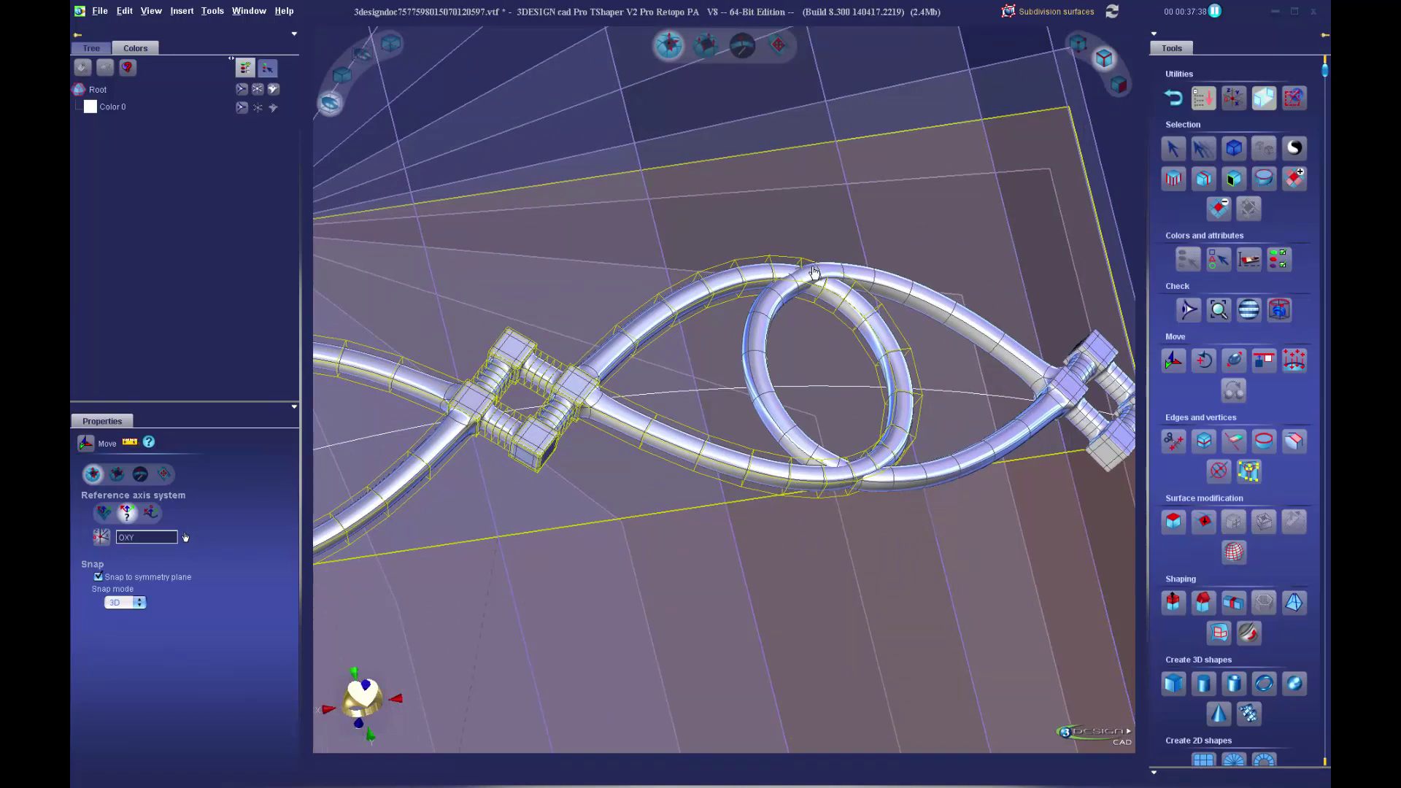
middle_drag(954, 451, 1065, 454)
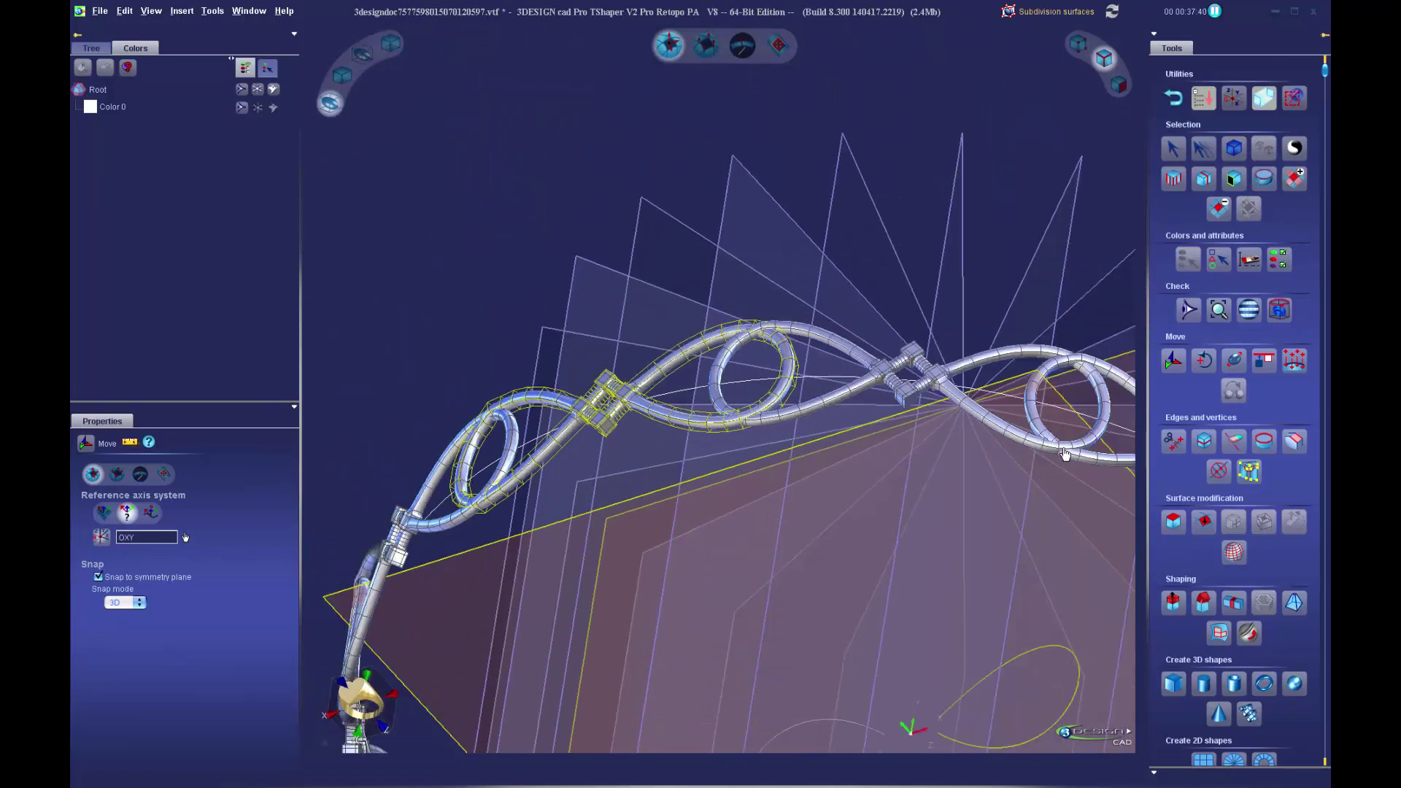
middle_drag(469, 436, 731, 430)
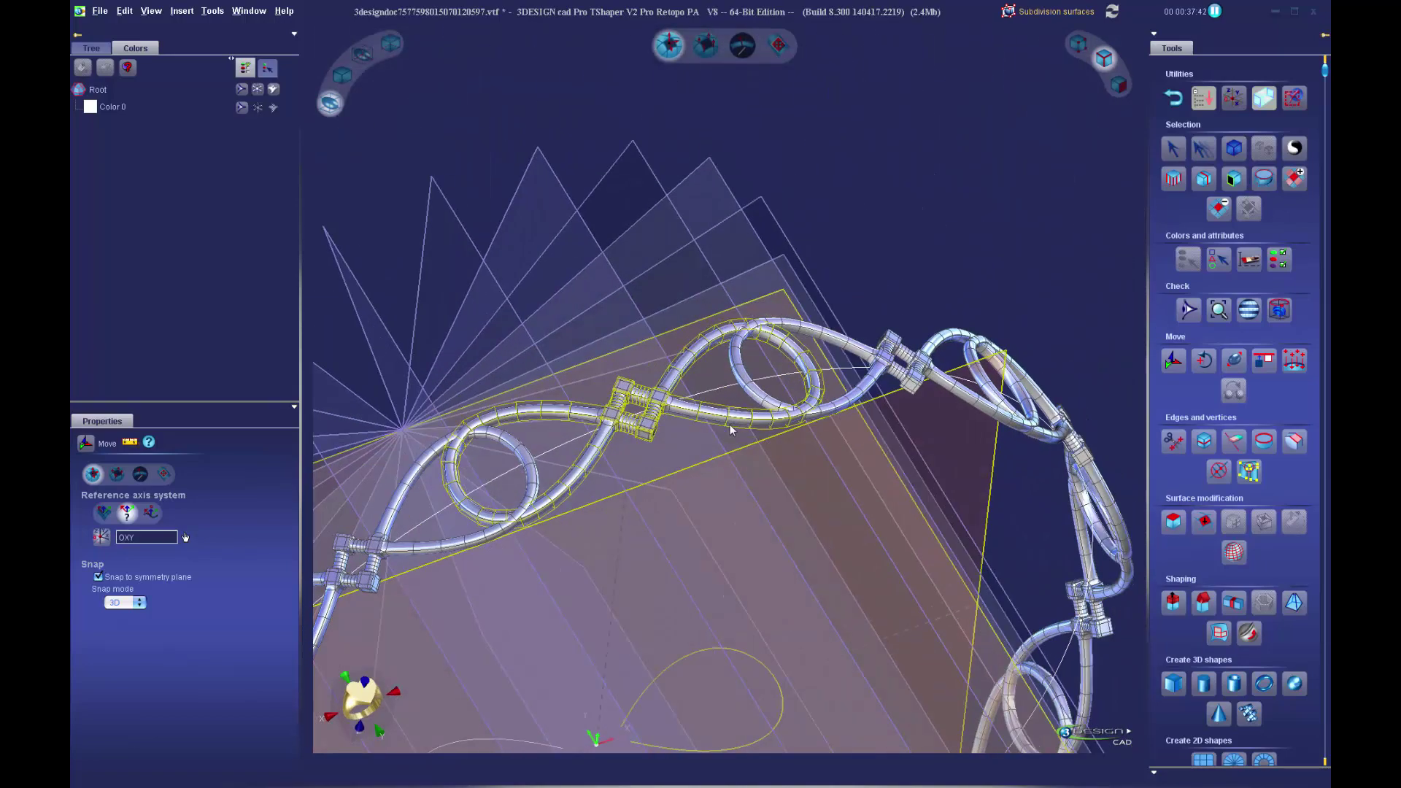
scroll(742, 498, down, 1)
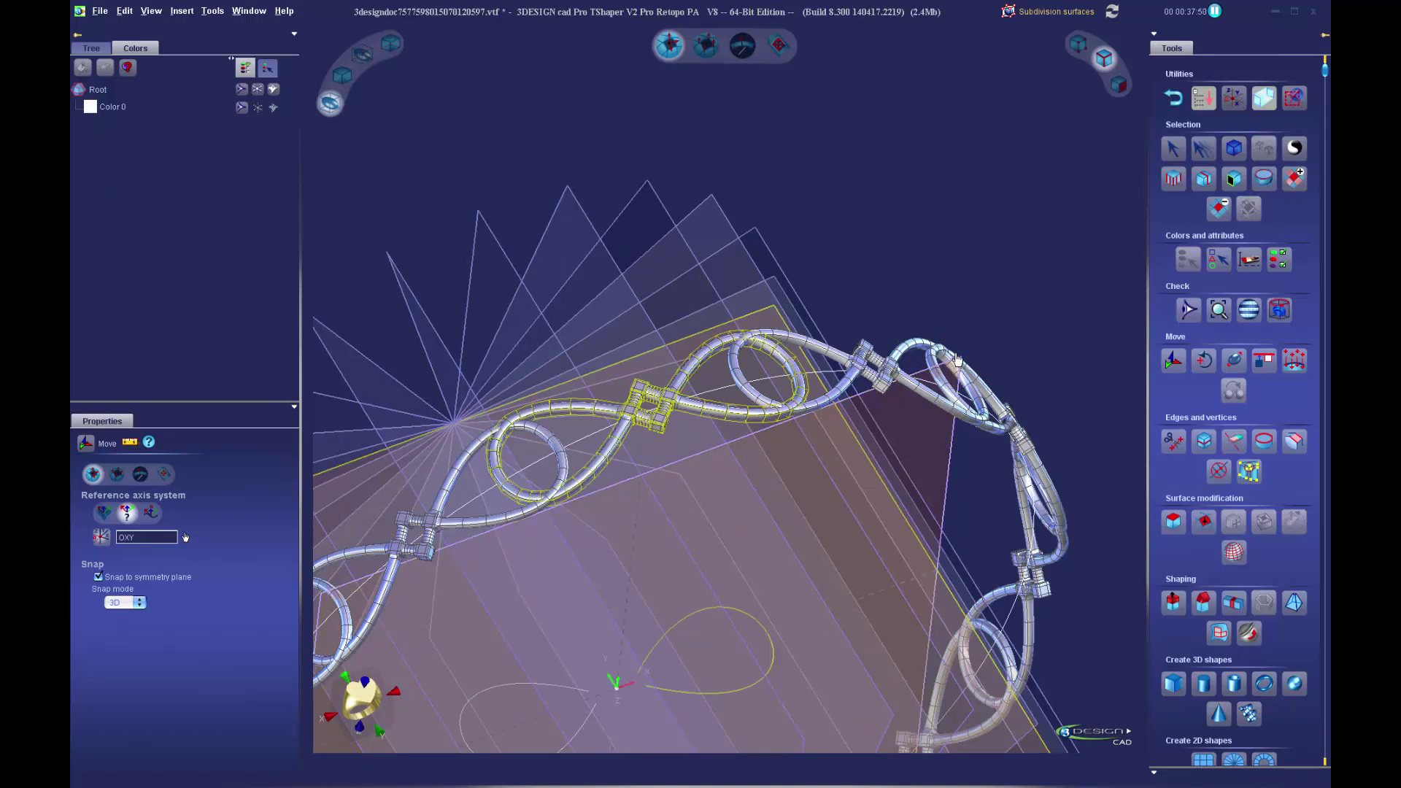
click(1175, 98)
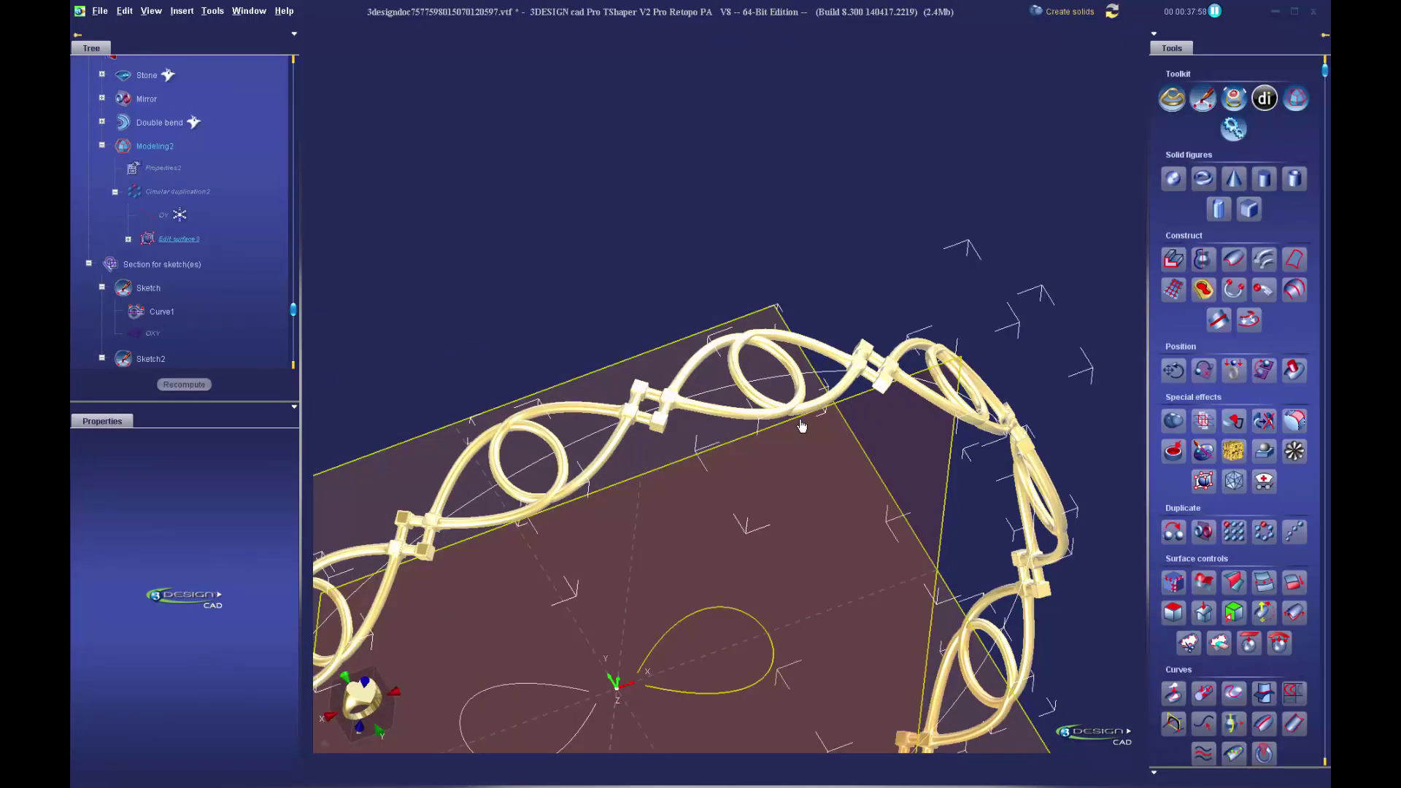
scroll(707, 572, down, 4)
scroll(713, 563, up, 4)
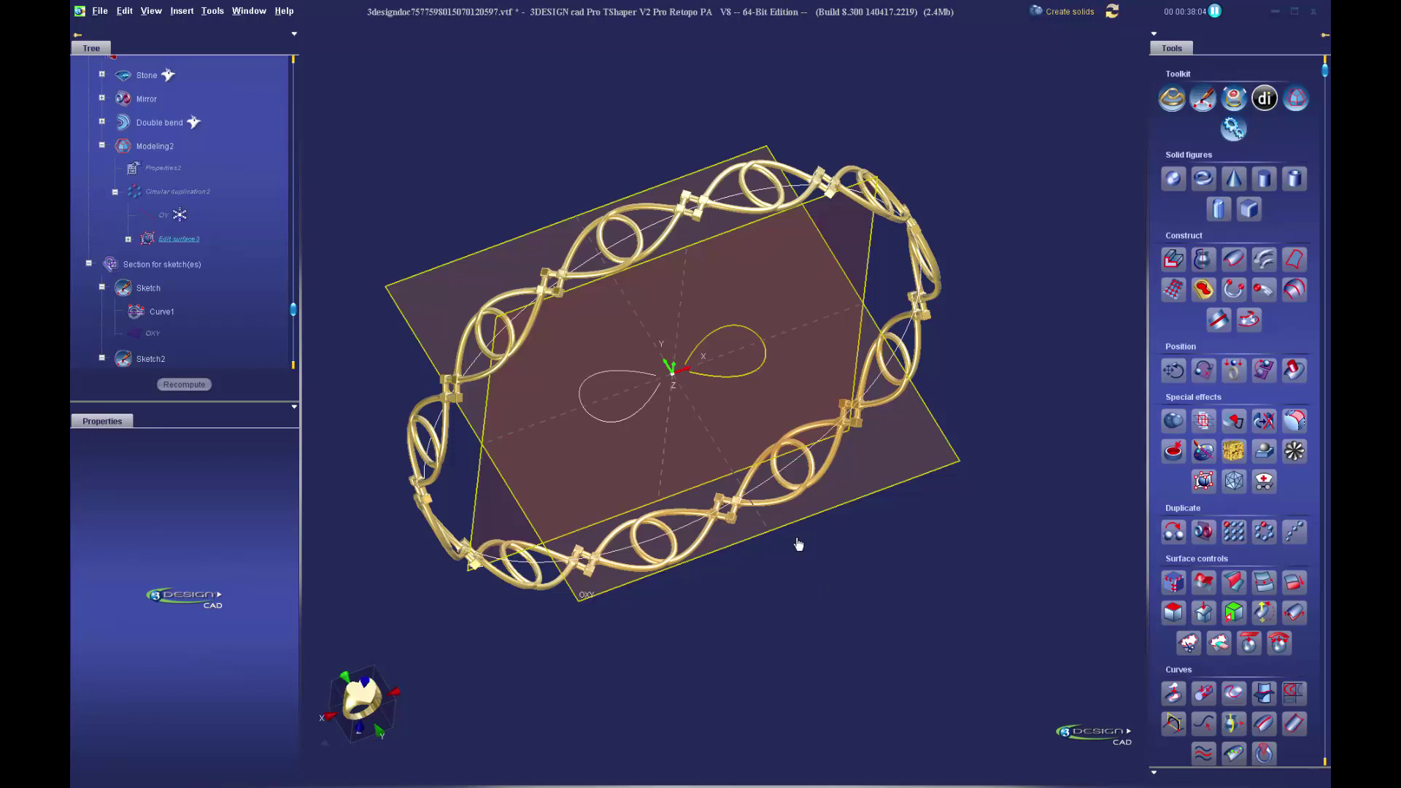
- Show the hidden Stone at the bracelet's centre
click(648, 248)
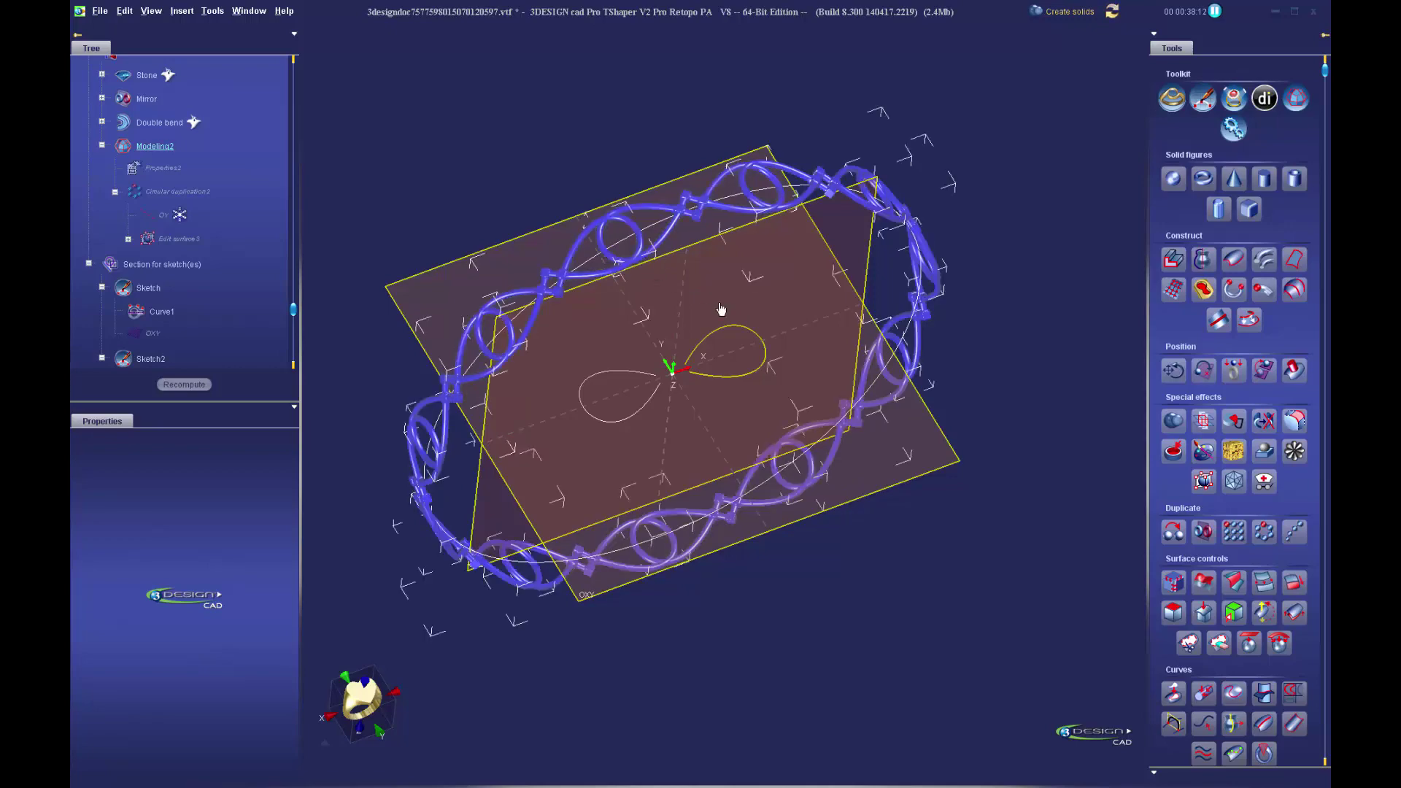
click(667, 241)
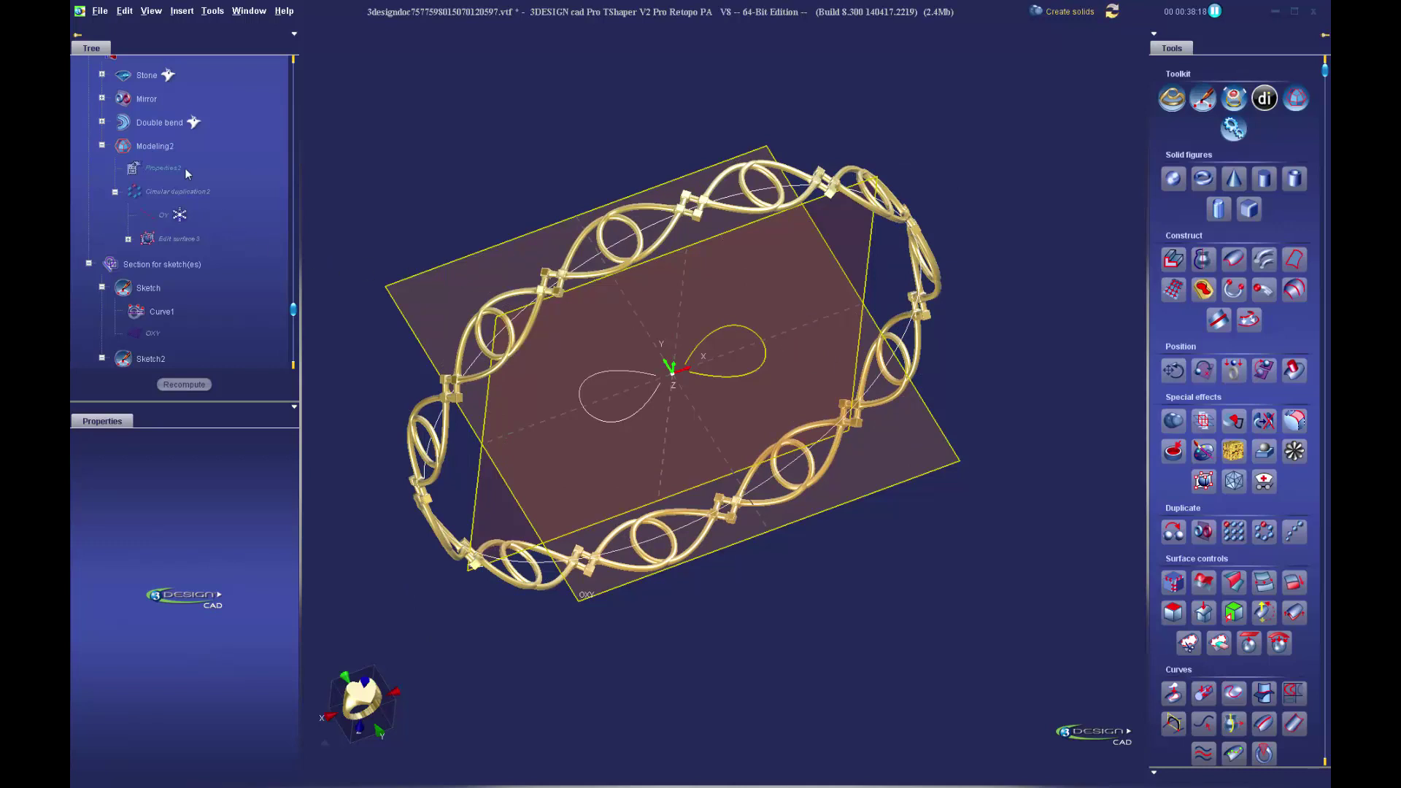
right_click(148, 78)
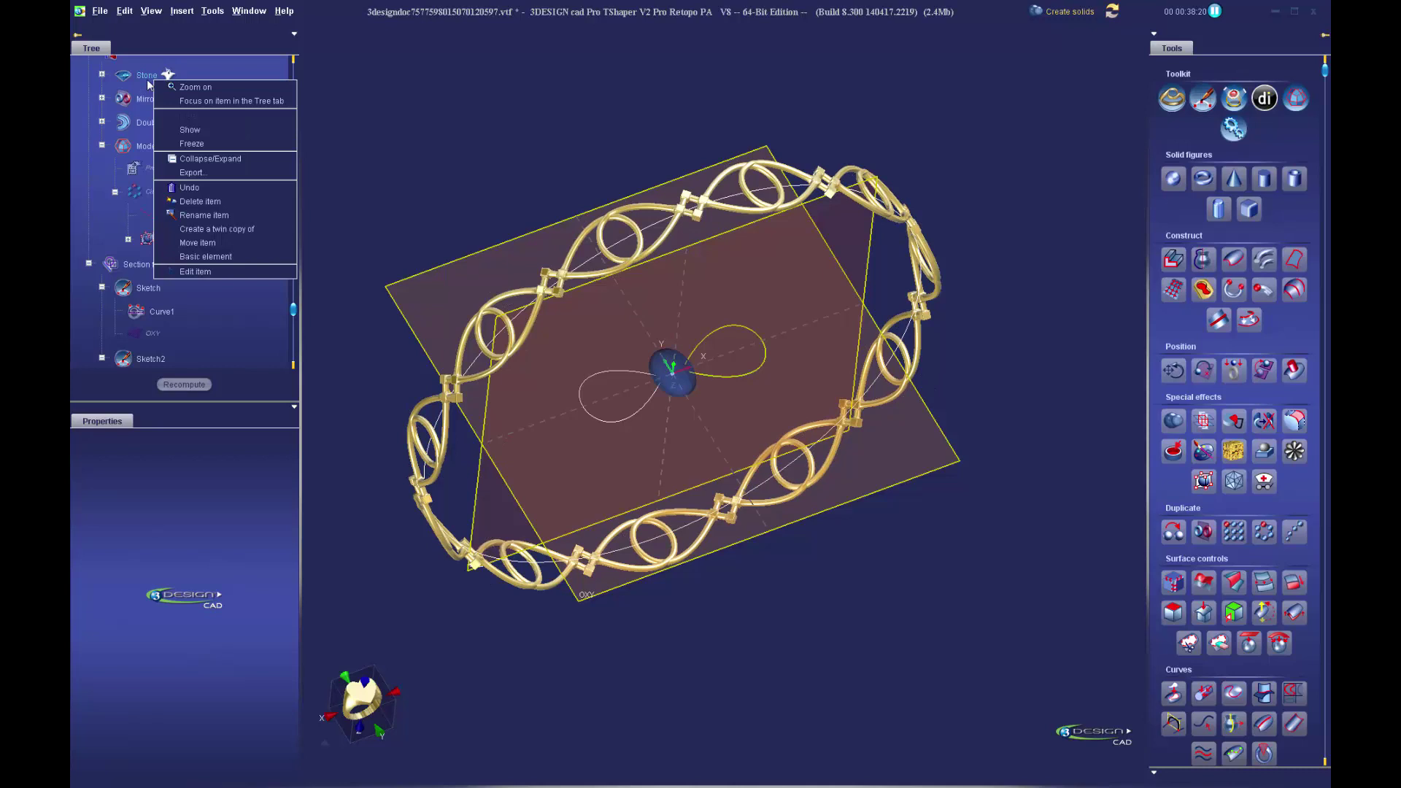
click(188, 130)
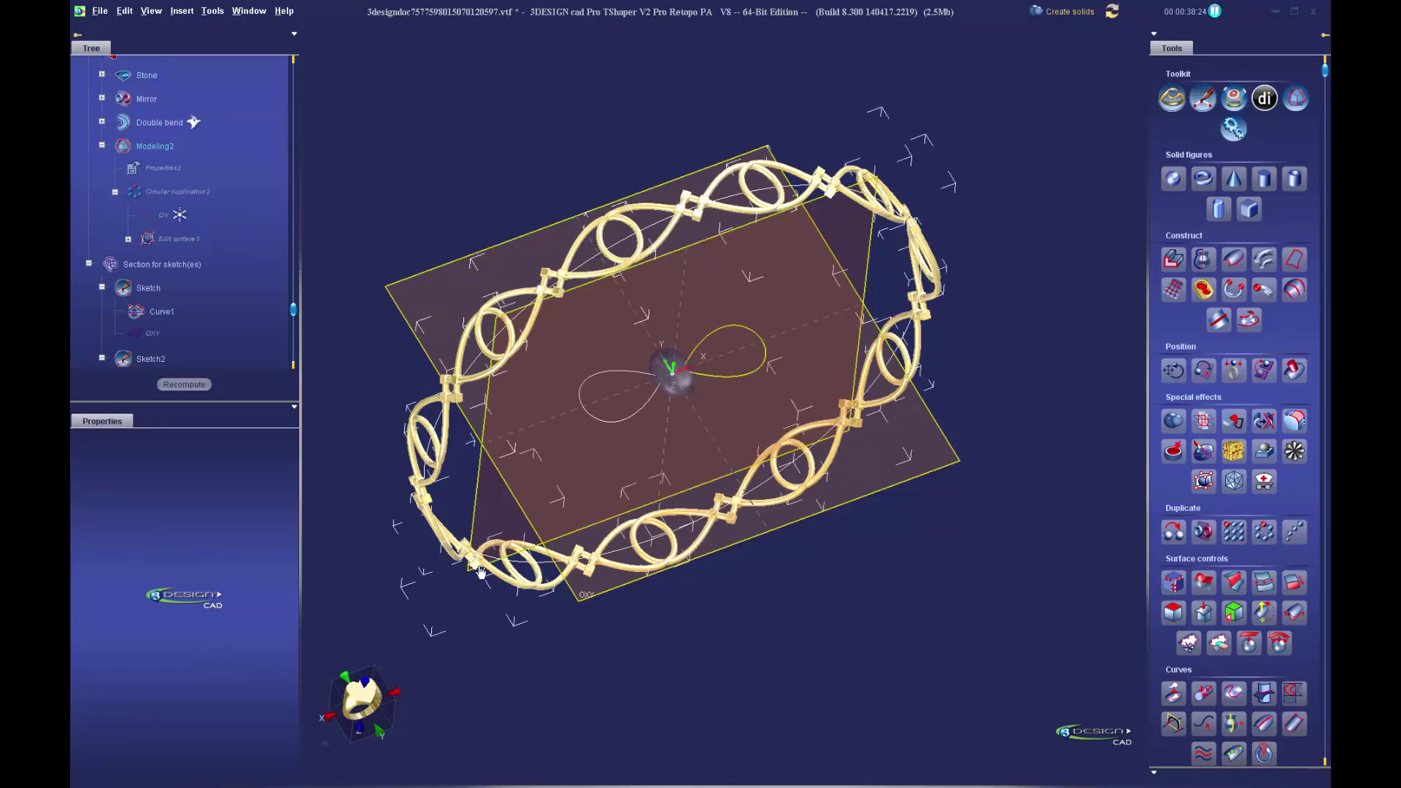
- Rotate Modeling2 freely about the Y axis by about 16° in the front view, aligning it with the stone
click(364, 695)
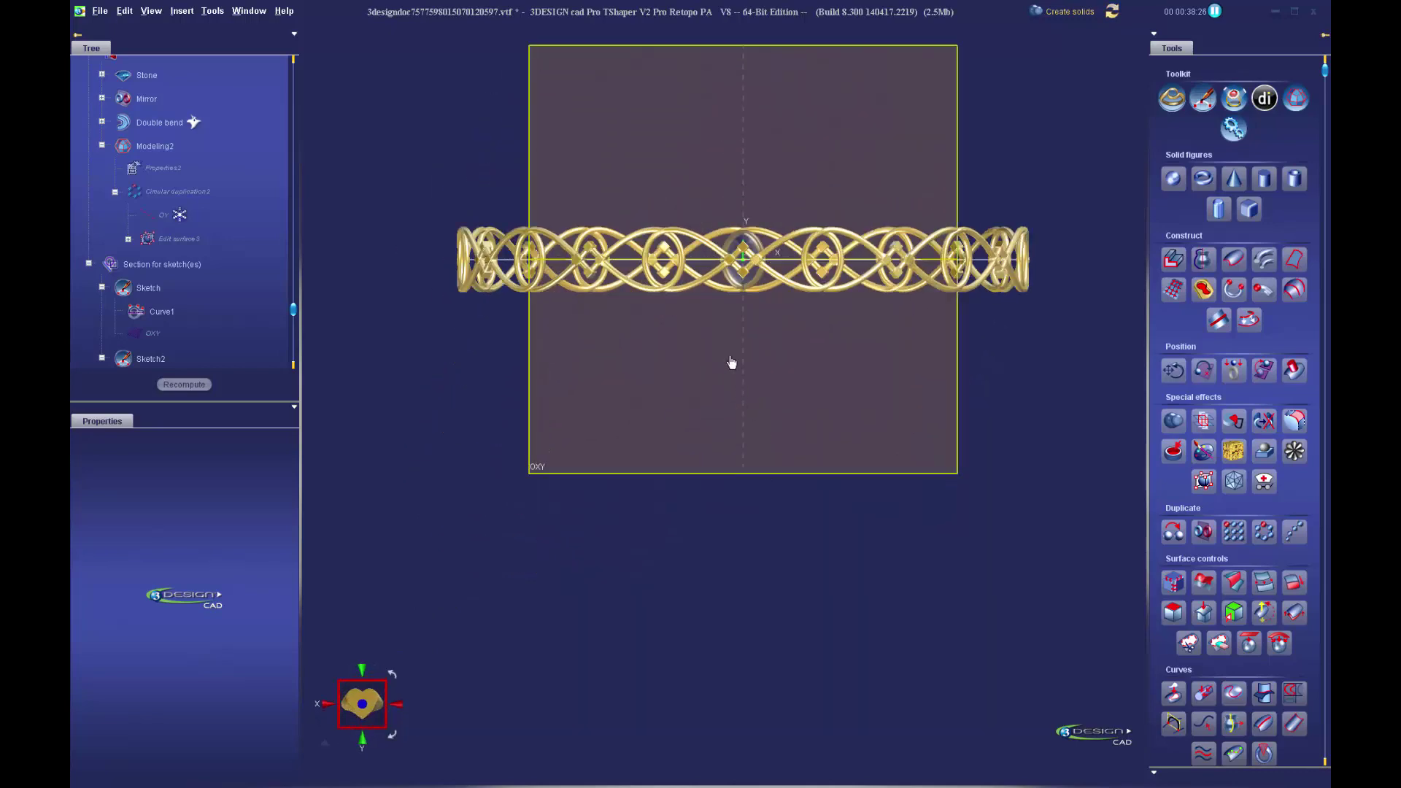
scroll(731, 363, down, 1)
scroll(810, 419, up, 6)
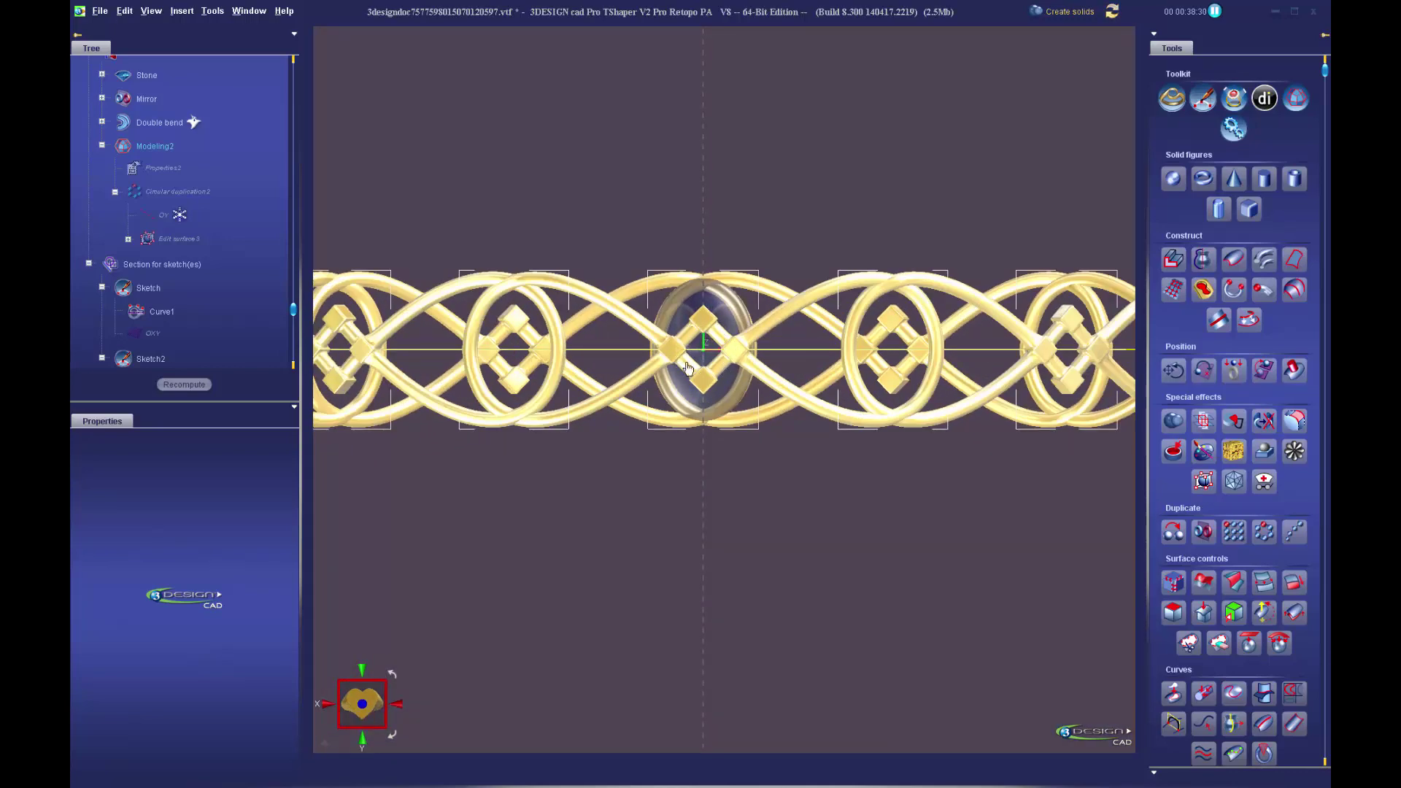
scroll(679, 376, down, 2)
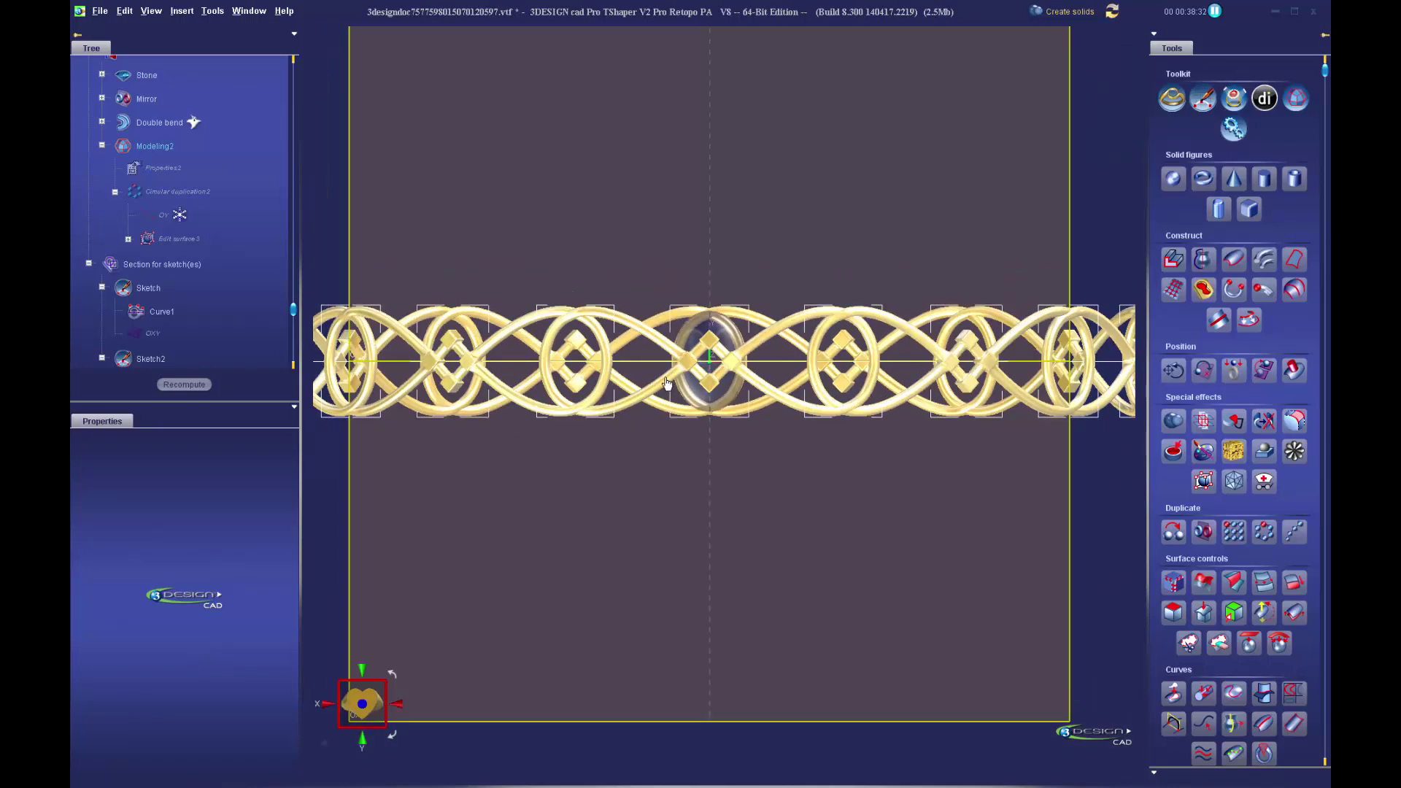
click(1175, 371)
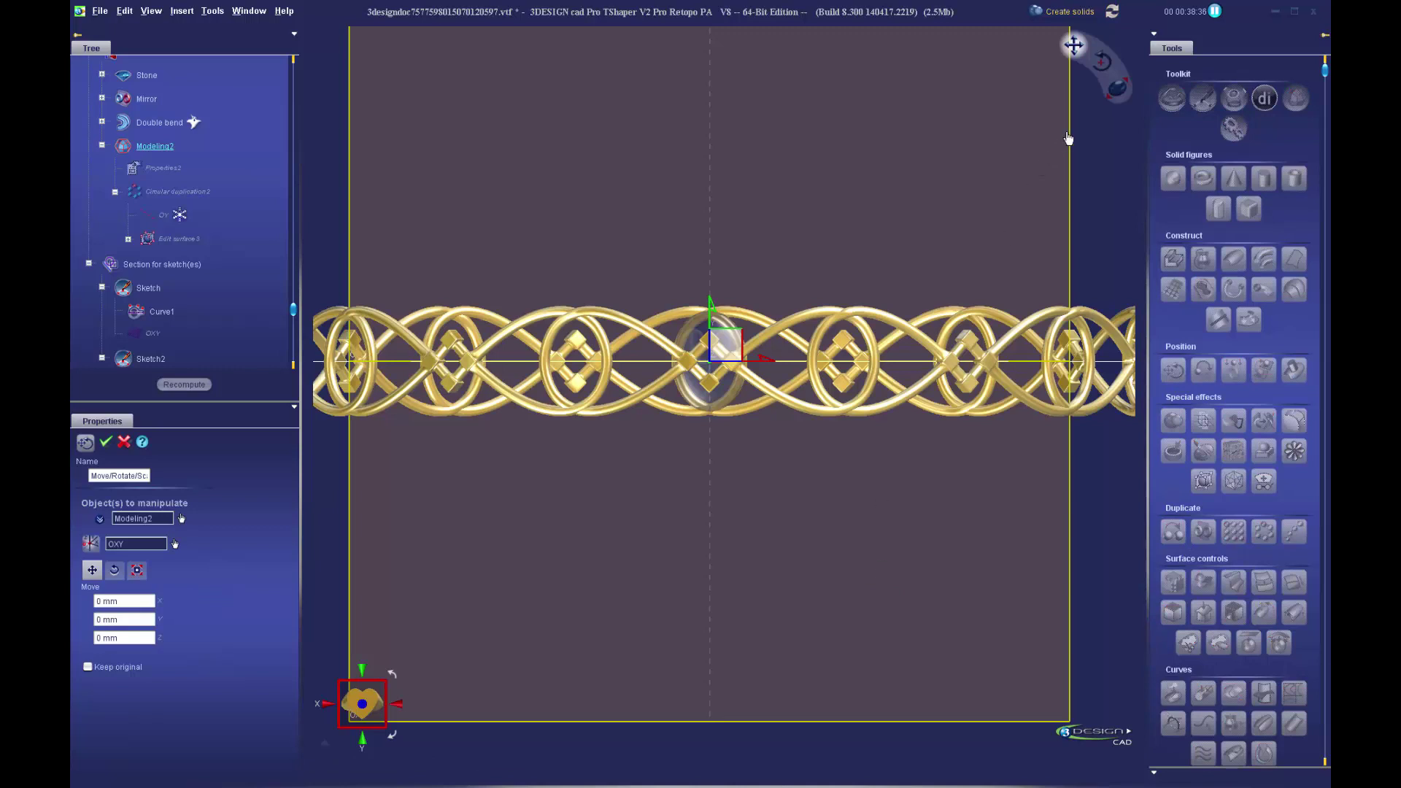
click(1101, 61)
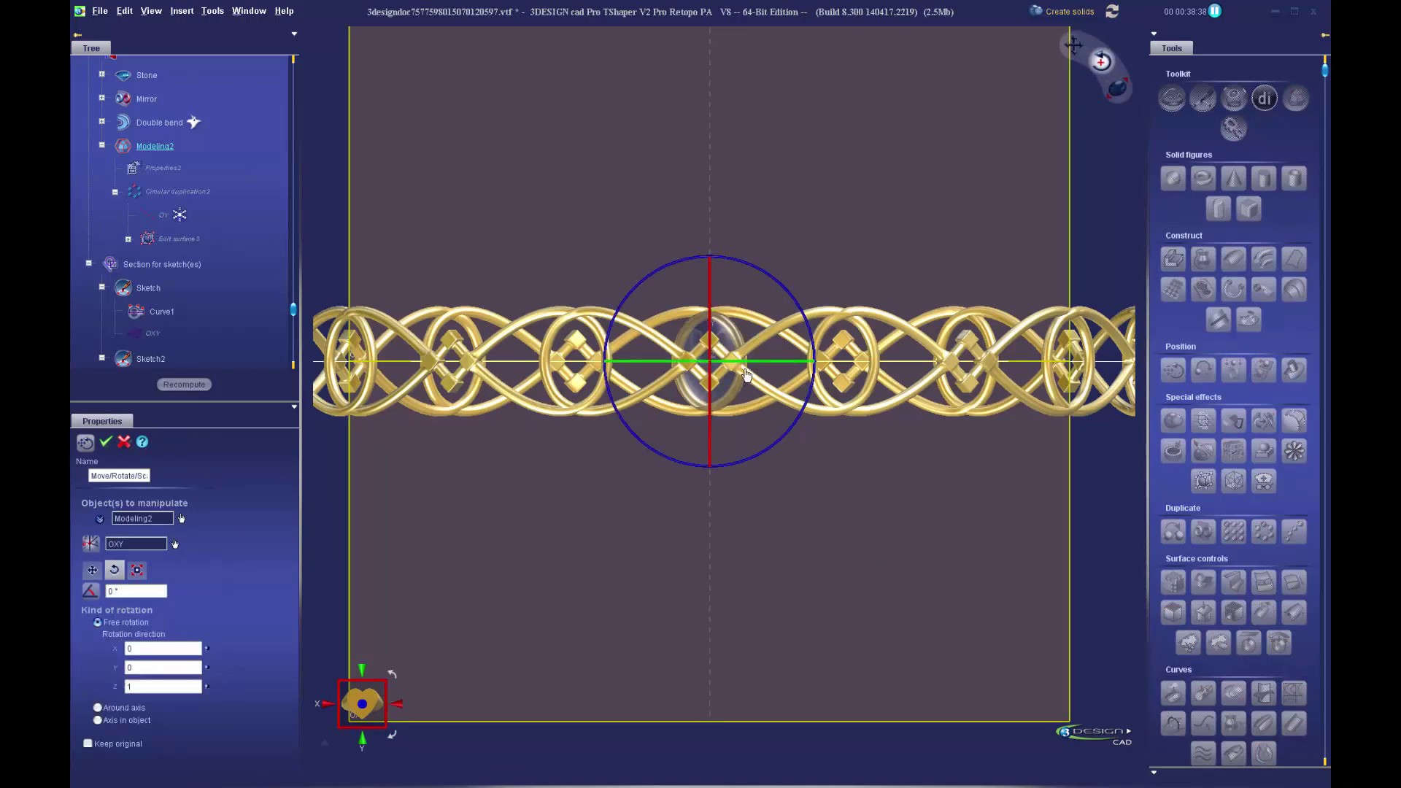
drag(748, 361, 778, 372)
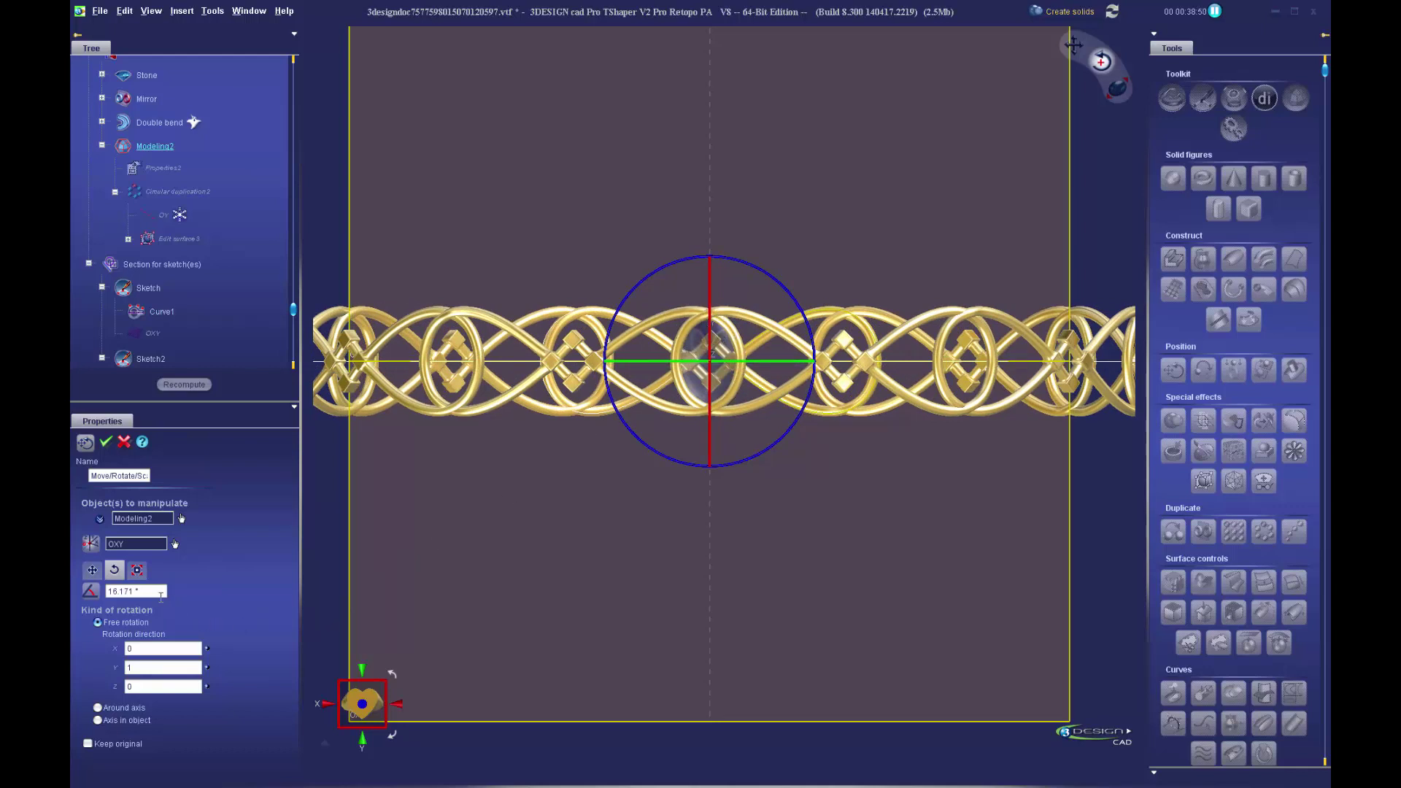
- Set the bracelet's rotation angle to 16° and refine it to 16.3°
click(159, 594)
text(16)
key(Return)
click(159, 592)
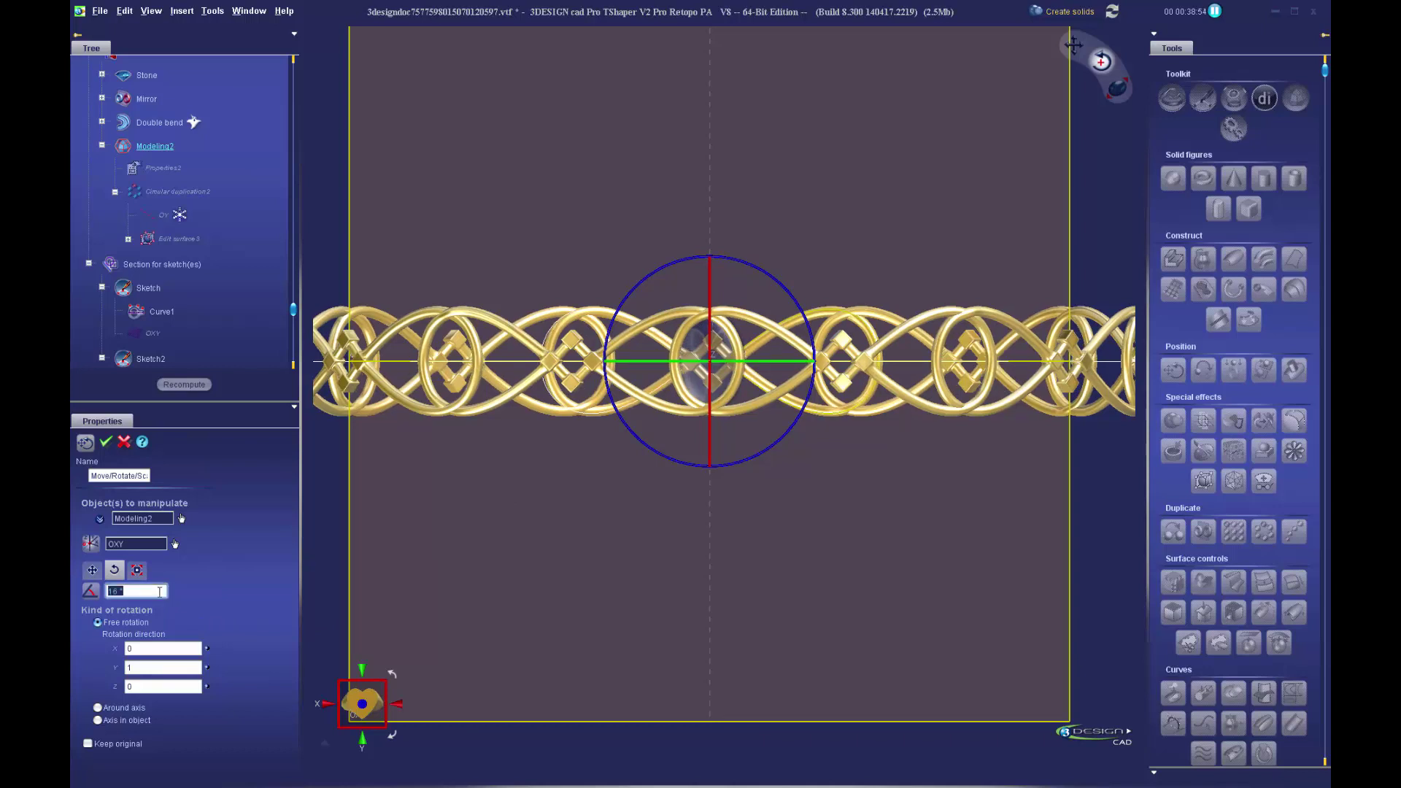
text(16.3)
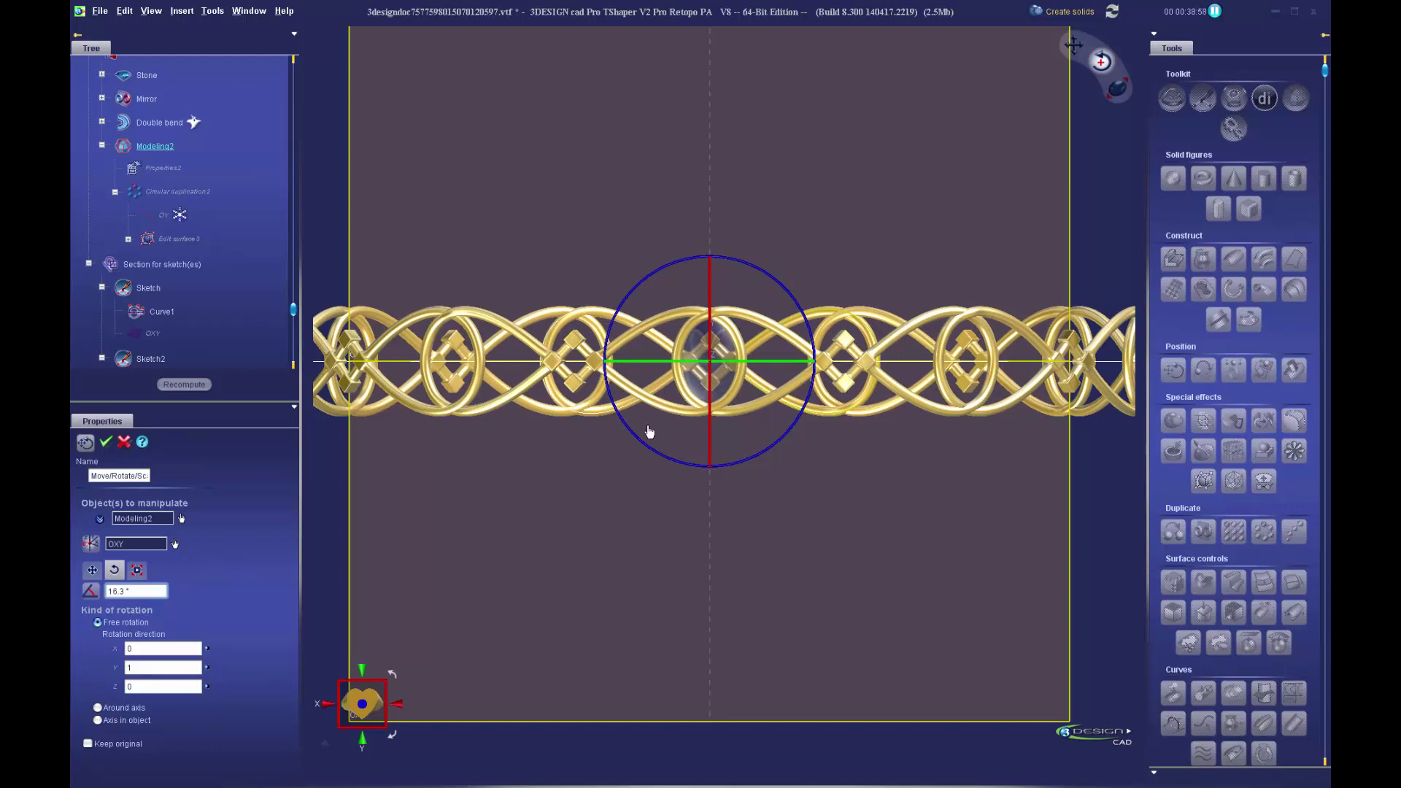
- Check the stone against the central loop and accept the bracelet's 16.3° rotation
scroll(714, 436, up, 4)
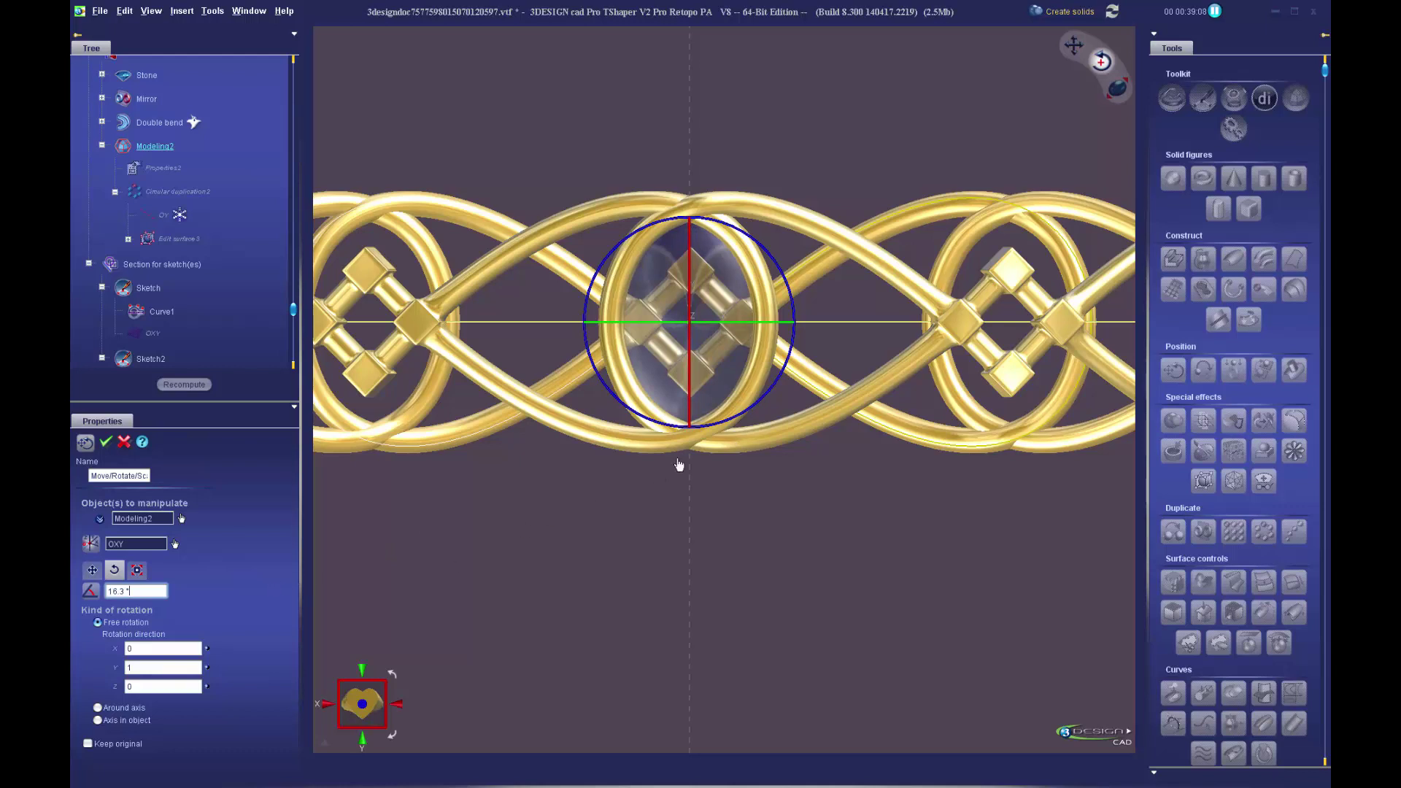
scroll(728, 398, down, 1)
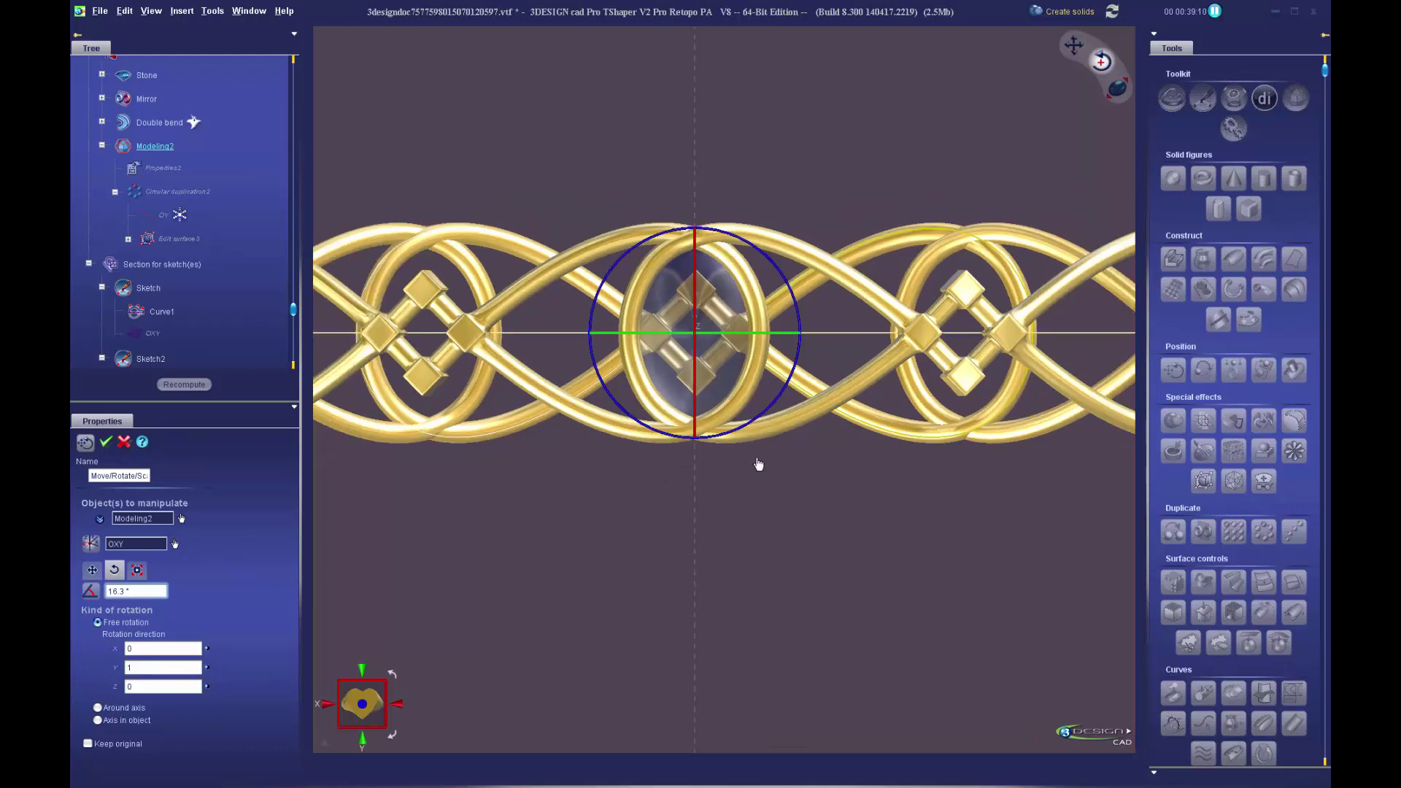
scroll(735, 475, down, 1)
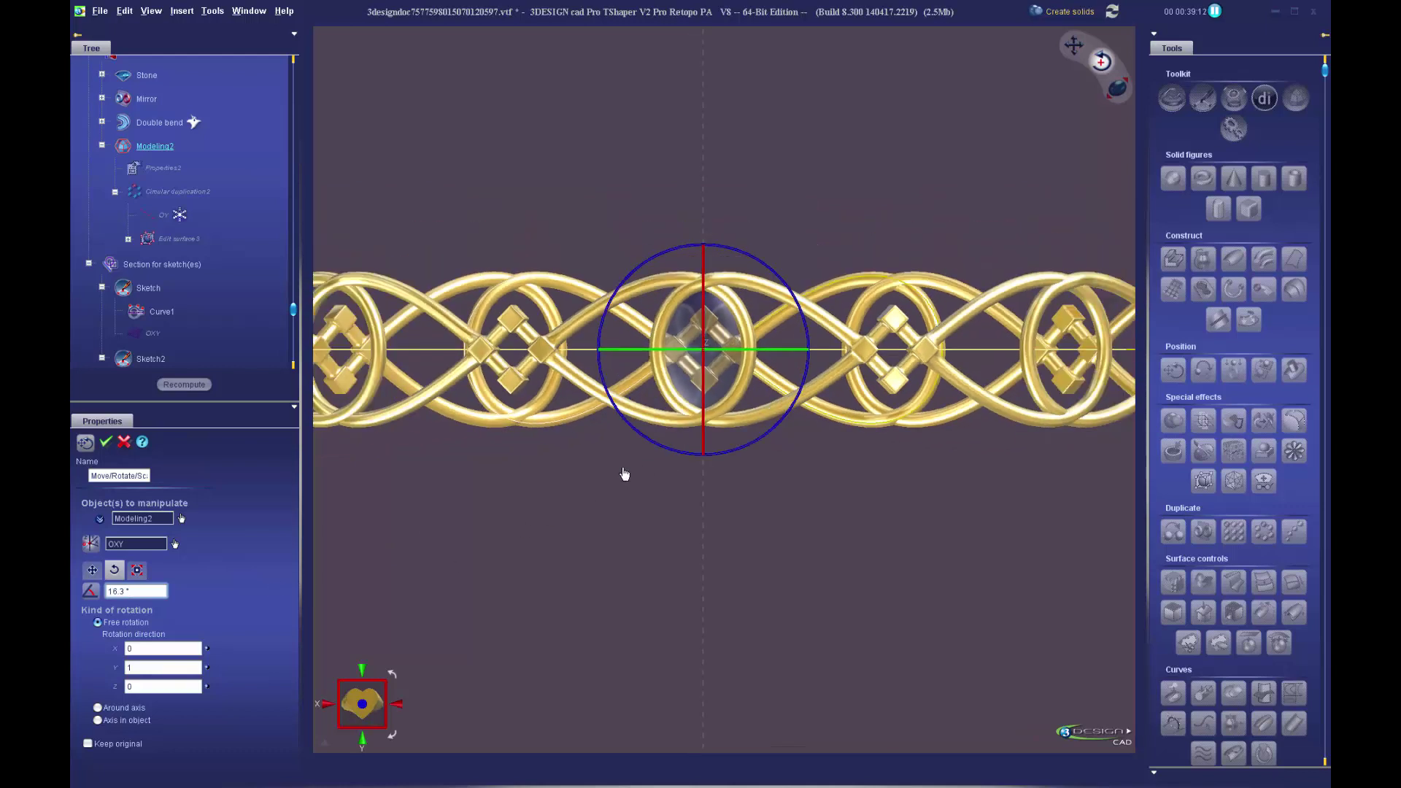
click(106, 442)
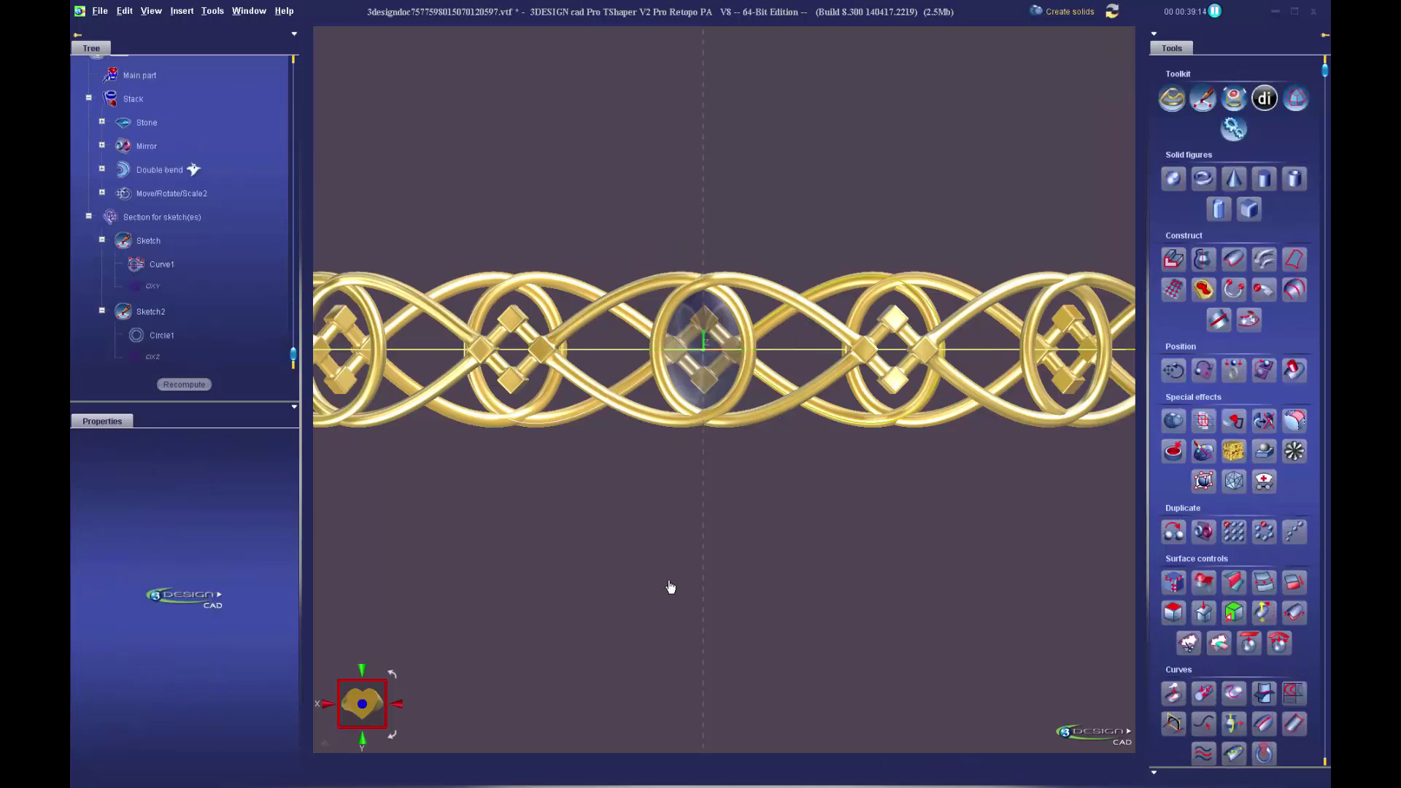
- Open the Stone for editing and move it up along Z to about 33.37 mm, onto the bracelet's central loop
middle_drag(757, 557, 779, 426)
click(723, 478)
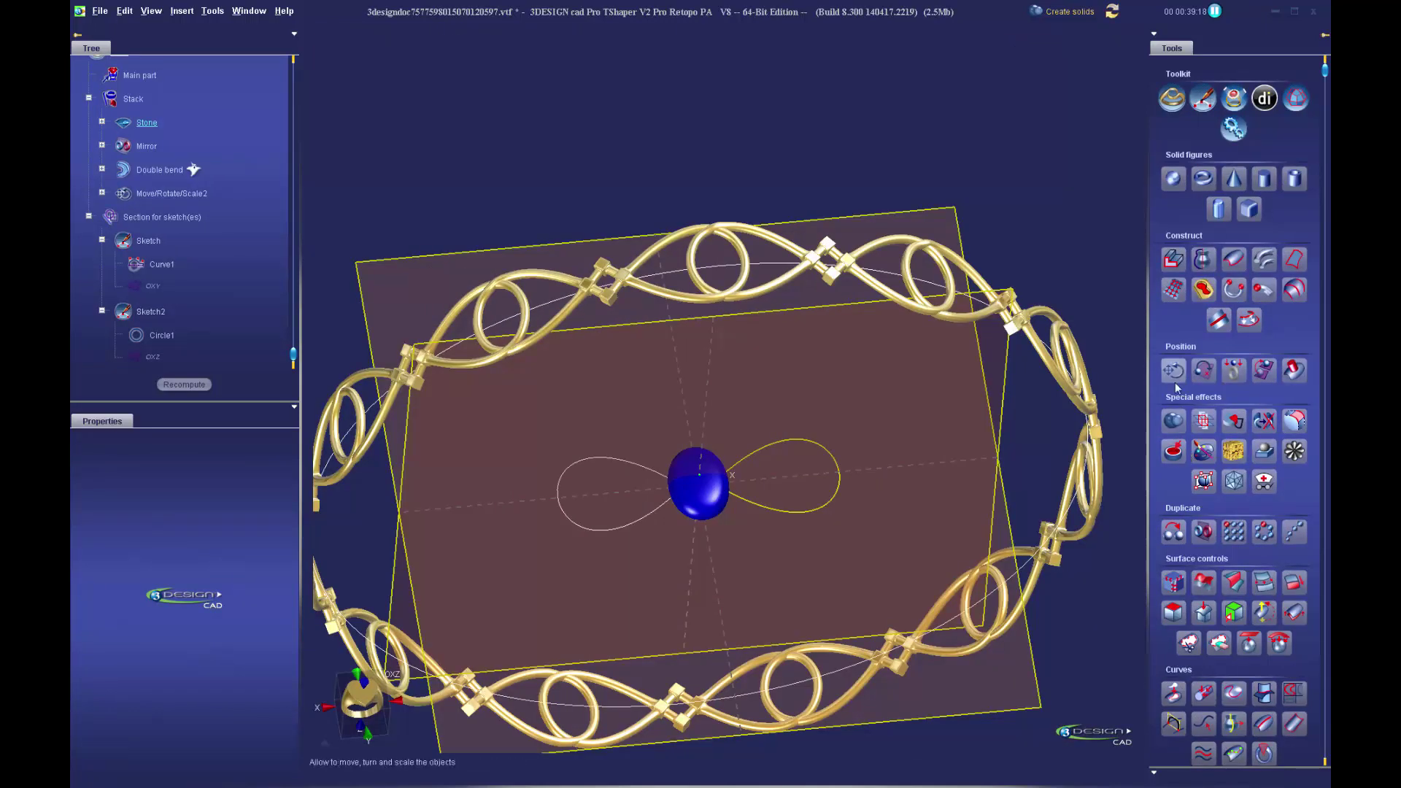
double_click(723, 504)
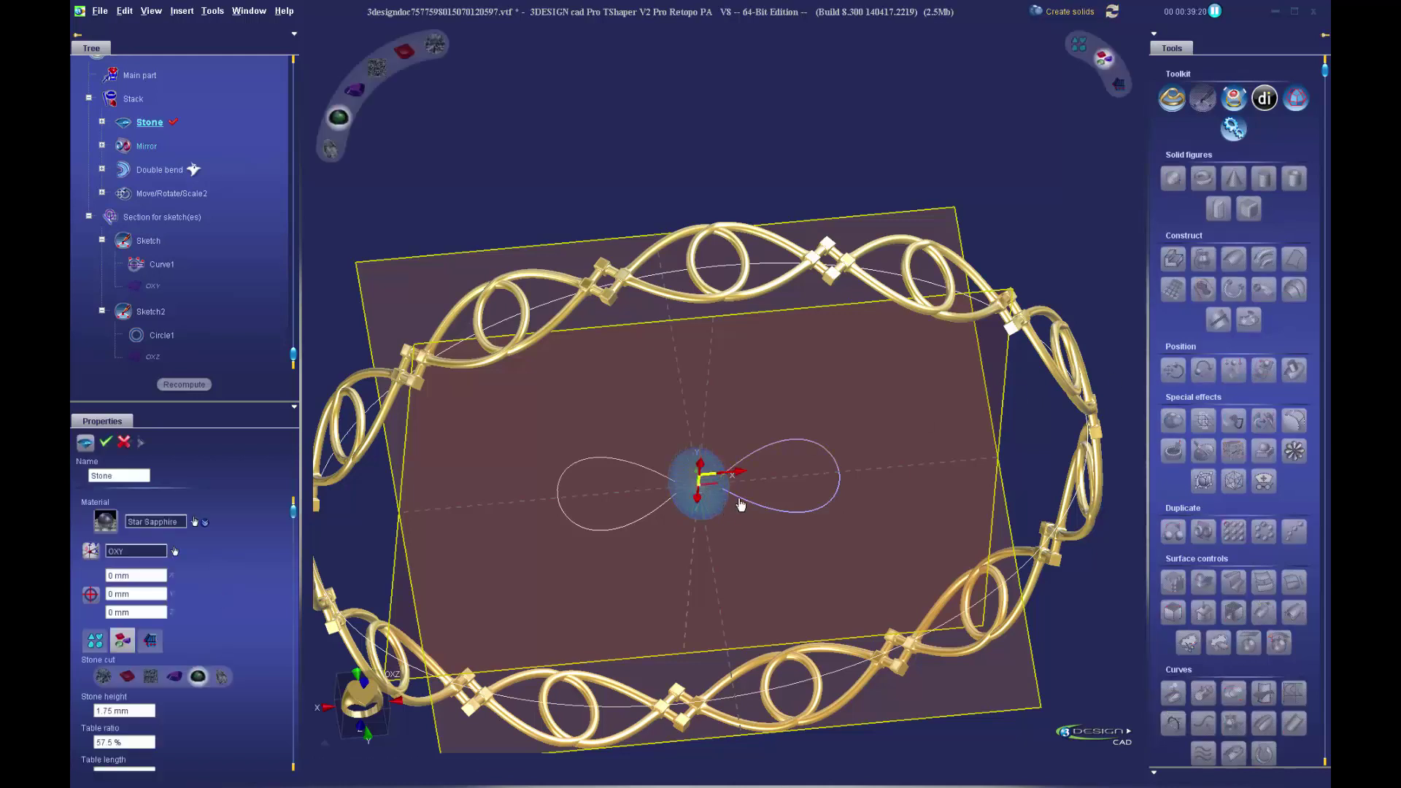
click(95, 640)
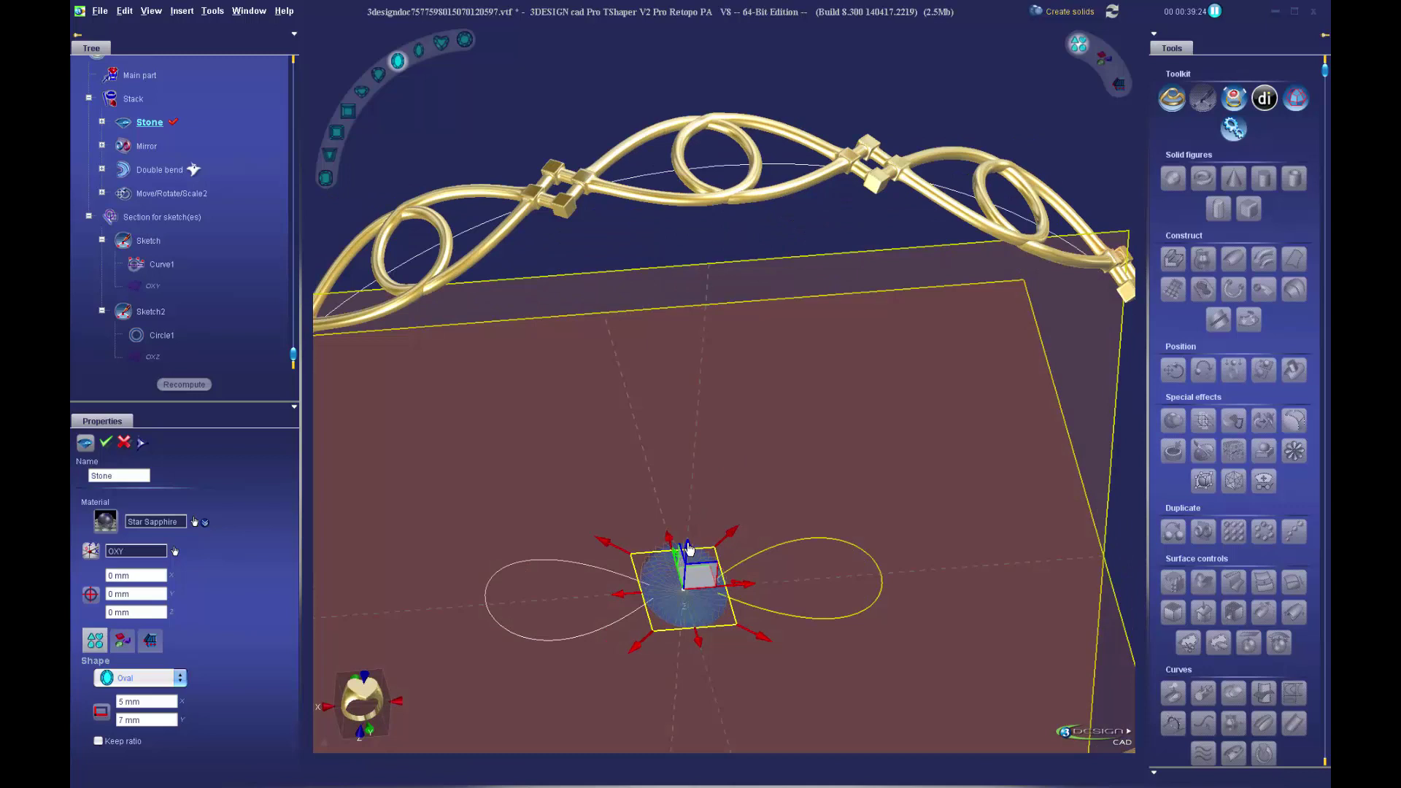
drag(689, 547, 719, 92)
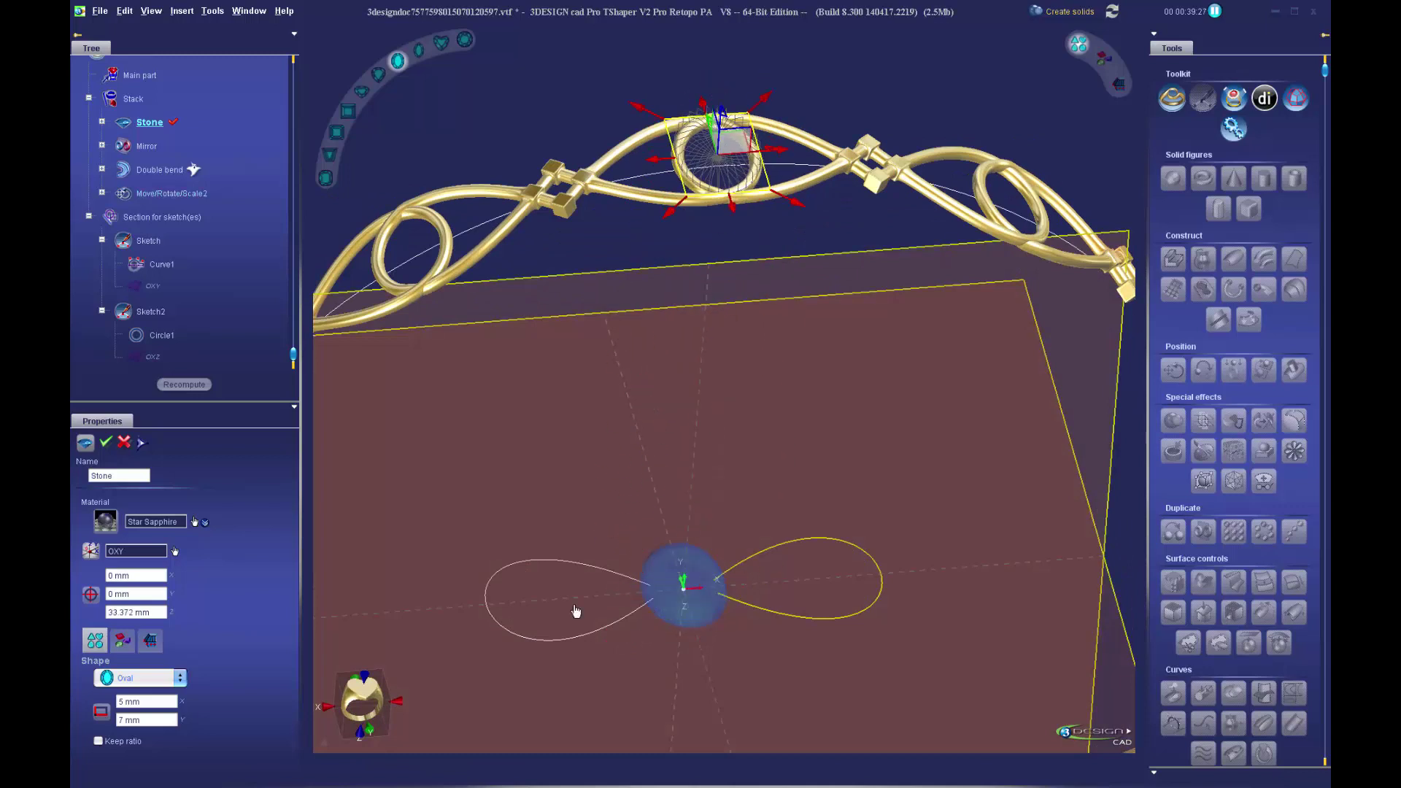
- Fine-tune the stone's height above the loop to about 33.49 mm along Z and accept the edit
click(370, 722)
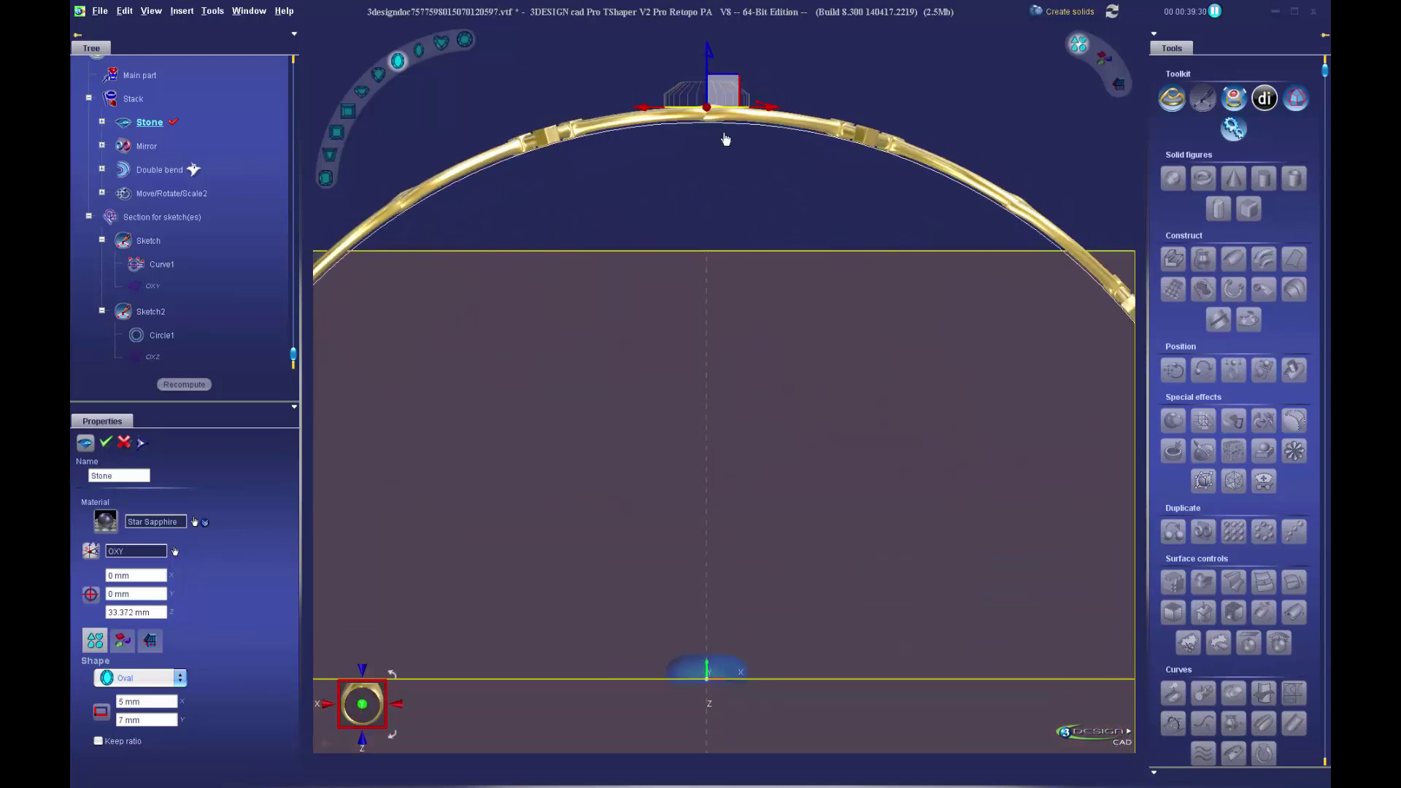
middle_drag(714, 137, 726, 395)
scroll(745, 241, up, 6)
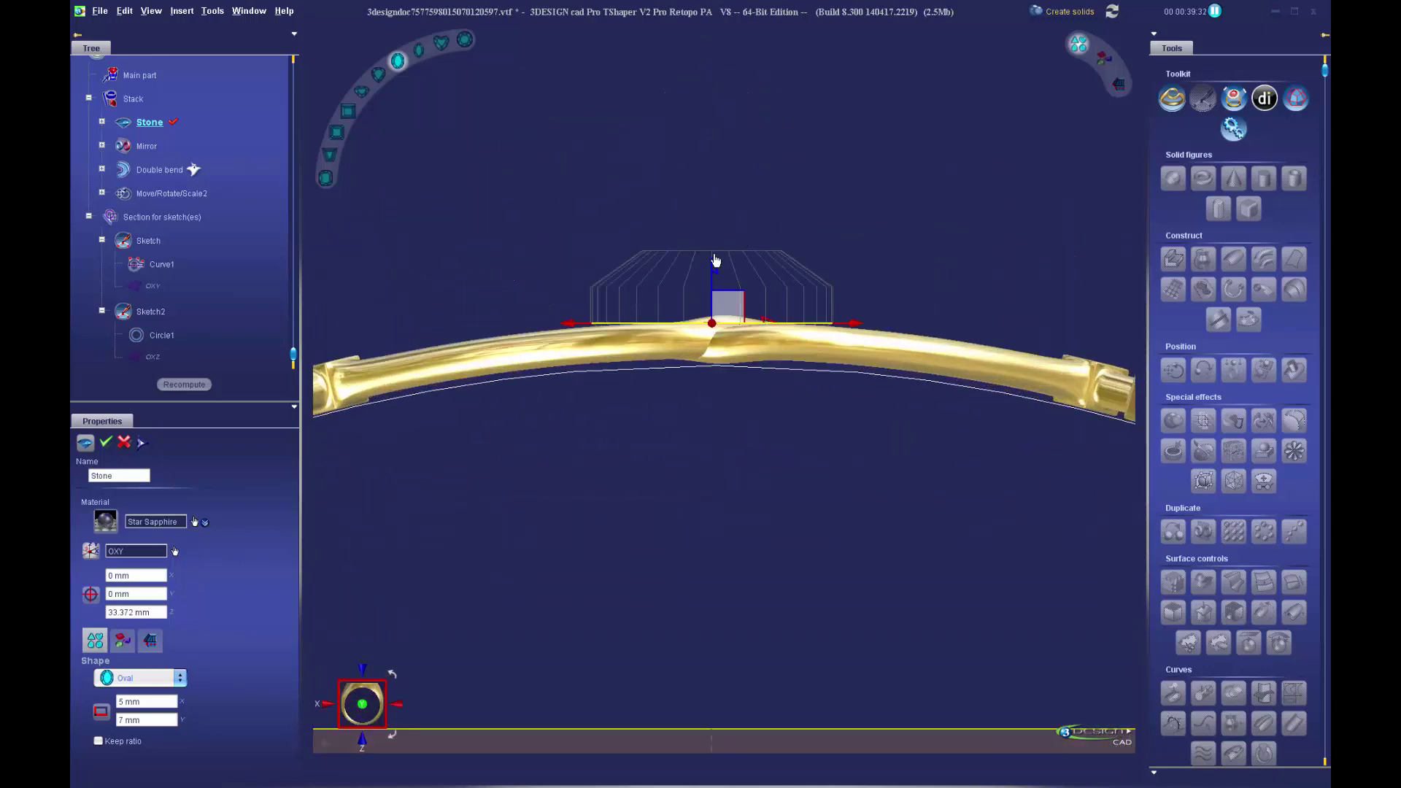
drag(713, 272, 709, 262)
right_drag(600, 283, 613, 406)
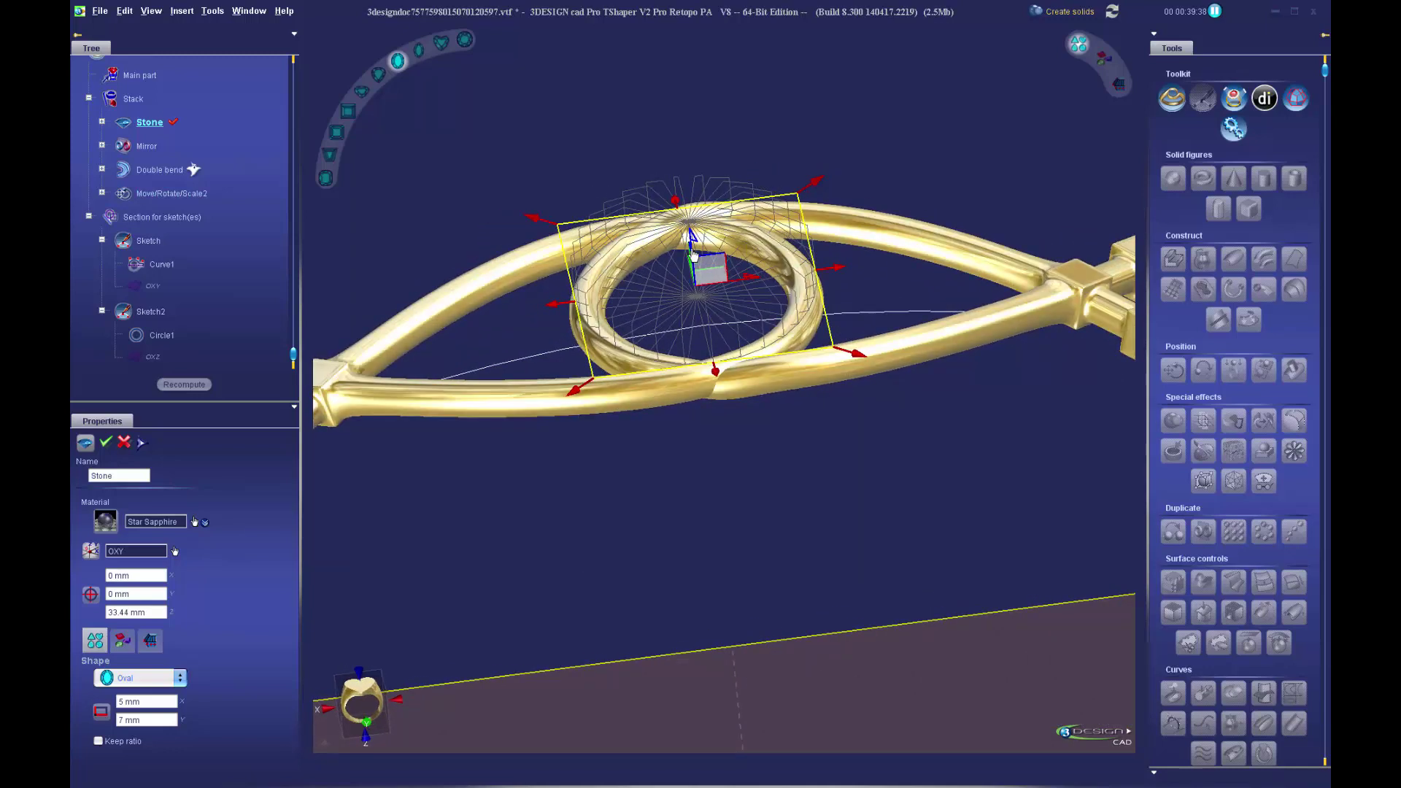
drag(692, 239, 691, 235)
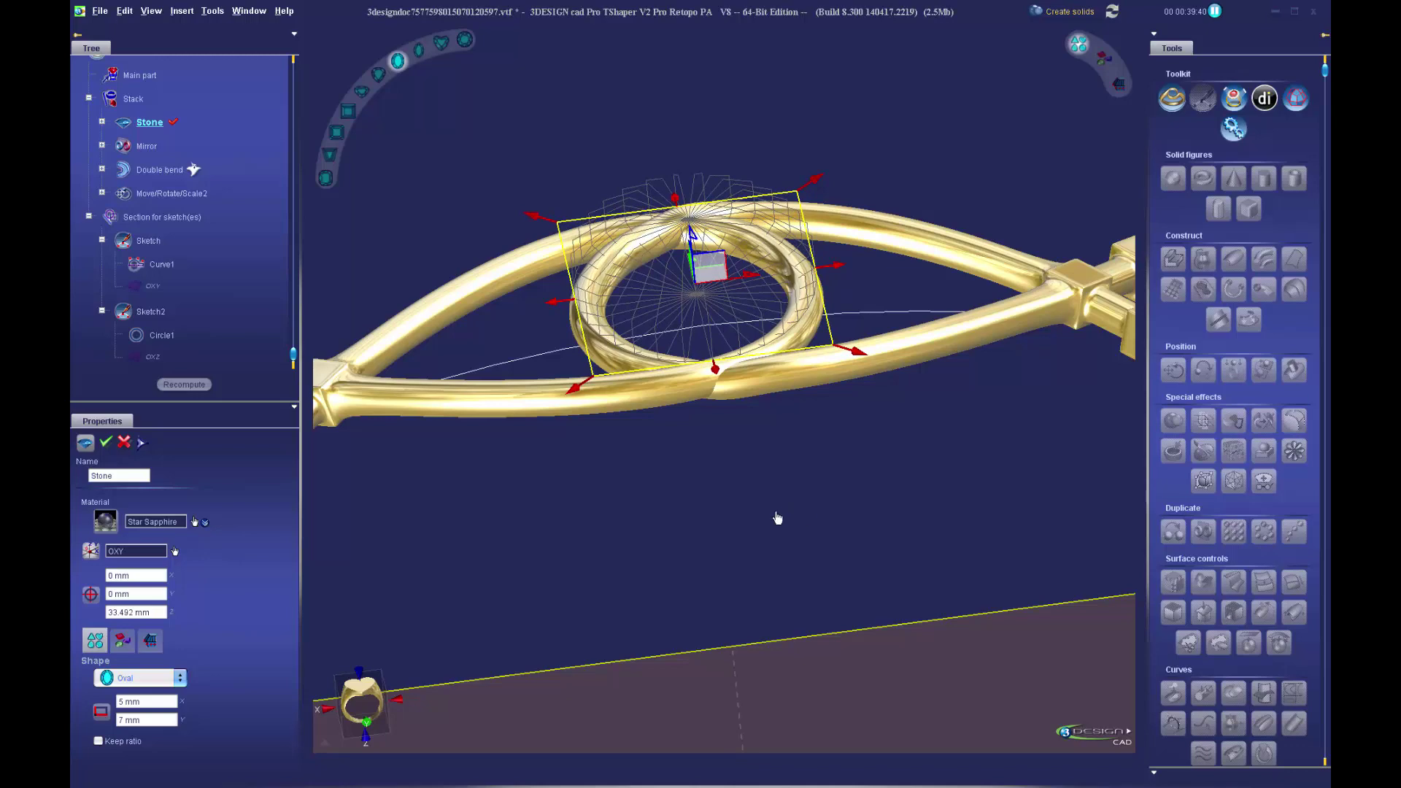
right_drag(778, 518, 759, 492)
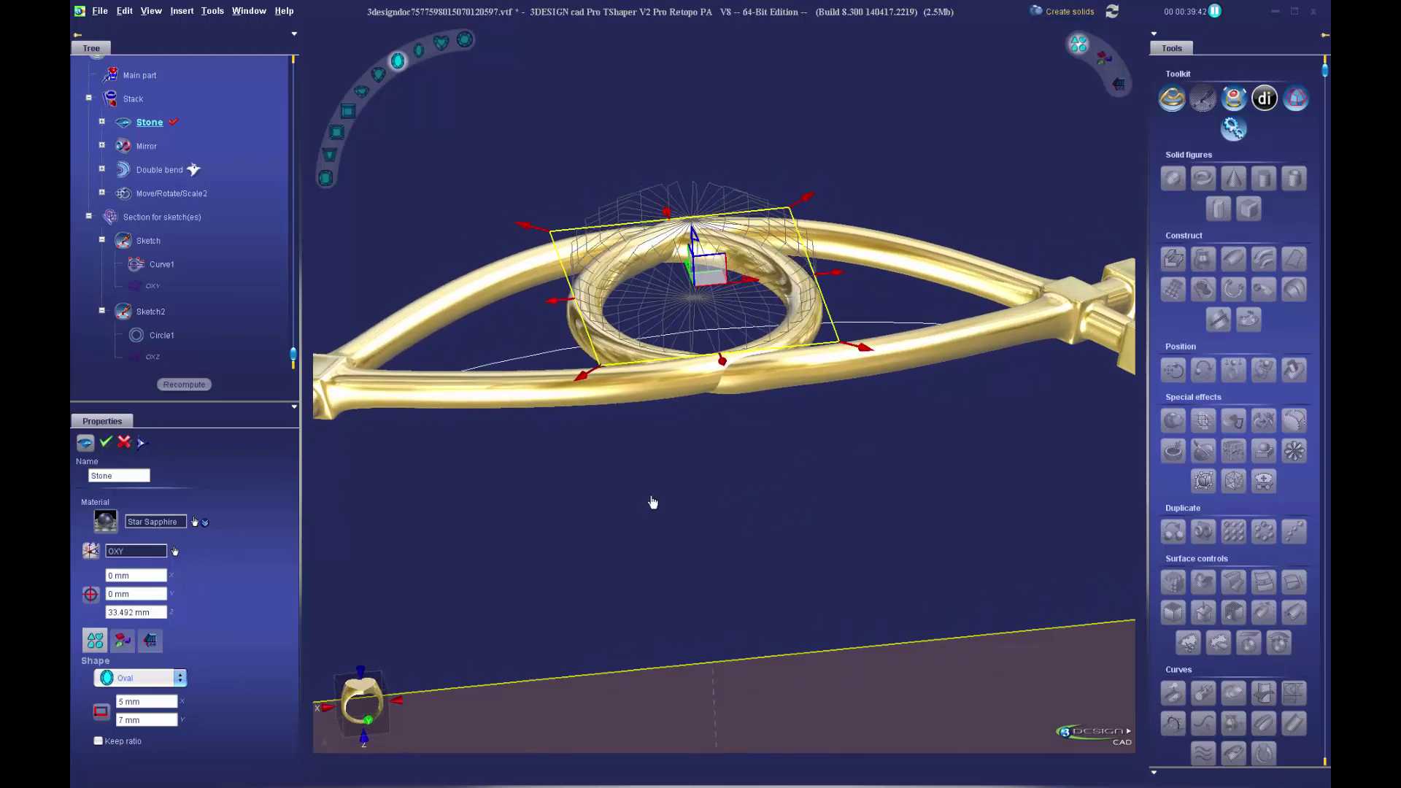
click(106, 442)
right_drag(953, 557, 781, 610)
scroll(781, 607, down, 2)
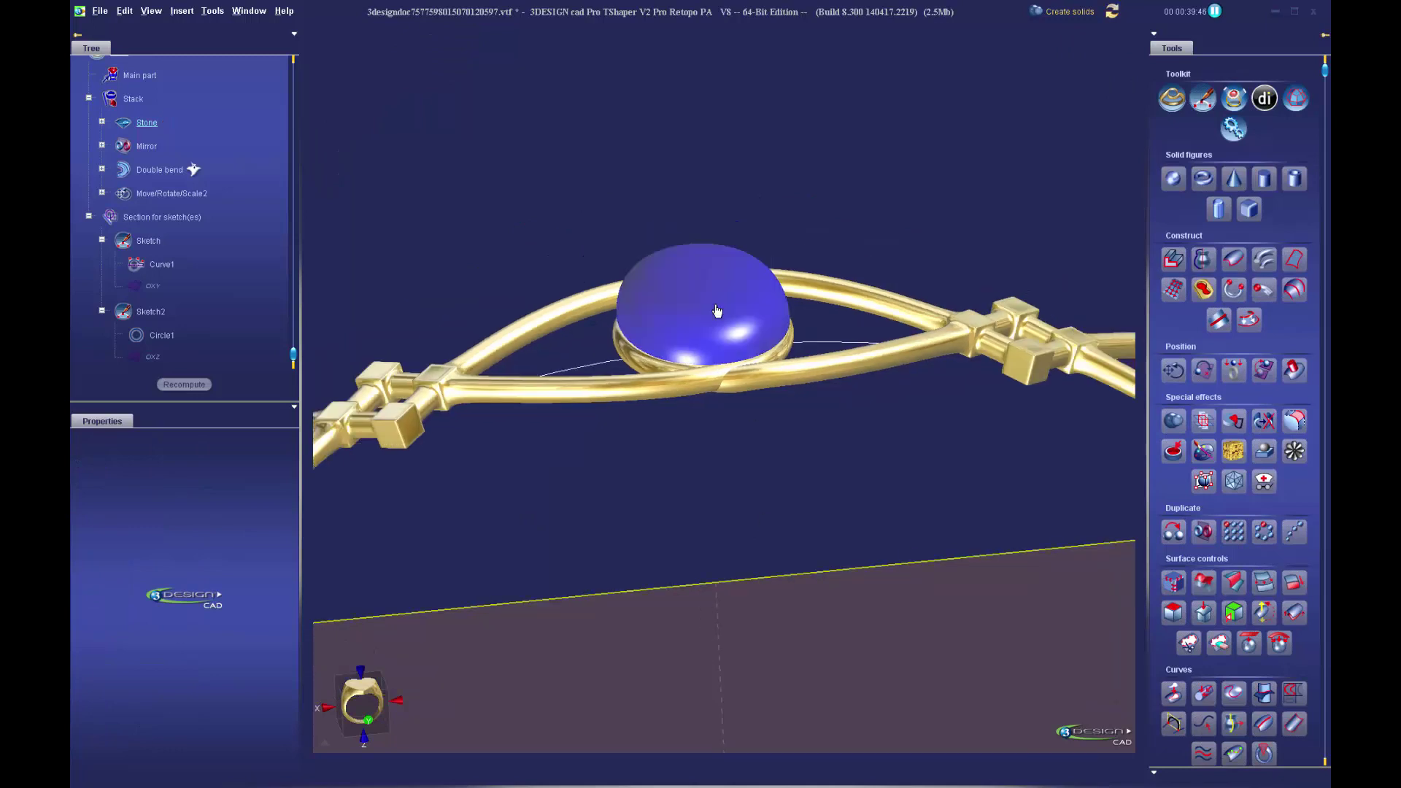
- Select the Stone, switch to the Jeweler's bench toolset and create claws around it
click(797, 489)
scroll(802, 481, down, 4)
right_drag(803, 478, 805, 535)
scroll(787, 503, up, 2)
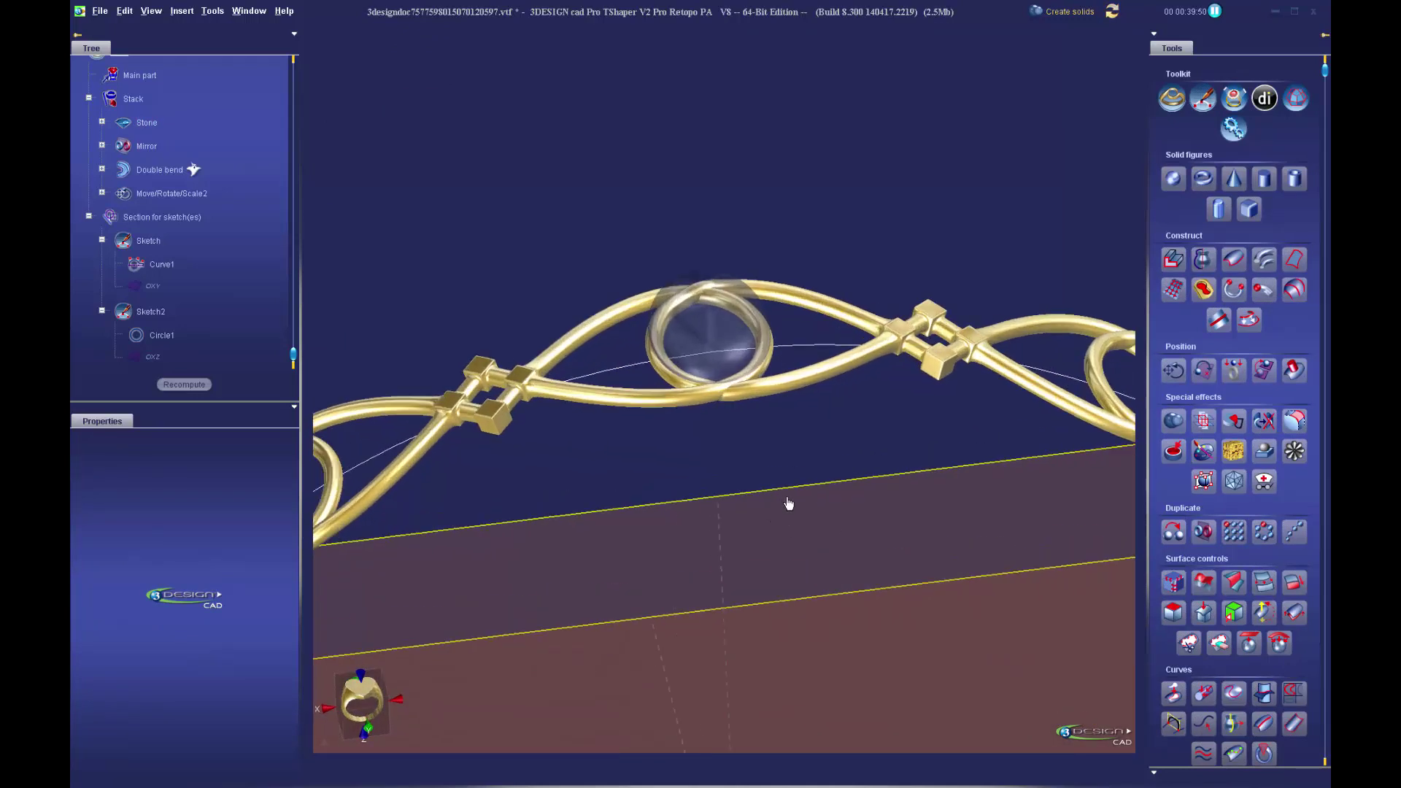
click(713, 330)
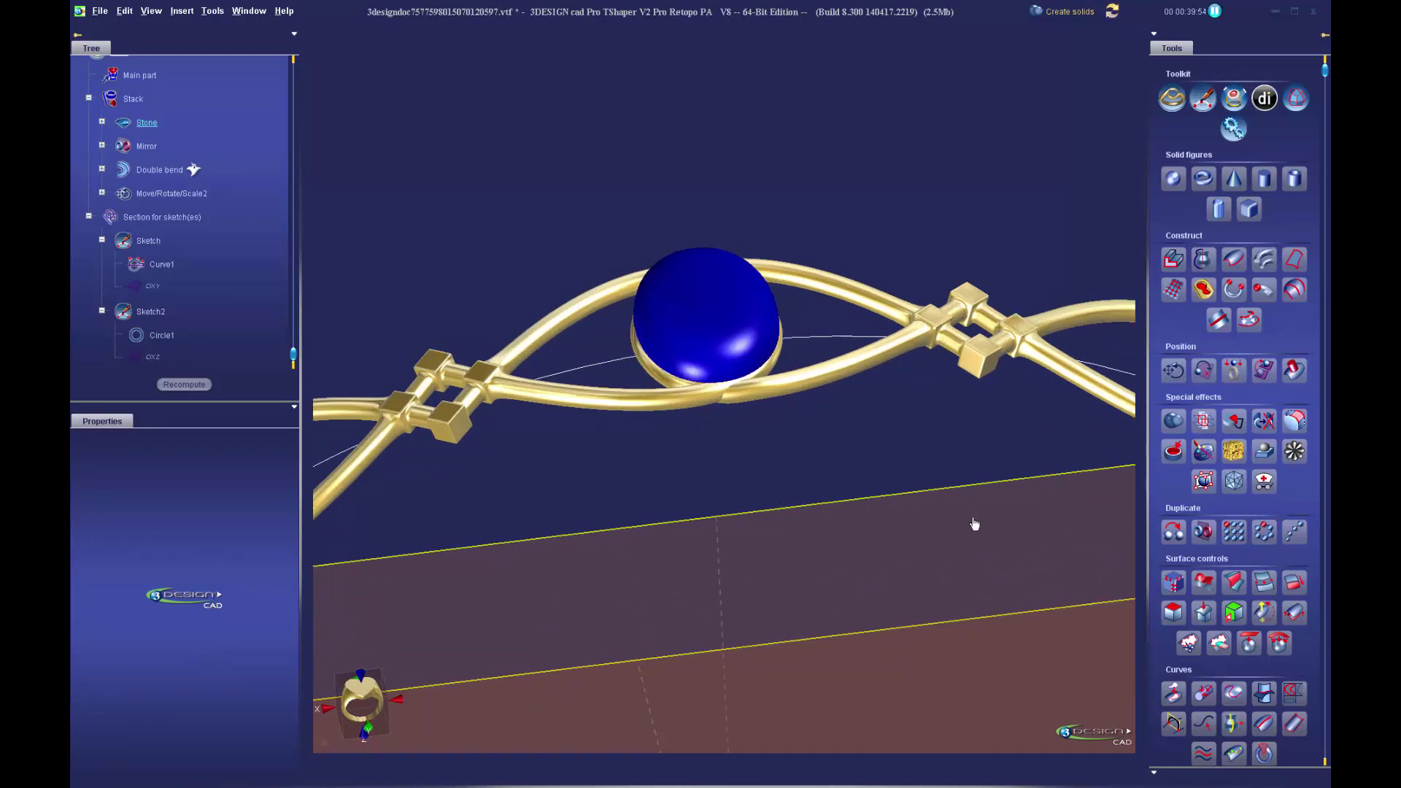
click(1078, 14)
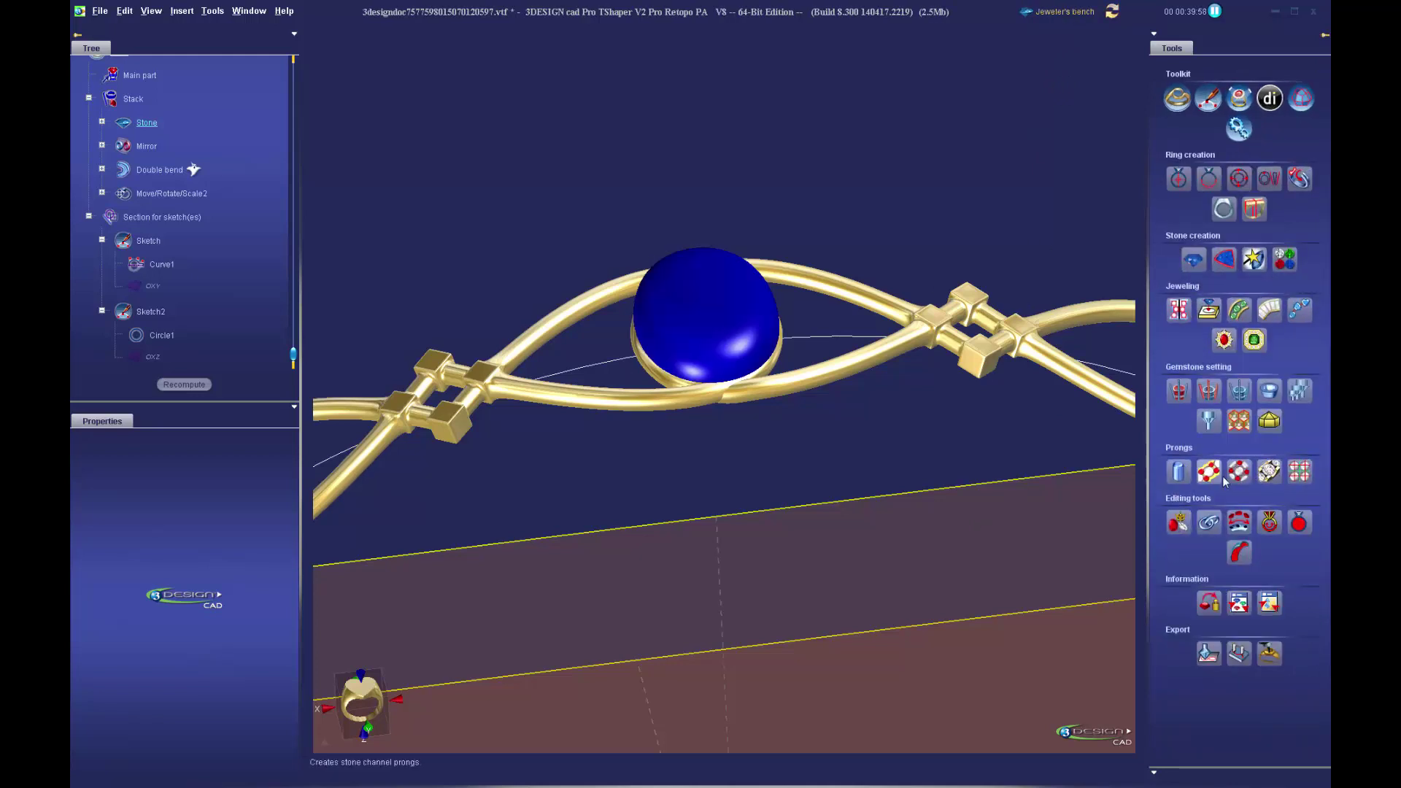
click(1209, 392)
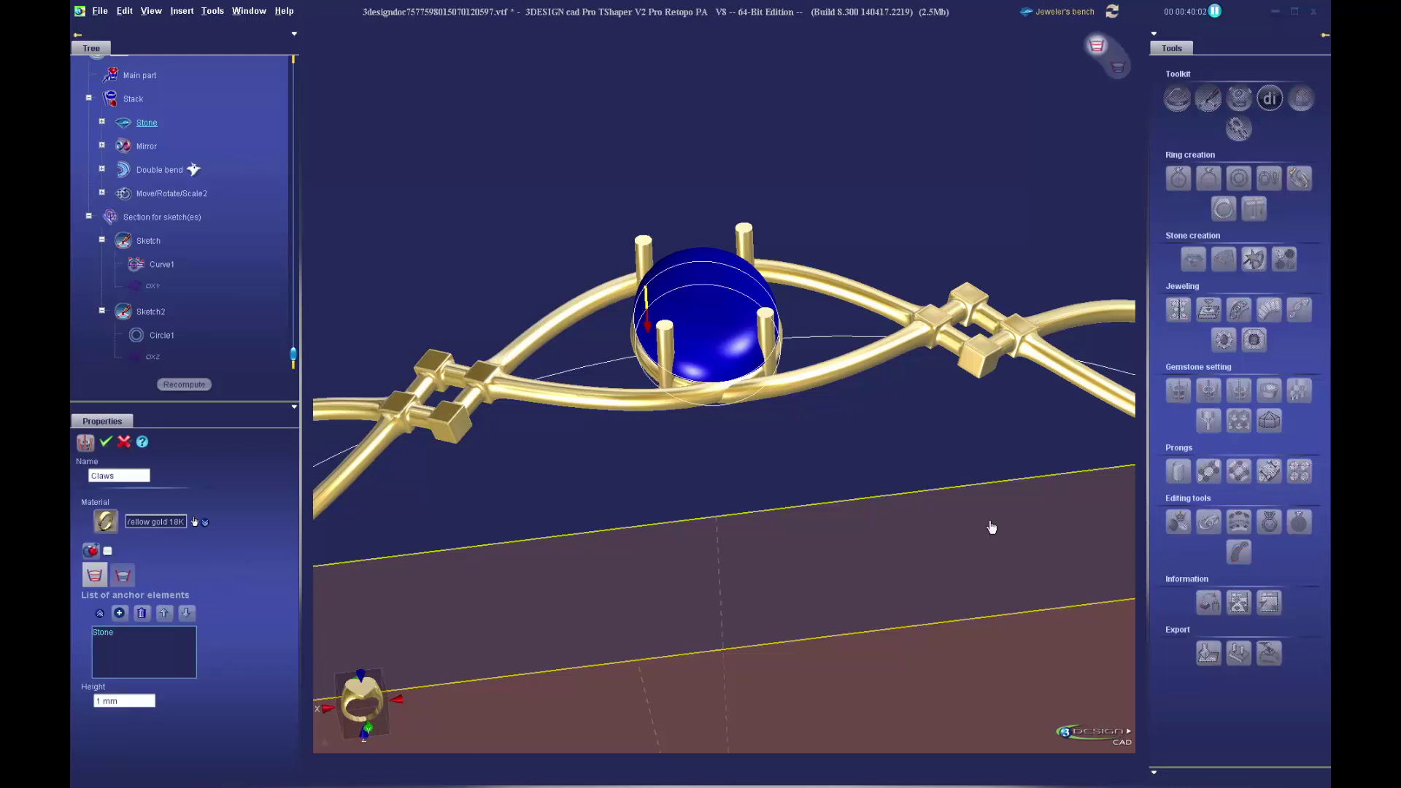
scroll(789, 493, up, 1)
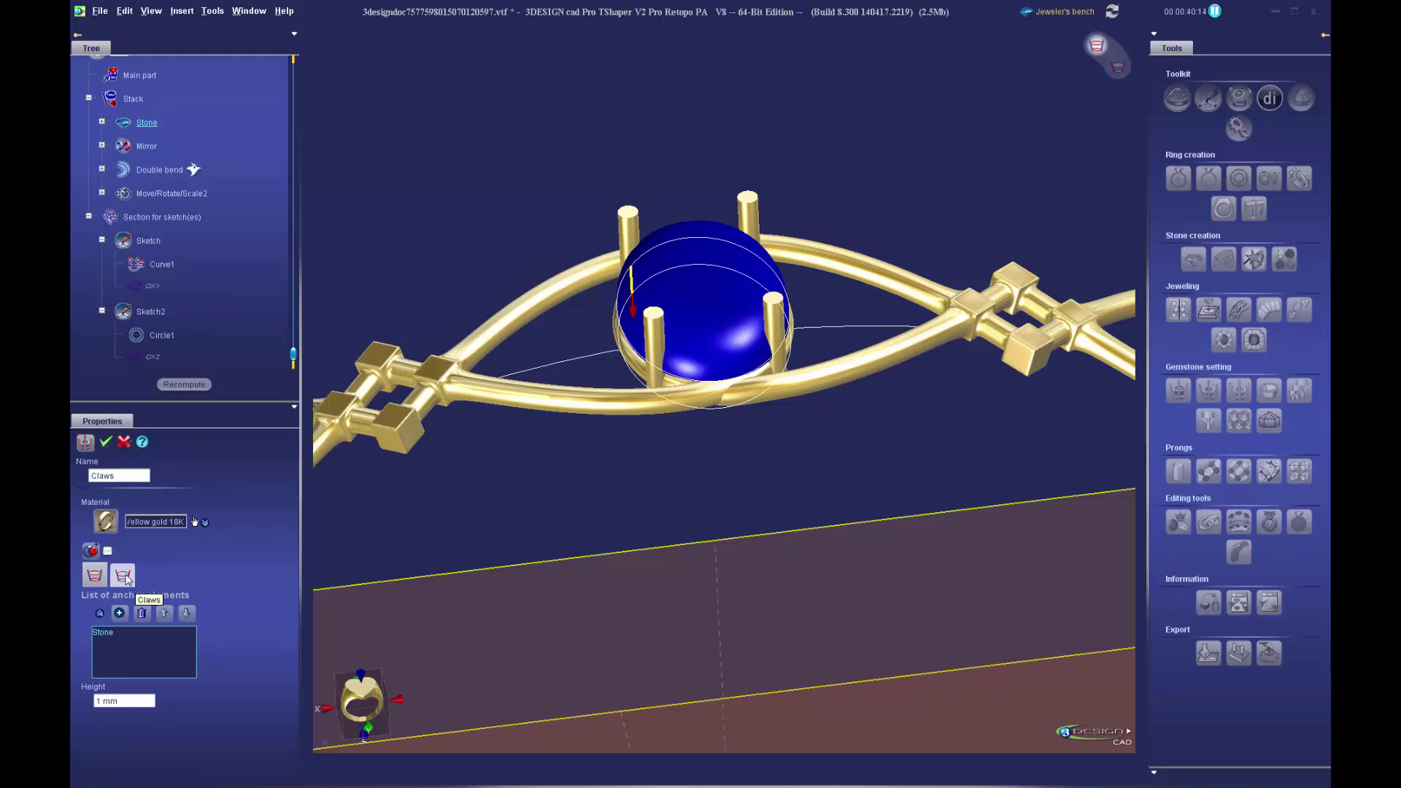
- Give the claws rounded tips, keeping their circular section at 0.6 mm
click(124, 576)
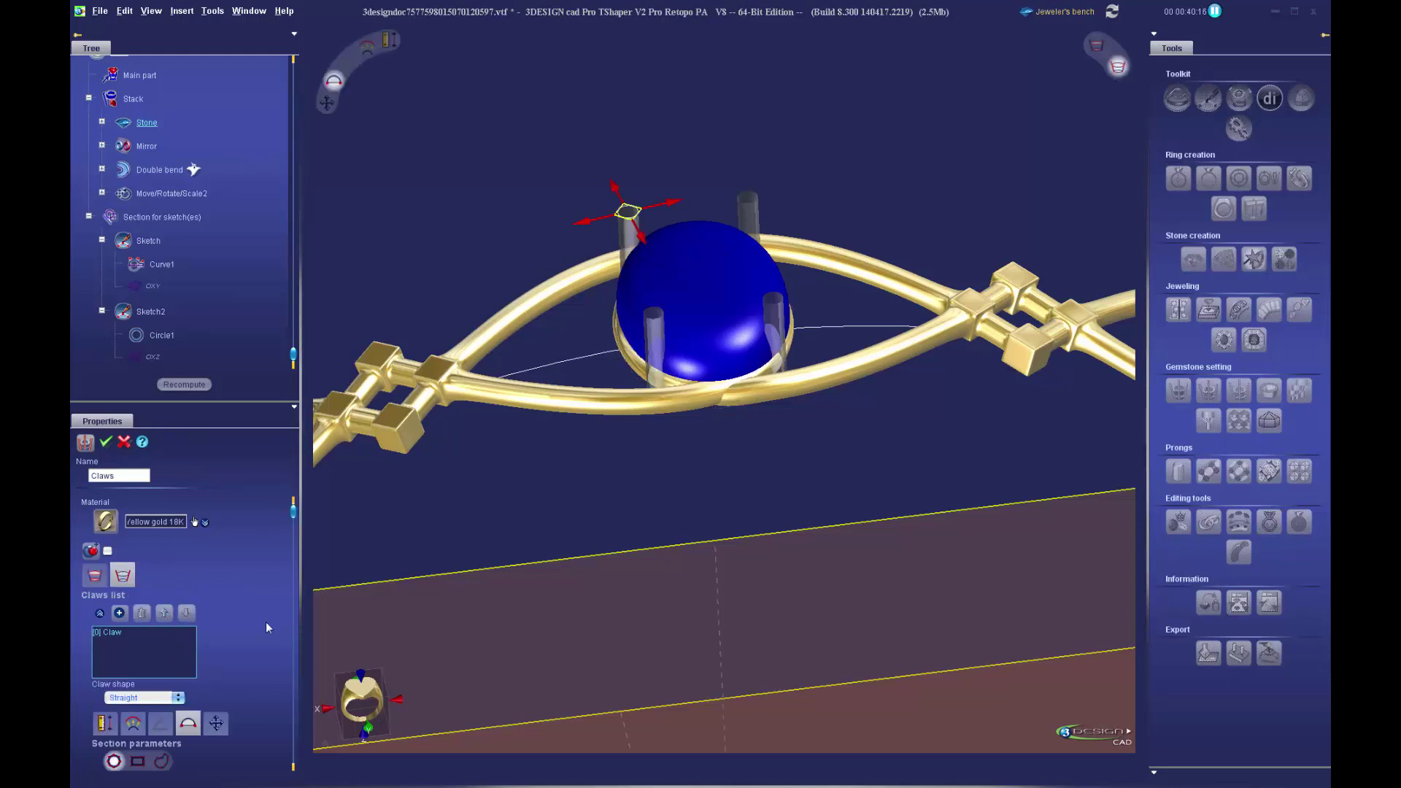
scroll(235, 619, down, 2)
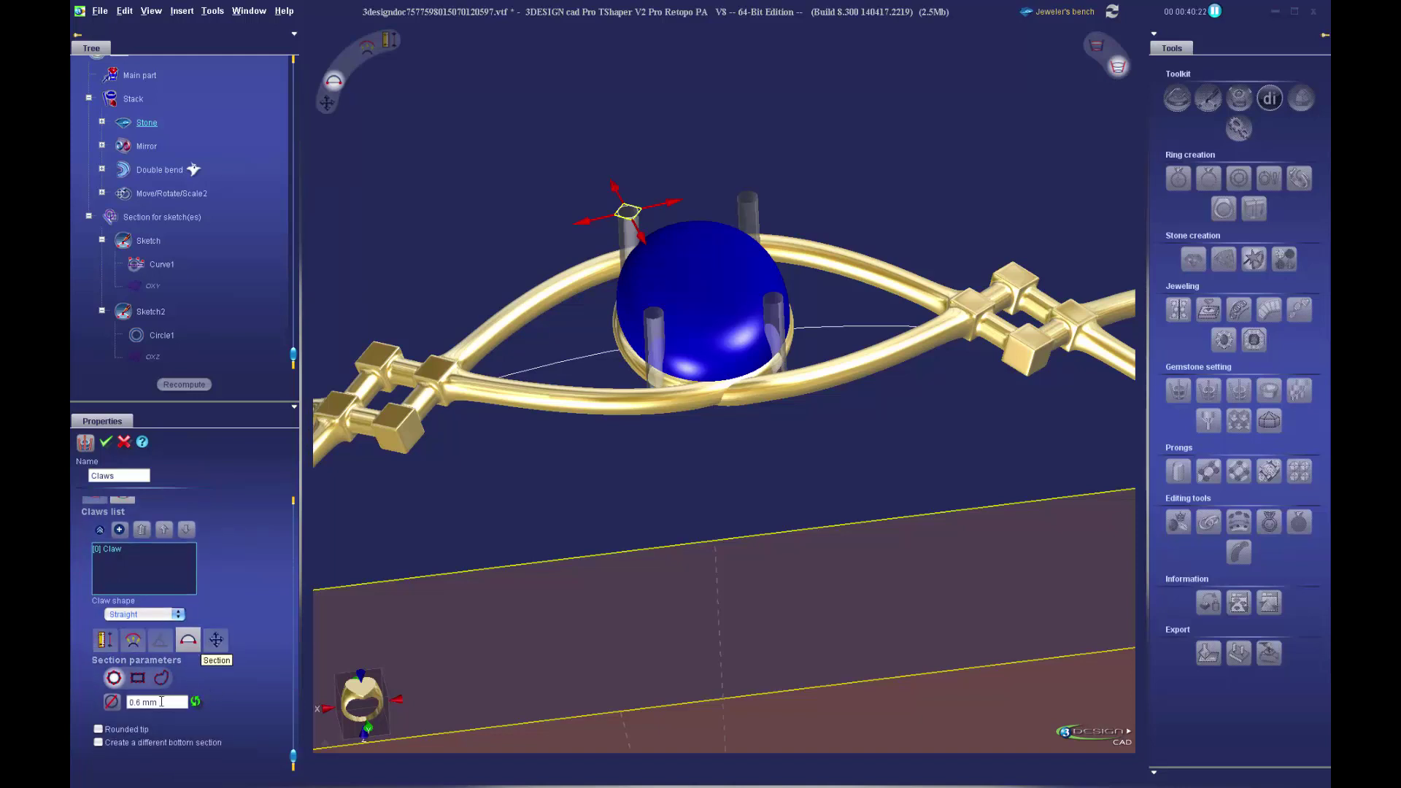
double_click(161, 702)
middle_drag(767, 346, 769, 376)
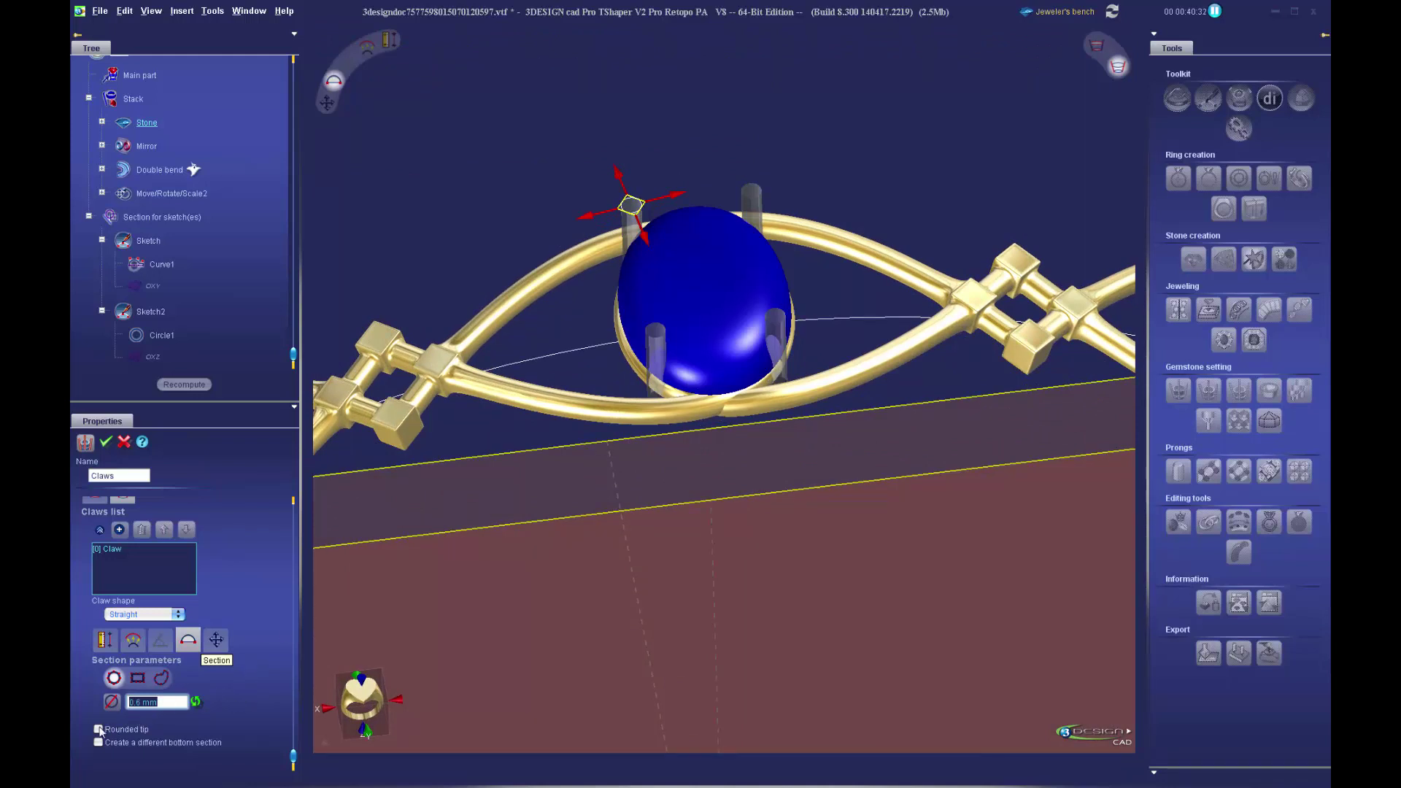
click(99, 730)
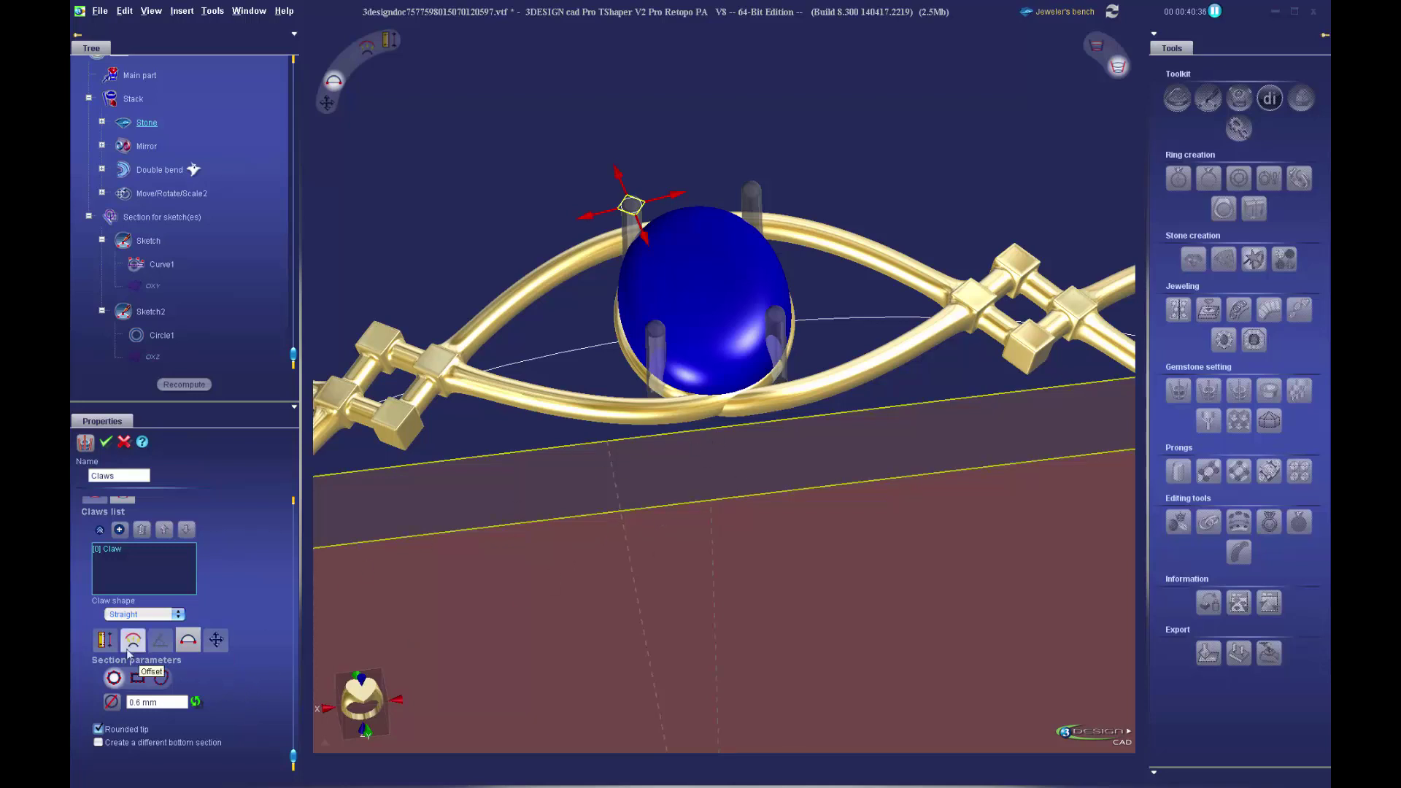
middle_drag(704, 543, 788, 478)
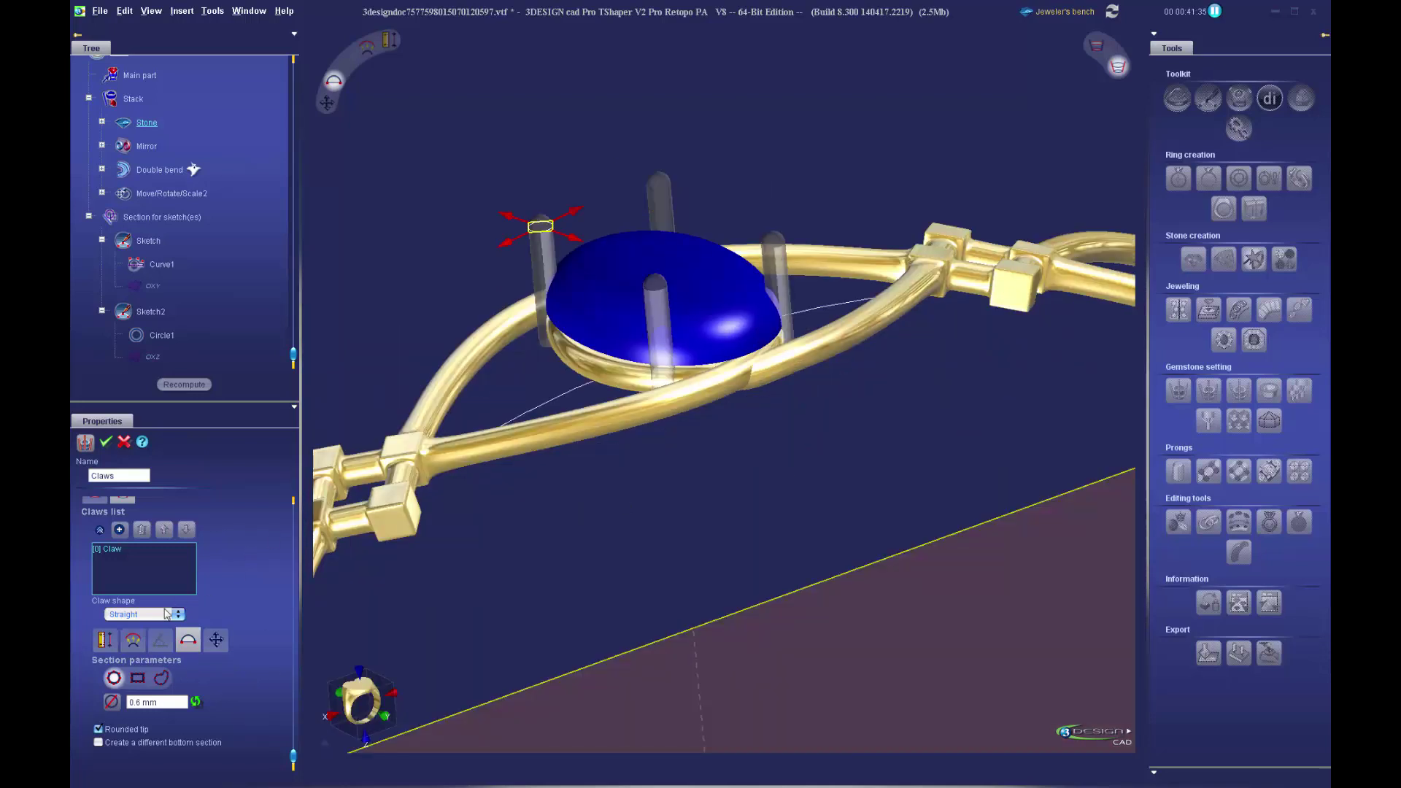
- Lower the claws' top height to about 1.19 mm
click(105, 642)
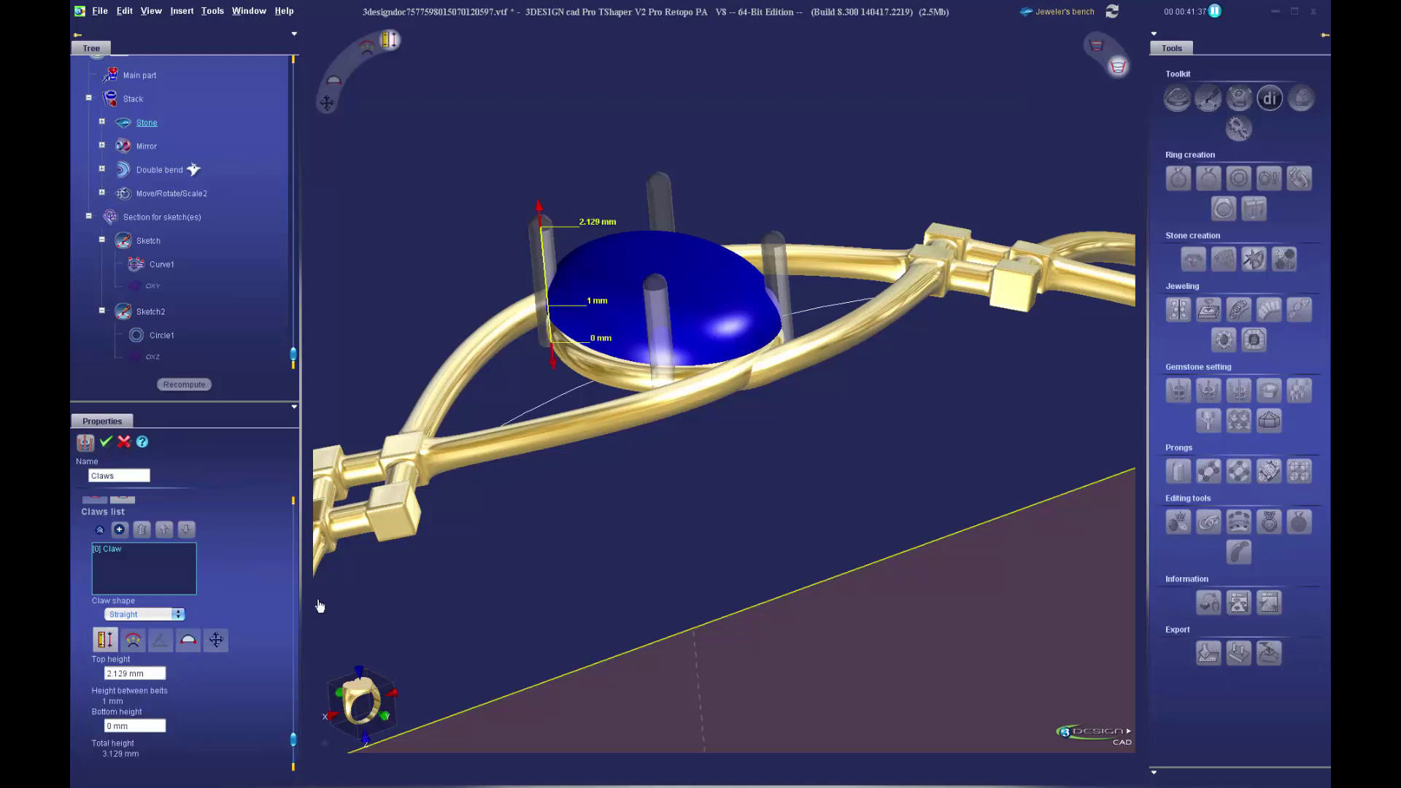
drag(539, 207, 807, 527)
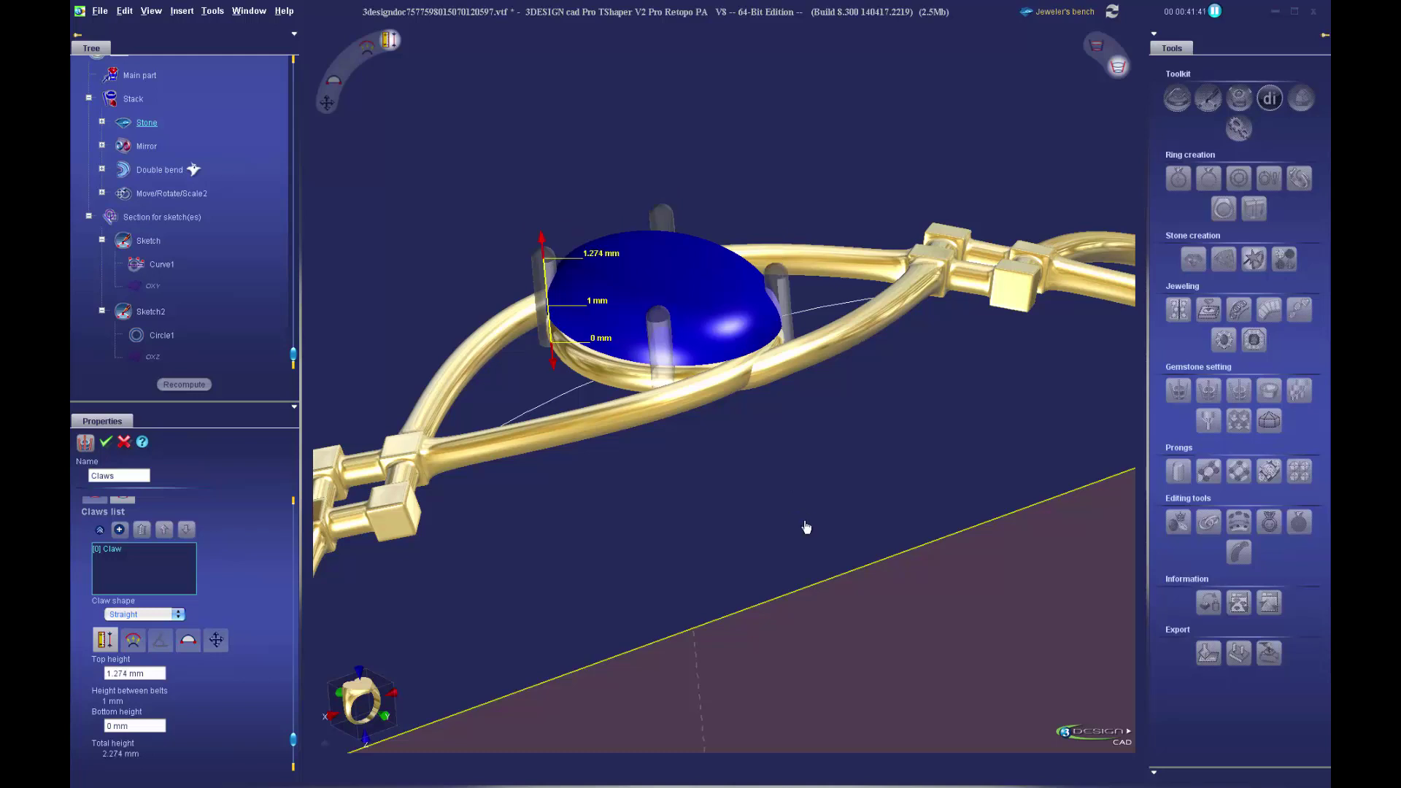
middle_drag(788, 503, 544, 256)
drag(554, 238, 736, 365)
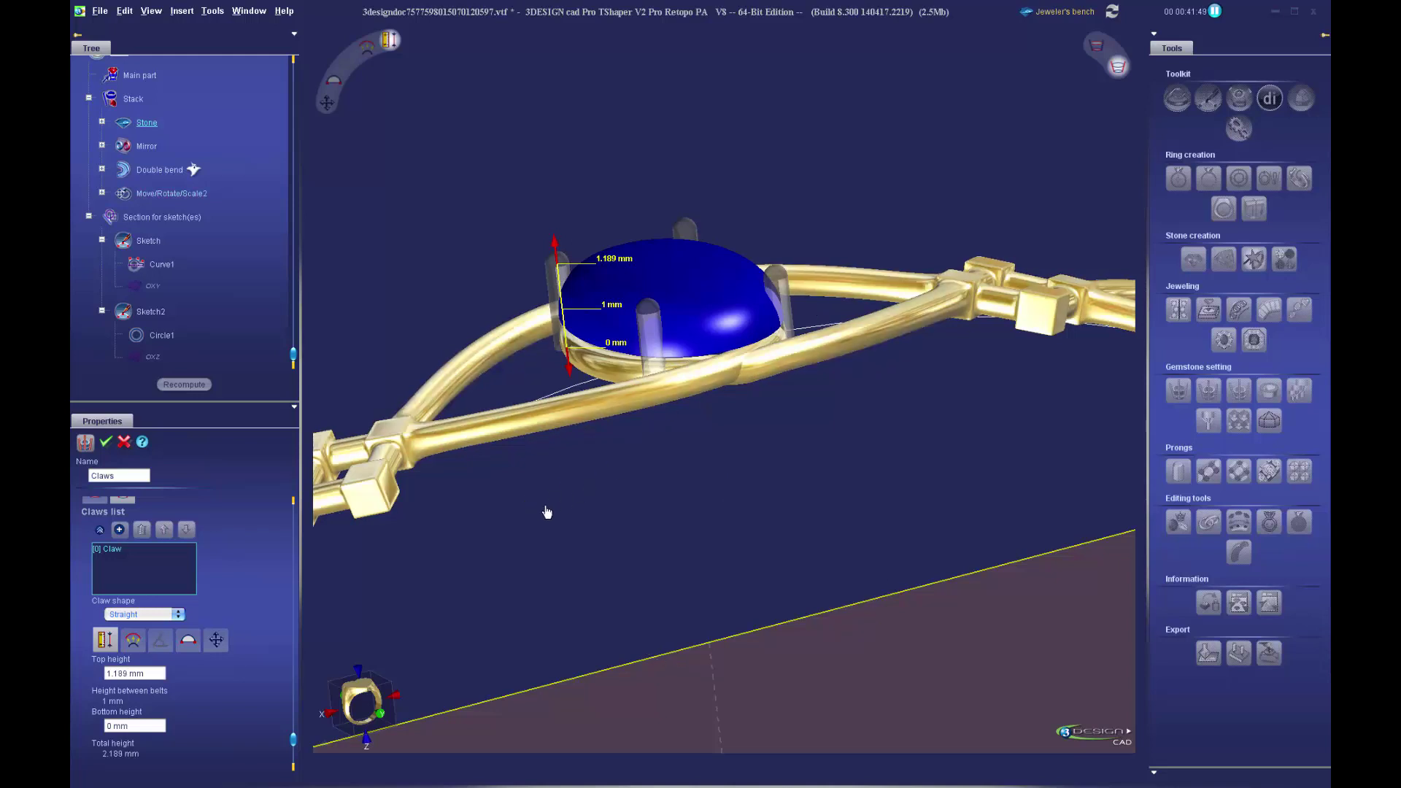
- Slant the claws by setting the top belt offset to about 0.099 and the bottom belt offset to about -0.231
click(132, 640)
middle_drag(652, 344, 747, 374)
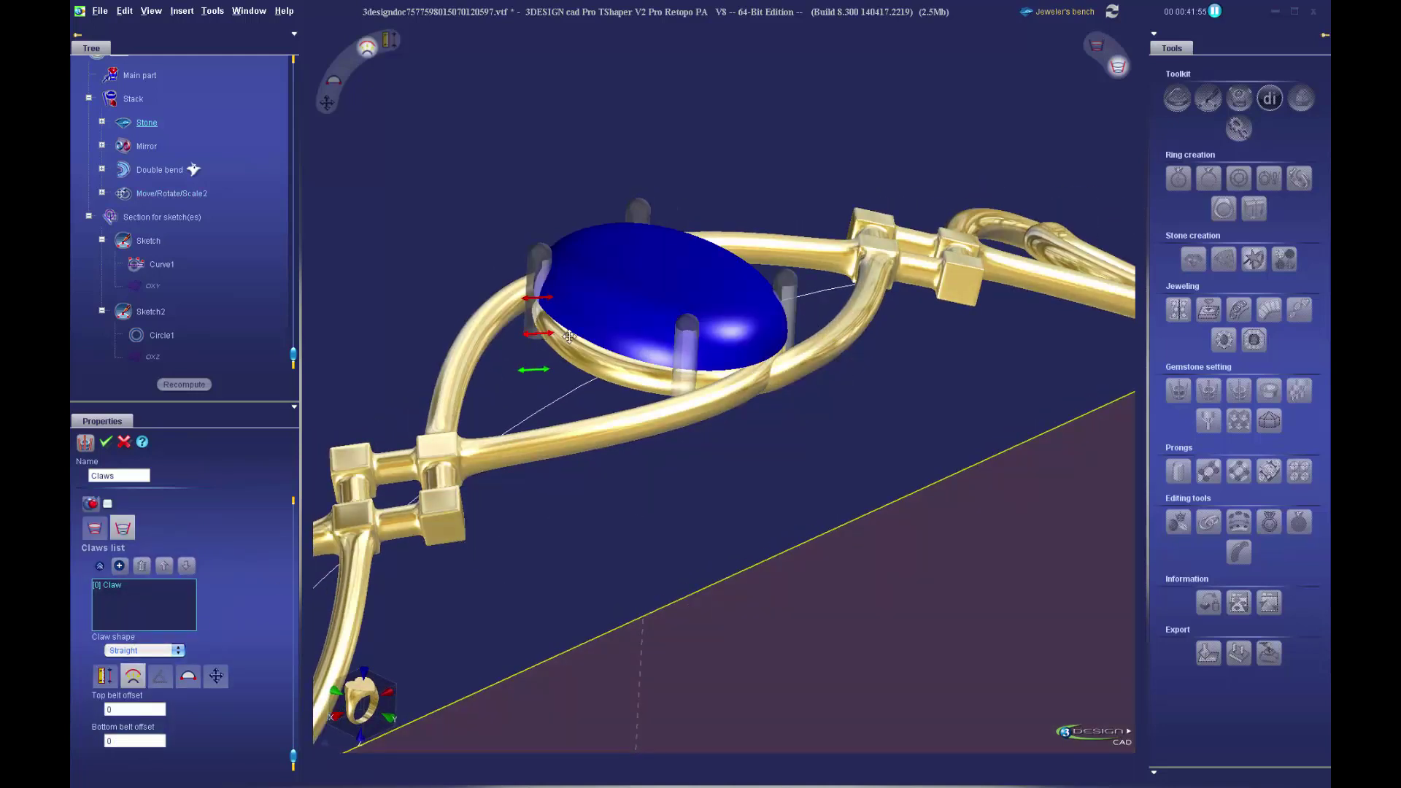
drag(569, 336, 535, 308)
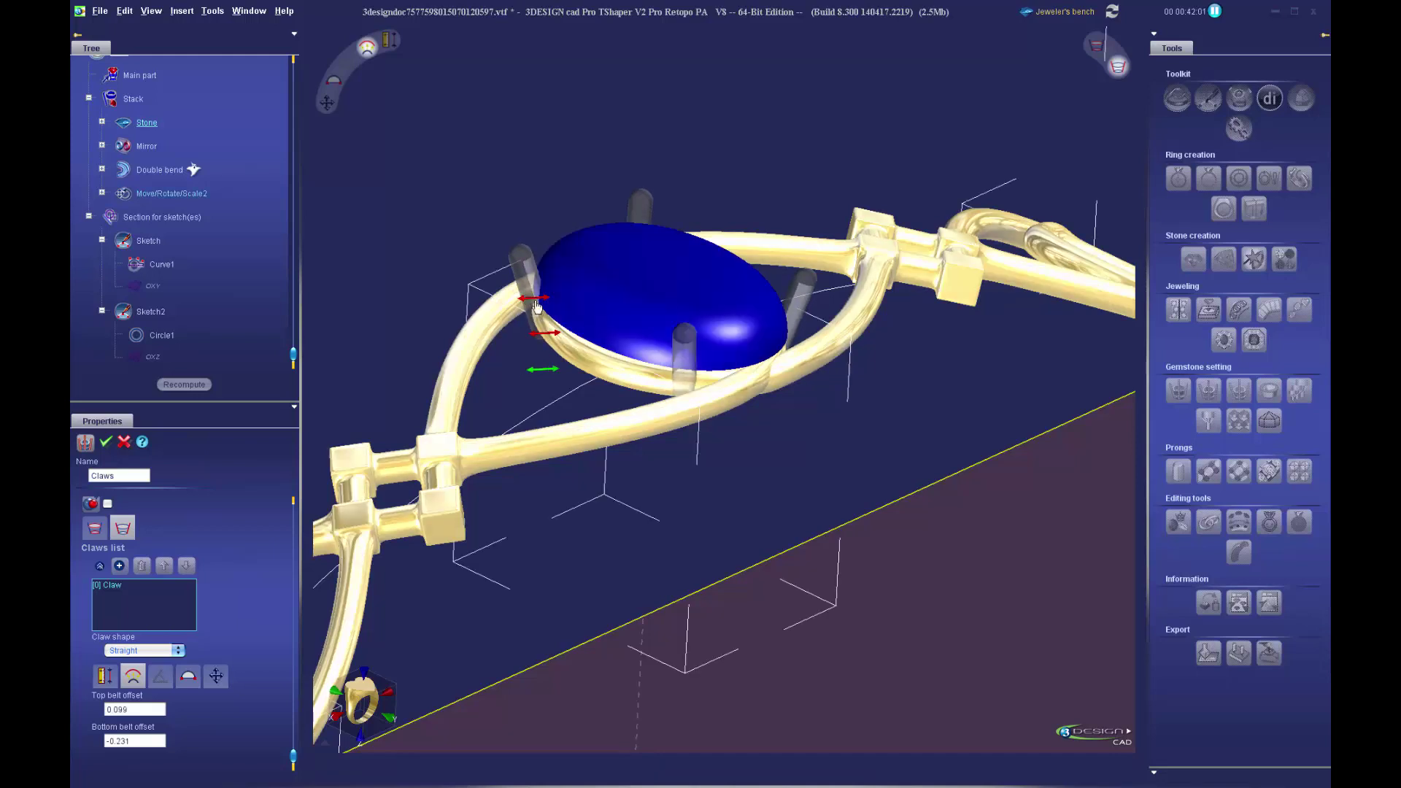
mouse_move(797, 406)
middle_down()
mouse_move(642, 594)
mouse_move(775, 393)
middle_up()
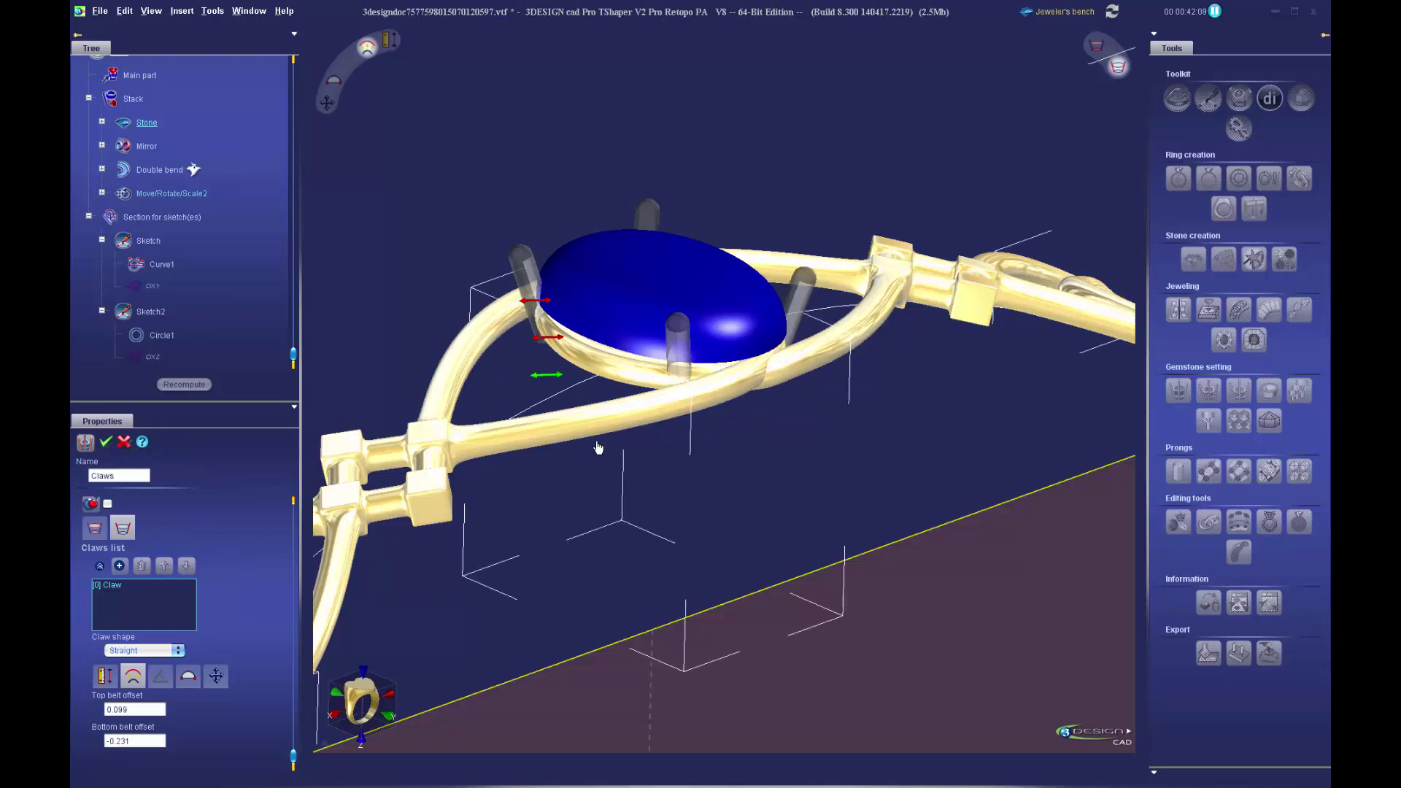
- Show the claws' free position settings and add a second claw set beside the first around the stone
click(224, 679)
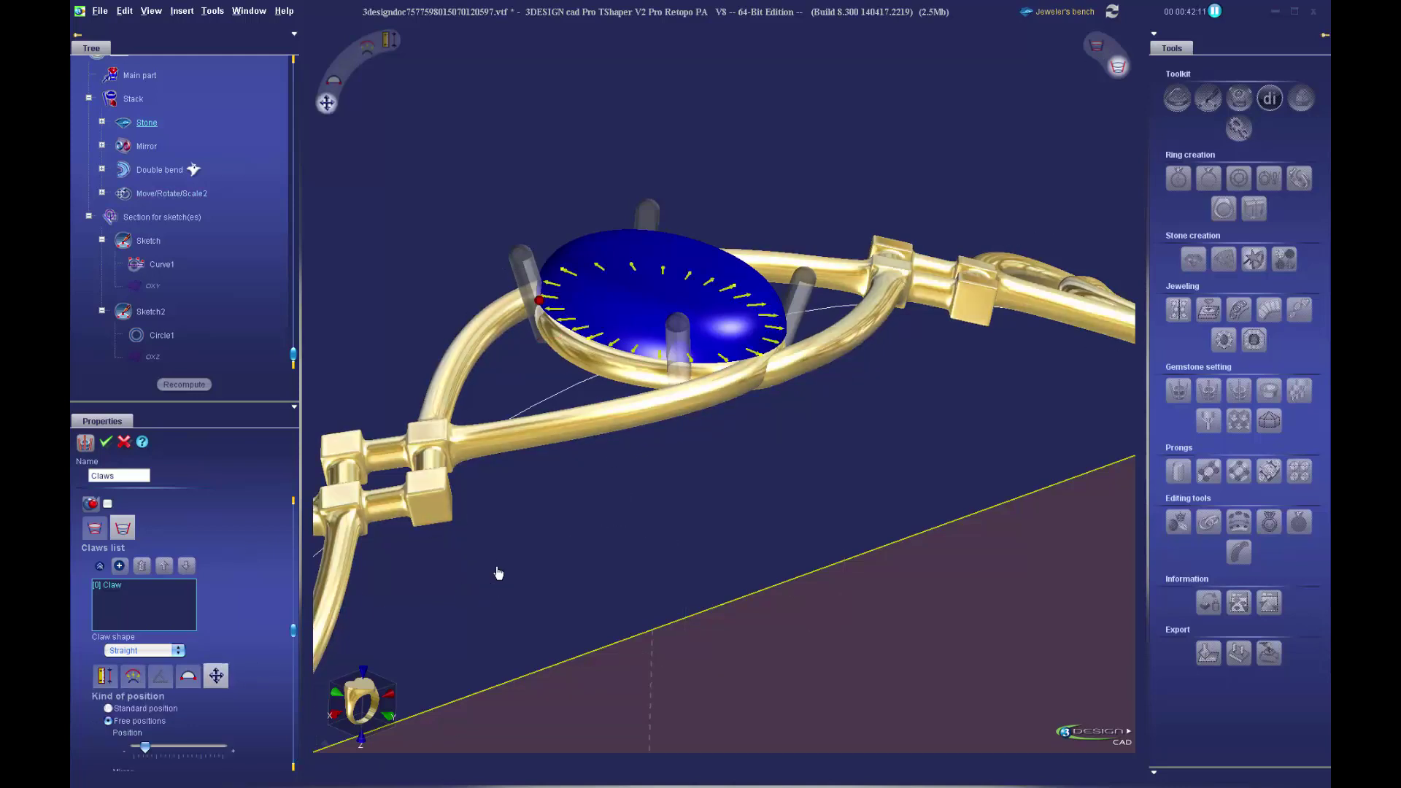
middle_drag(742, 444, 611, 586)
middle_drag(821, 438, 679, 537)
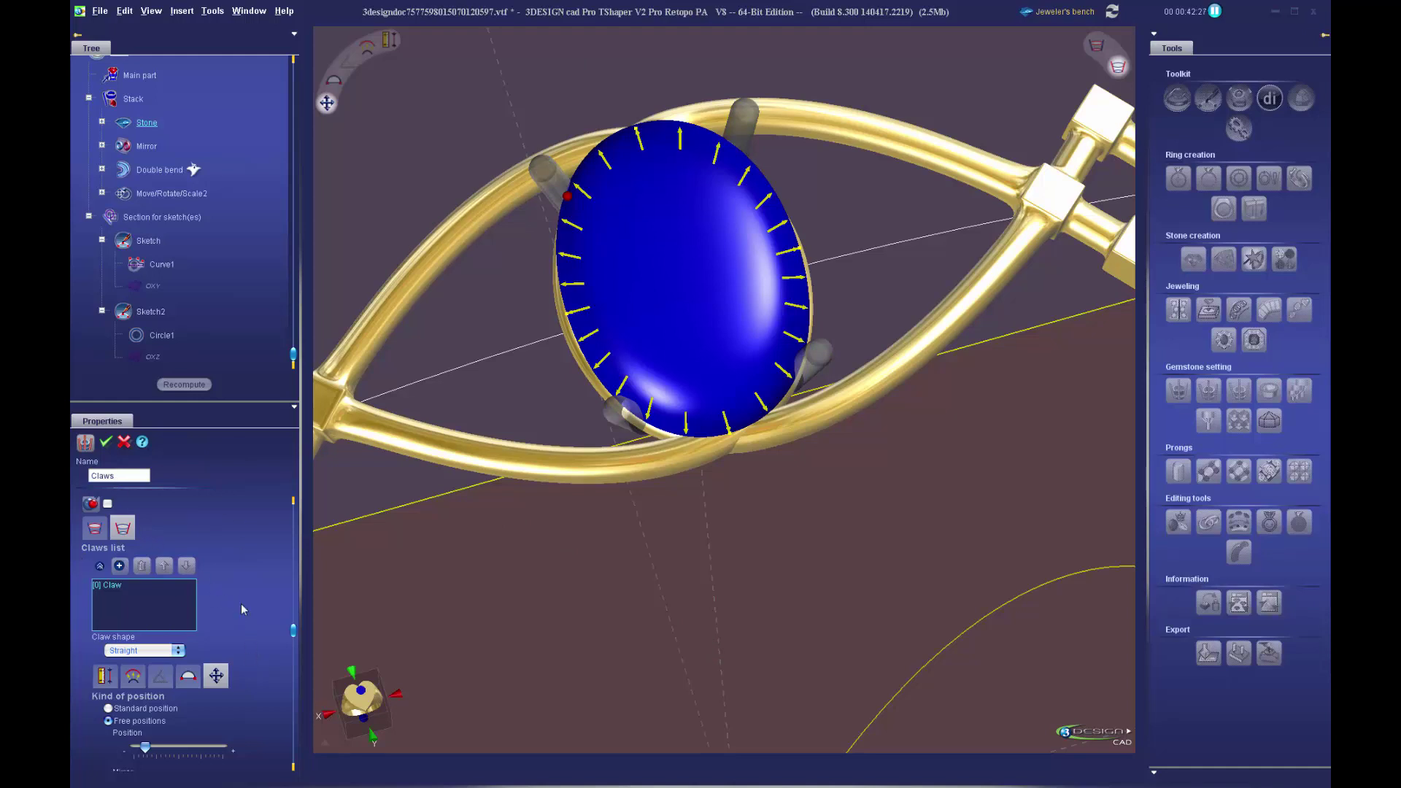
click(119, 568)
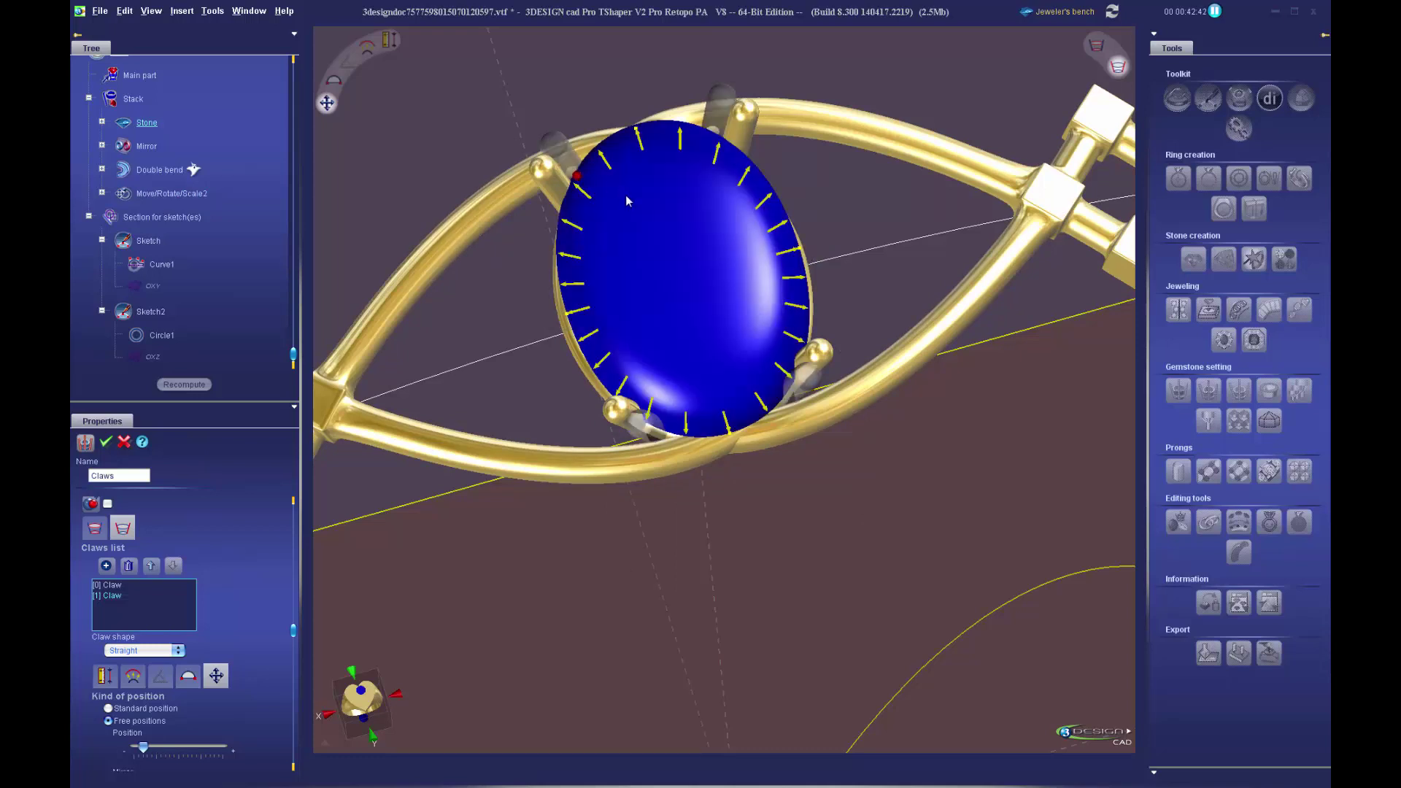
right_drag(662, 259, 613, 203)
middle_drag(549, 82, 600, 171)
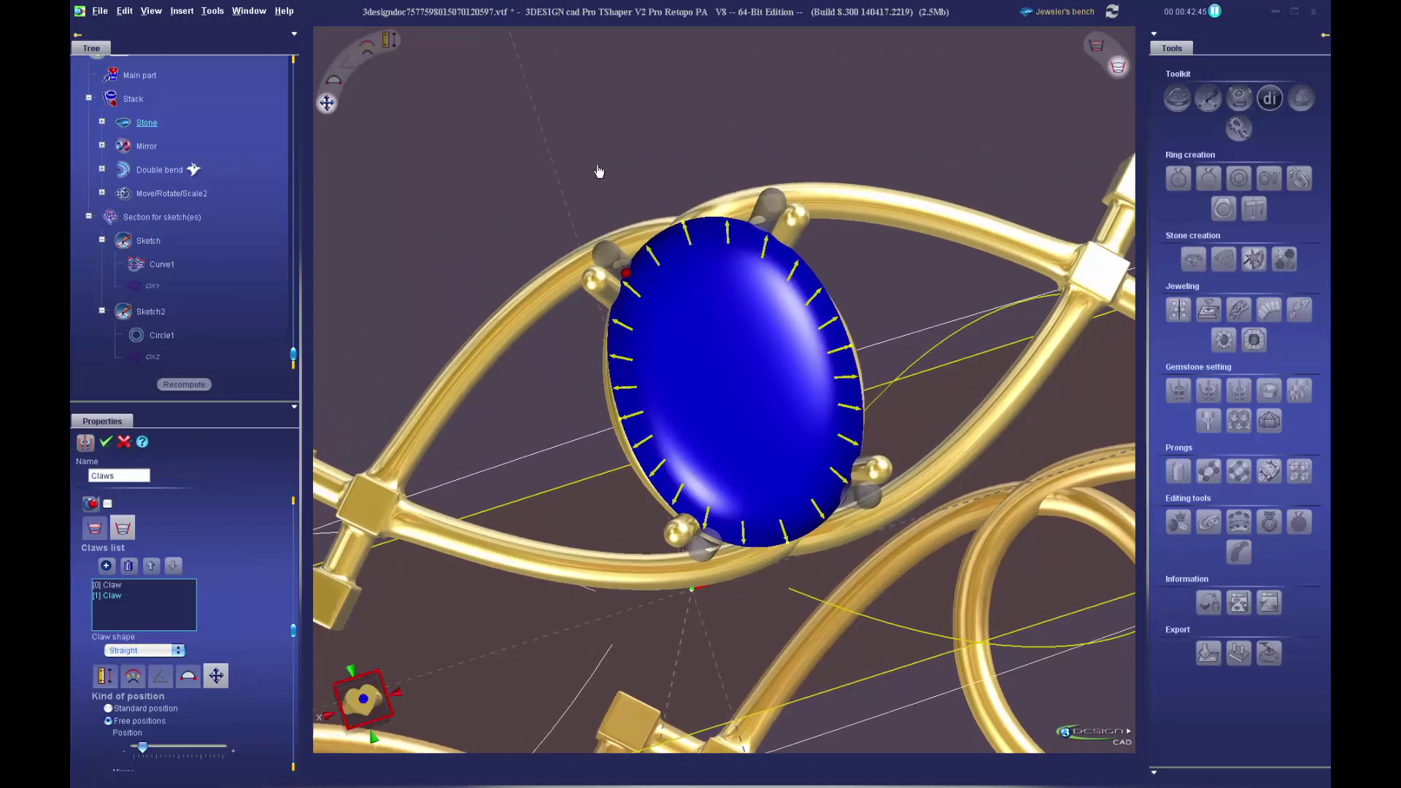
scroll(676, 256, up, 5)
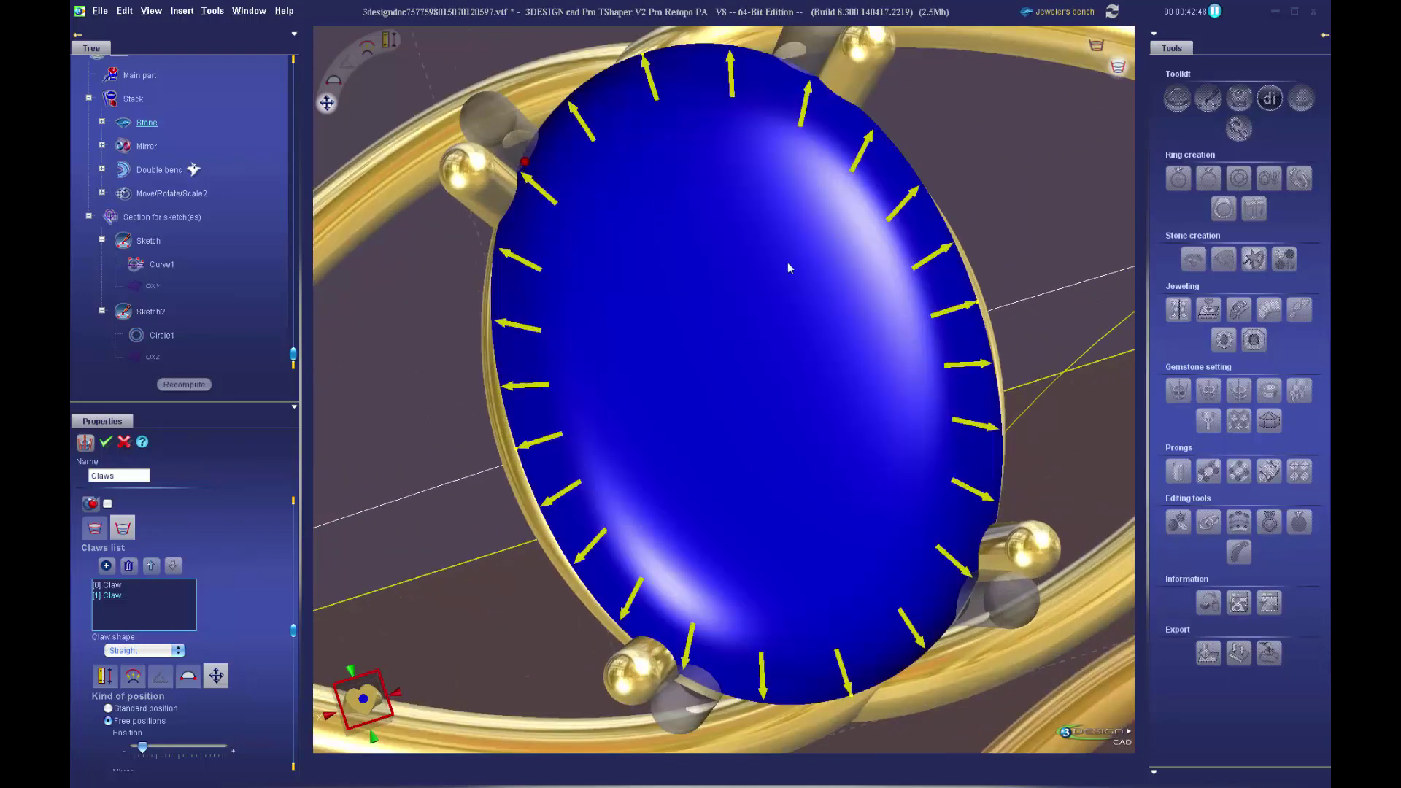
- Apply the doubled claws around the stone and check them against the rest of the bracelet
scroll(788, 405, down, 5)
right_drag(788, 405, 722, 409)
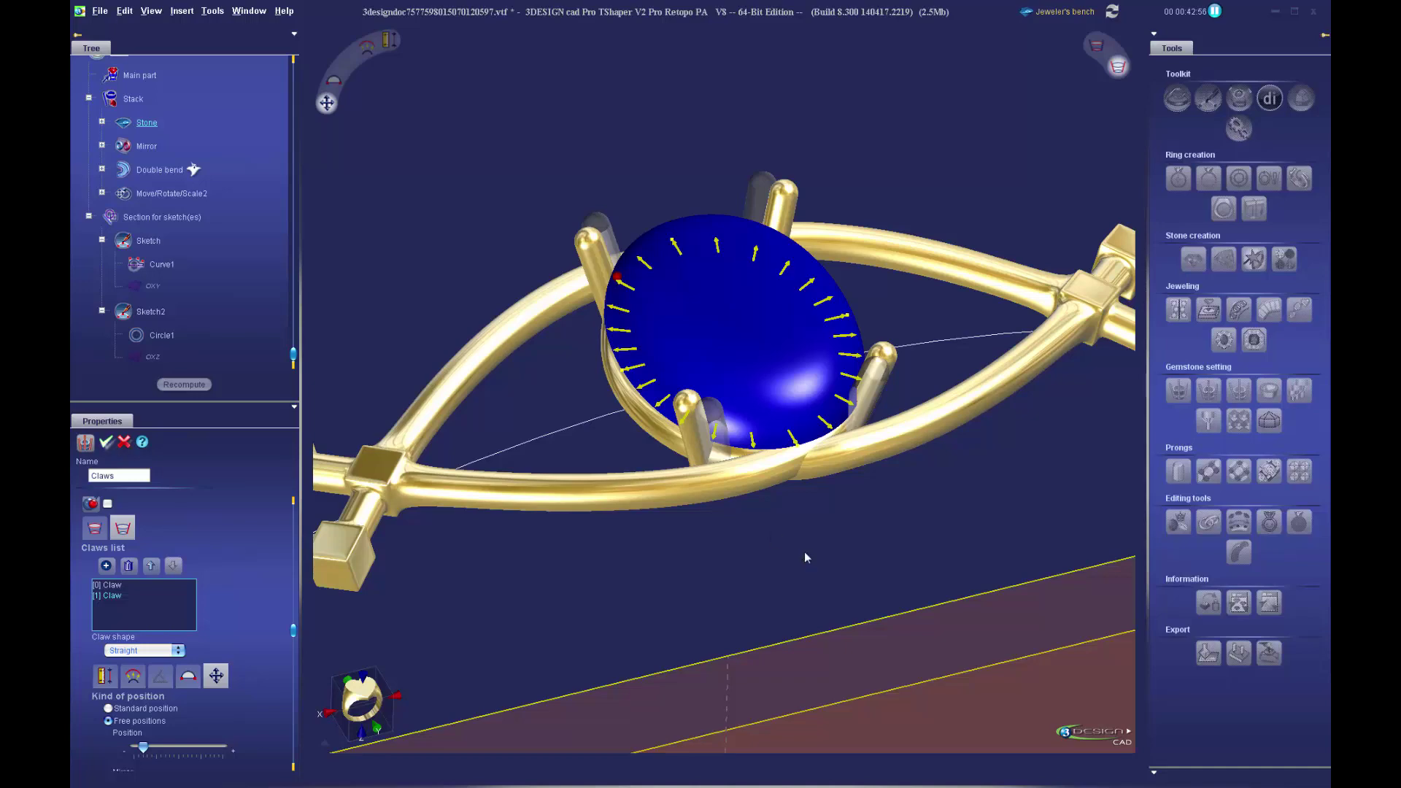
scroll(905, 520, down, 5)
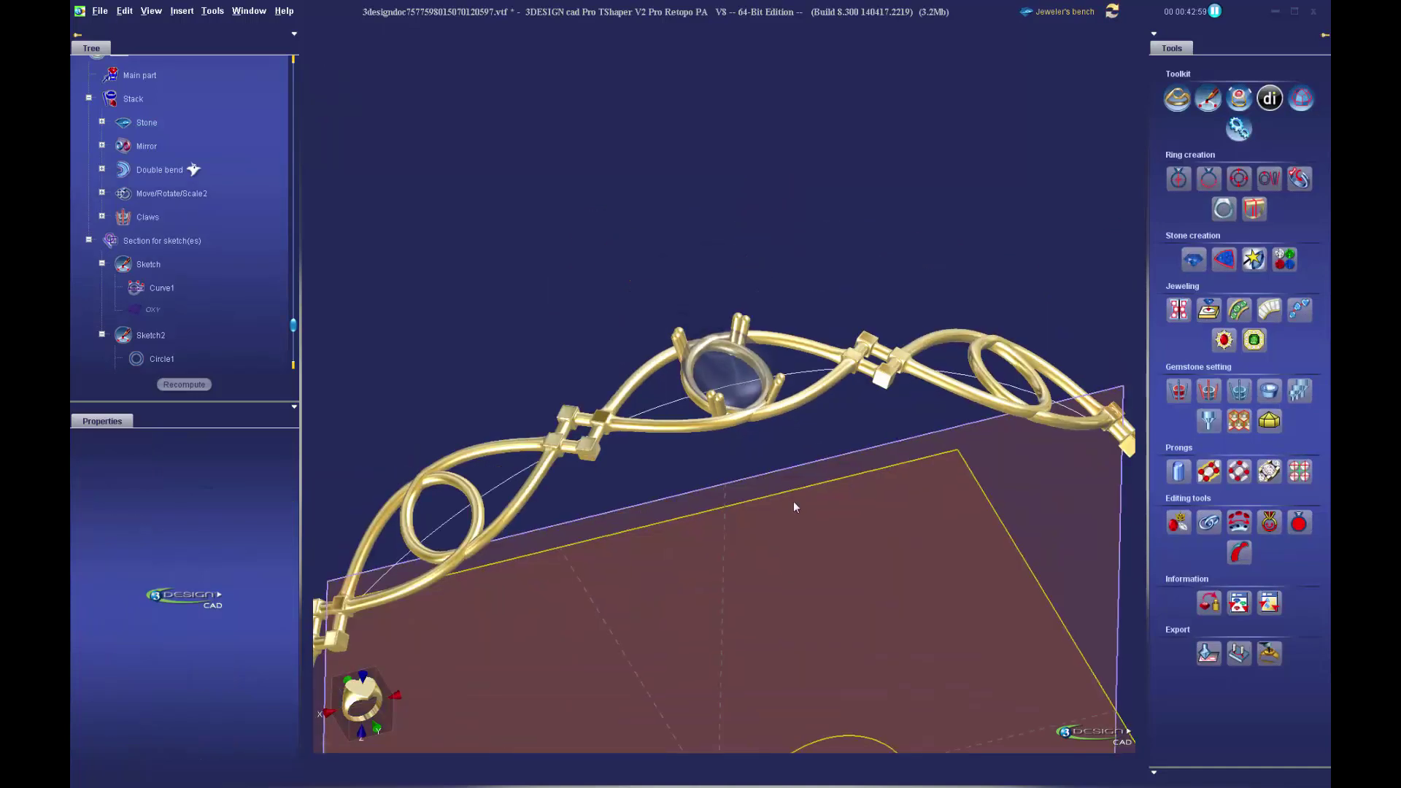
right_drag(796, 507, 777, 467)
scroll(778, 467, down, 4)
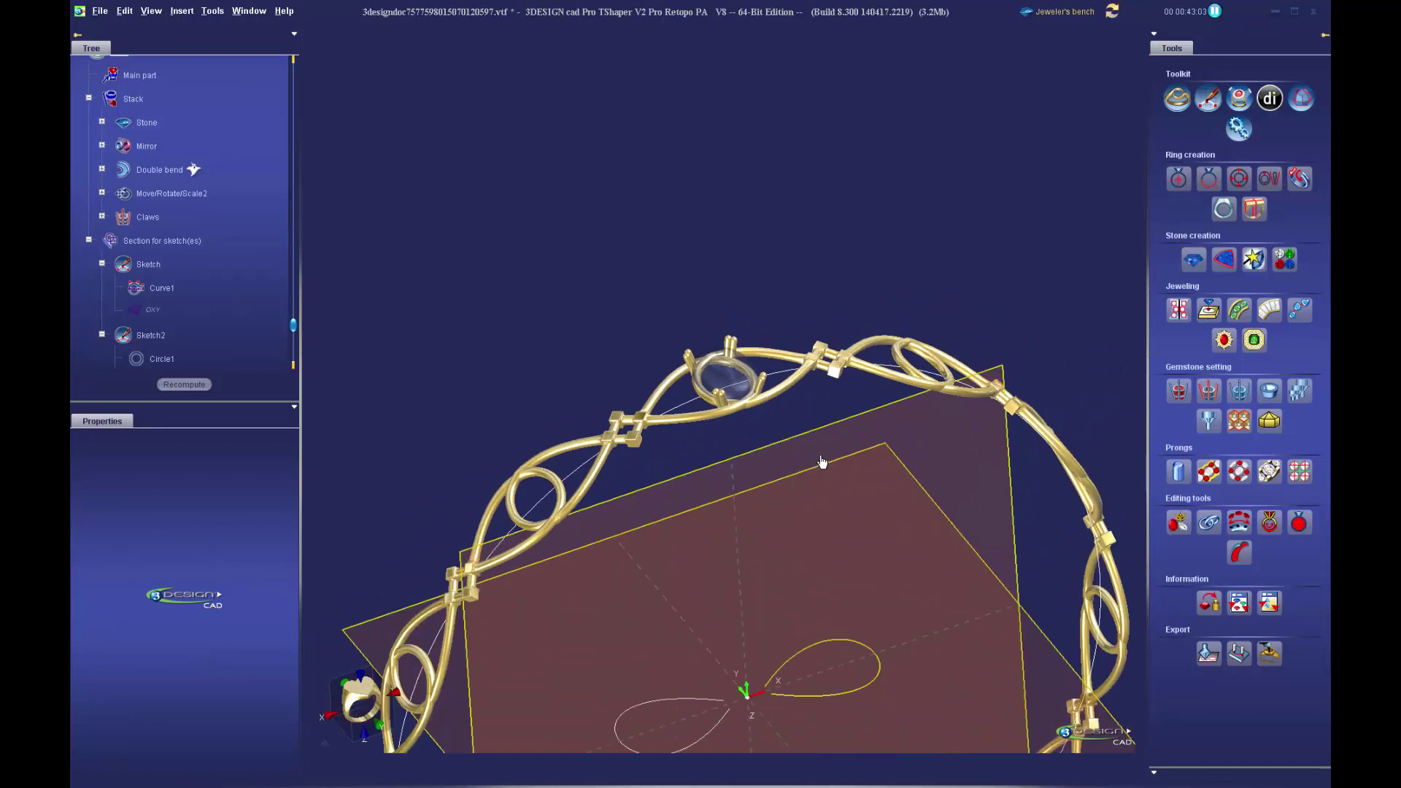
- Duplicate the stone and its claws circularly around the OY axis, with 11 copies over 360°
click(736, 380)
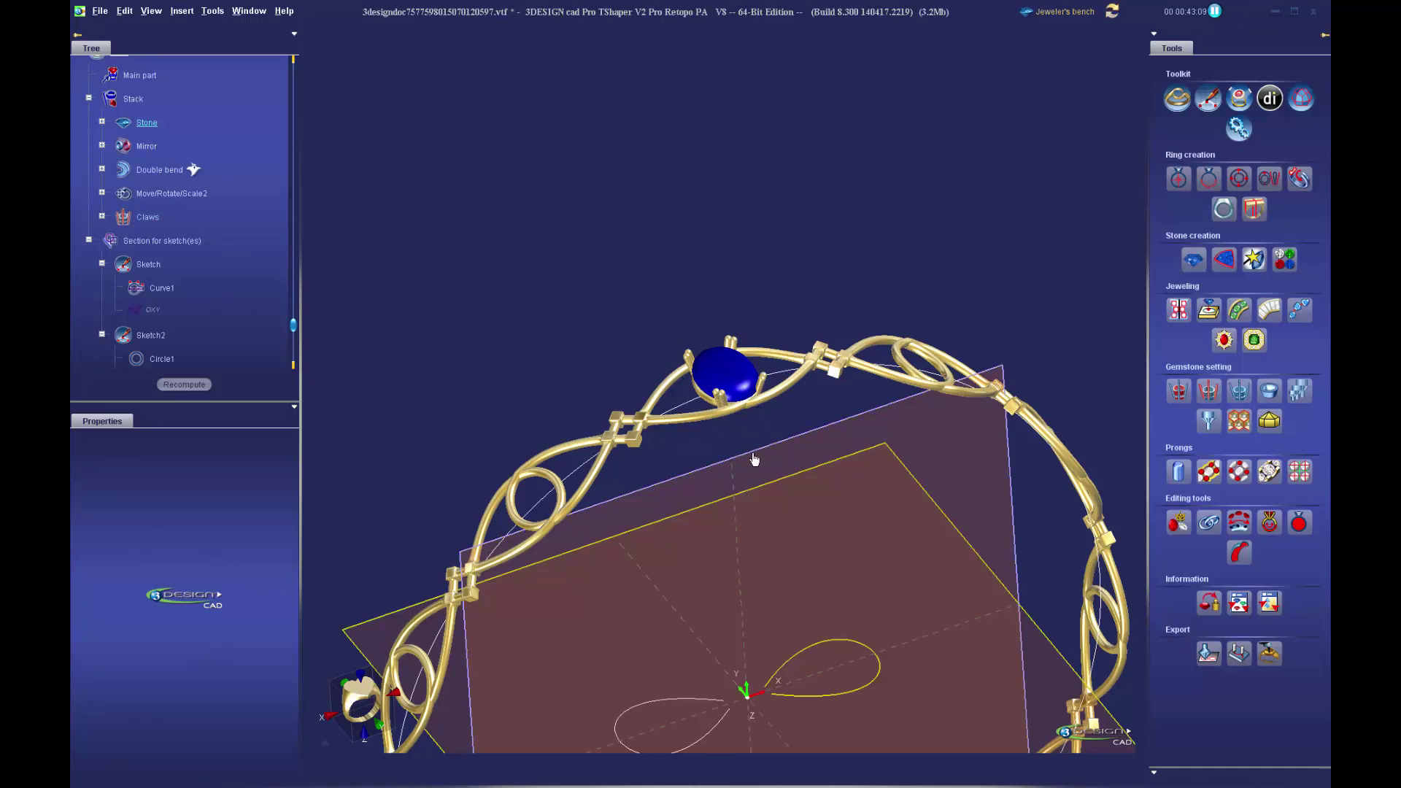
scroll(754, 460, up, 3)
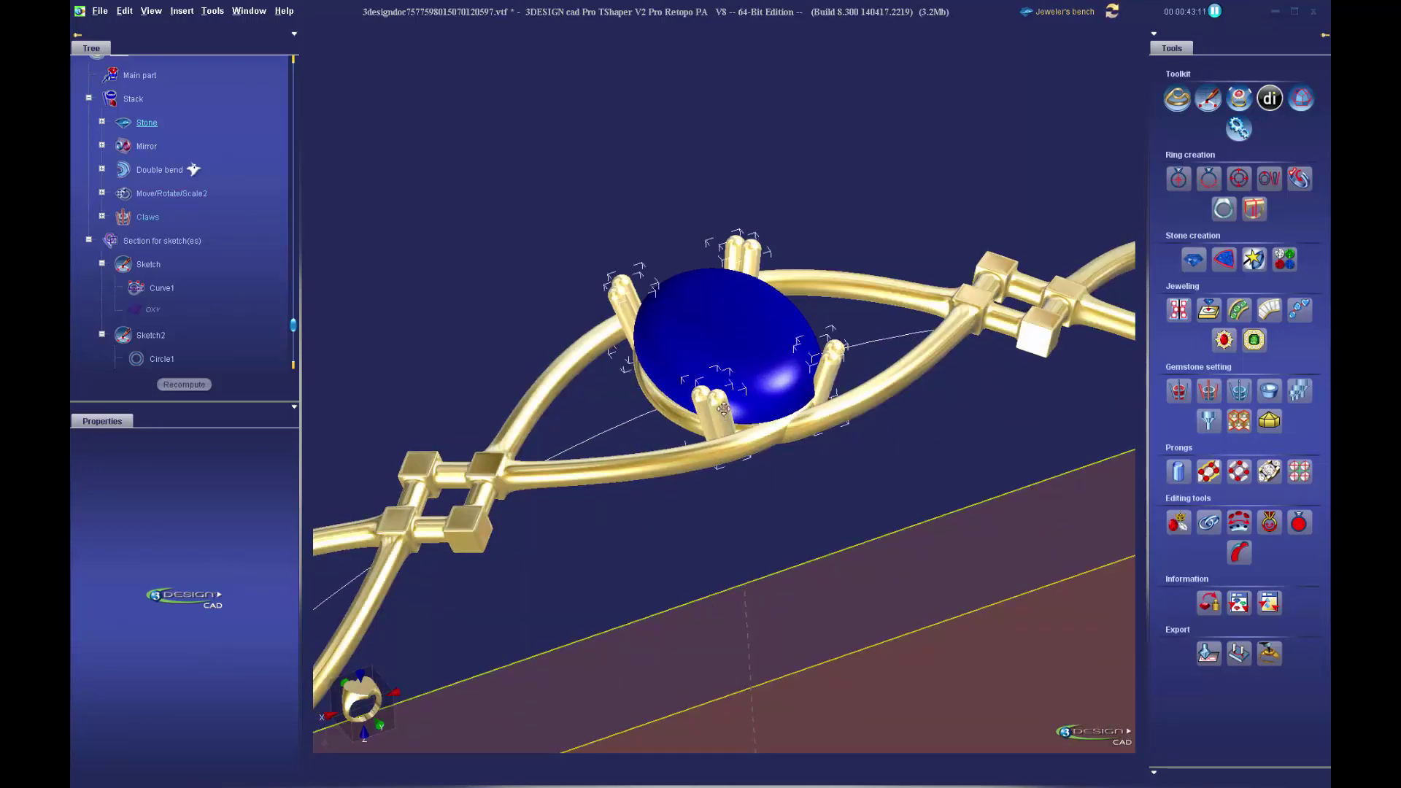
click(723, 410)
scroll(750, 520, down, 5)
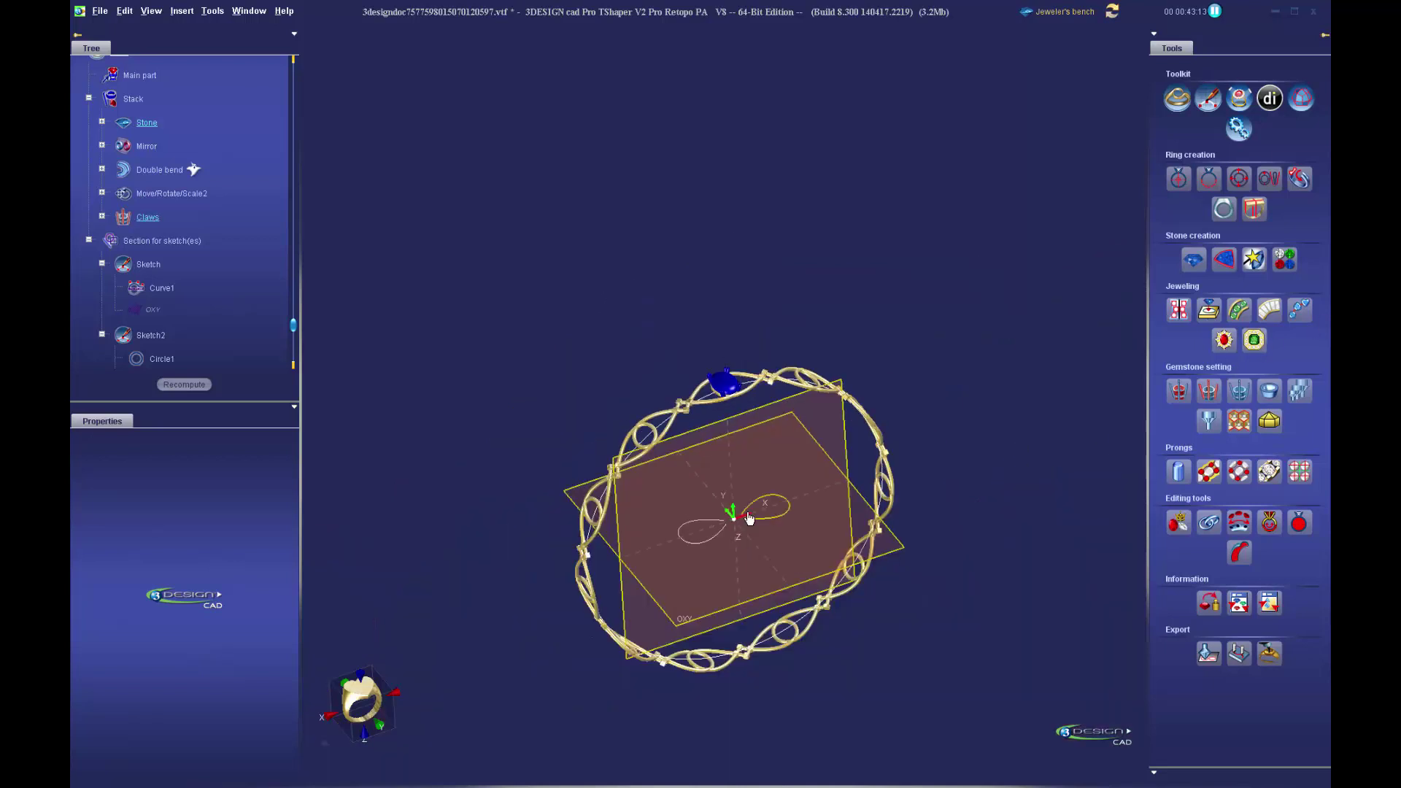
click(1071, 13)
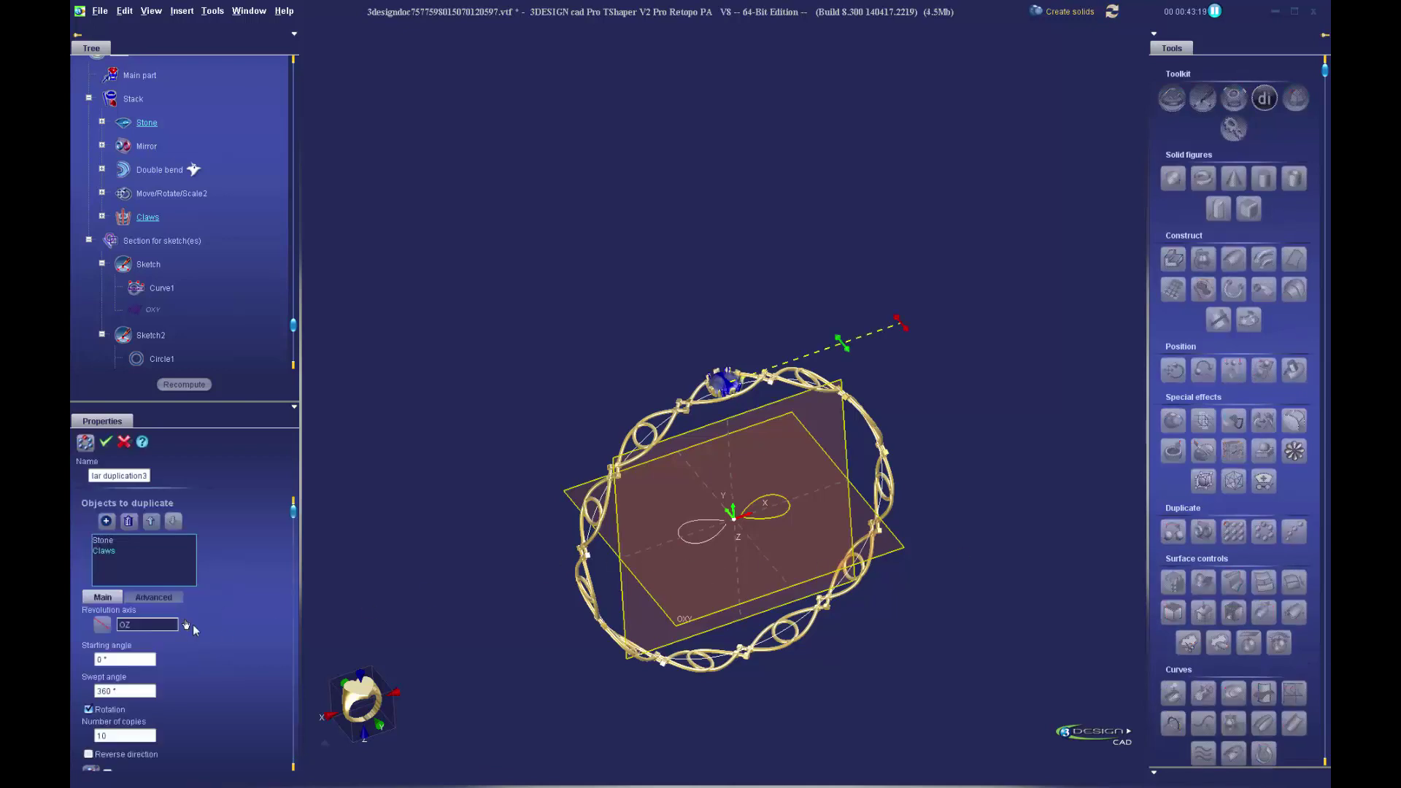
click(187, 626)
scroll(199, 176, up, 3)
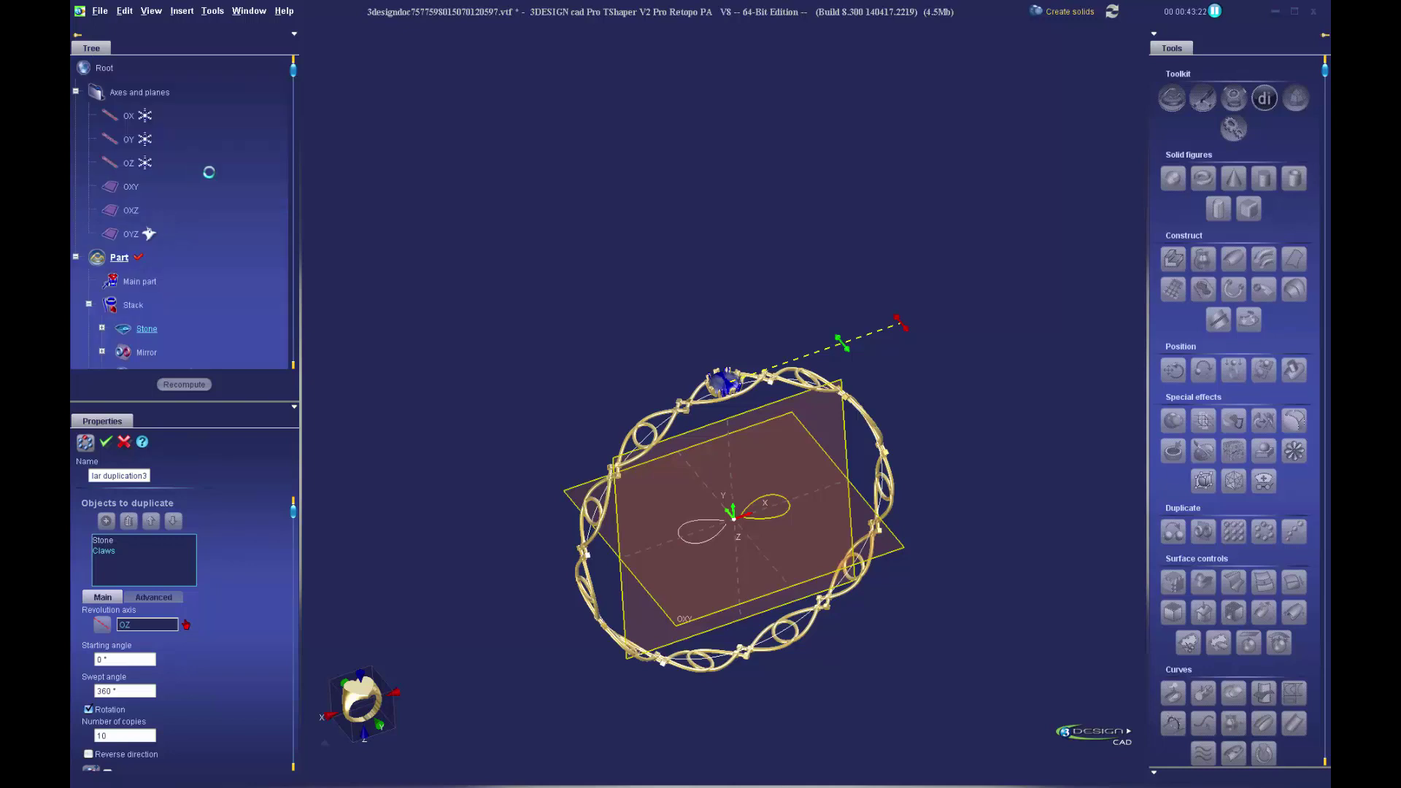
click(127, 143)
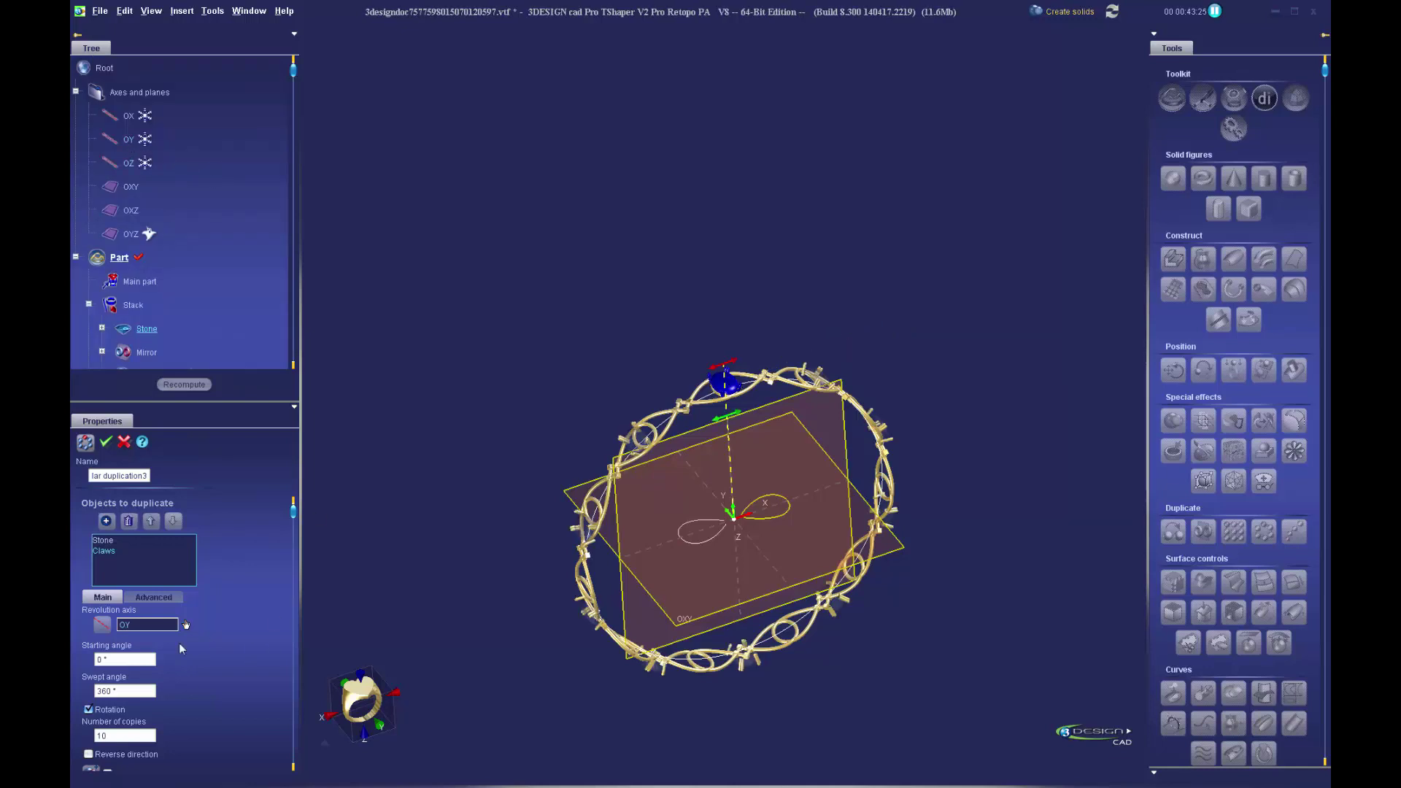
double_click(148, 734)
text(11)
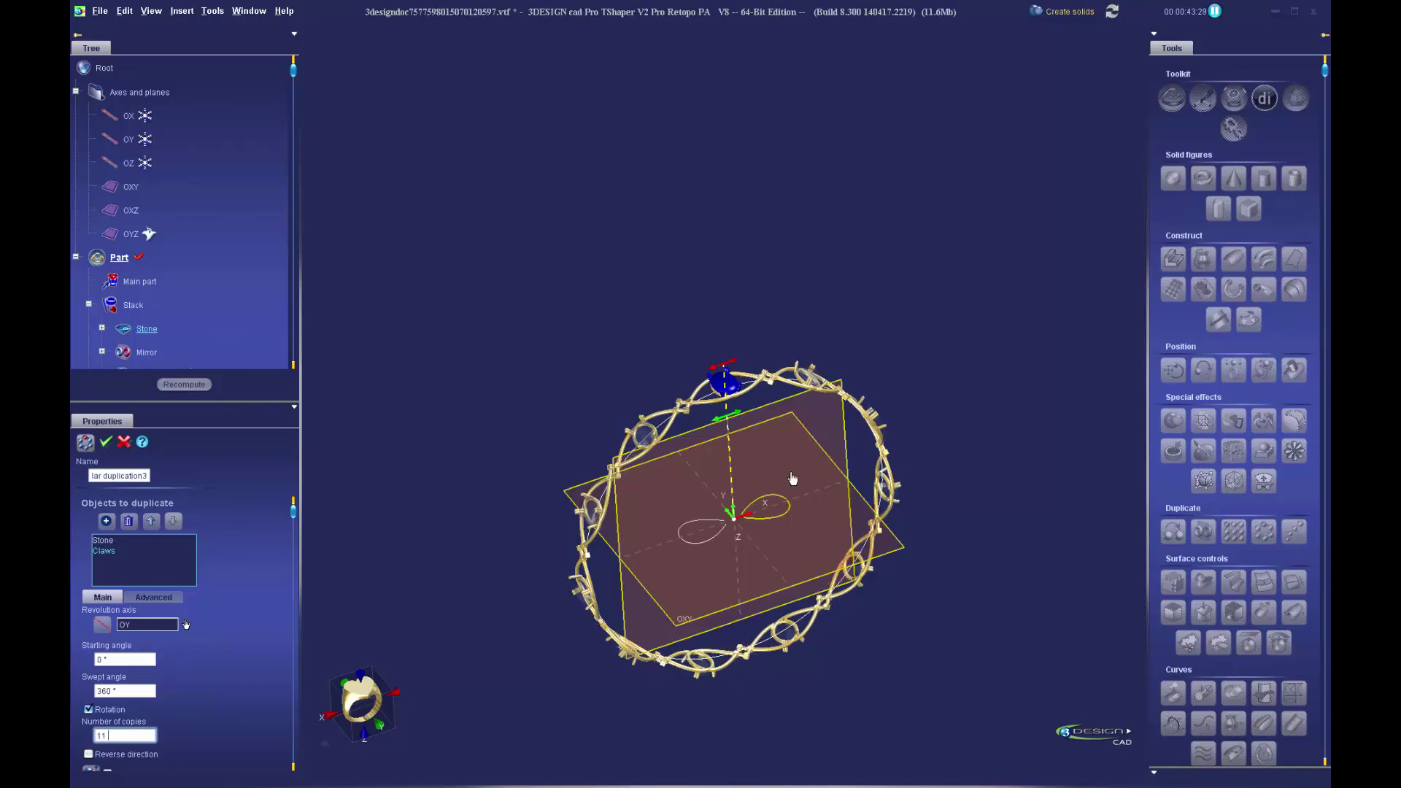
middle_drag(794, 478, 782, 588)
scroll(785, 590, up, 2)
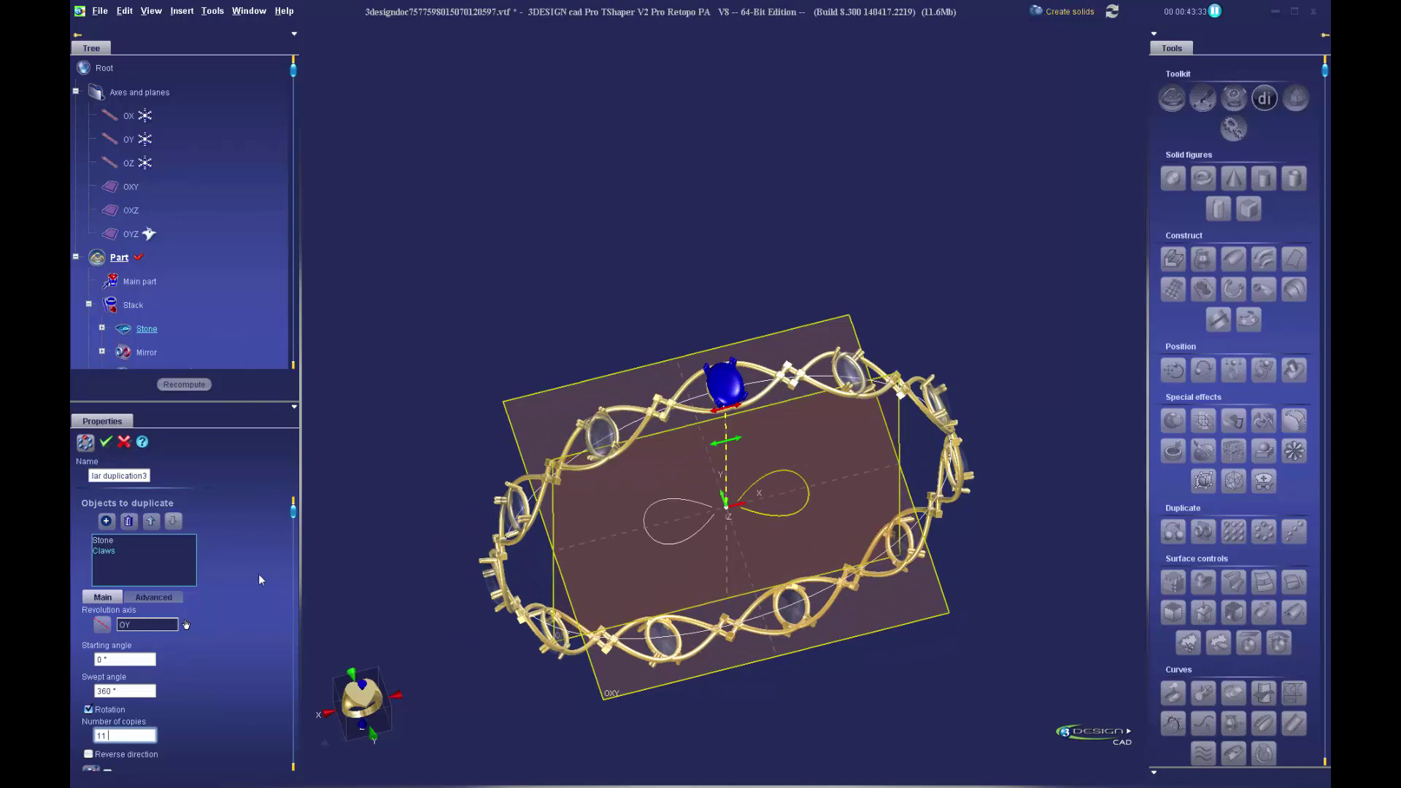
click(105, 442)
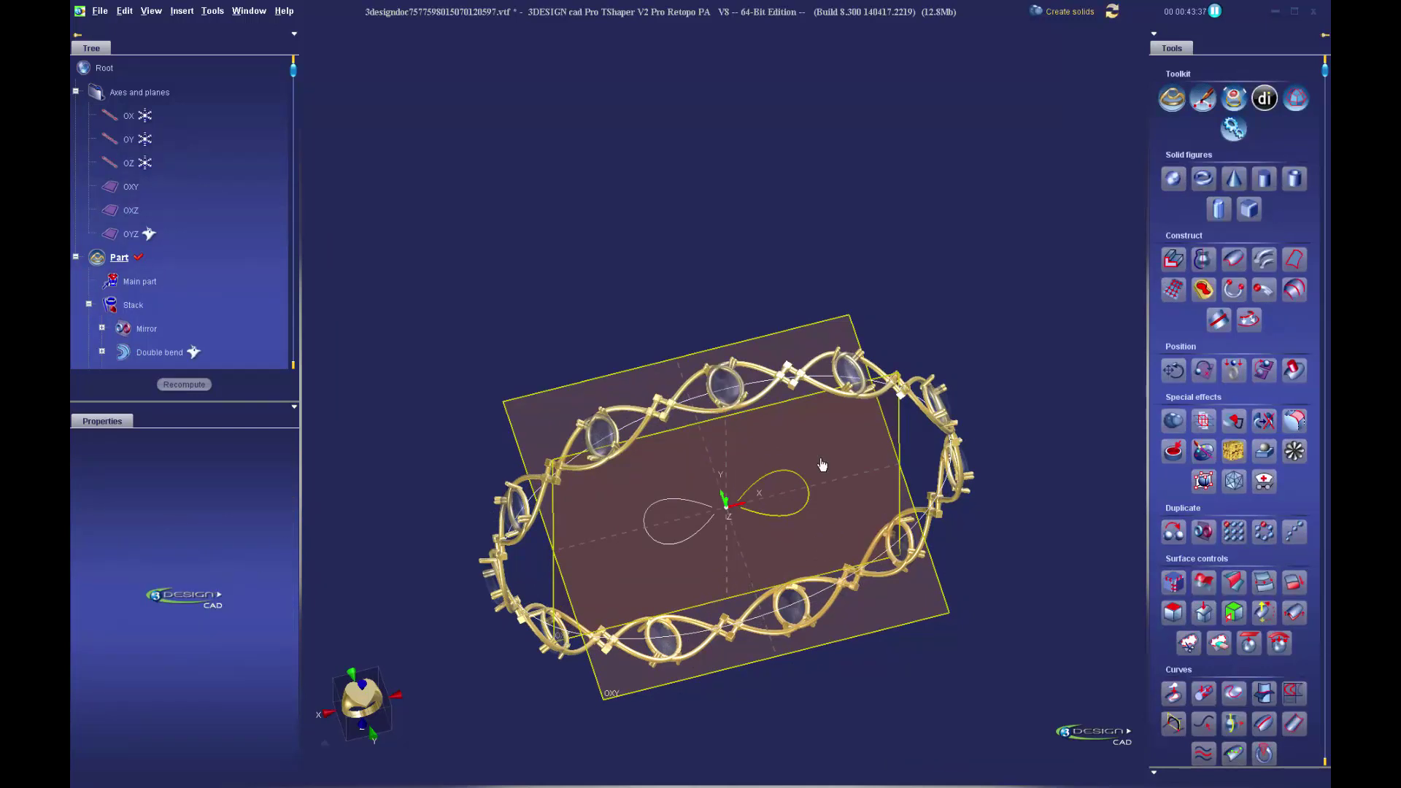
- Sort the duplicated stones and claws into separate groups, filtering them by type
scroll(788, 457, up, 5)
click(734, 396)
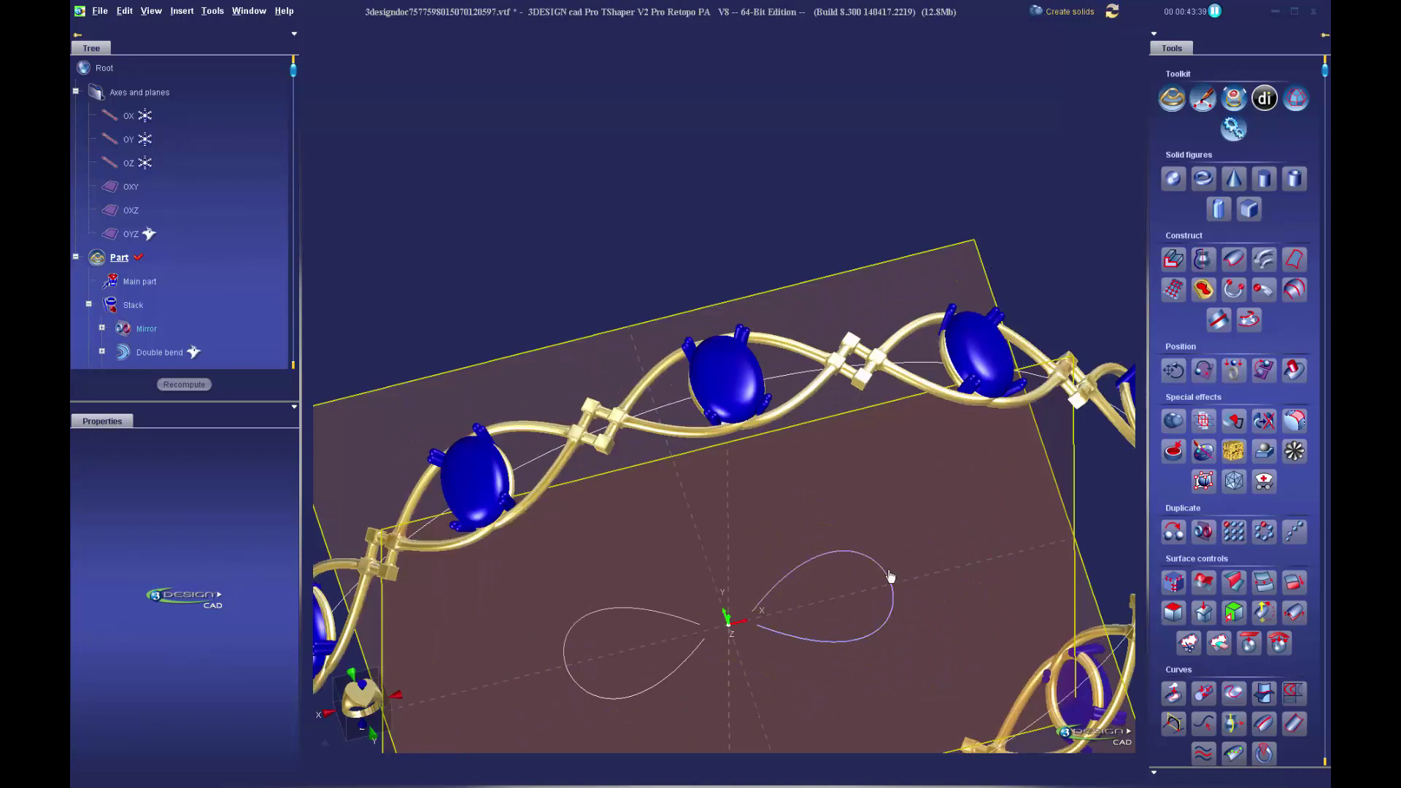
click(890, 577)
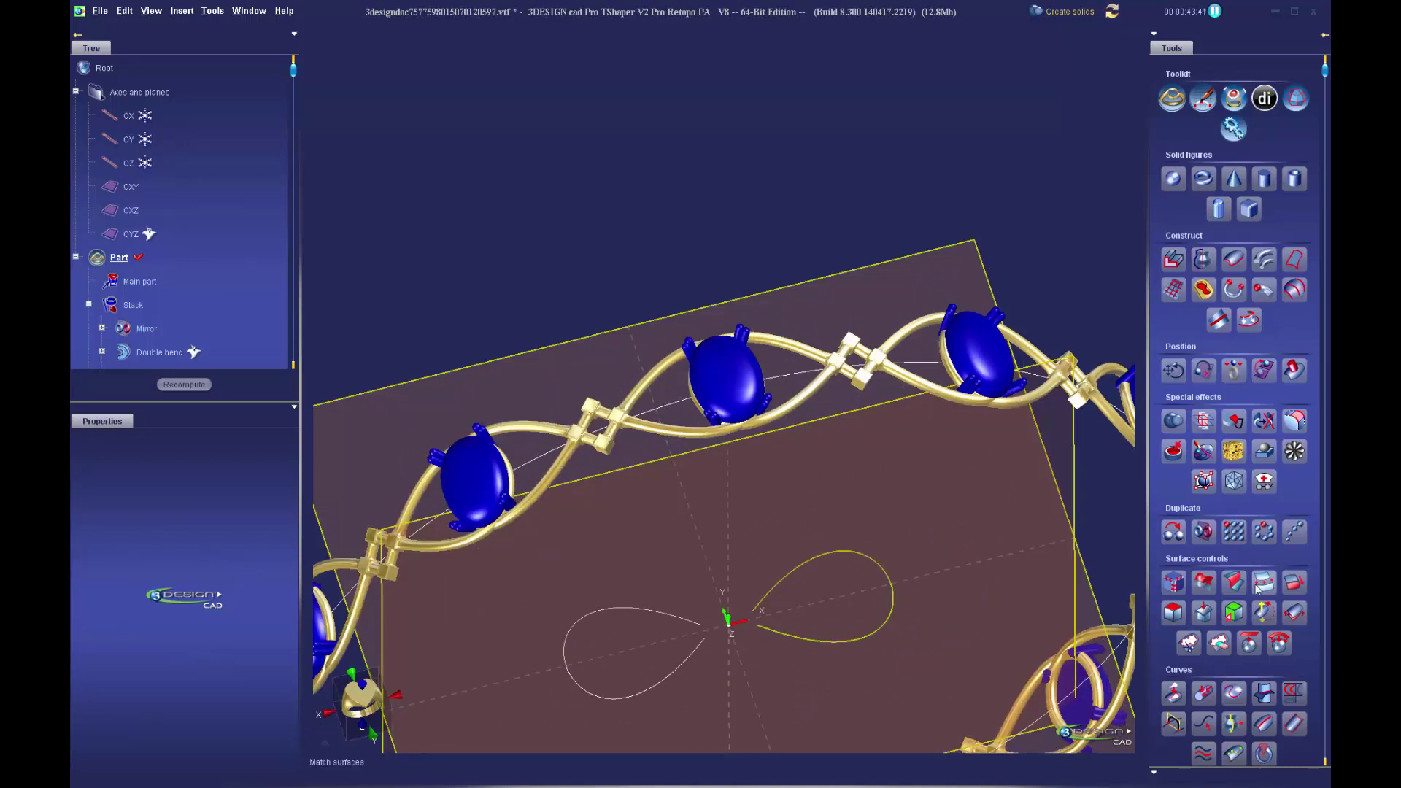
scroll(1242, 503, down, 3)
scroll(1240, 502, down, 2)
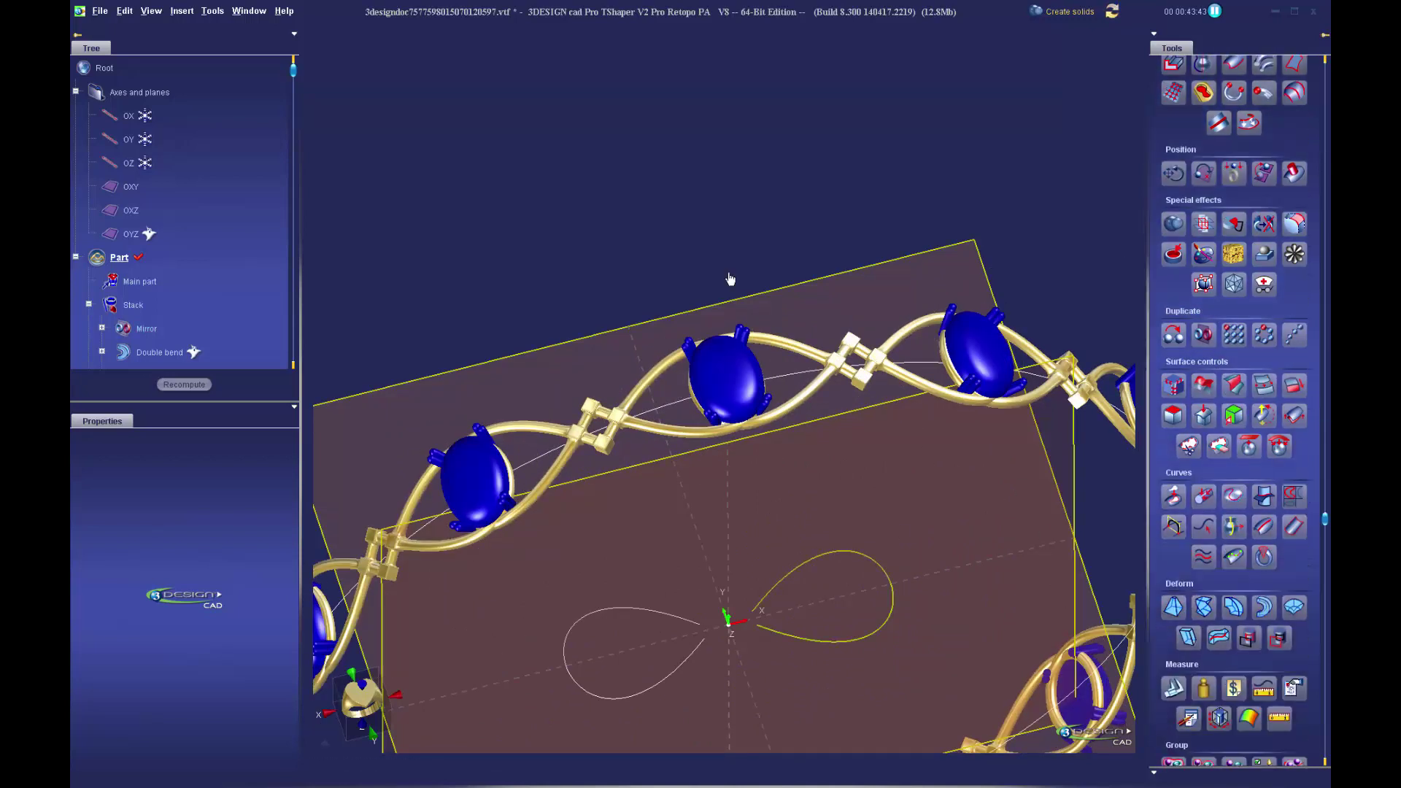
scroll(1273, 557, down, 1)
scroll(1273, 559, down, 1)
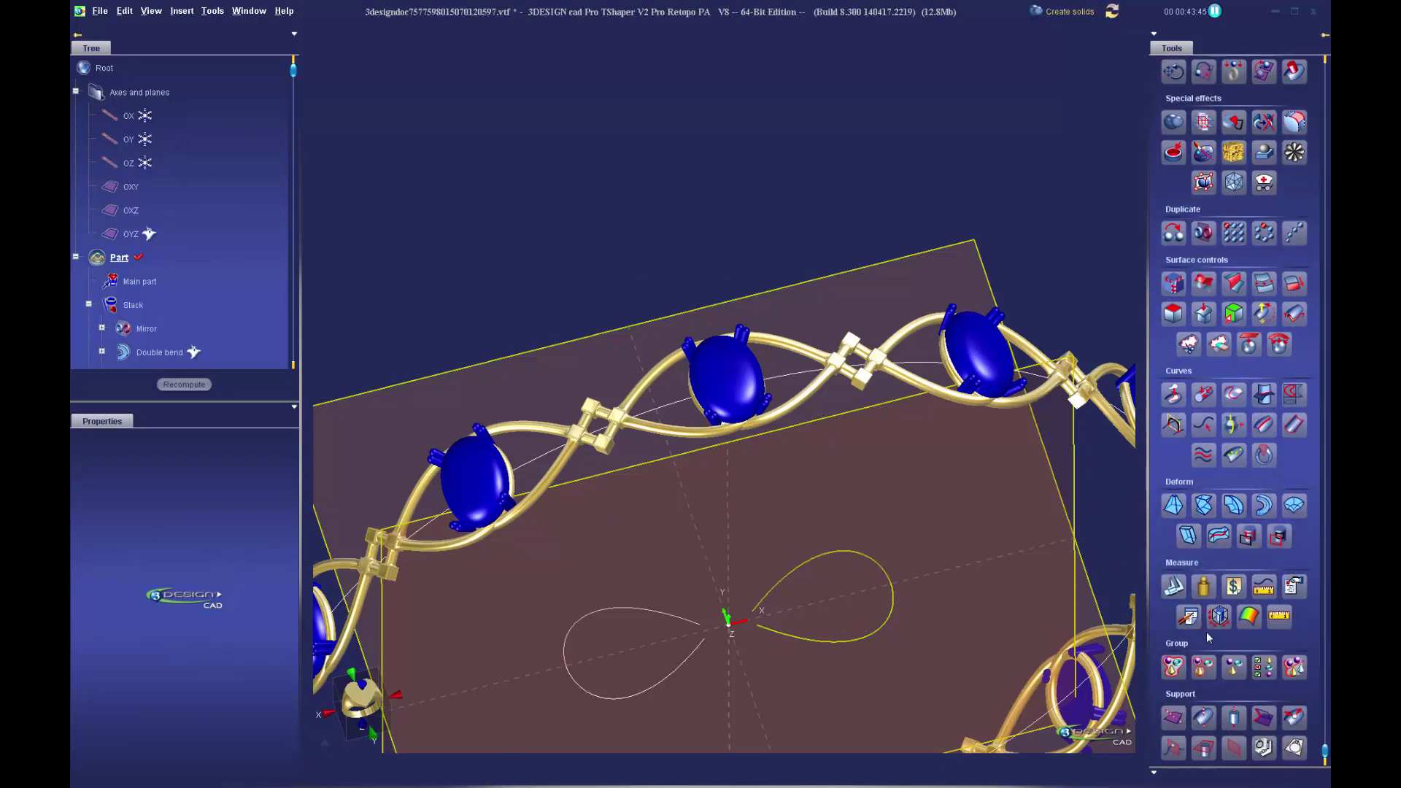
click(1297, 666)
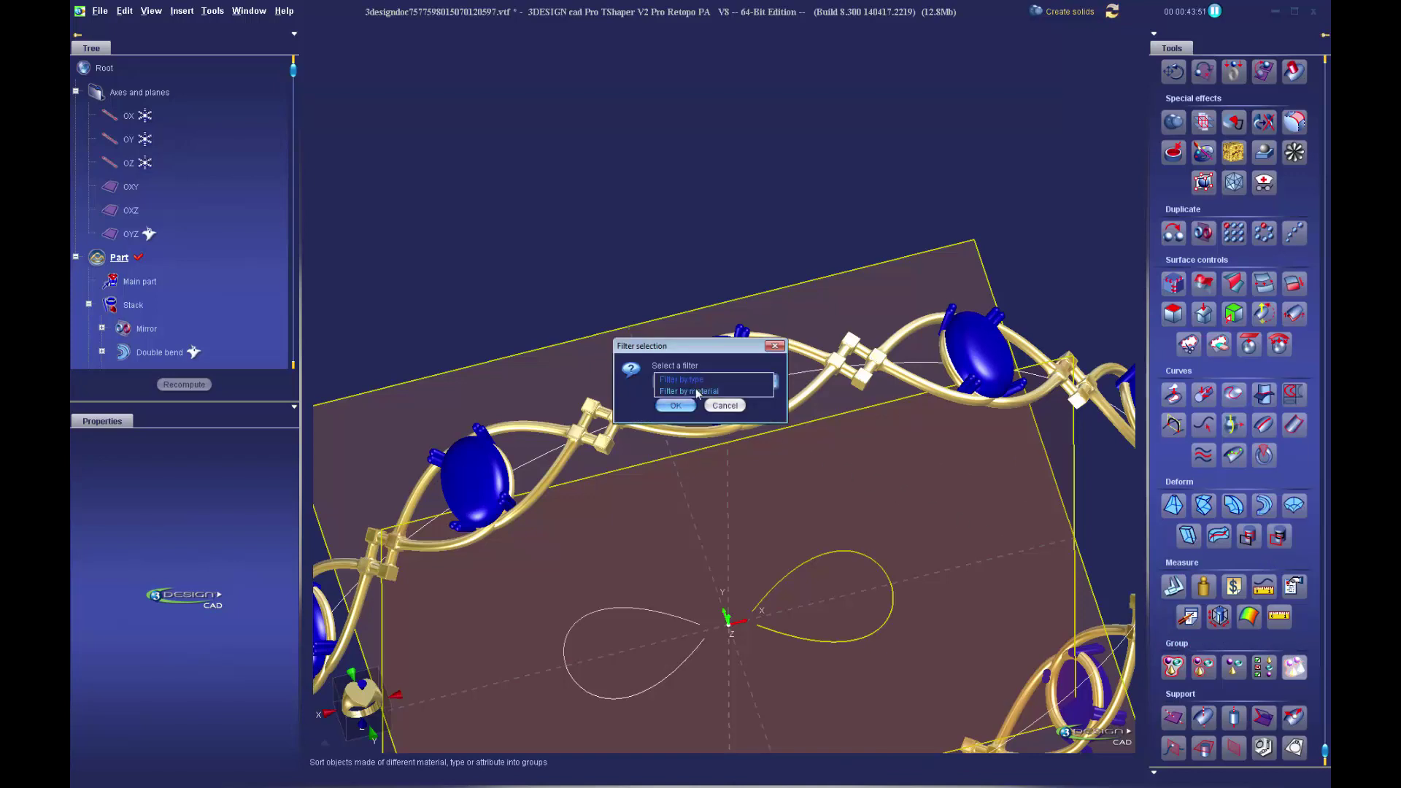
click(699, 381)
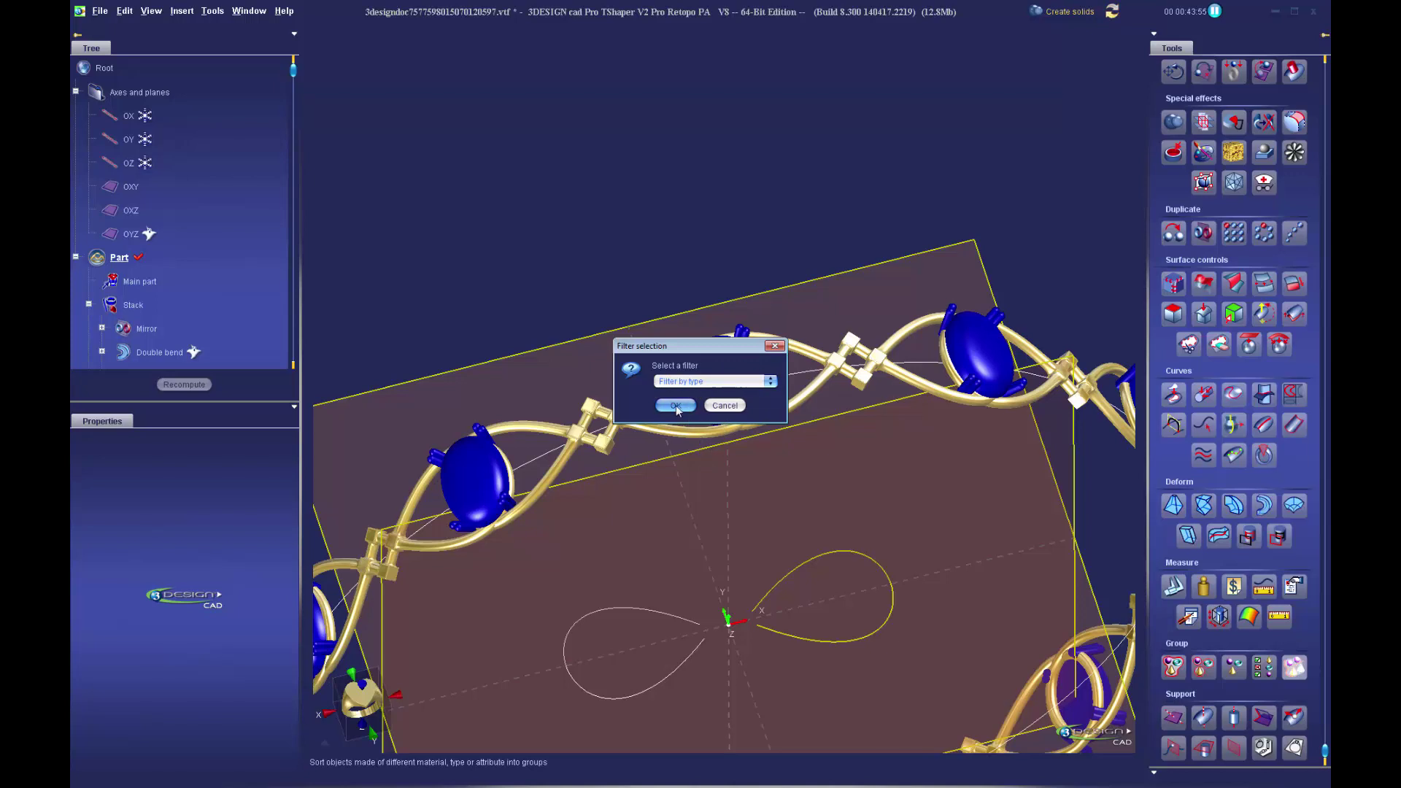
click(674, 406)
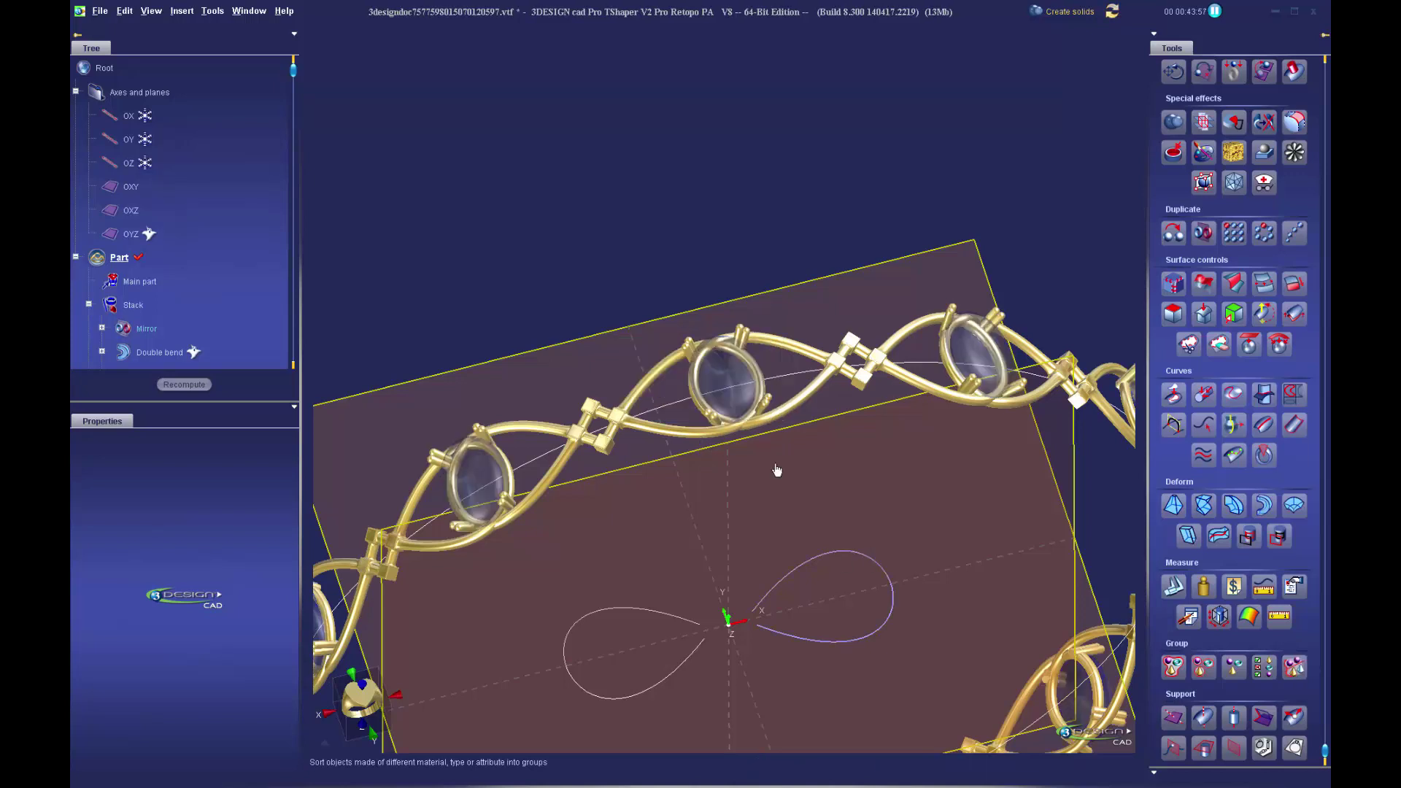
- Select the group of claws and check it around the whole bracelet
click(689, 344)
scroll(801, 562, down, 2)
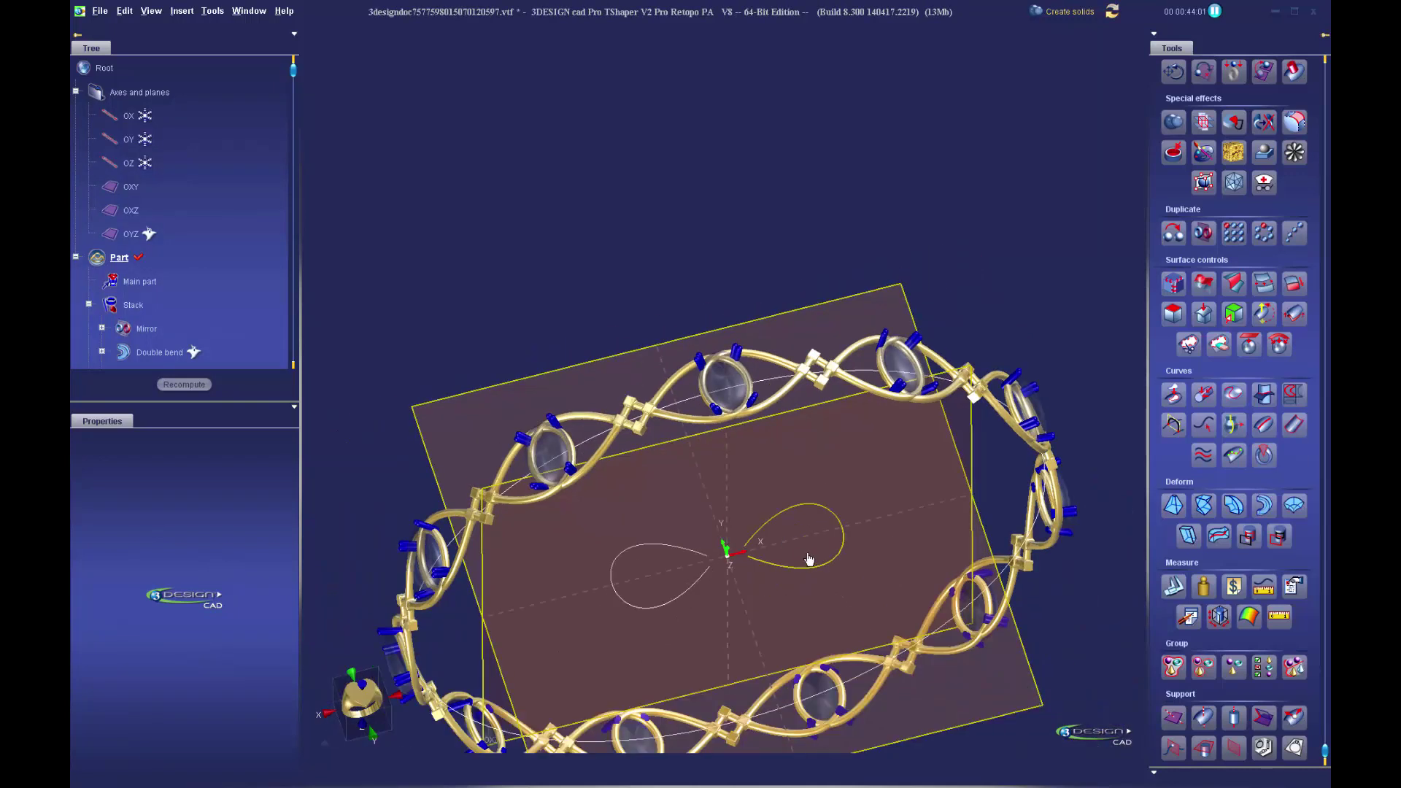
middle_drag(810, 562, 858, 503)
middle_drag(772, 536, 704, 376)
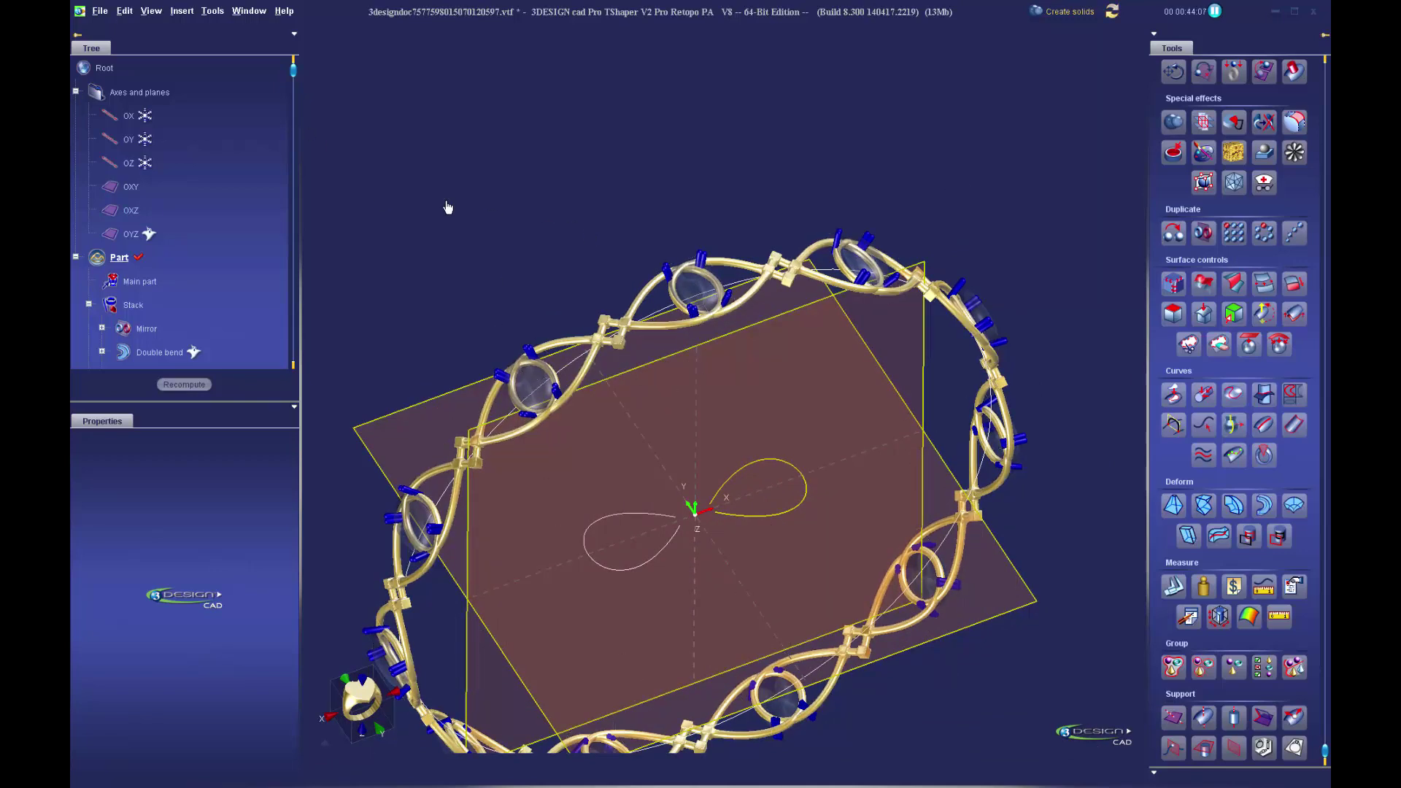
- Save the document on the Desktop under the name ShaperBracelet01
click(100, 12)
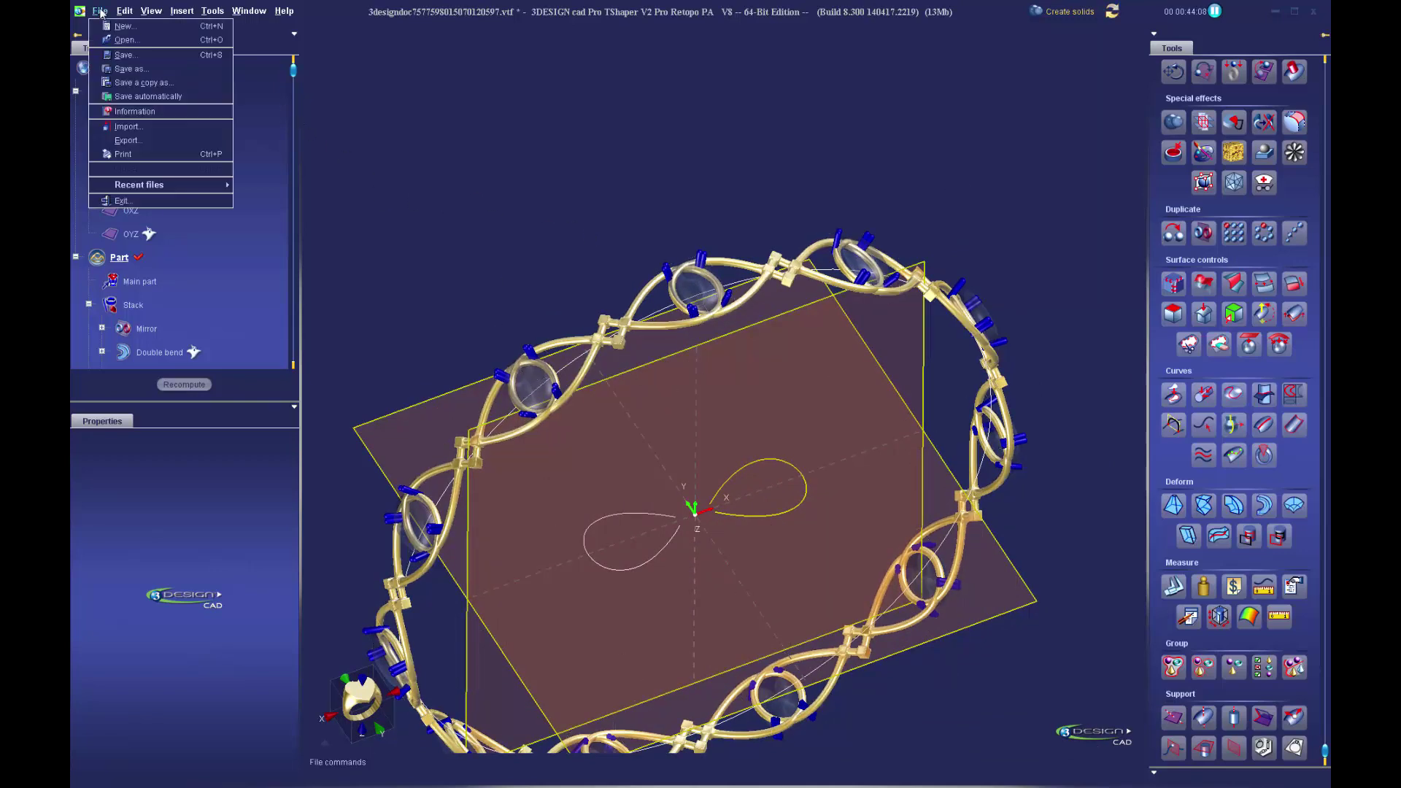
click(125, 68)
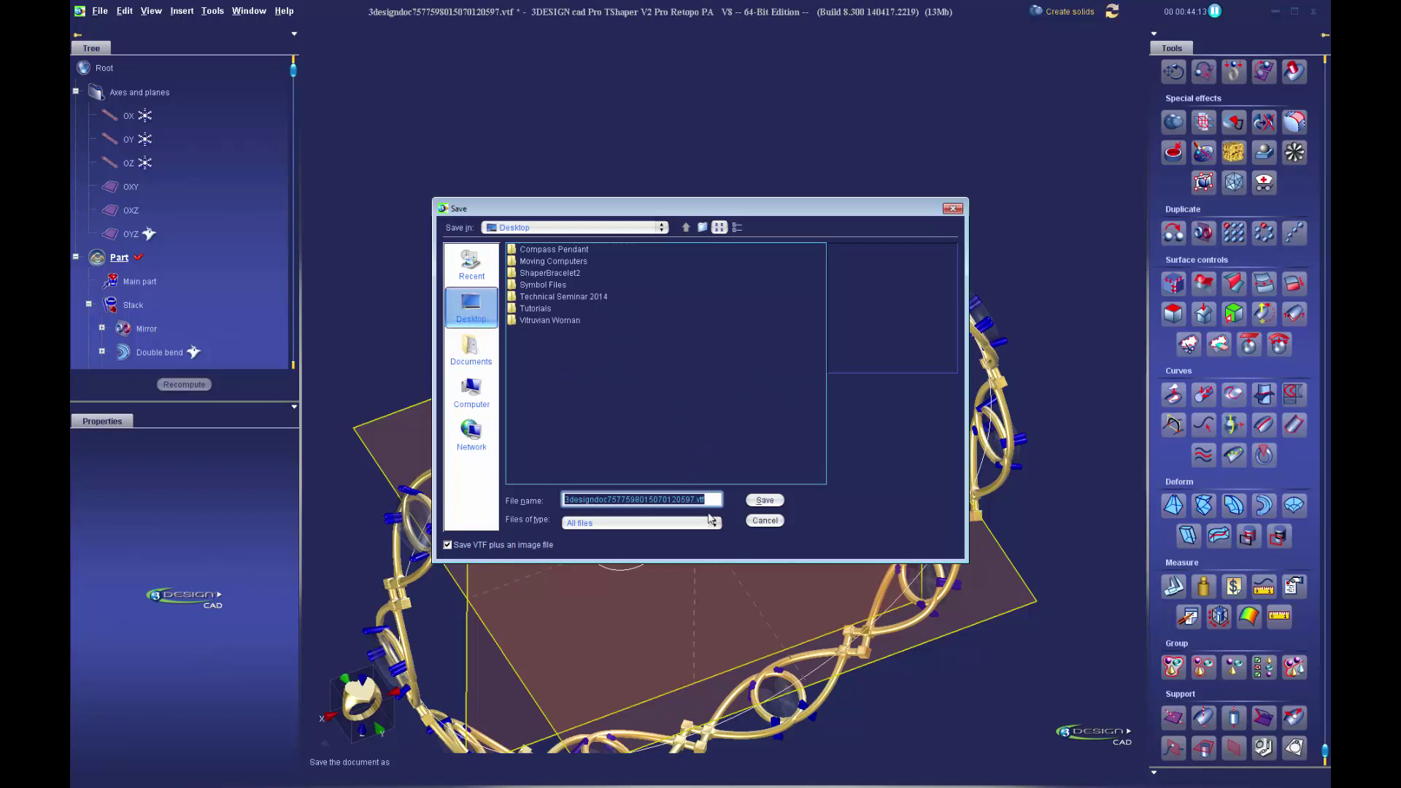
text(Shaper)
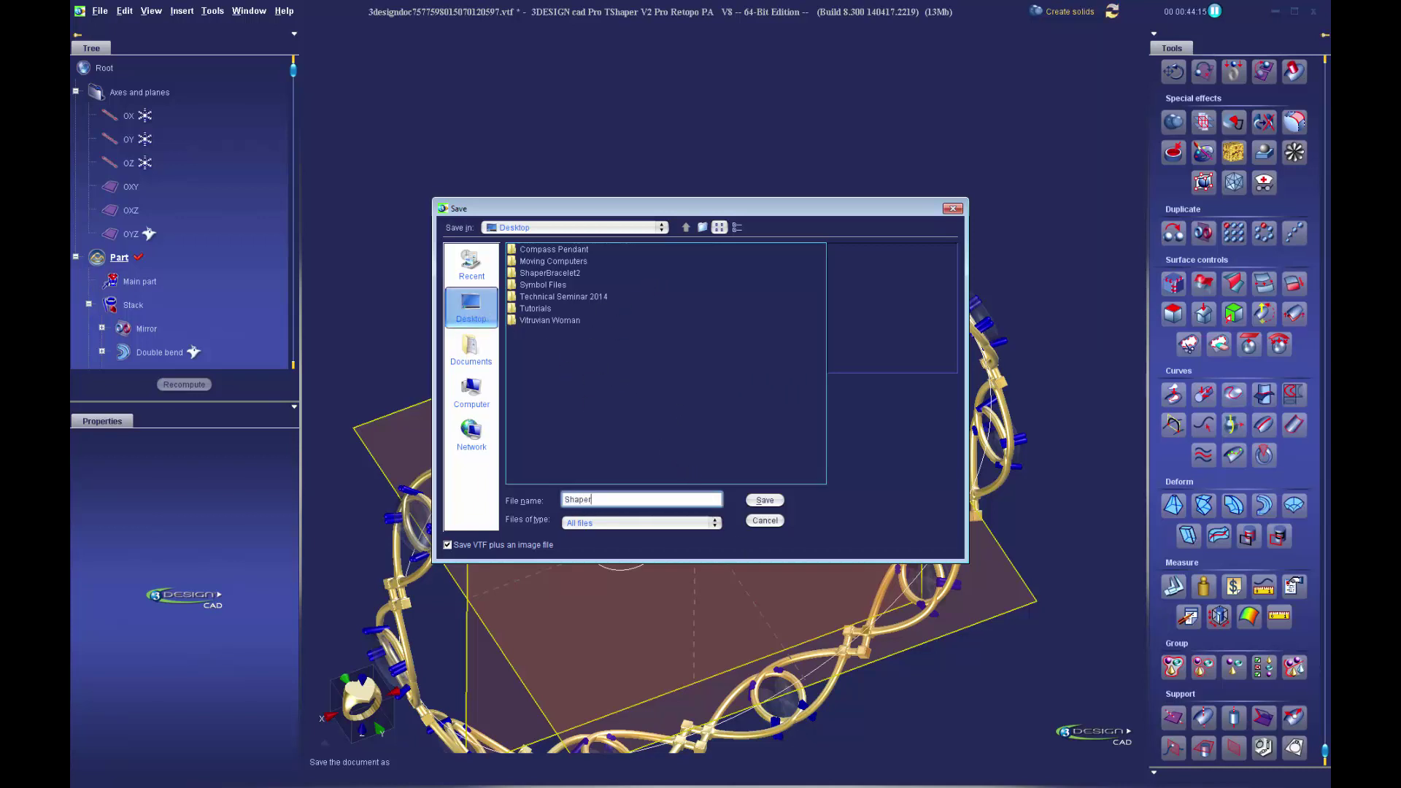
text(Bracelet01)
key(Return)
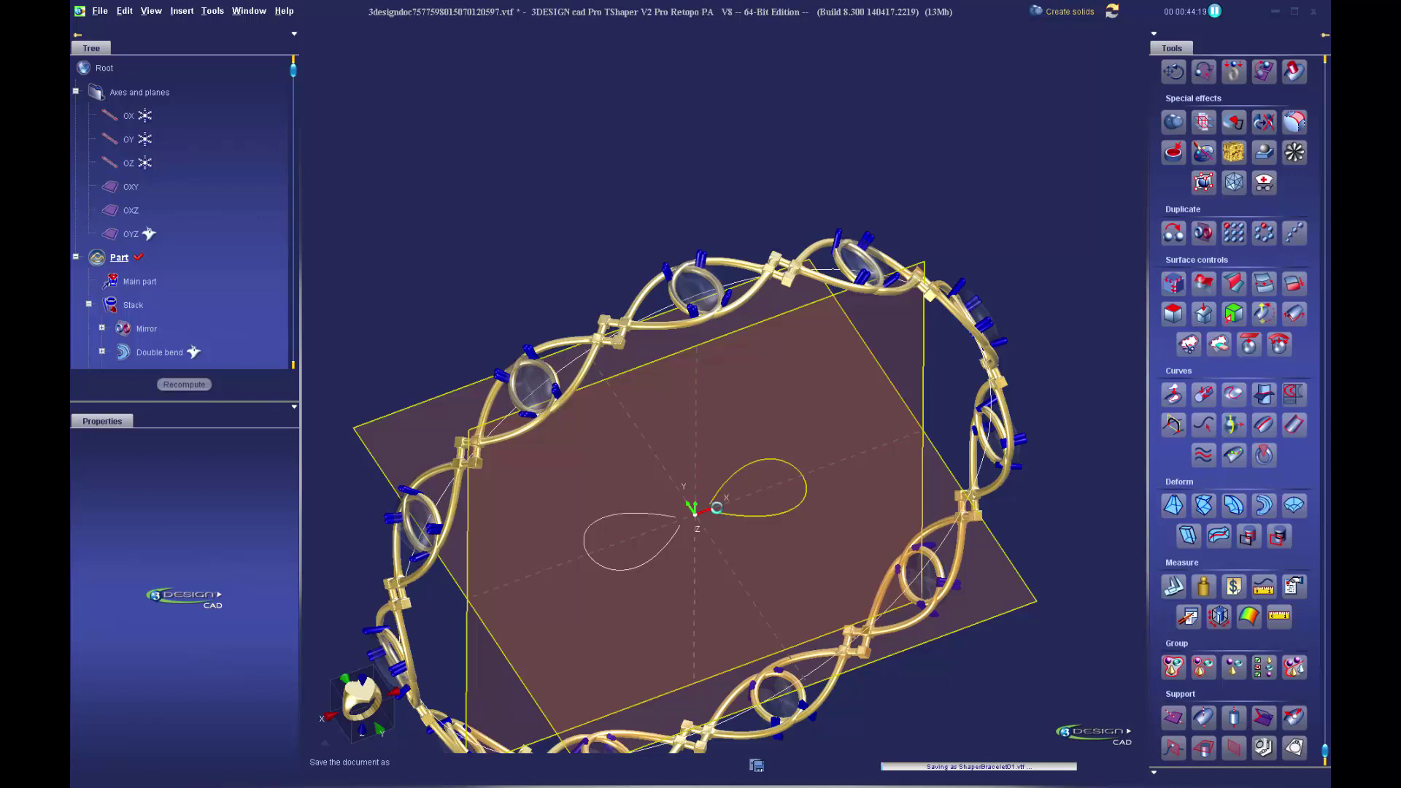
- Select the bracelet's metal band without the claws and start a special-effects operation on it
click(793, 469)
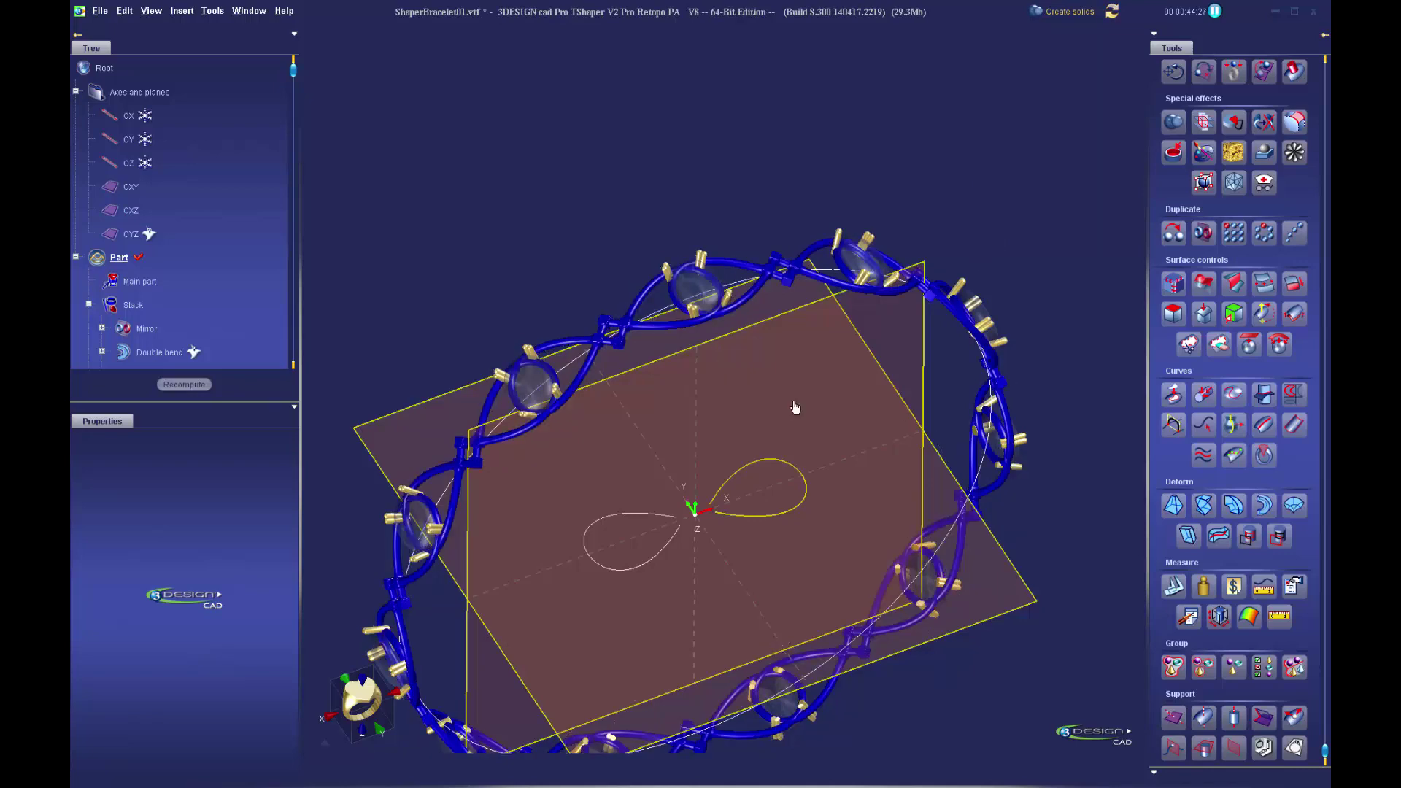
scroll(851, 458, down, 2)
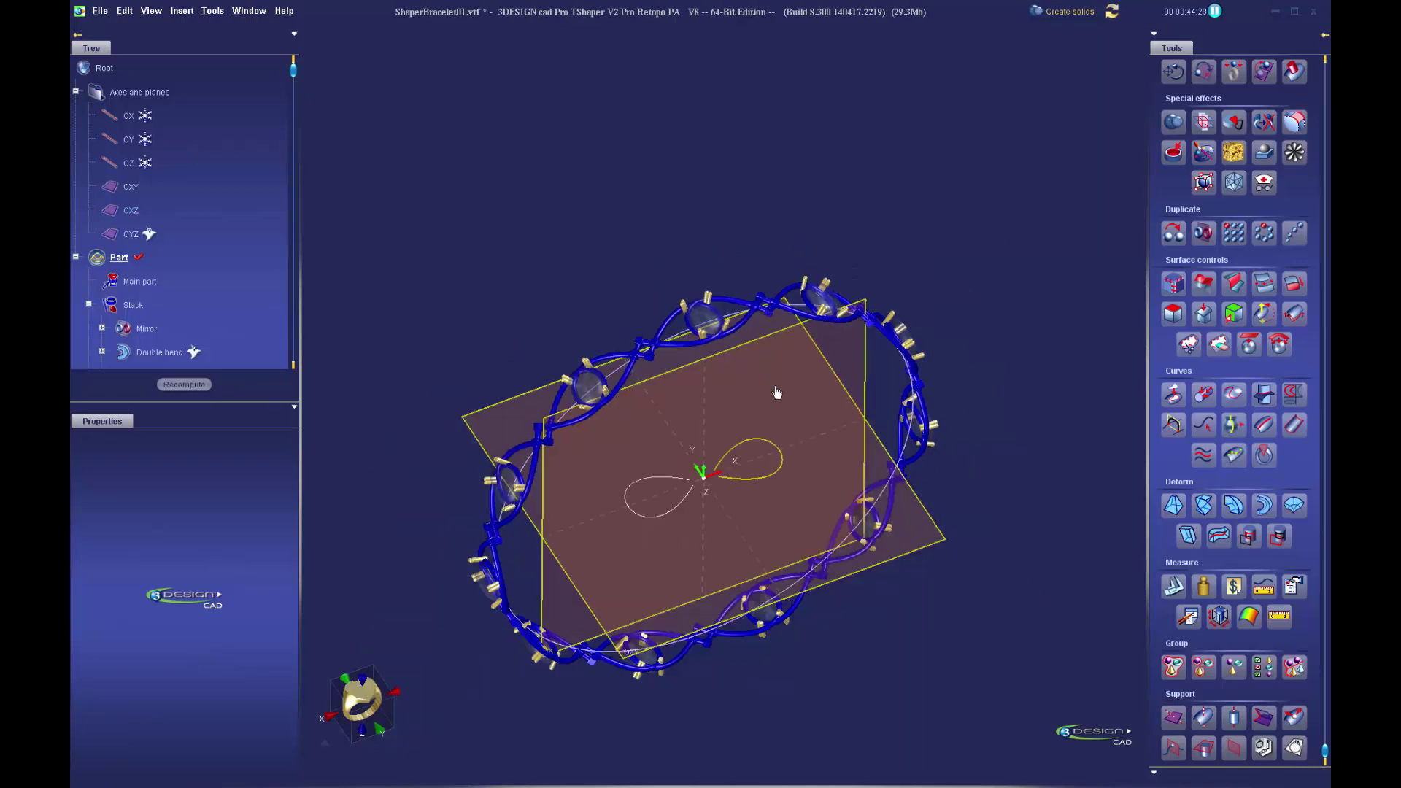
scroll(1231, 355, up, 5)
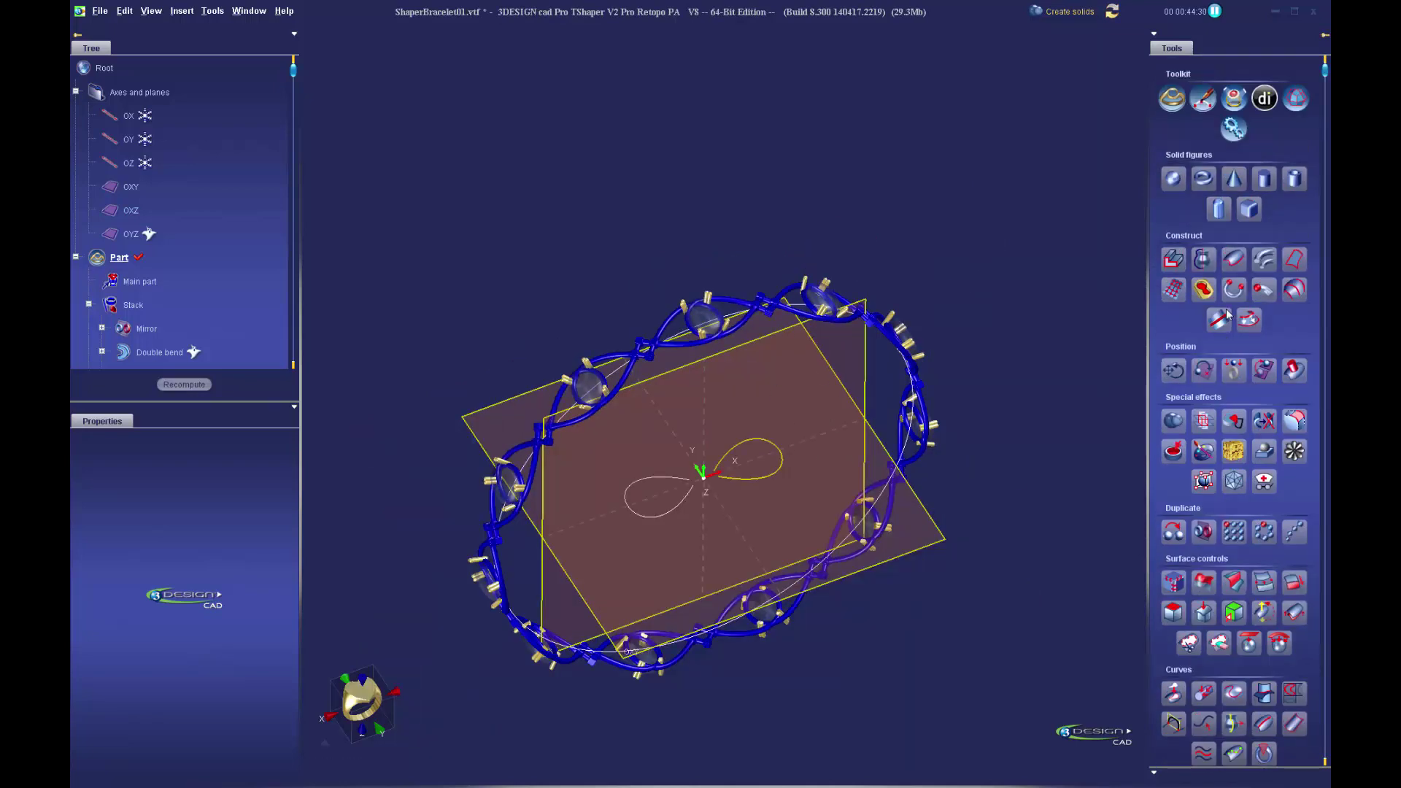
click(1170, 420)
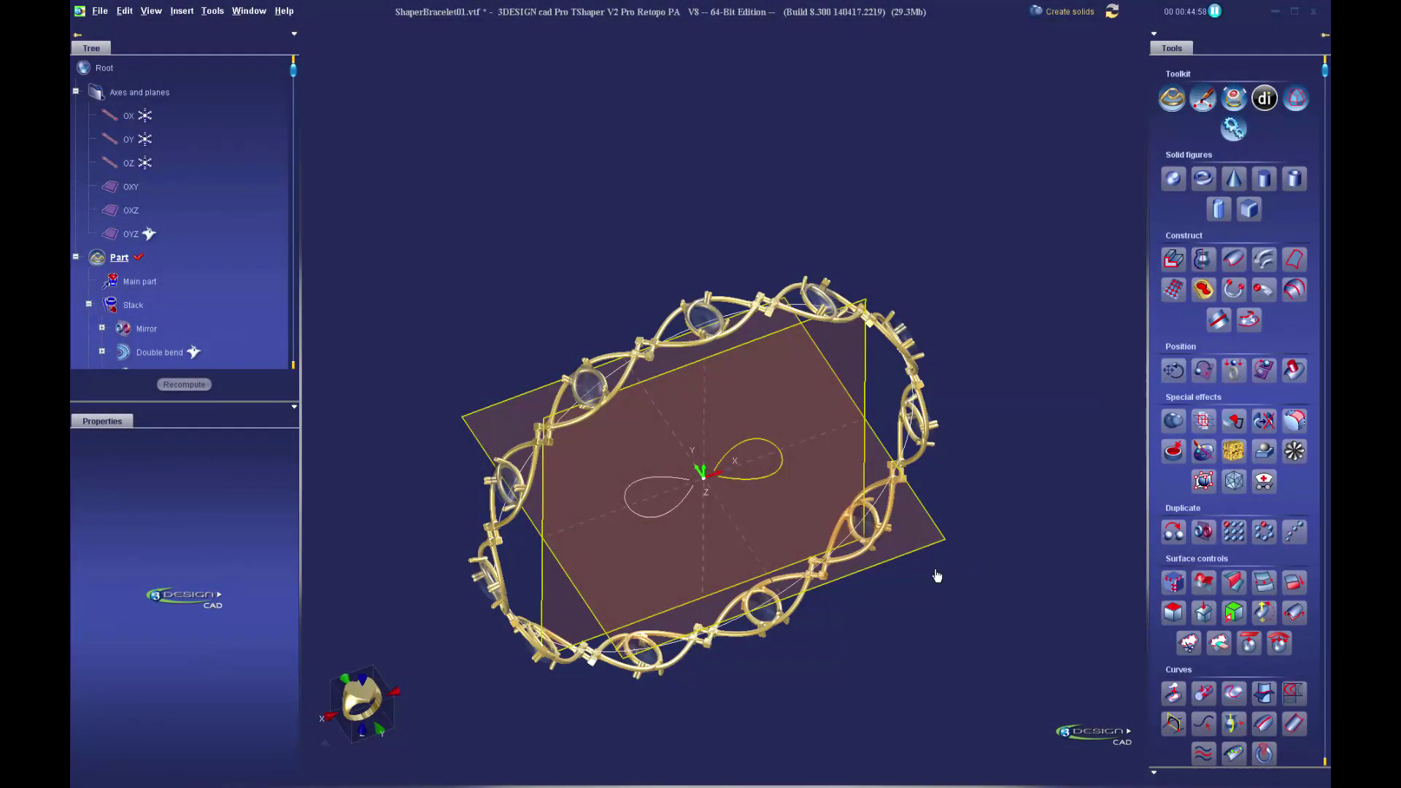
- Examine up close how the claws, stone seat and cube links meet the band, and select the band
scroll(730, 467, up, 5)
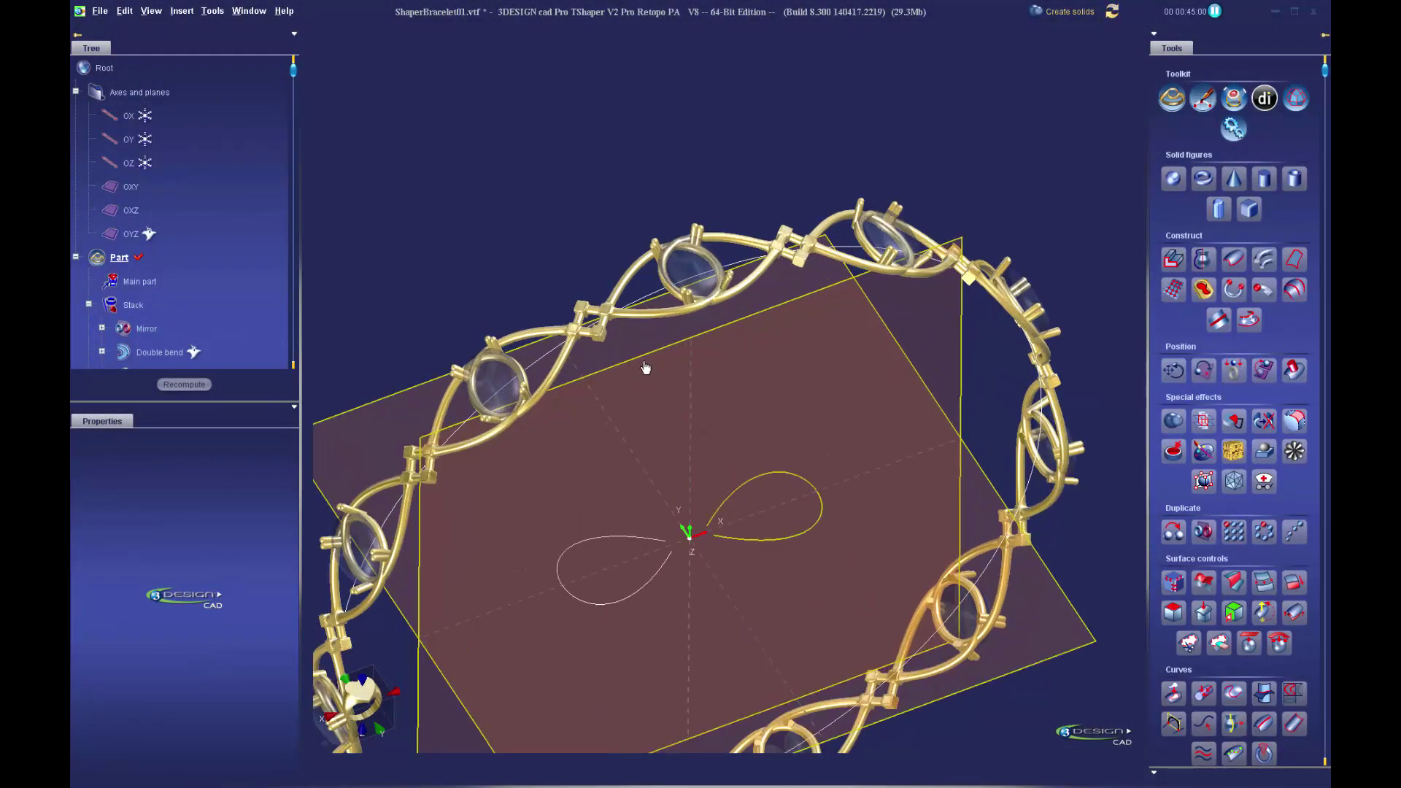
scroll(728, 310, up, 4)
scroll(728, 310, up, 6)
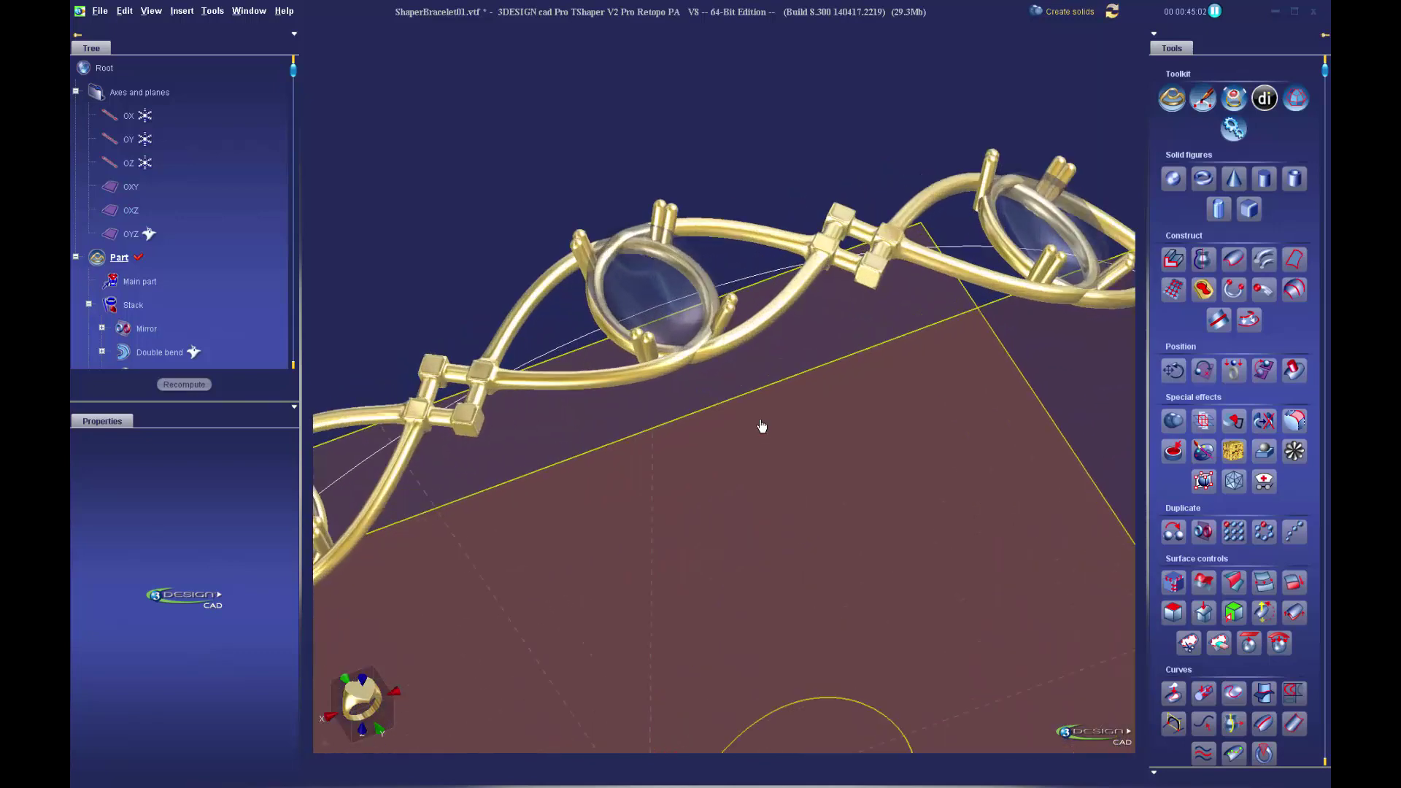
scroll(719, 400, down, 4)
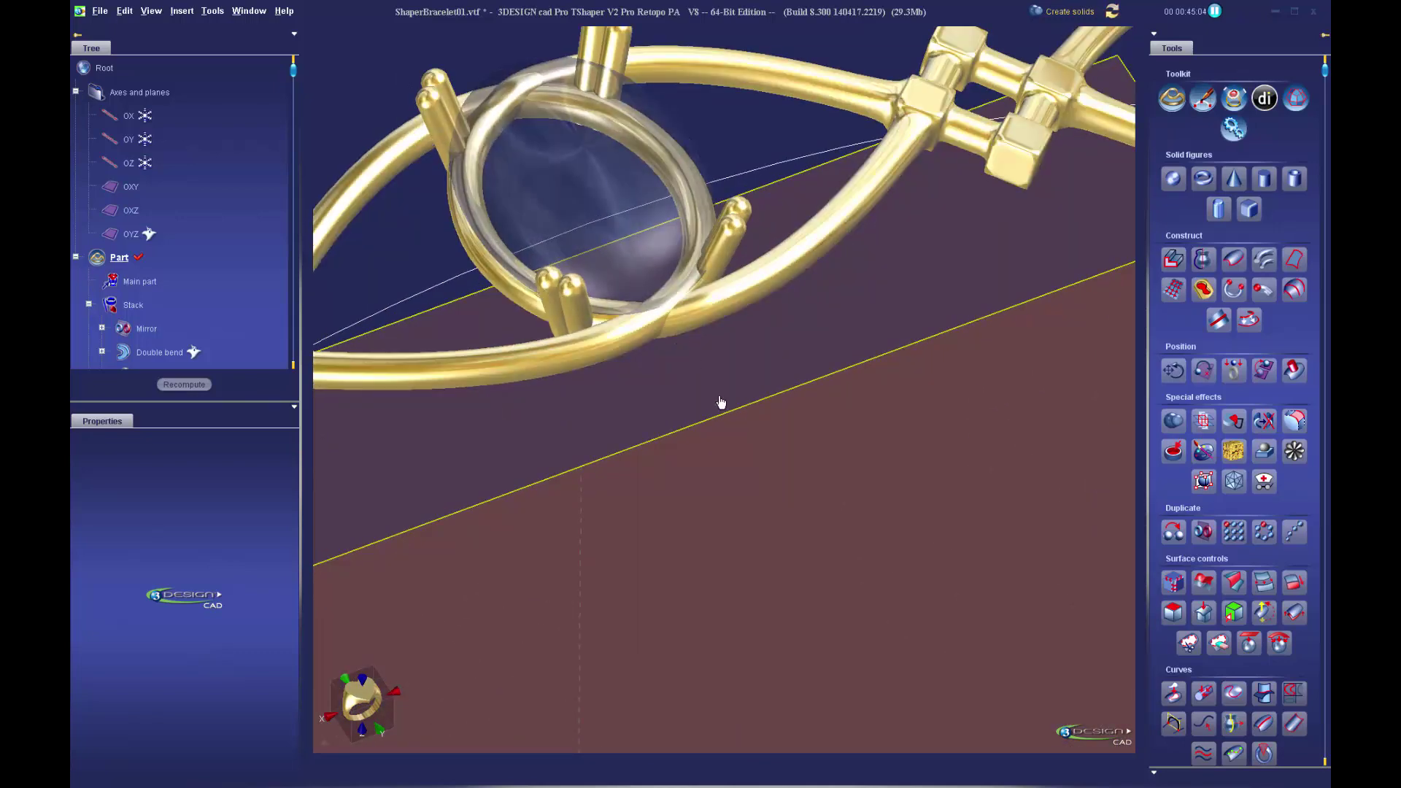
scroll(700, 384, up, 2)
scroll(679, 352, down, 1)
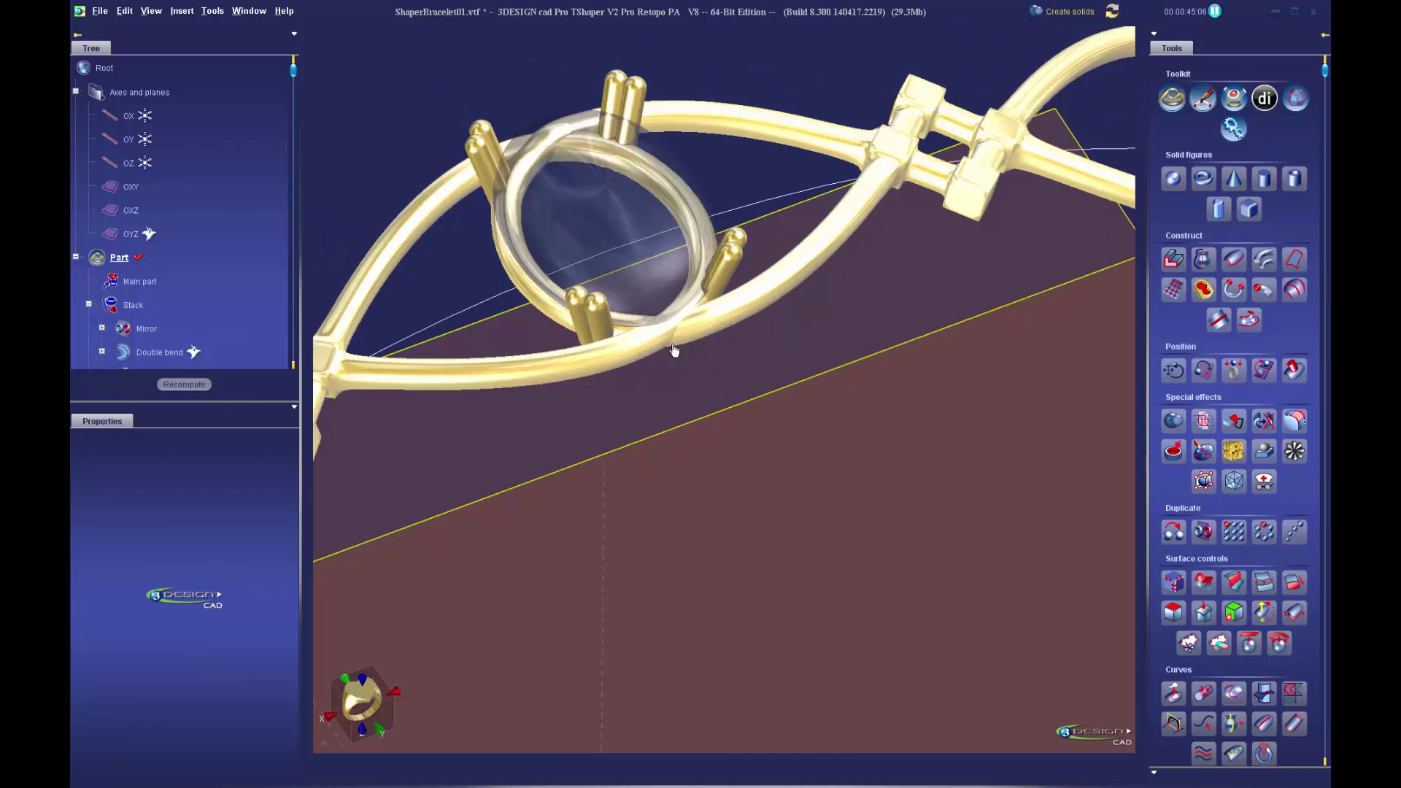
scroll(744, 423, down, 3)
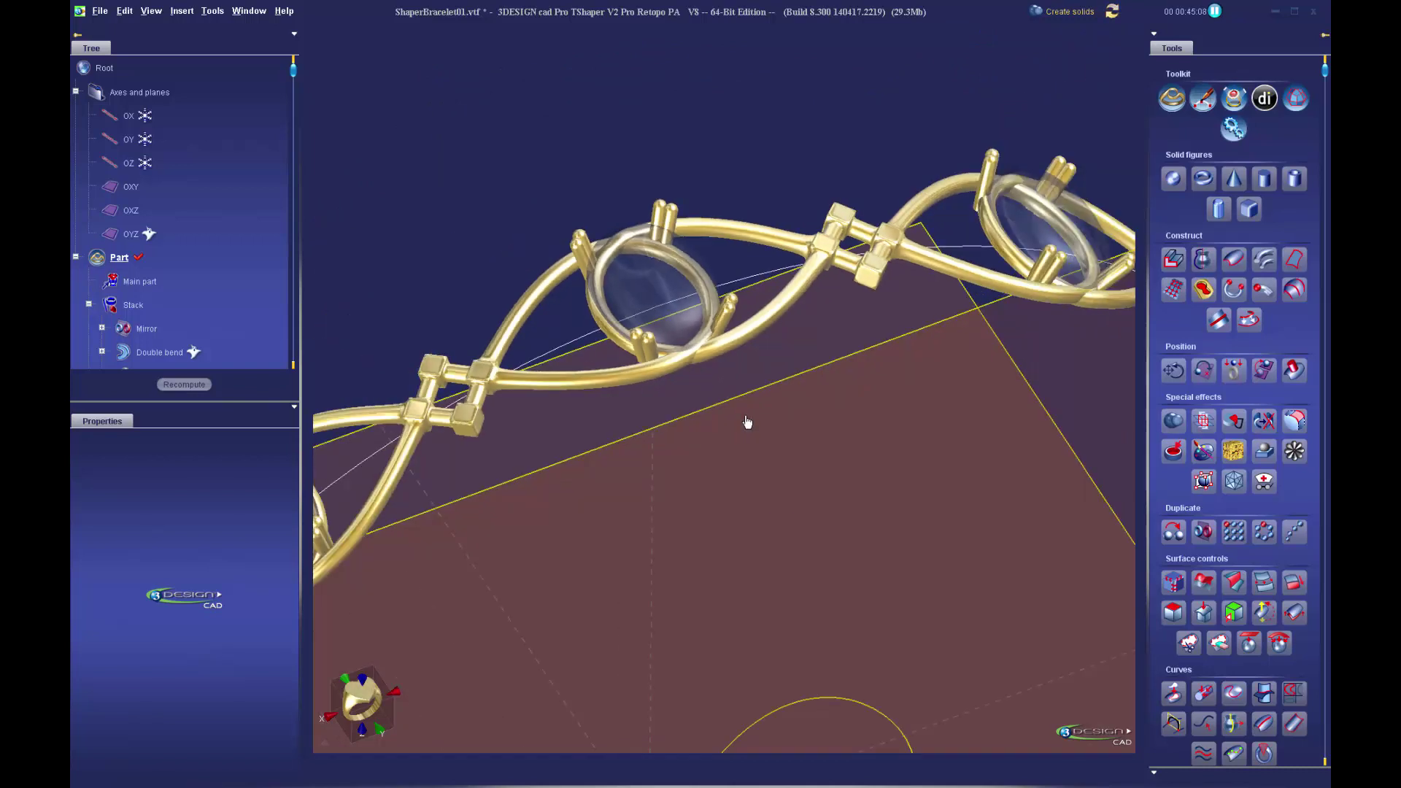
click(645, 381)
scroll(787, 526, down, 1)
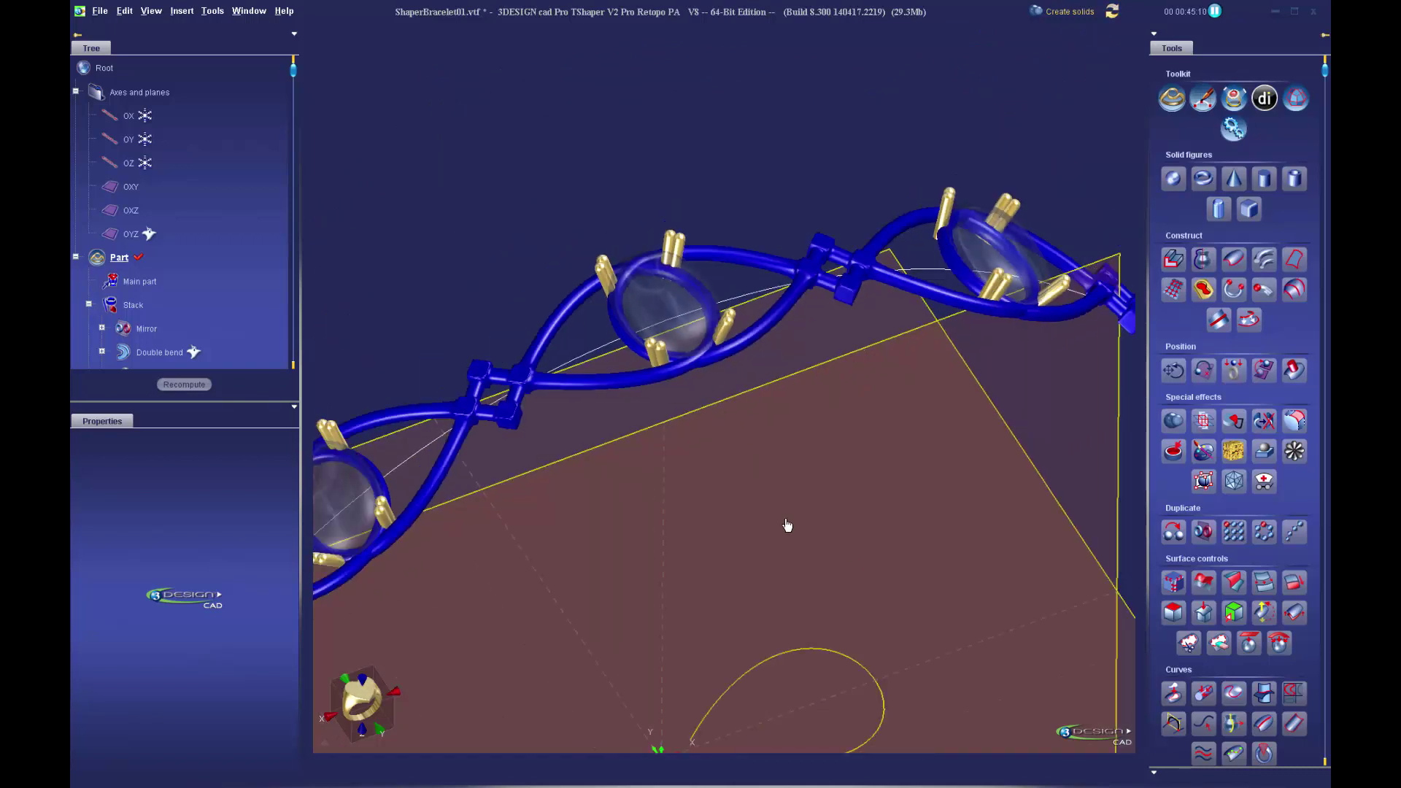
- Save the bracelet document again under its existing file name
scroll(787, 526, down, 3)
scroll(786, 526, up, 4)
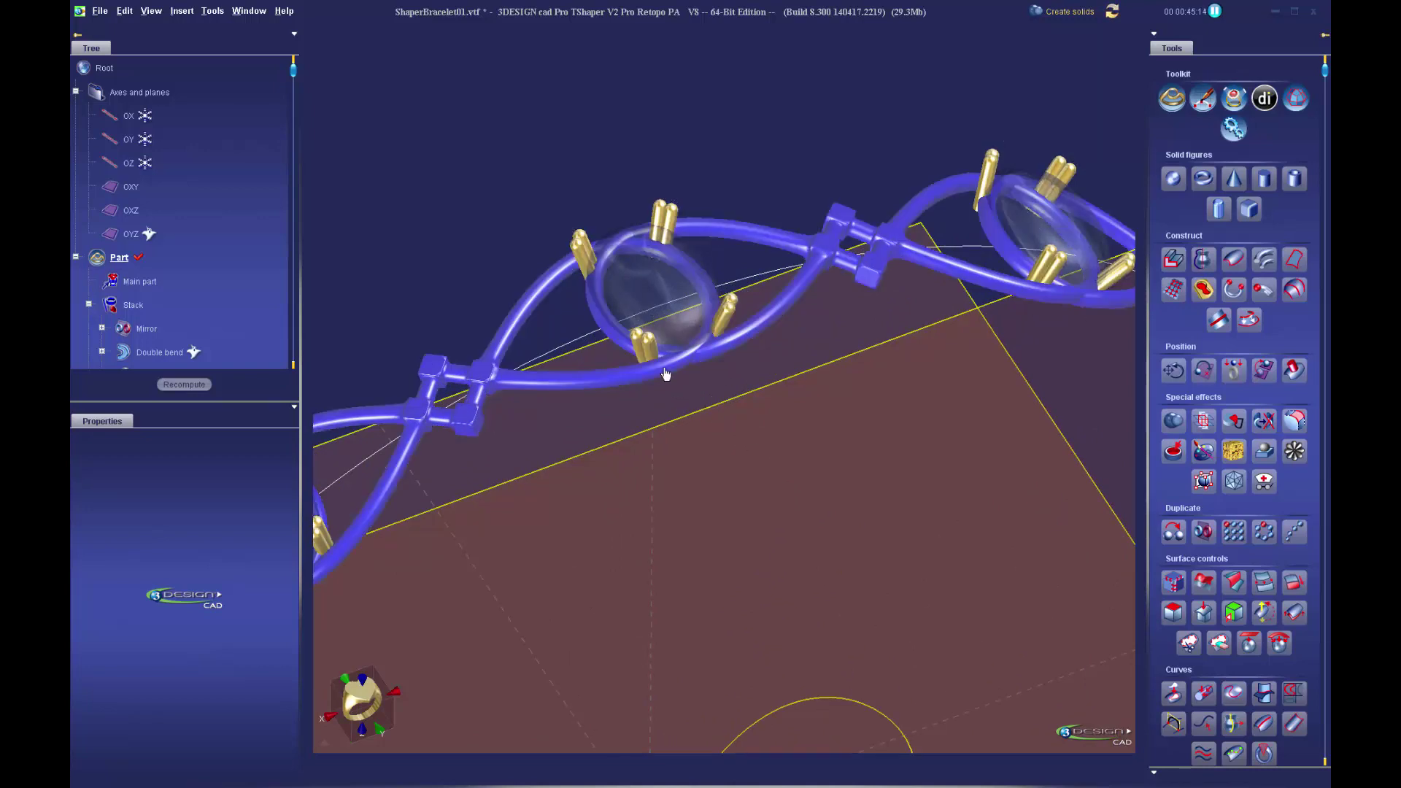
click(99, 11)
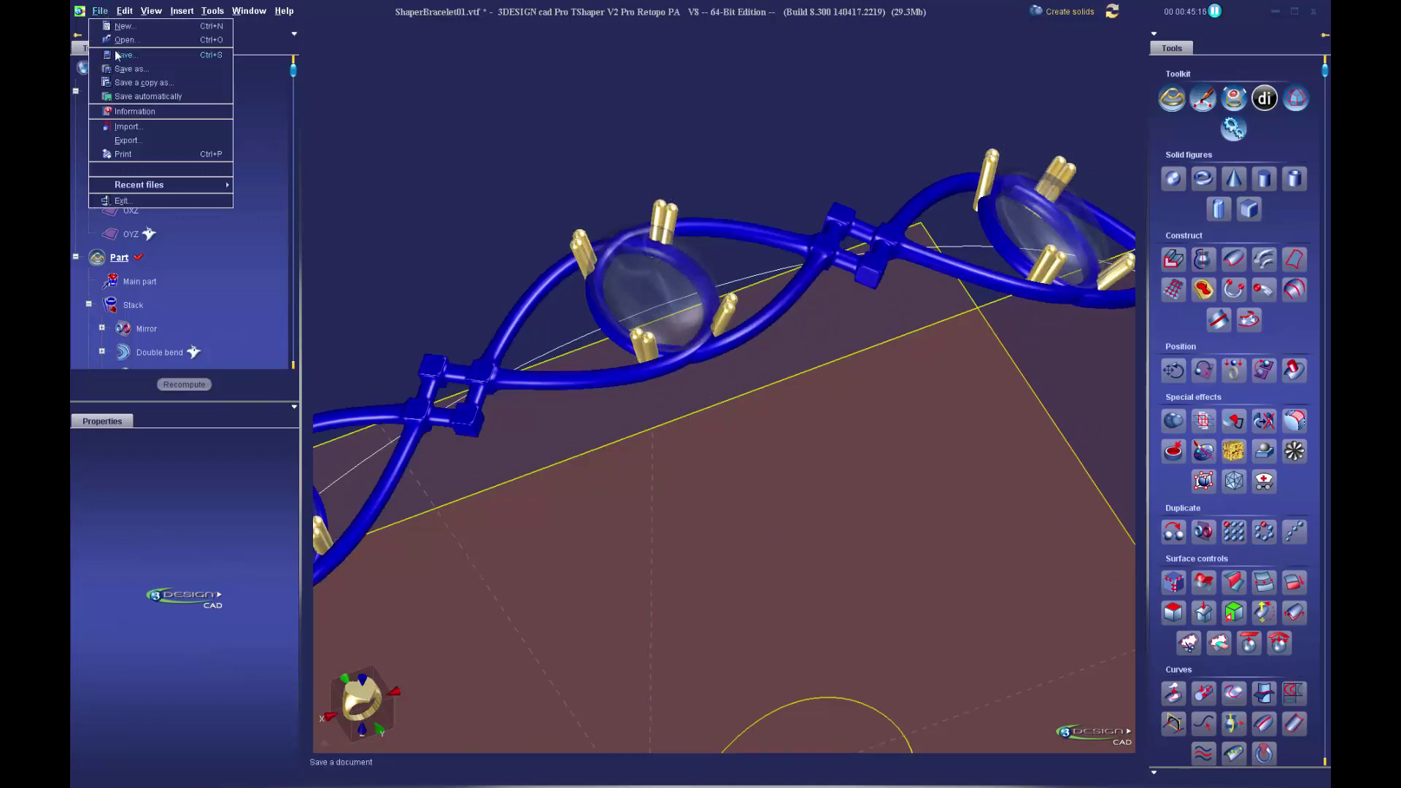
click(118, 55)
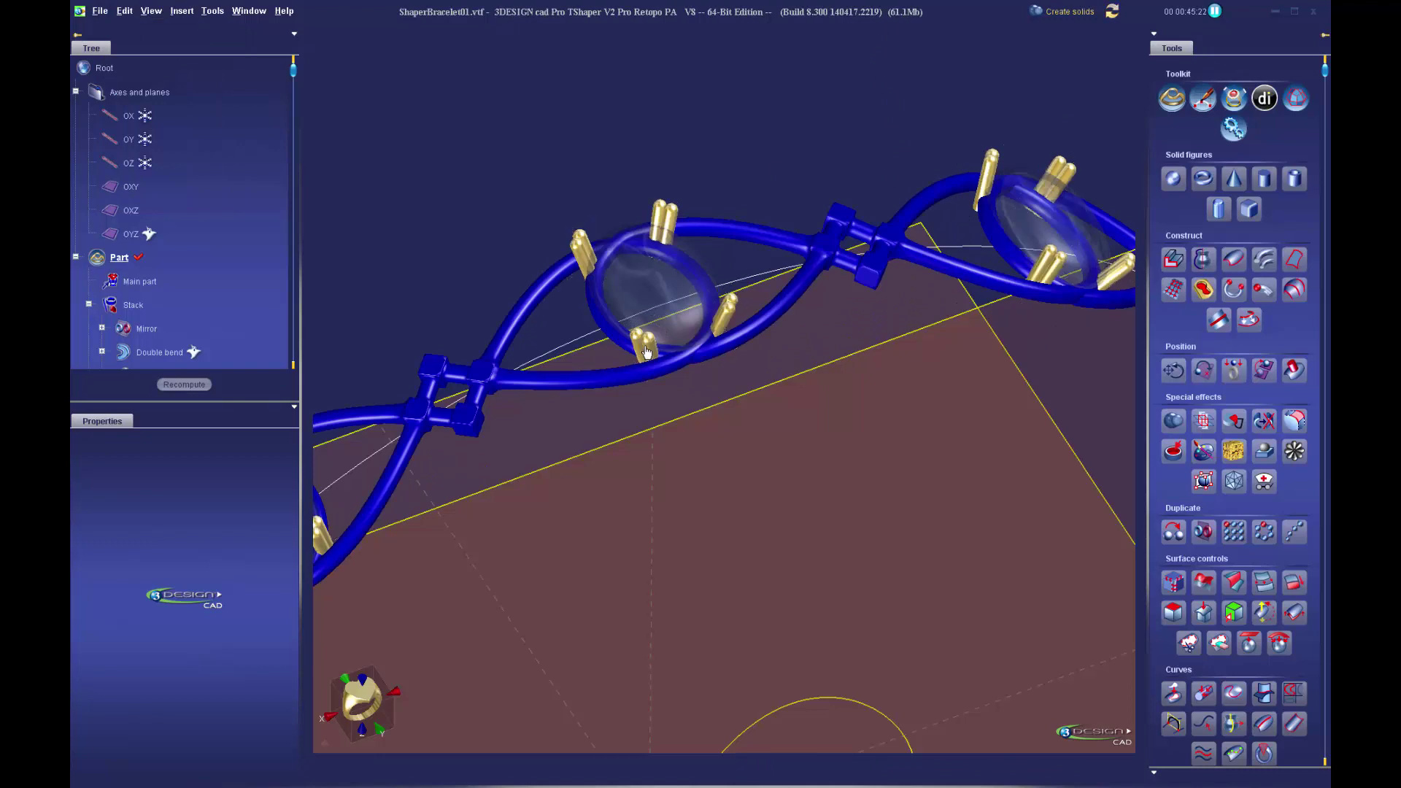
- Unite the bracelet band and all the claws with a Boolean operation, without keeping the originals
scroll(902, 464, down, 3)
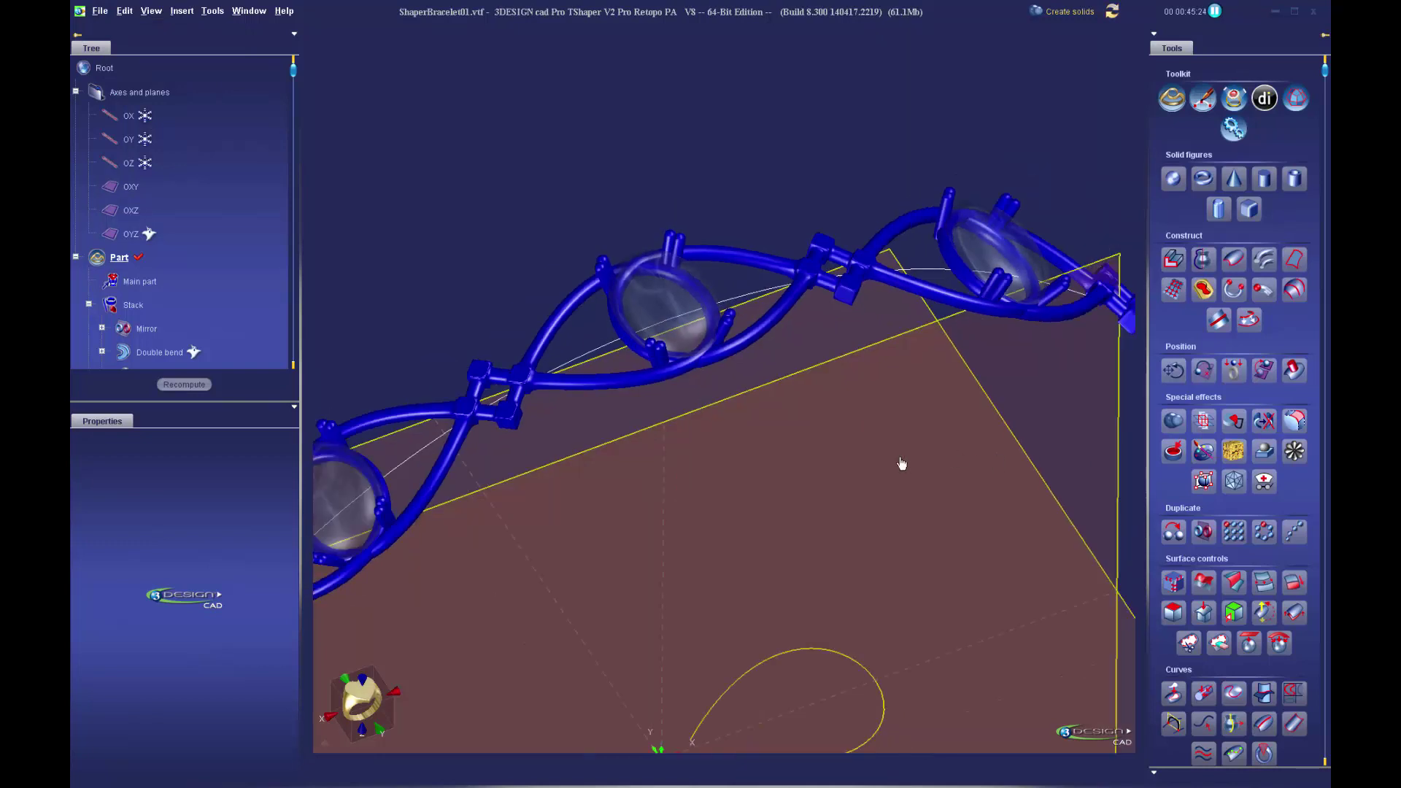
click(1174, 421)
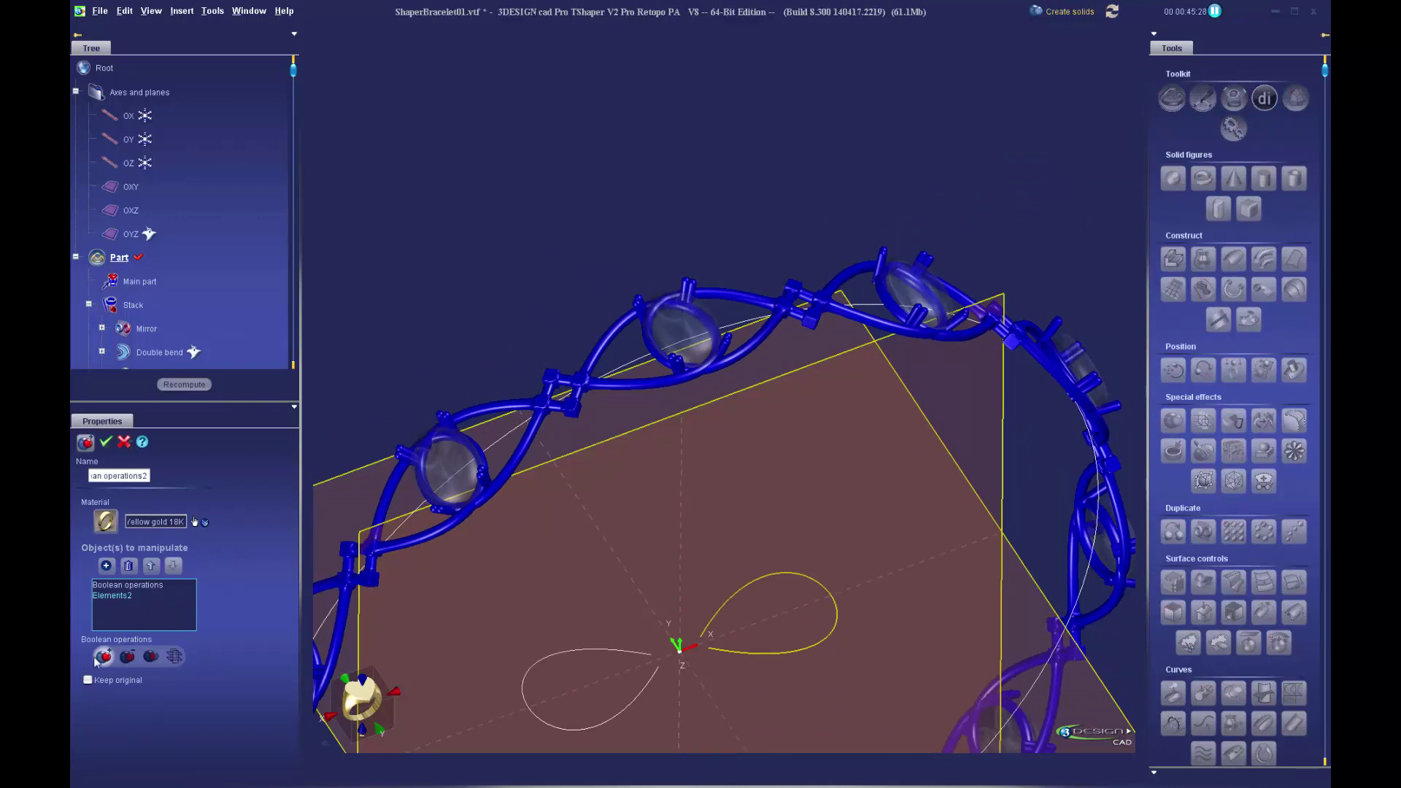
click(106, 443)
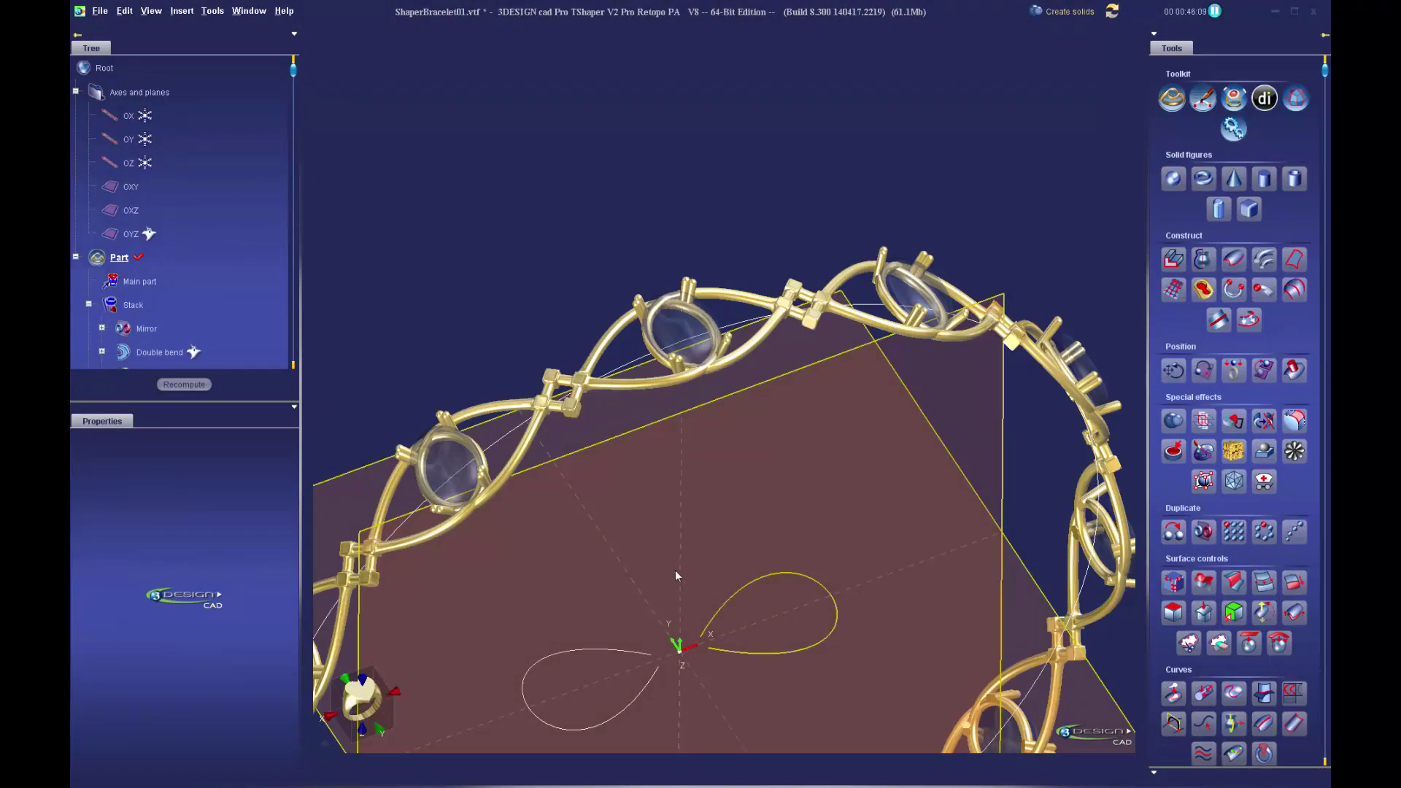
- Hide both teardrop curves in the middle of the bracelet
scroll(686, 581, down, 5)
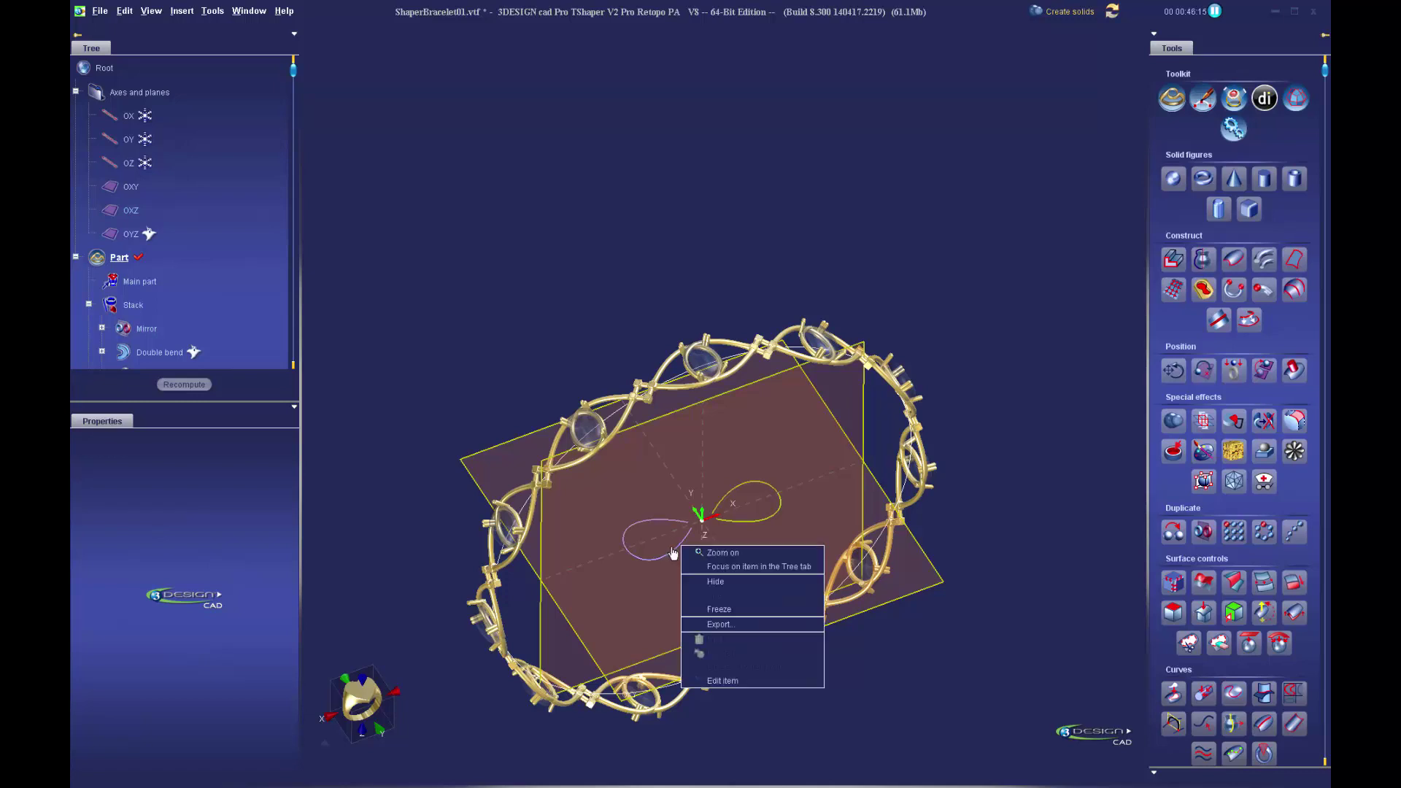
right_click(683, 549)
click(716, 584)
right_click(736, 521)
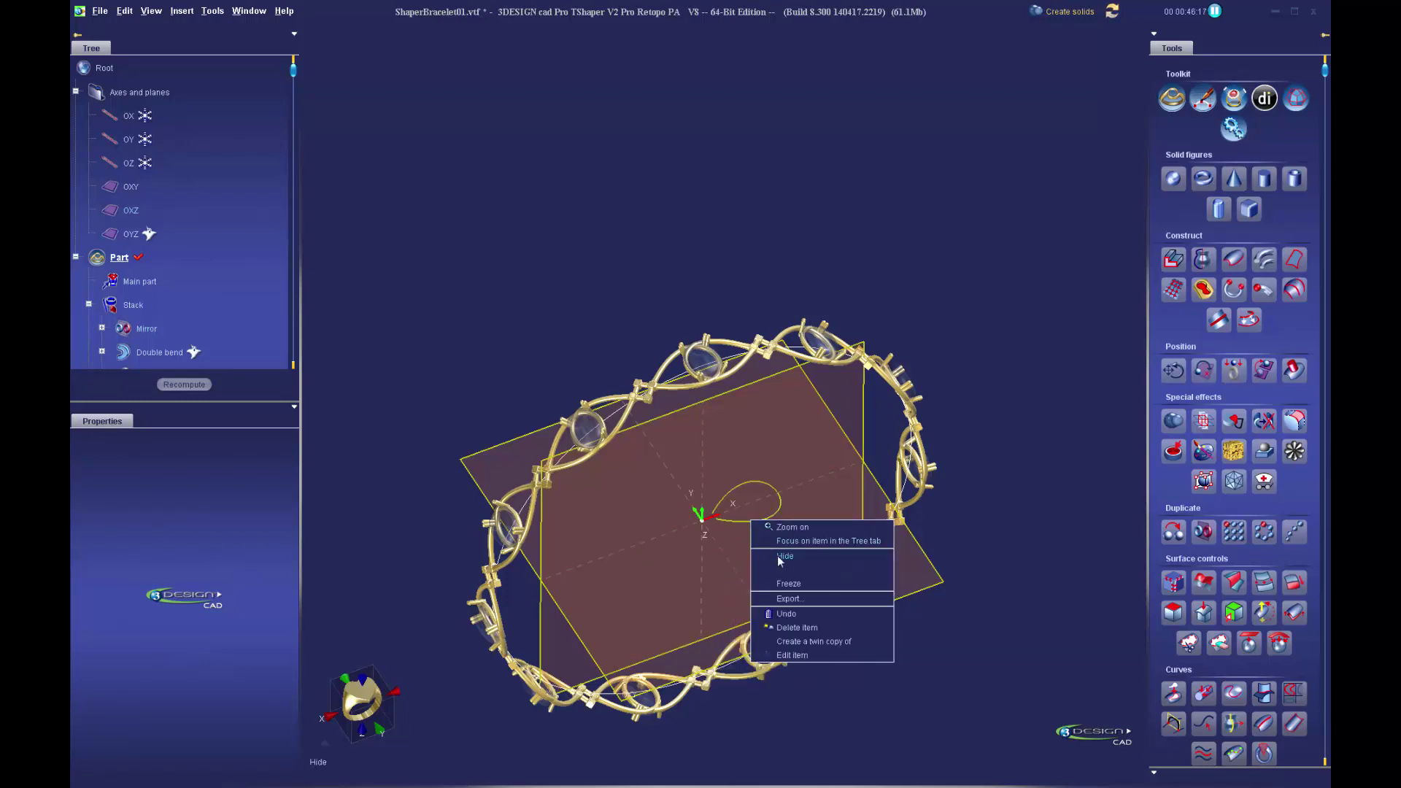
click(772, 558)
- Hide all axes and planes and the guide circle running through the bracelet
right_click(142, 93)
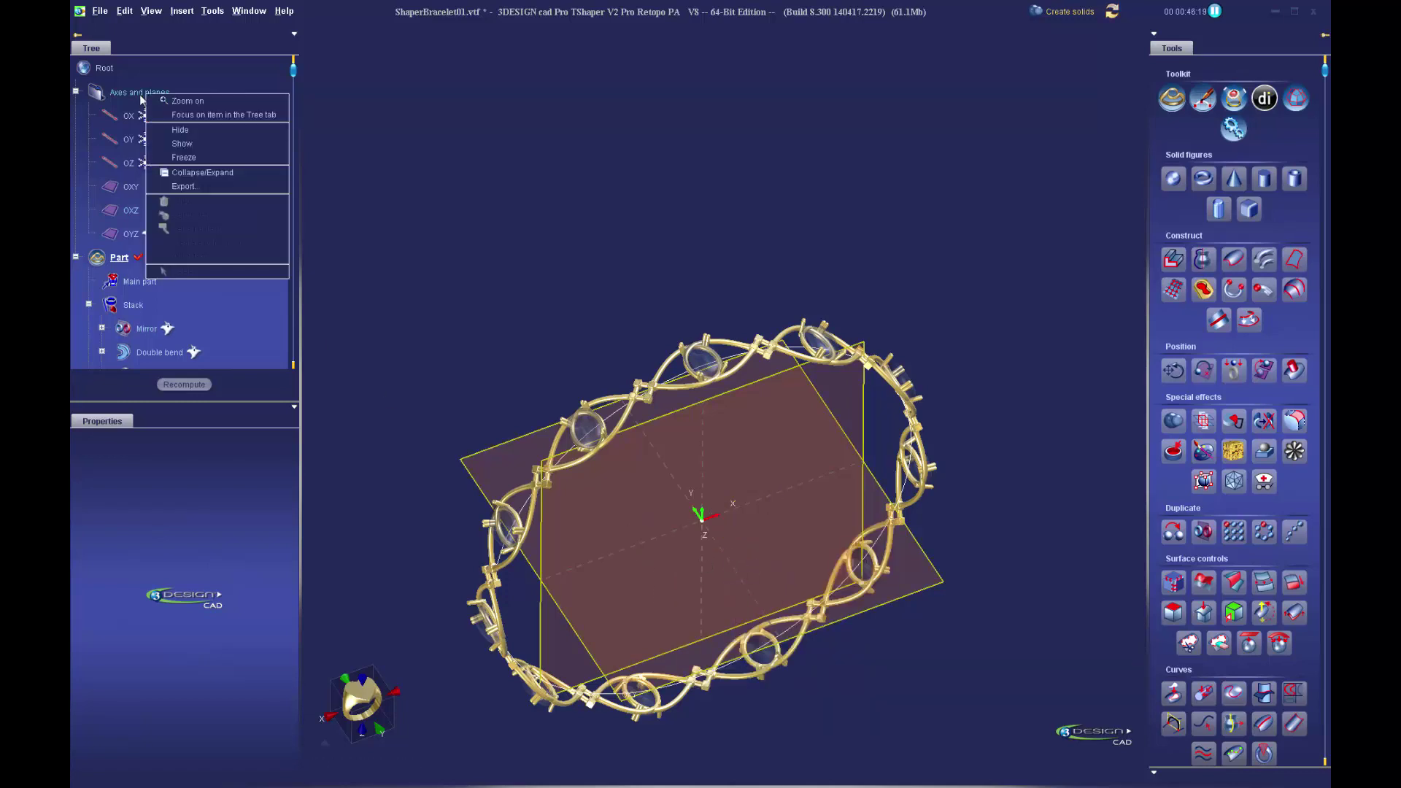
click(172, 130)
right_drag(840, 473, 737, 469)
right_click(686, 380)
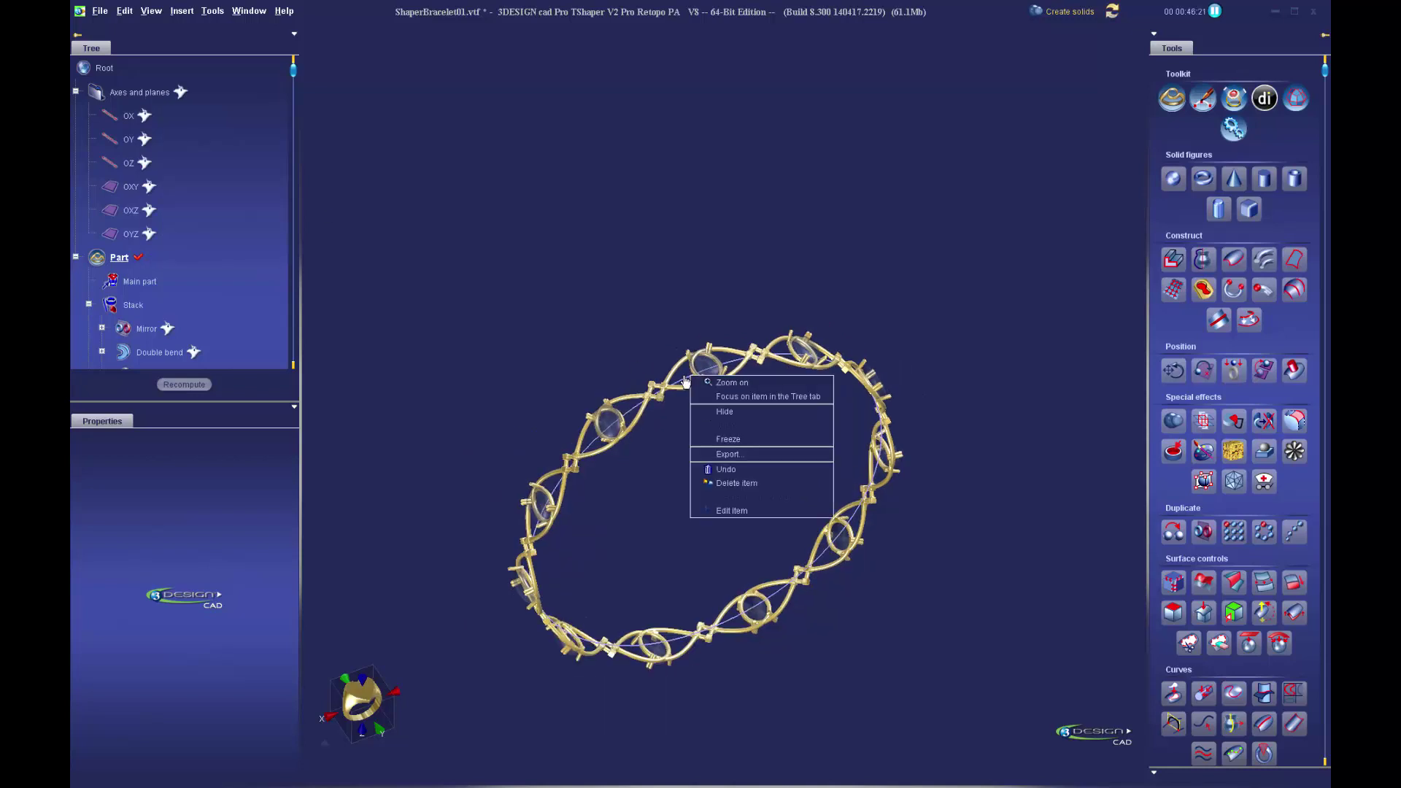
click(718, 415)
middle_drag(717, 527, 725, 397)
mouse_move(754, 409)
right_down()
mouse_move(772, 602)
mouse_move(767, 404)
right_up()
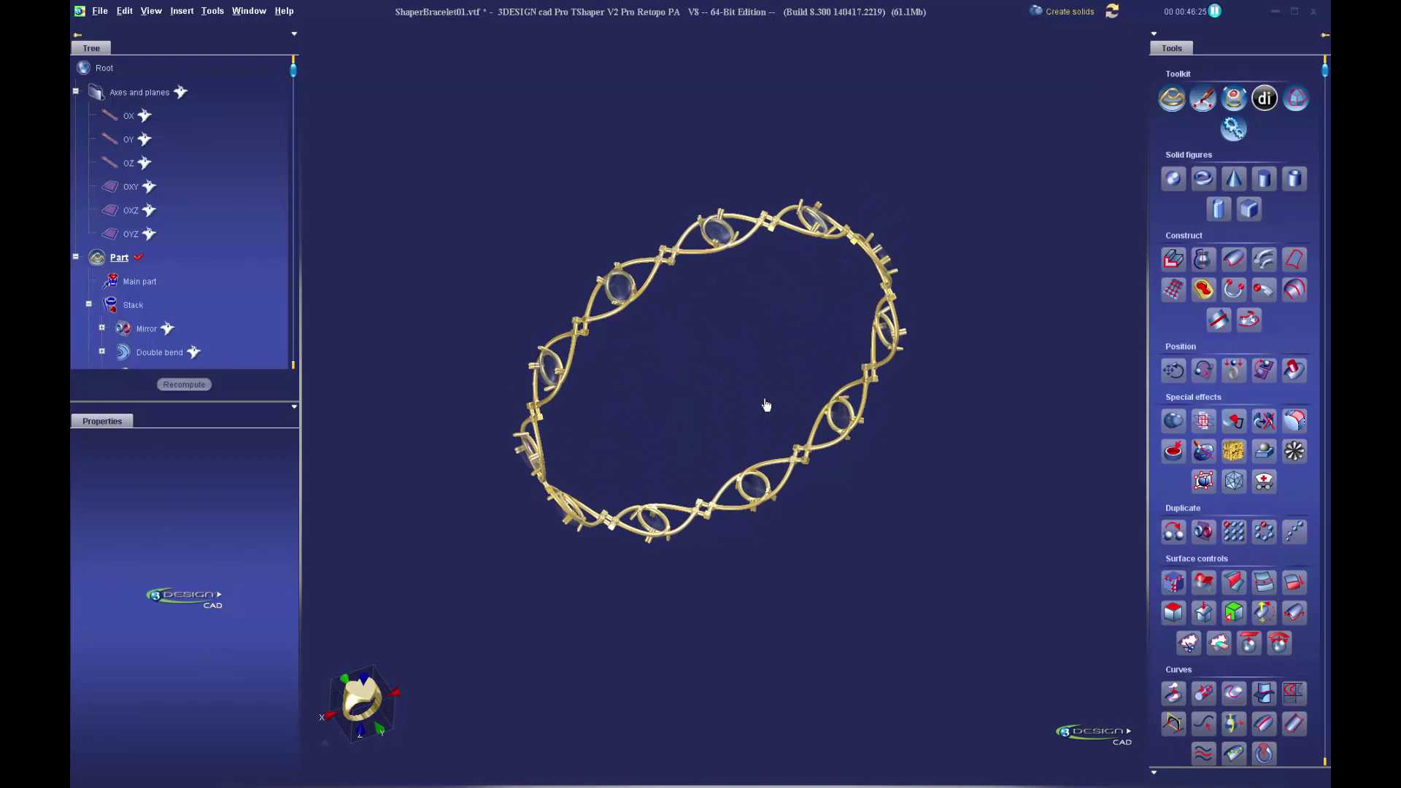
scroll(765, 405, up, 2)
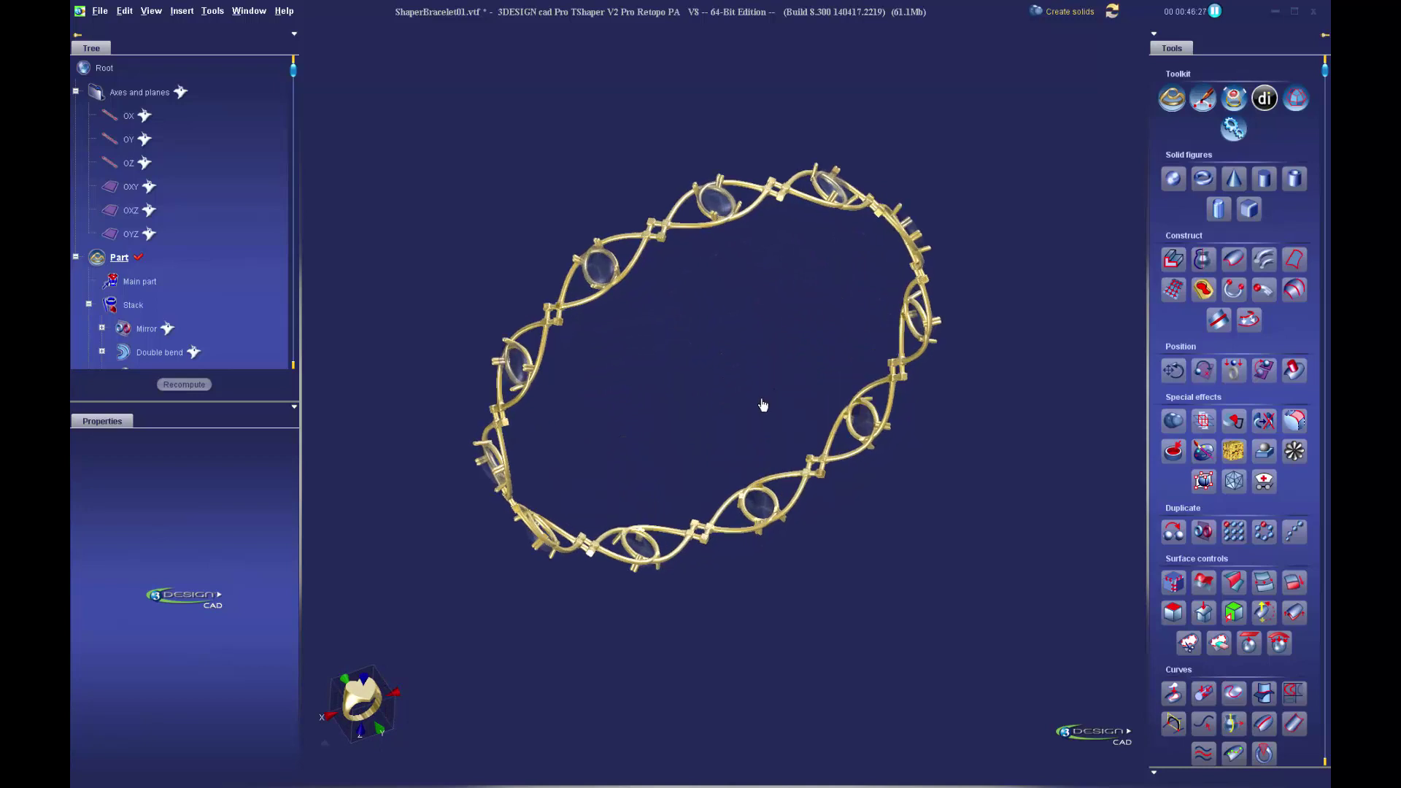